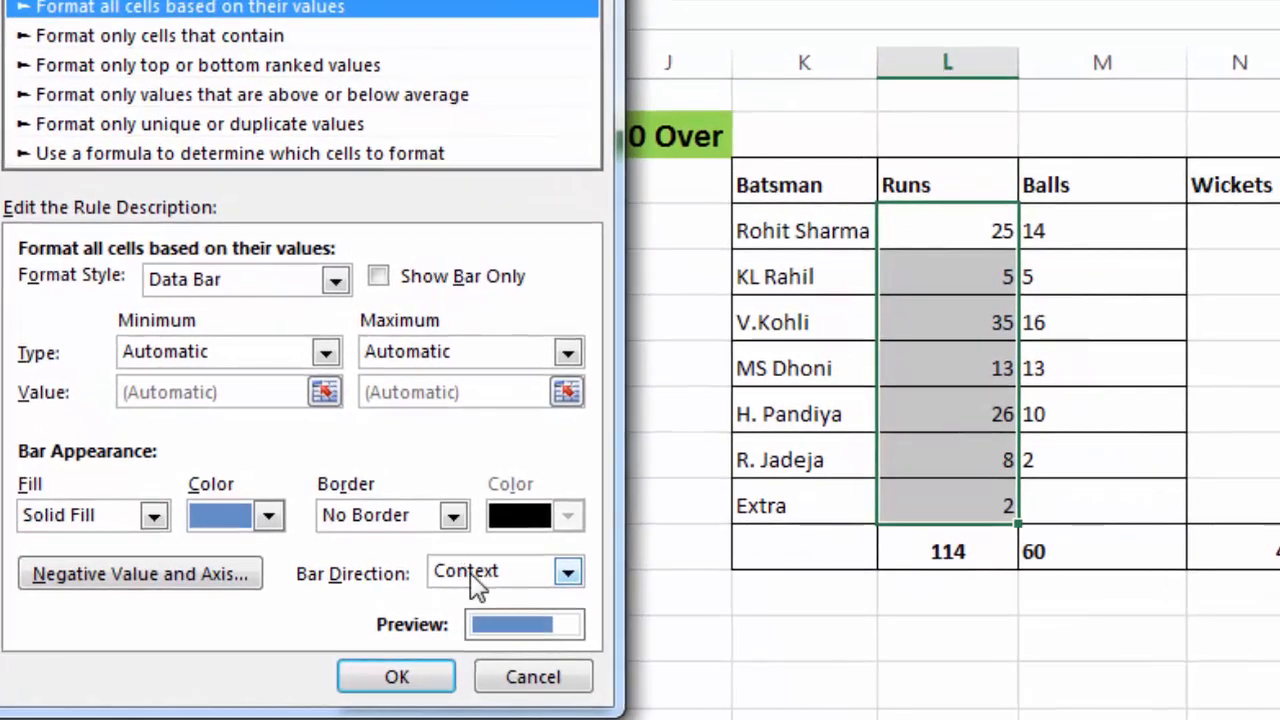
- Set the Runs data bar rule to Right-to-Left direction with a light blue solid fill and apply it
{"action": "left_click", "coordinate": [478, 585]}
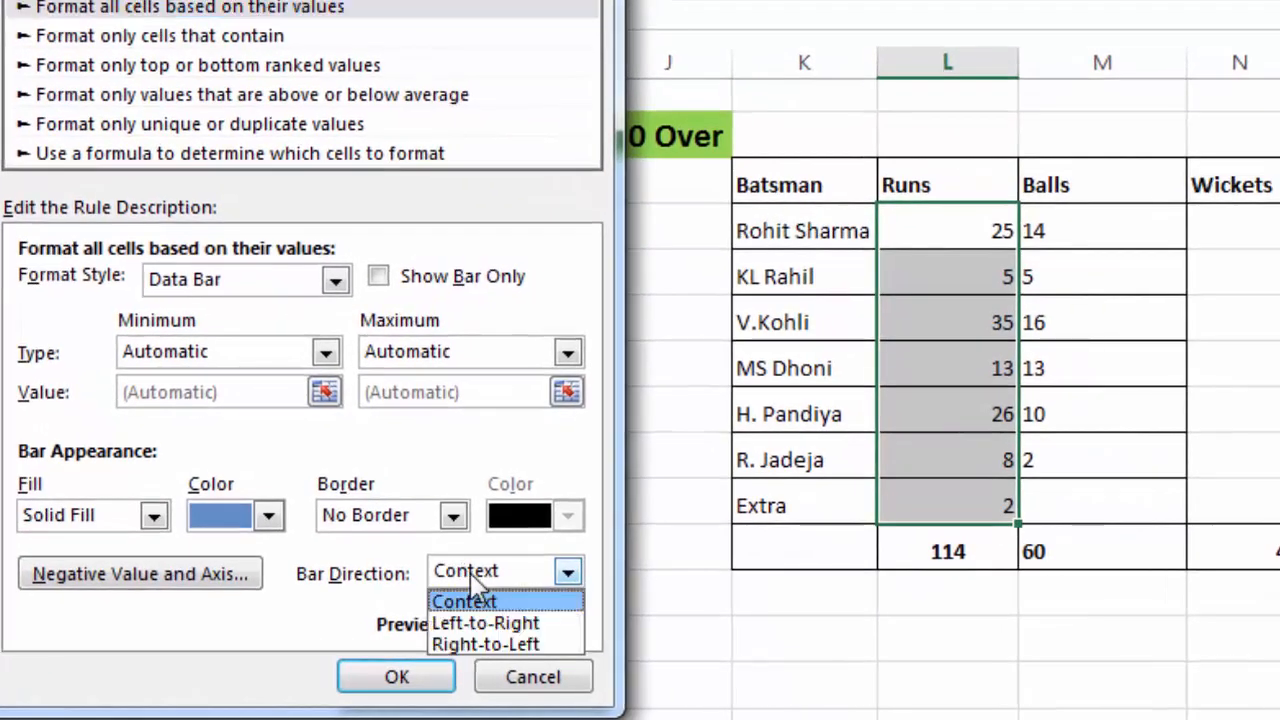
{"action": "left_click", "coordinate": [503, 638]}
{"action": "left_click", "coordinate": [268, 516]}
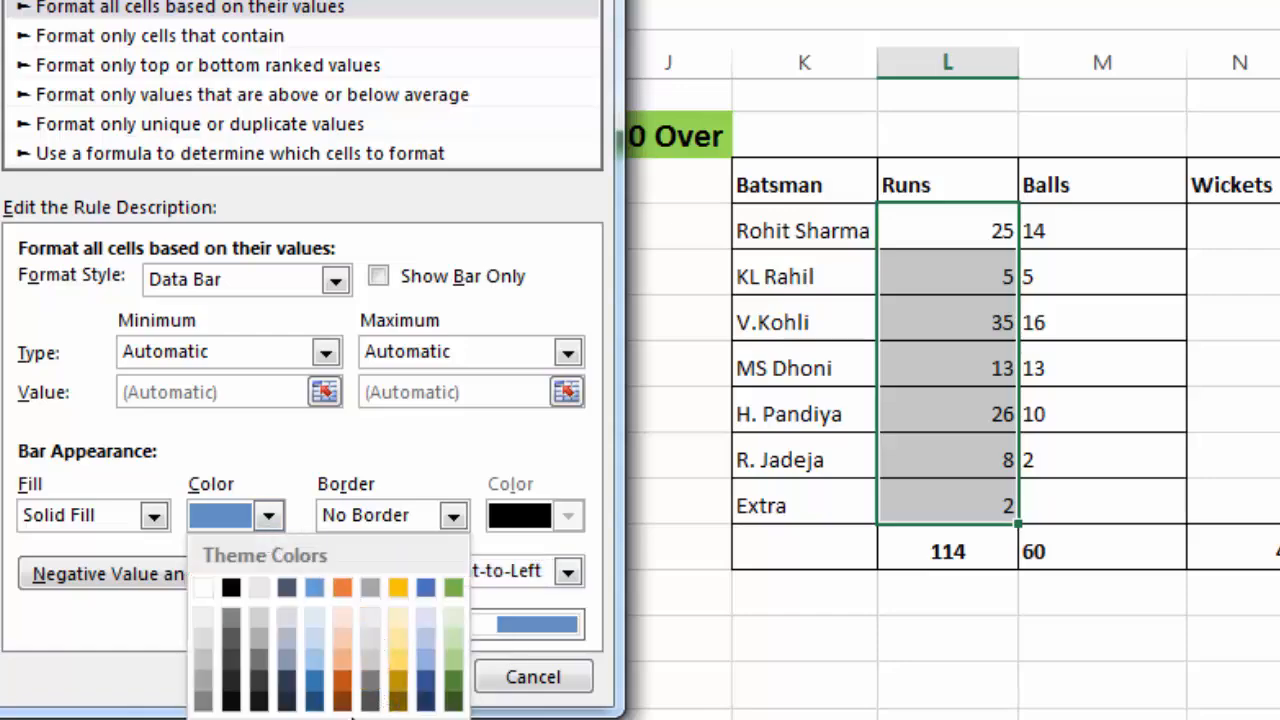
{"action": "left_click", "coordinate": [370, 719]}
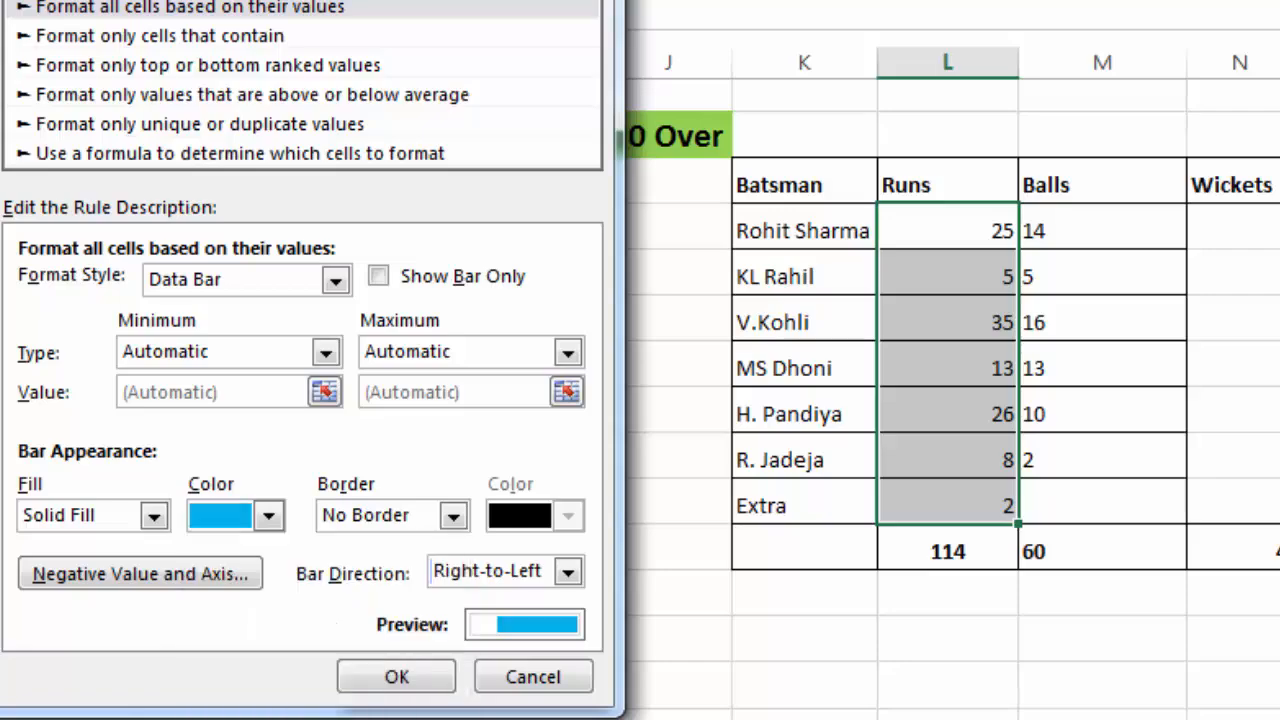
{"action": "left_click", "coordinate": [409, 681]}
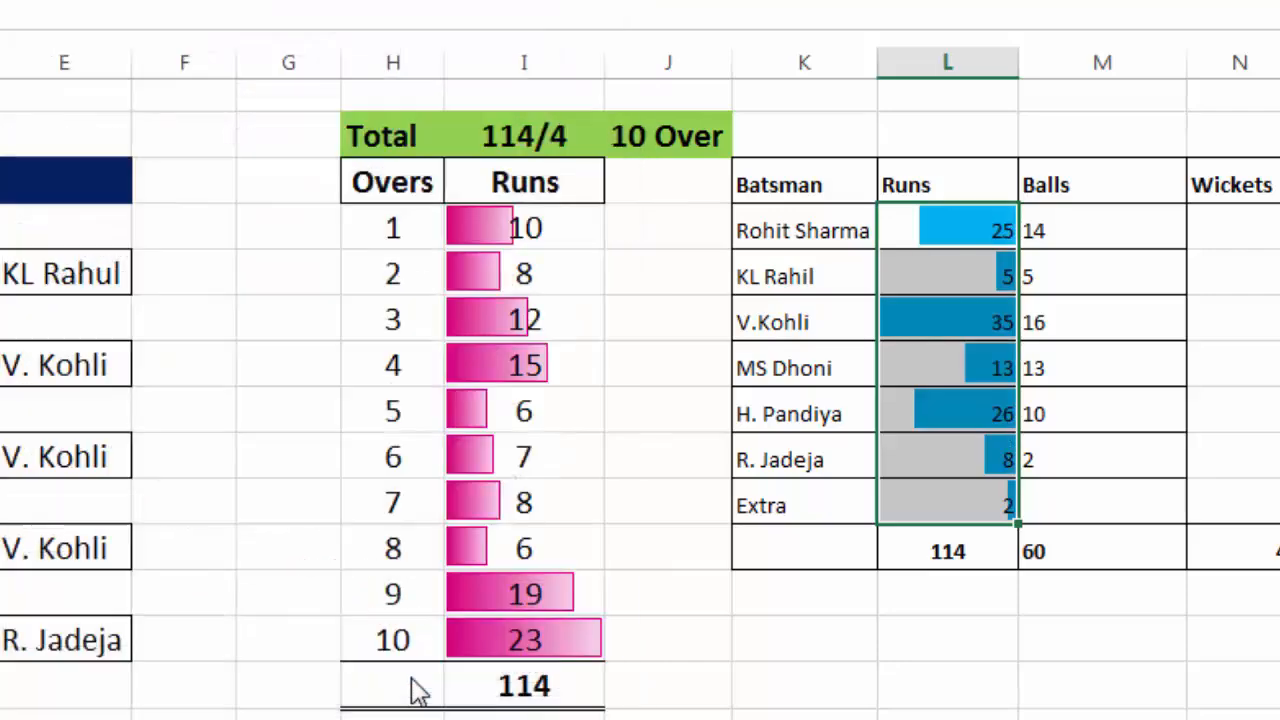
- Apply red gradient-fill data bars to the Balls values from the first batsman through Extra
{"action": "left_click_drag", "start_coordinate": [1067, 233], "coordinate": [1074, 506]}
{"action": "left_click", "coordinate": [660, 0]}
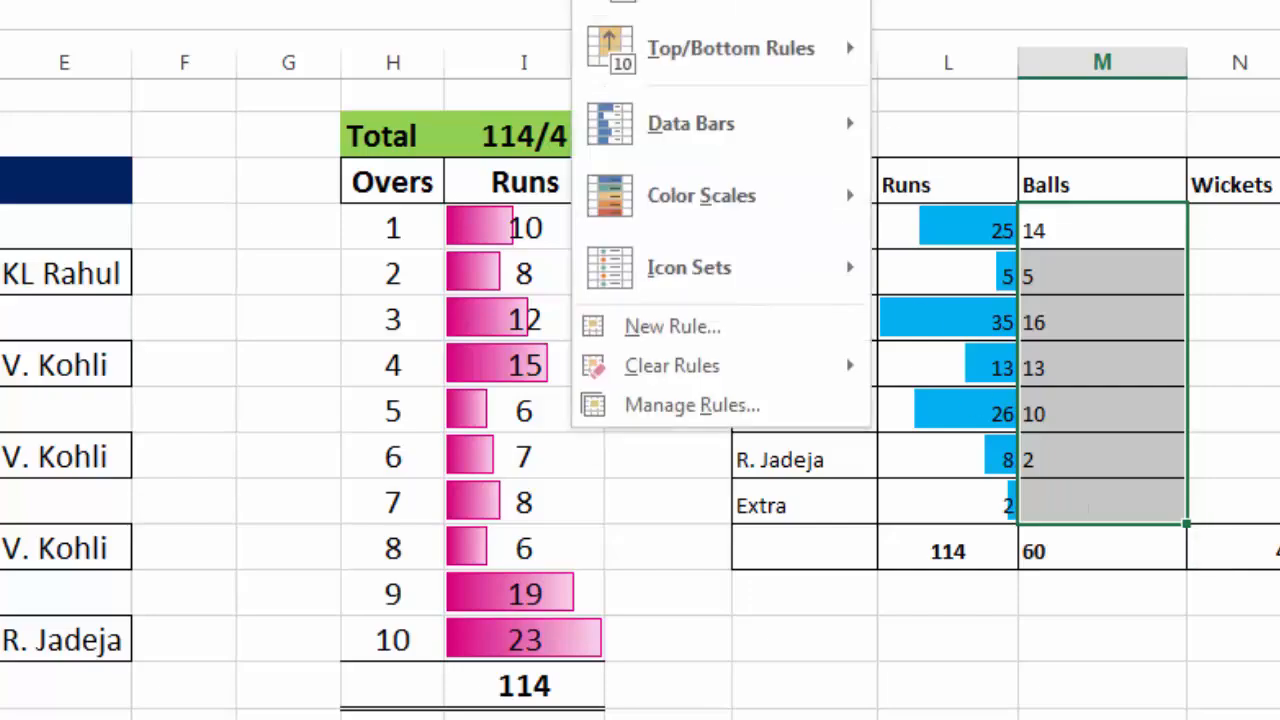
{"action": "mouse_move", "coordinate": [689, 46]}
{"action": "mouse_move", "coordinate": [812, 132]}
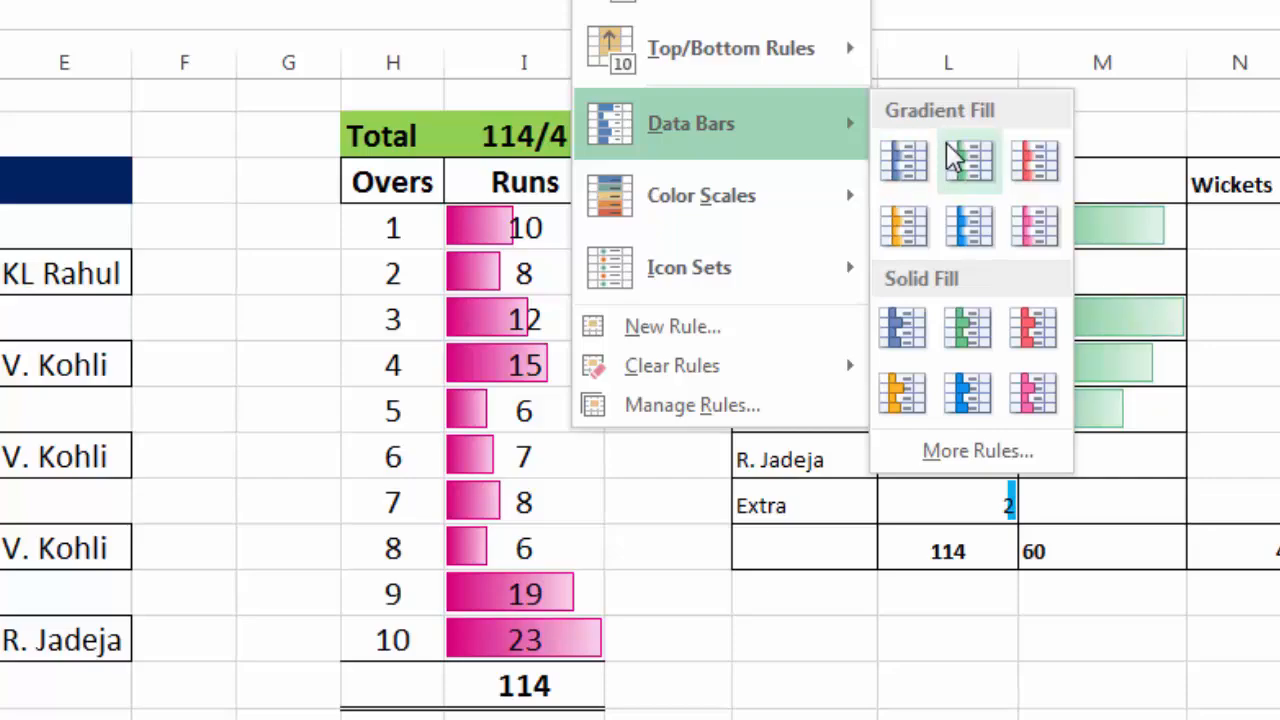
{"action": "left_click", "coordinate": [1038, 182]}
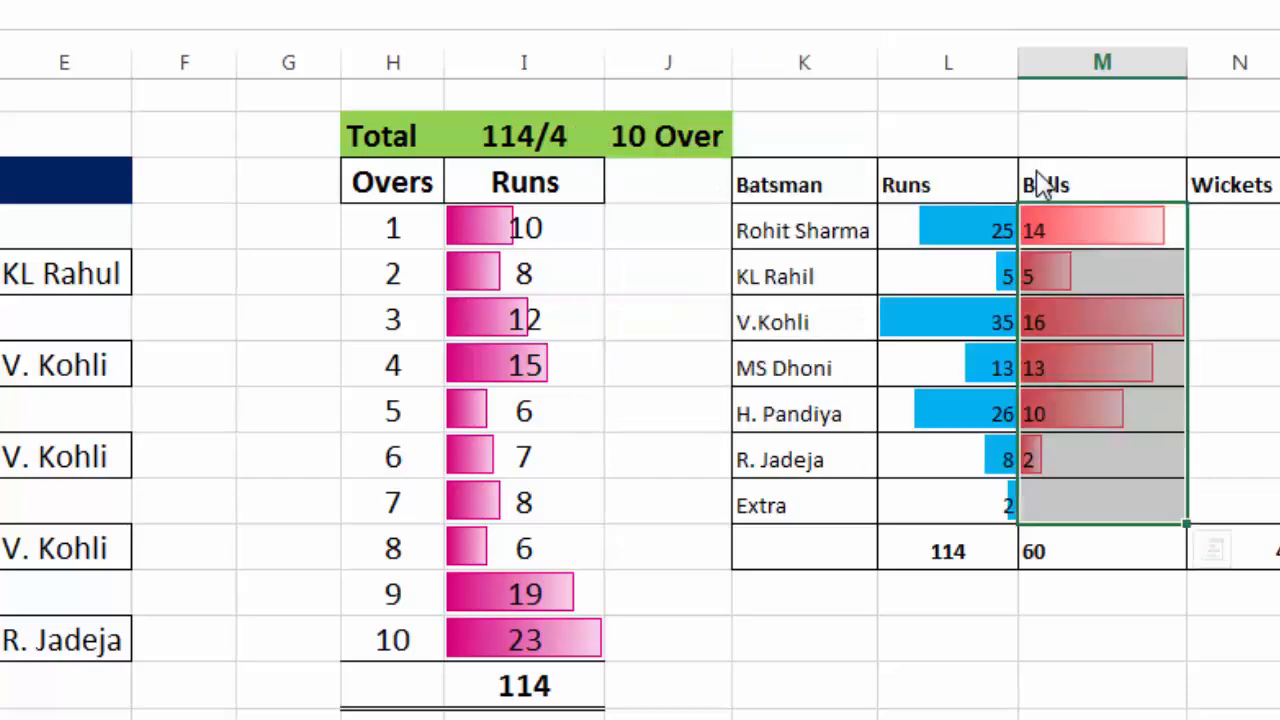
{"action": "left_click", "coordinate": [1237, 457]}
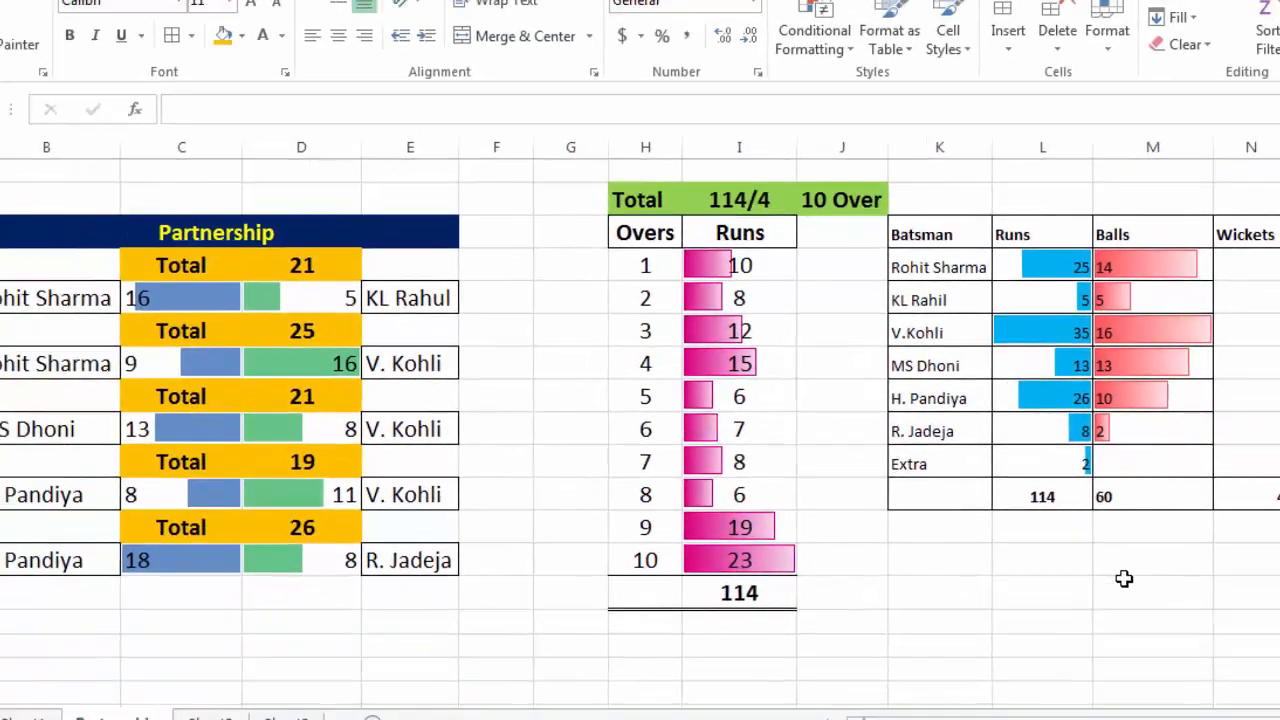
{"action": "left_click", "coordinate": [1118, 597]}
{"action": "left_click", "coordinate": [938, 606]}
{"action": "left_click", "coordinate": [879, 659]}
{"action": "left_click", "coordinate": [818, 683]}
{"action": "left_click", "coordinate": [835, 671]}
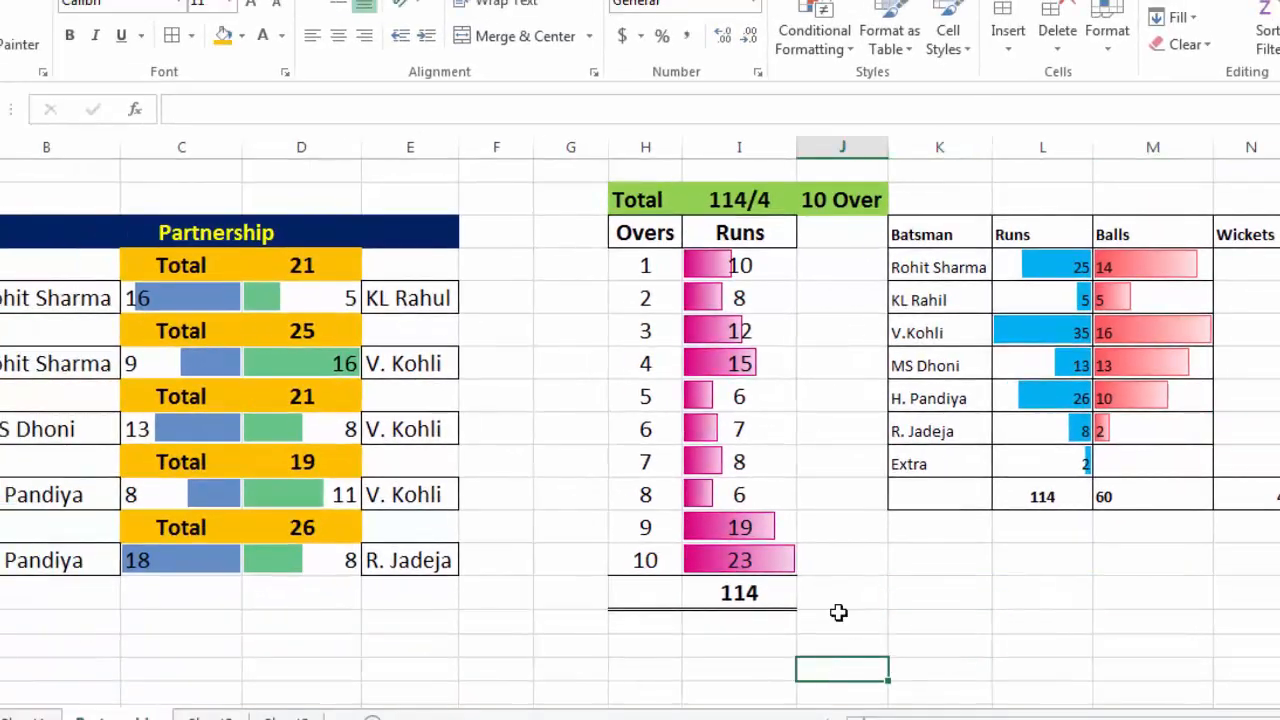
{"action": "left_click", "coordinate": [881, 556]}
{"action": "left_click", "coordinate": [945, 560]}
{"action": "left_click", "coordinate": [1029, 567]}
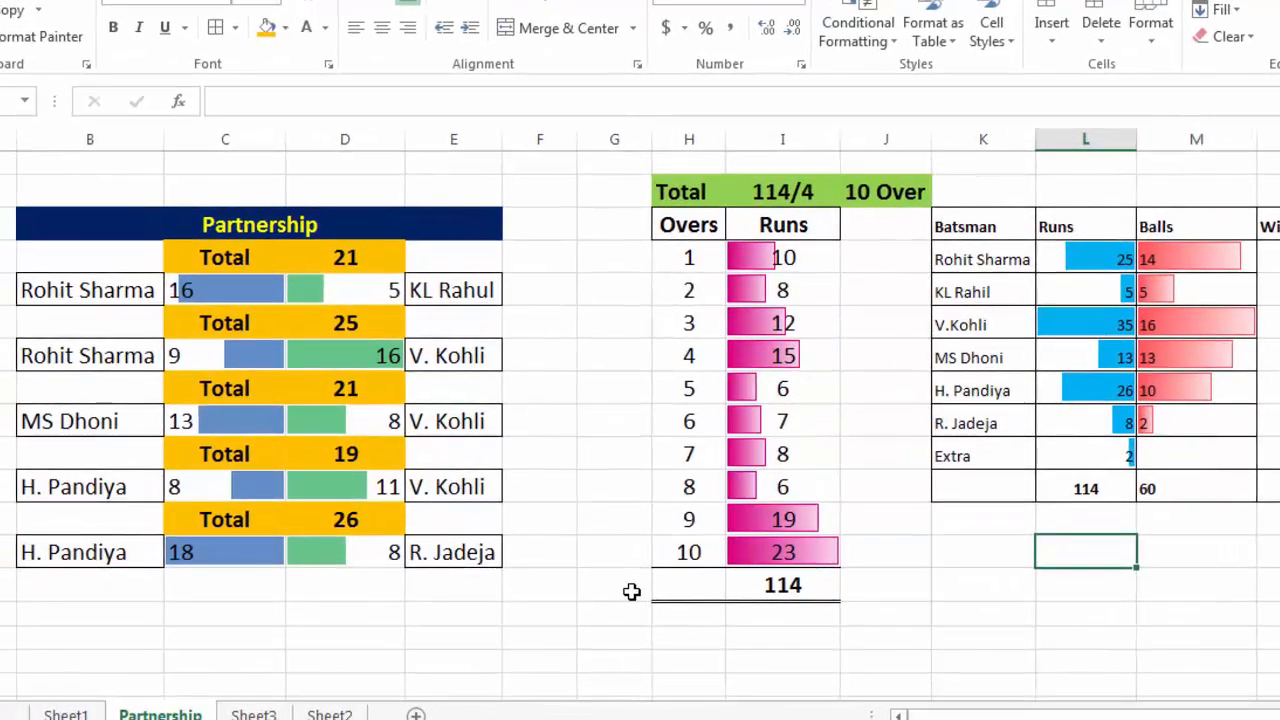
- Switch to Sheet3 and clear the Total Sale values for SM1 through SM8
{"action": "left_click", "coordinate": [254, 715]}
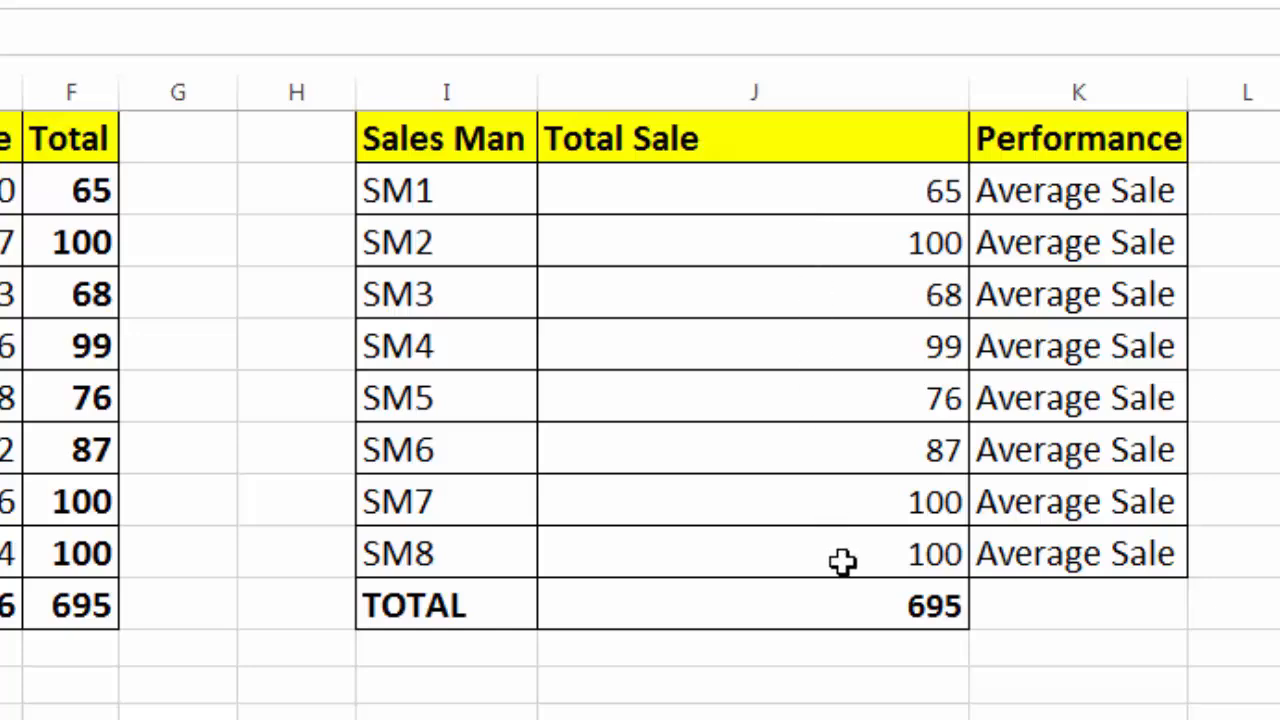
{"action": "left_click_drag", "start_coordinate": [863, 185], "coordinate": [892, 543]}
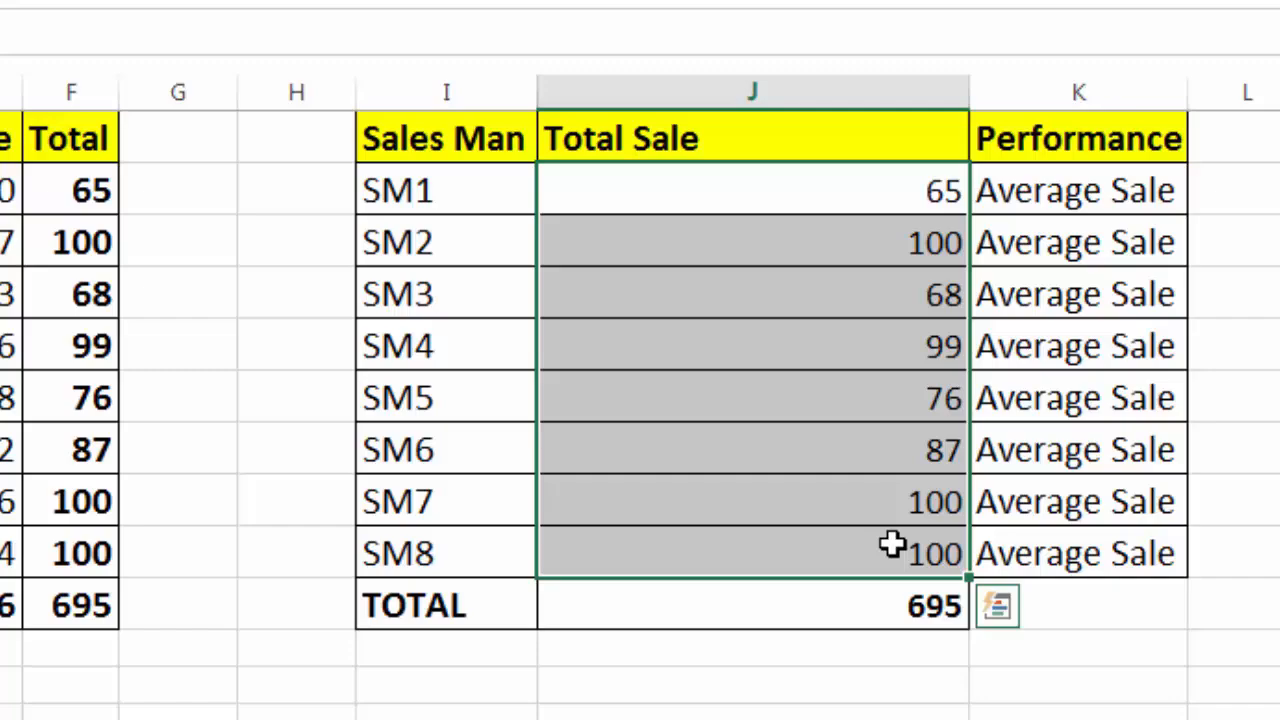
{"action": "key", "text": "Delete"}
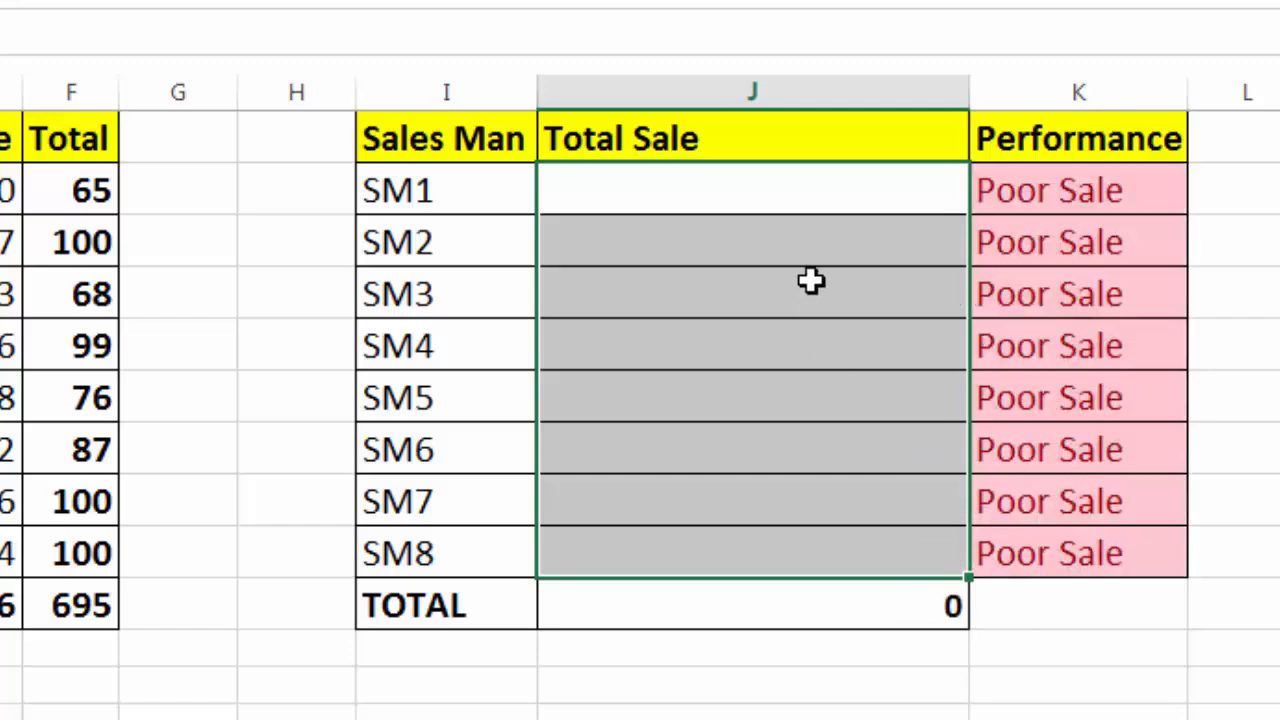
- Check the Performance ratings and their formulas for SM1 through SM8
{"action": "left_click", "coordinate": [1034, 209]}
{"action": "left_click", "coordinate": [1057, 289]}
{"action": "left_click", "coordinate": [1058, 342]}
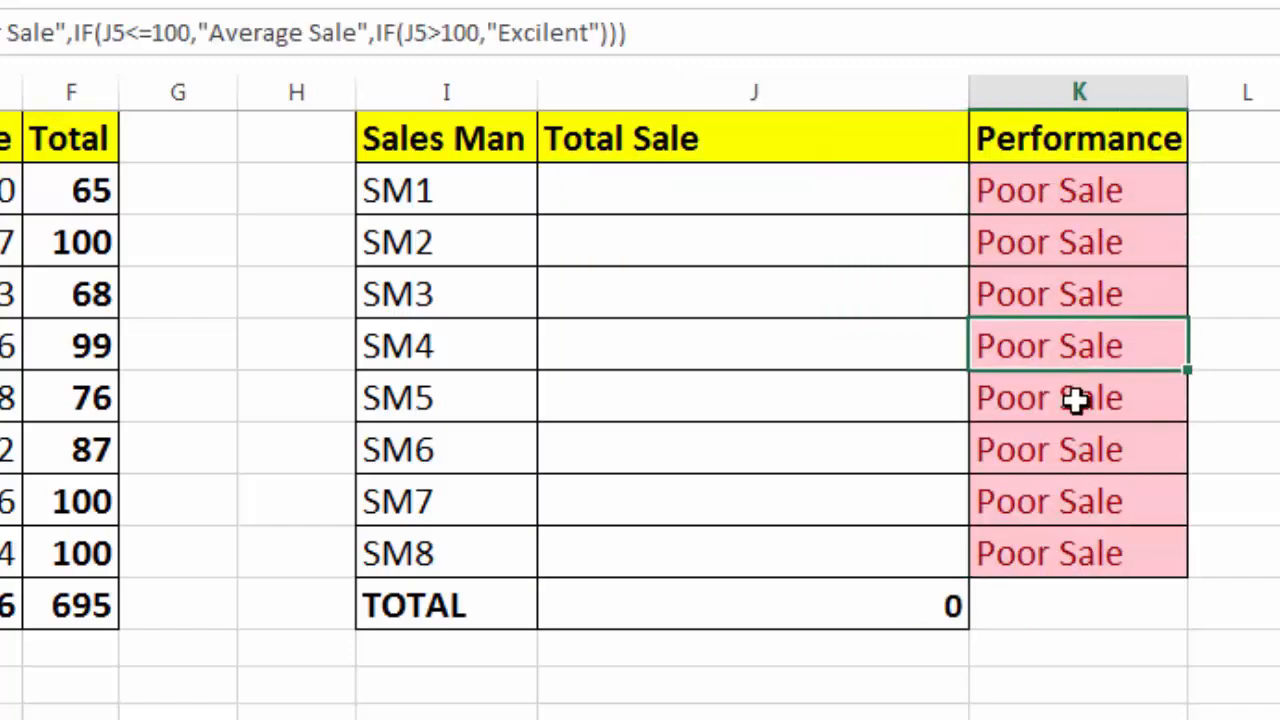
{"action": "left_click", "coordinate": [1075, 400]}
{"action": "left_click", "coordinate": [1089, 488]}
{"action": "left_click", "coordinate": [1092, 535]}
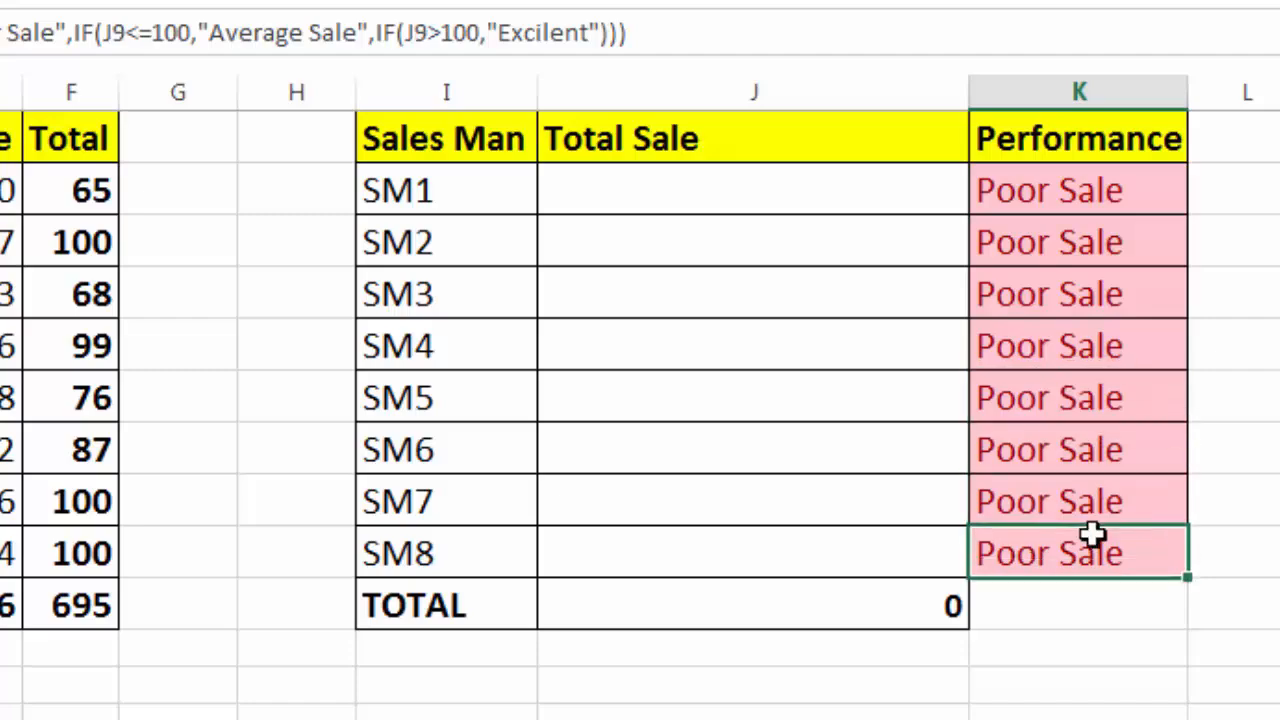
- Enter =F2 as SM1's Total Sale in J2 and fill the formula down to SM8
{"action": "left_click", "coordinate": [848, 200]}
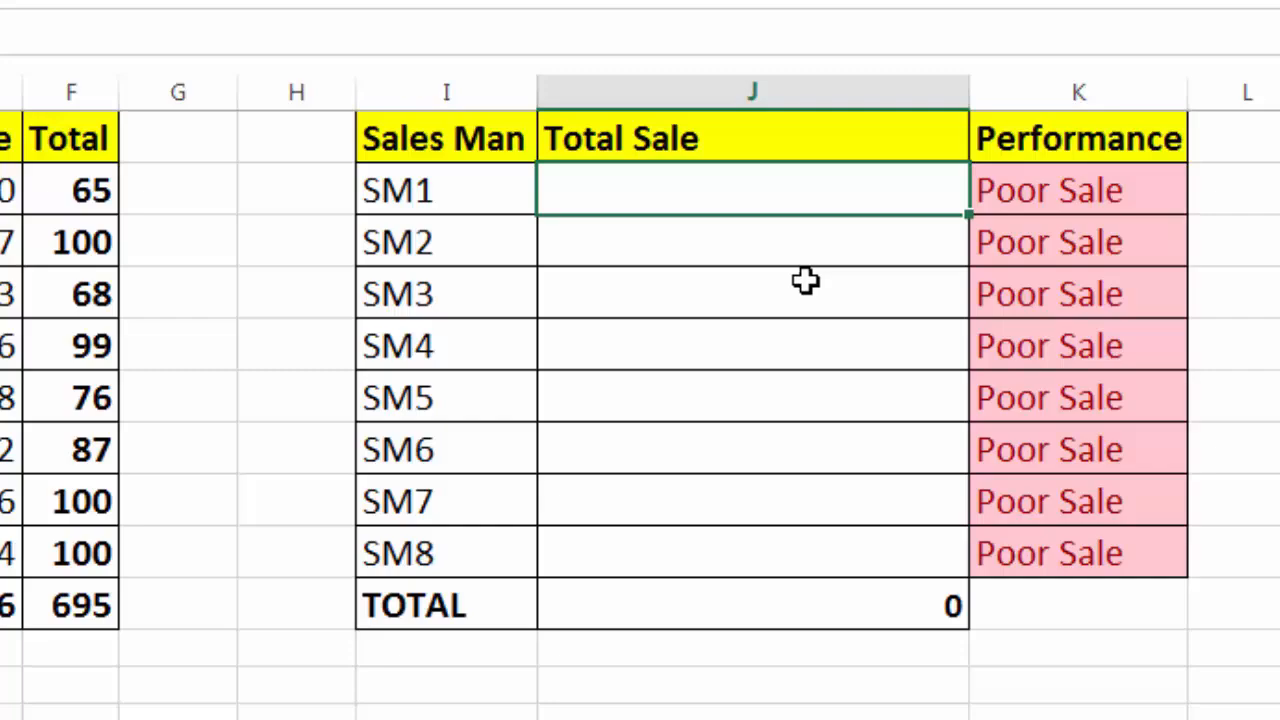
{"action": "type", "text": "="}
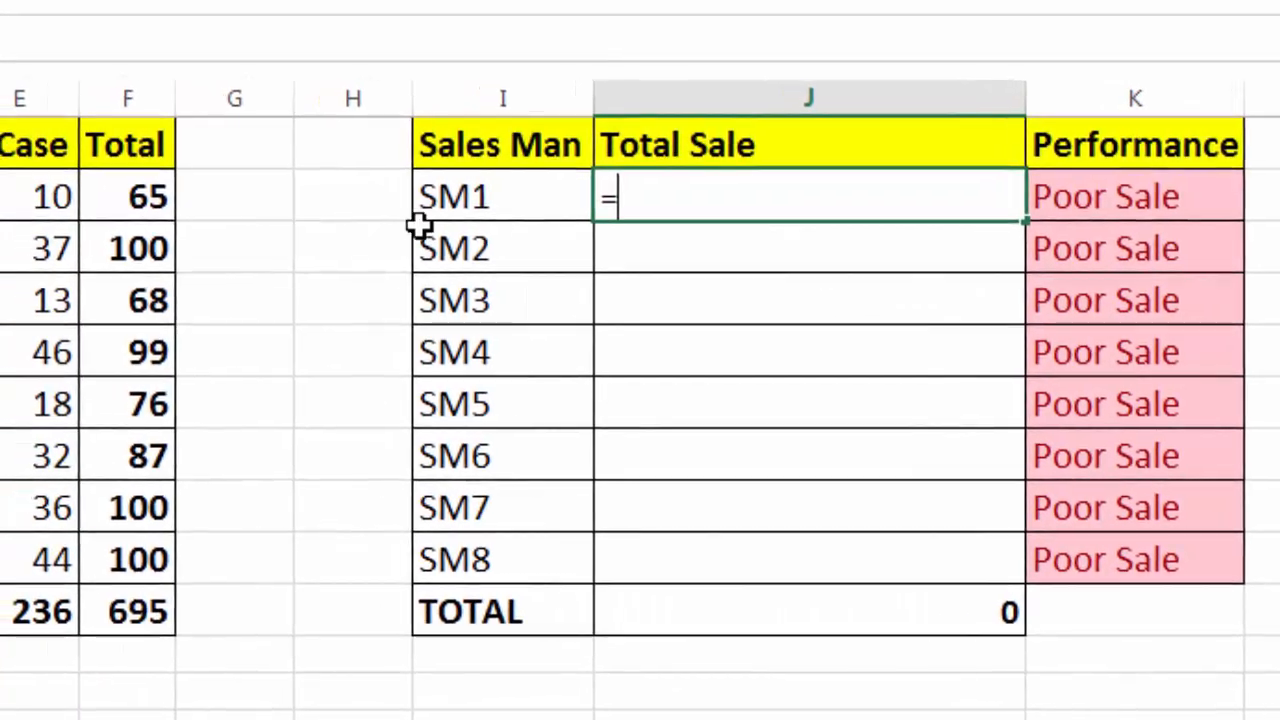
{"action": "left_click", "coordinate": [152, 200]}
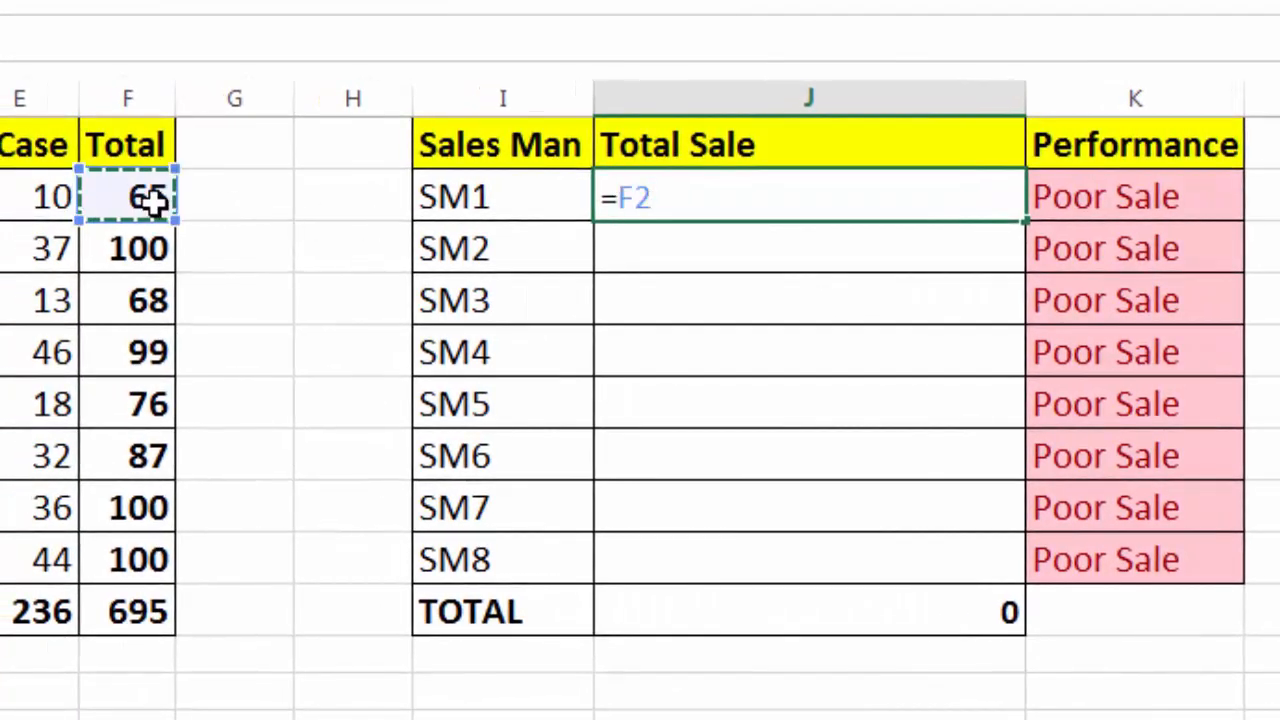
{"action": "key", "text": "ctrl+Return"}
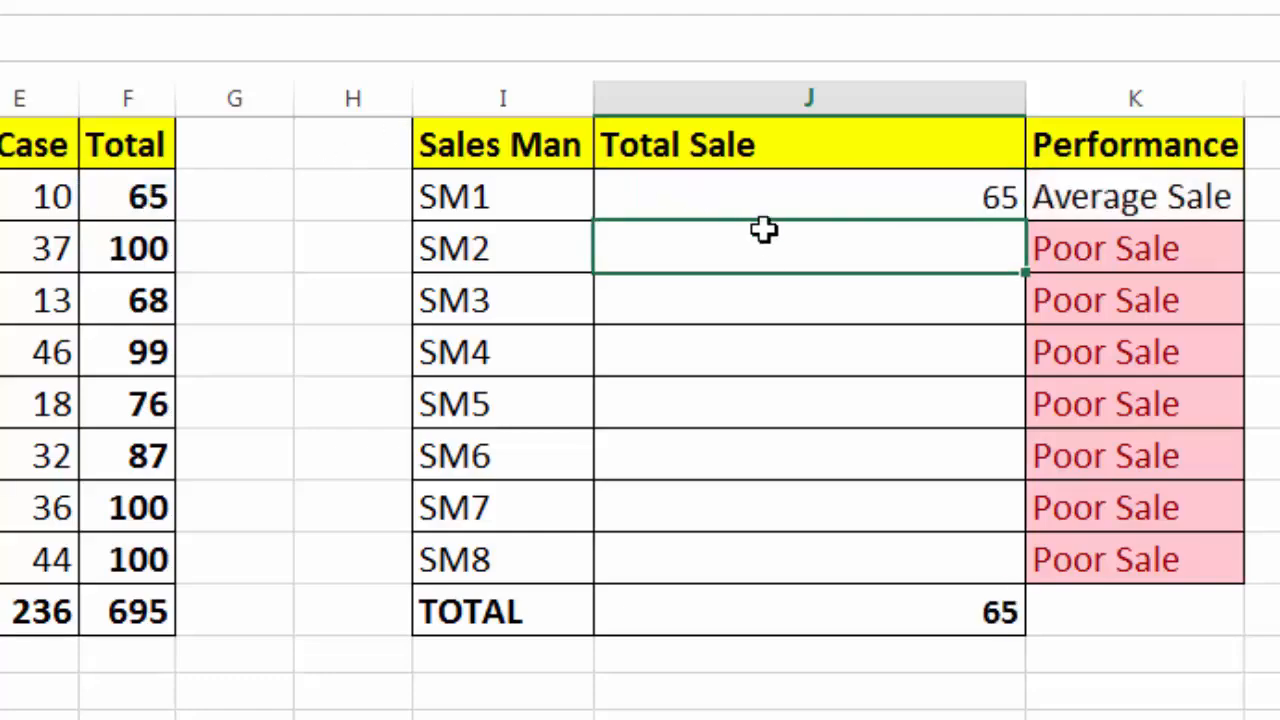
{"action": "left_click_drag", "start_coordinate": [767, 208], "coordinate": [797, 542]}
{"action": "key", "text": "ctrl+d"}
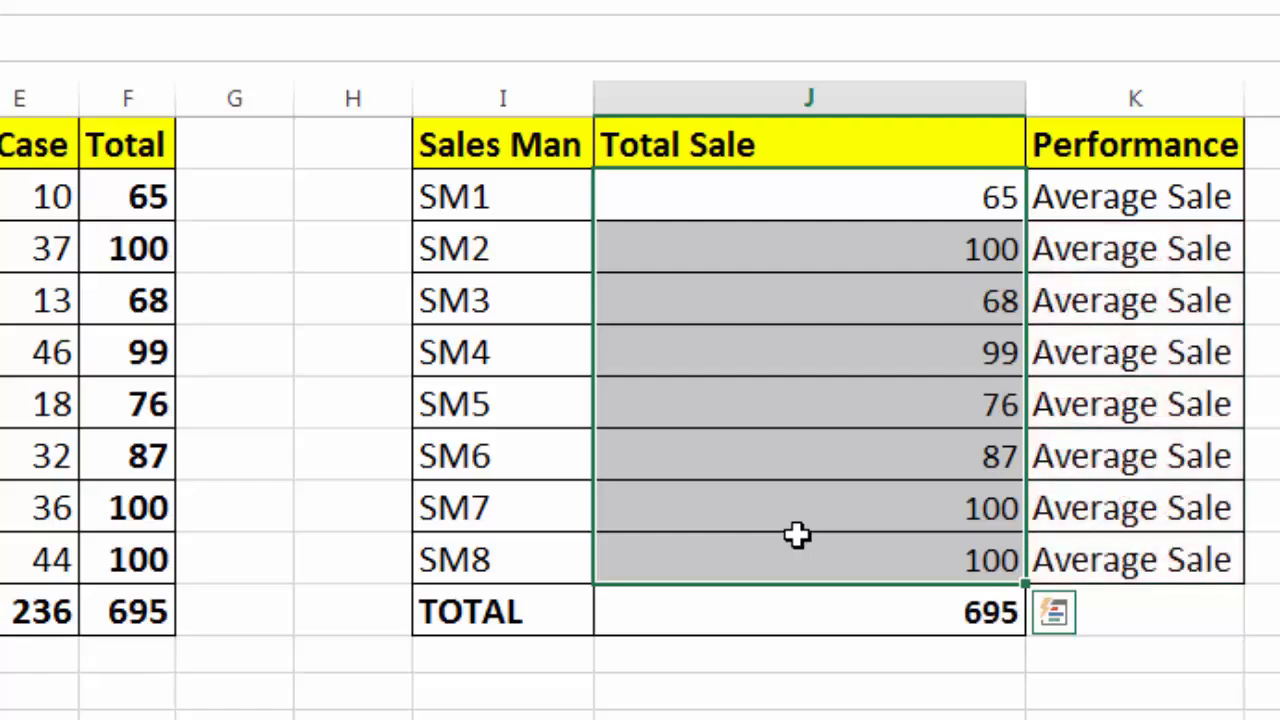
{"action": "left_click", "coordinate": [794, 557]}
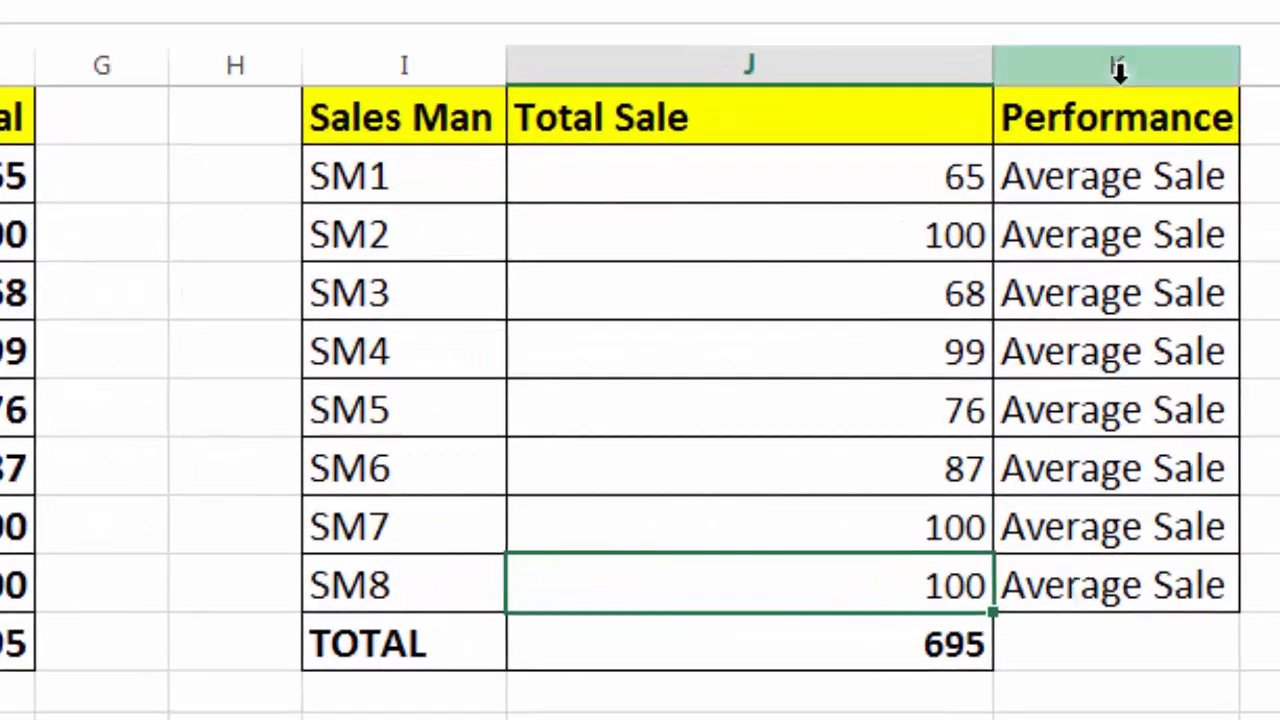
- Review the Performance ratings in column K and clear them for SM1 through SM8
{"action": "left_click", "coordinate": [1134, 177]}
{"action": "left_click", "coordinate": [1134, 291]}
{"action": "left_click", "coordinate": [1134, 360]}
{"action": "left_click", "coordinate": [1143, 478]}
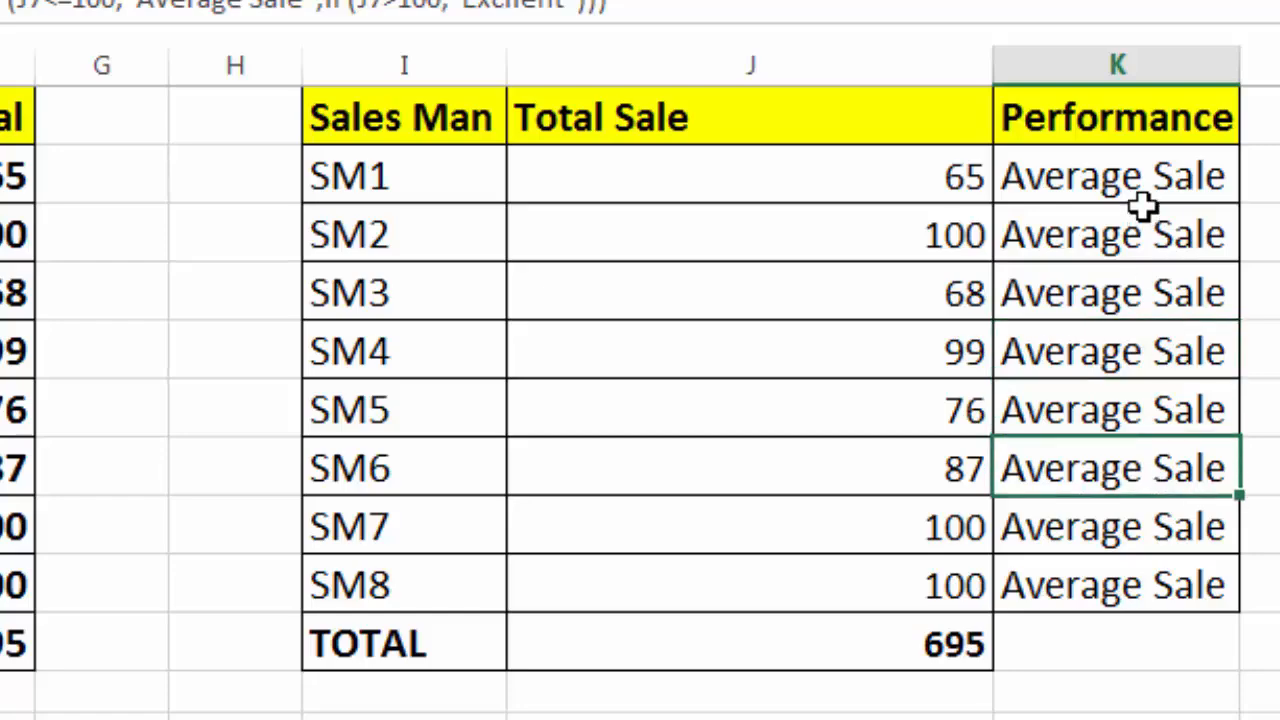
{"action": "left_click_drag", "start_coordinate": [1143, 189], "coordinate": [1145, 580]}
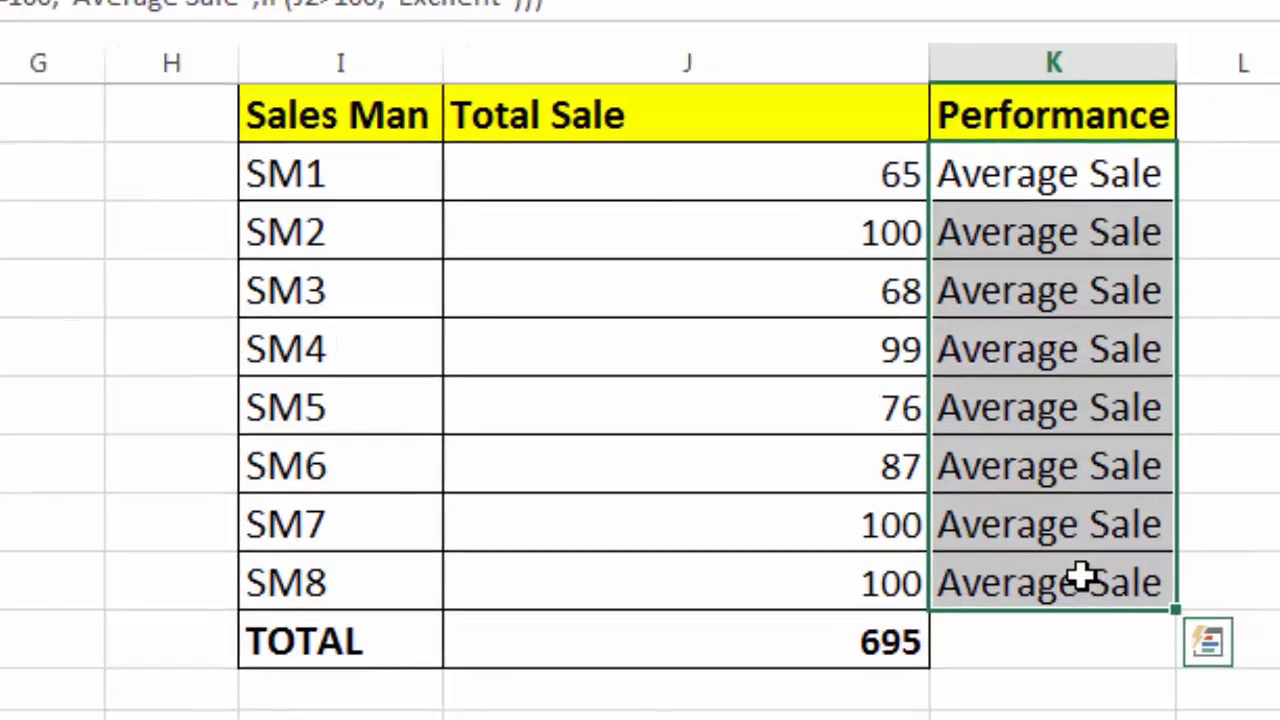
{"action": "key", "text": "Delete"}
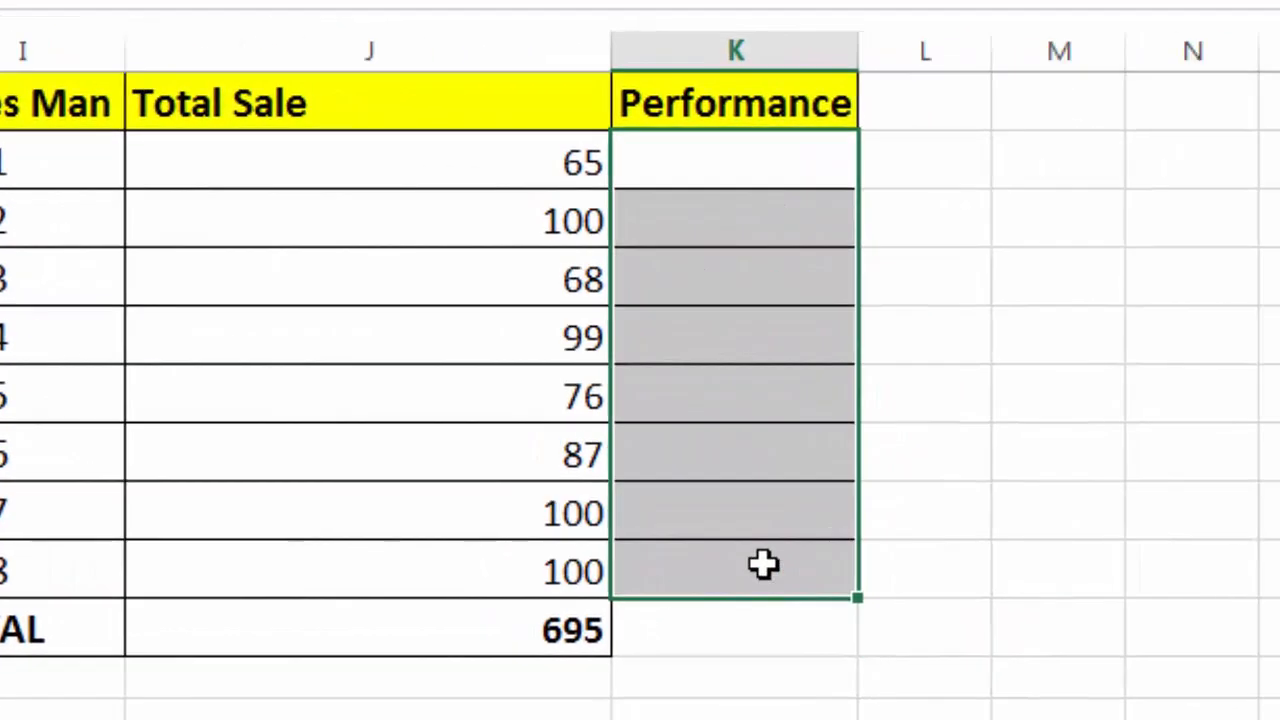
{"action": "left_click", "coordinate": [777, 177]}
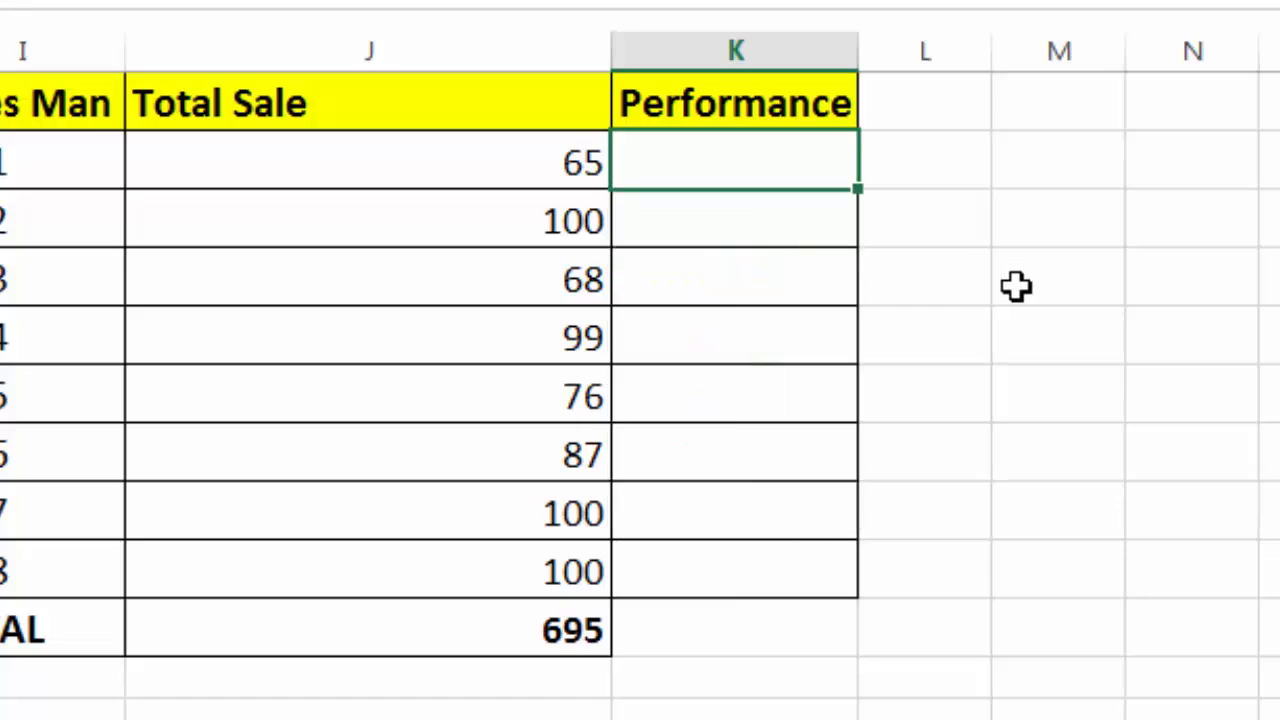
{"action": "type", "text": "="}
{"action": "left_click", "coordinate": [1016, 287]}
{"action": "key", "text": "Escape"}
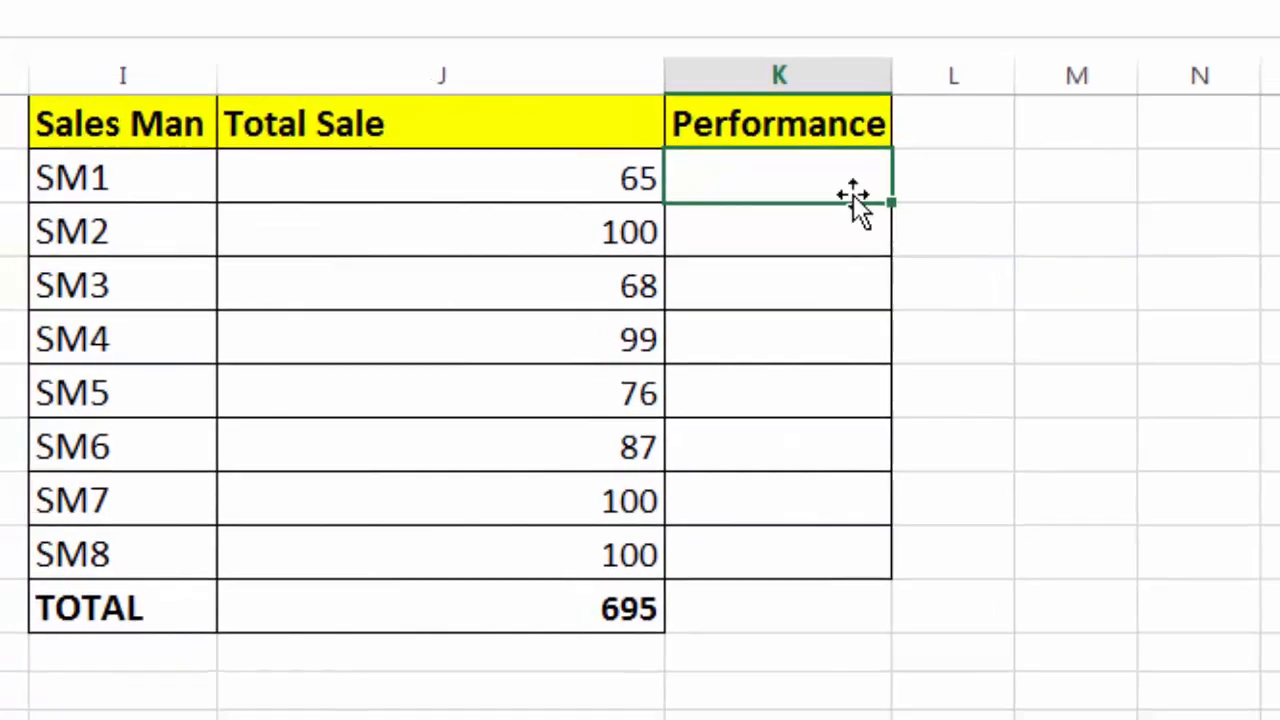
- Clear the conditional formatting rules from the Performance cells of SM1 through SM8
{"action": "left_click_drag", "start_coordinate": [815, 174], "coordinate": [834, 534]}
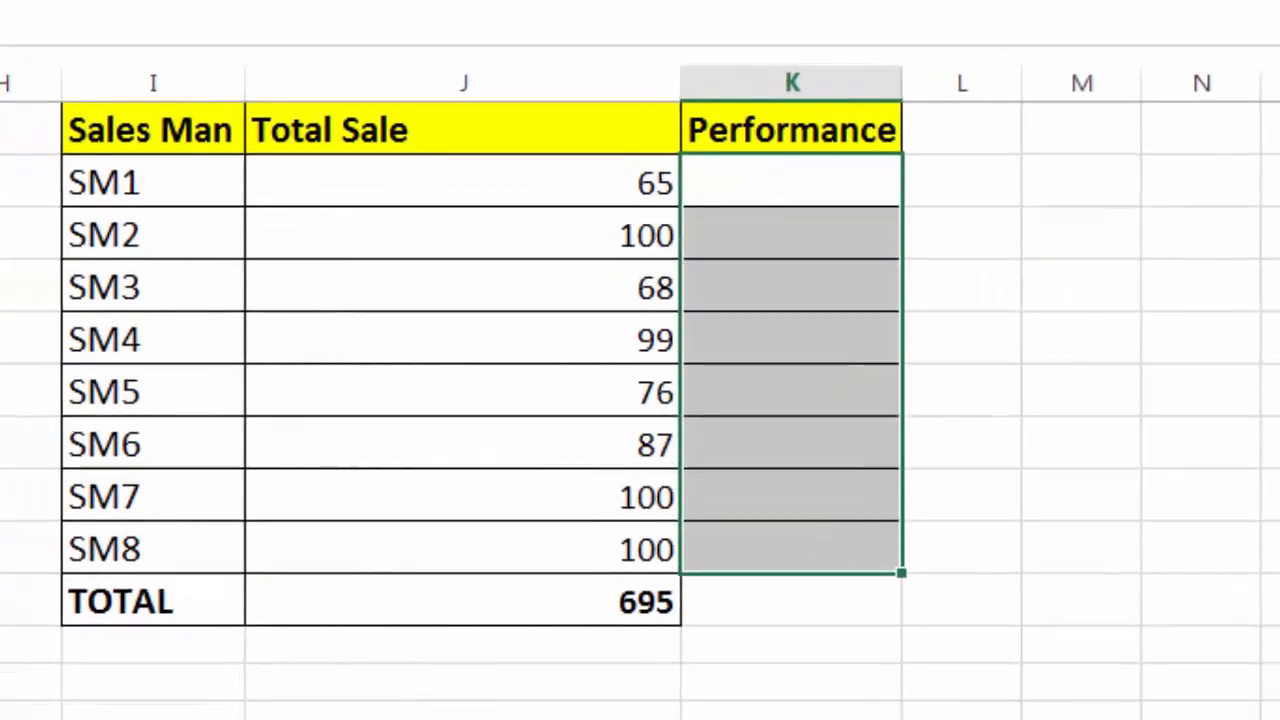
{"action": "left_click", "coordinate": [590, 3]}
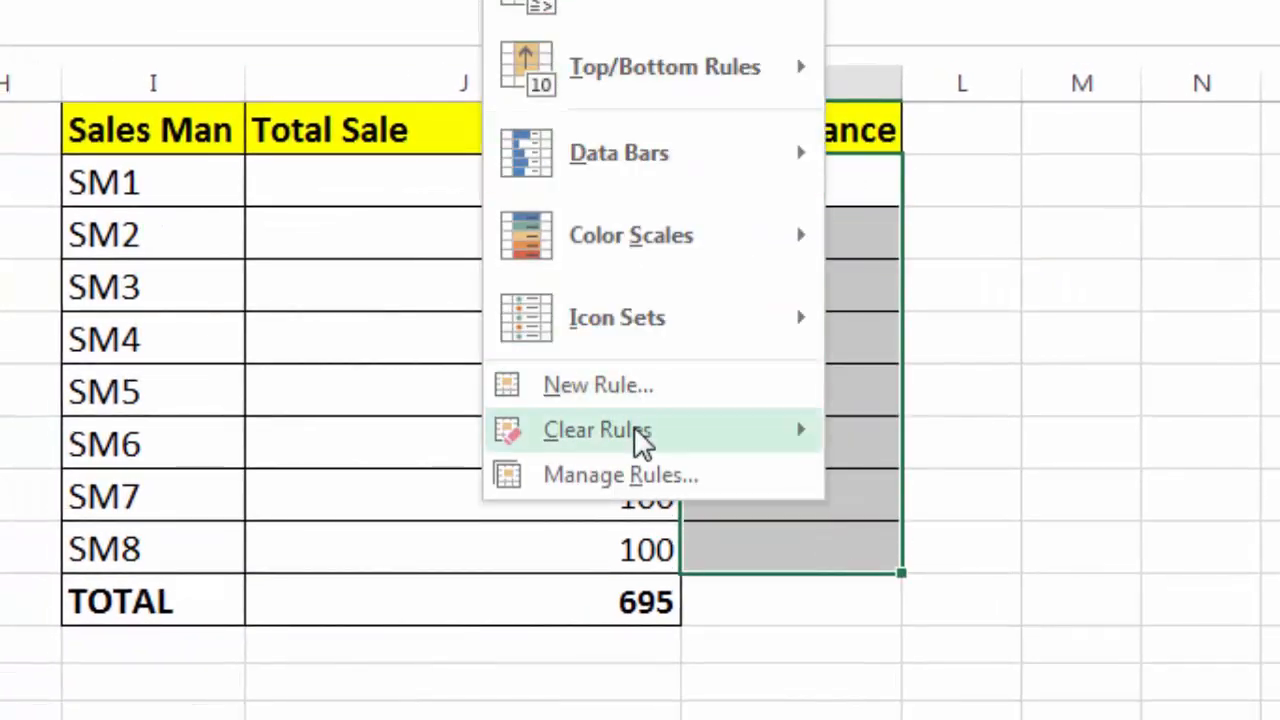
{"action": "mouse_move", "coordinate": [640, 438]}
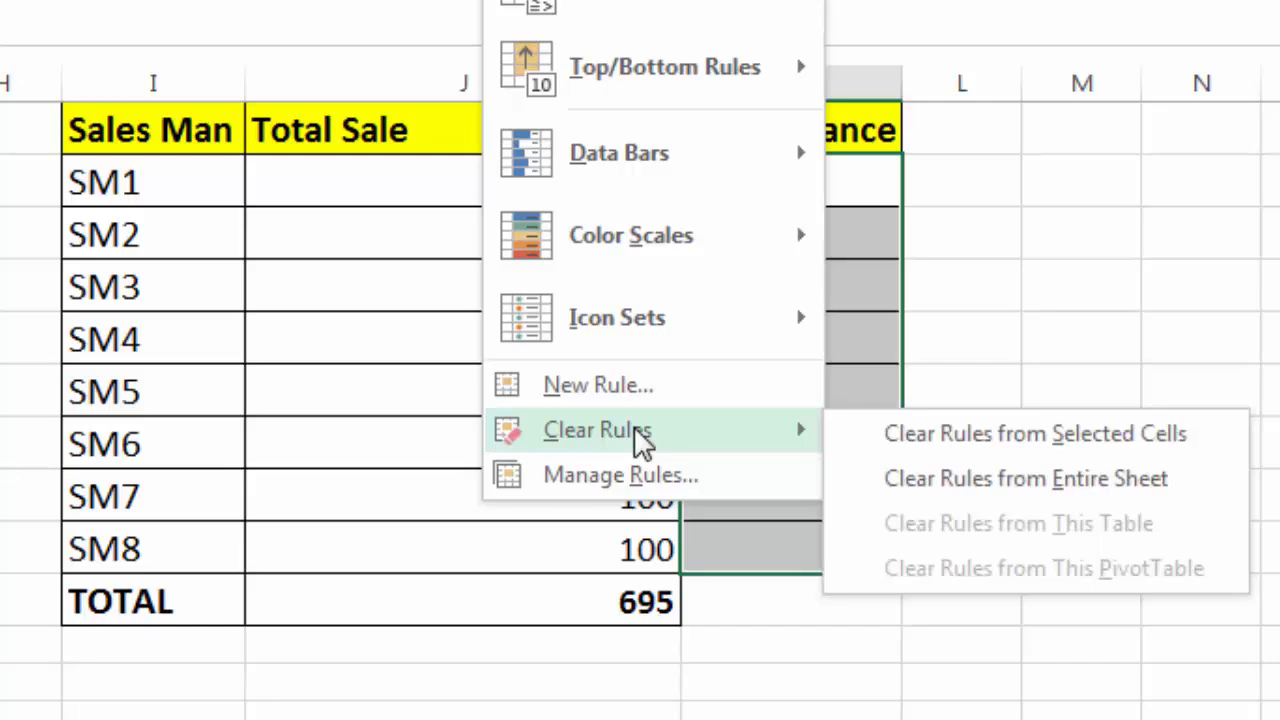
{"action": "left_click", "coordinate": [992, 440]}
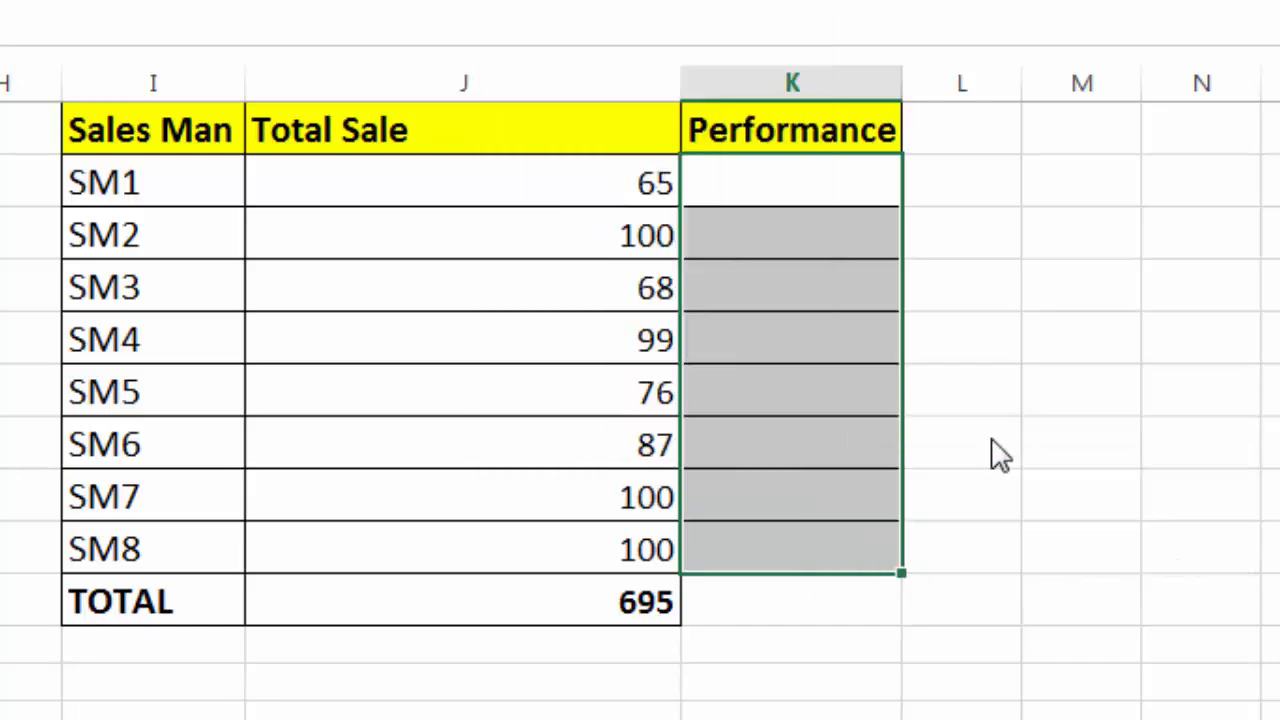
{"action": "left_click", "coordinate": [1000, 455]}
- Start an IF formula in K2 for SM1's Performance that returns "Poor Sale" when J2<50
{"action": "left_click", "coordinate": [811, 231]}
{"action": "left_click", "coordinate": [803, 187]}
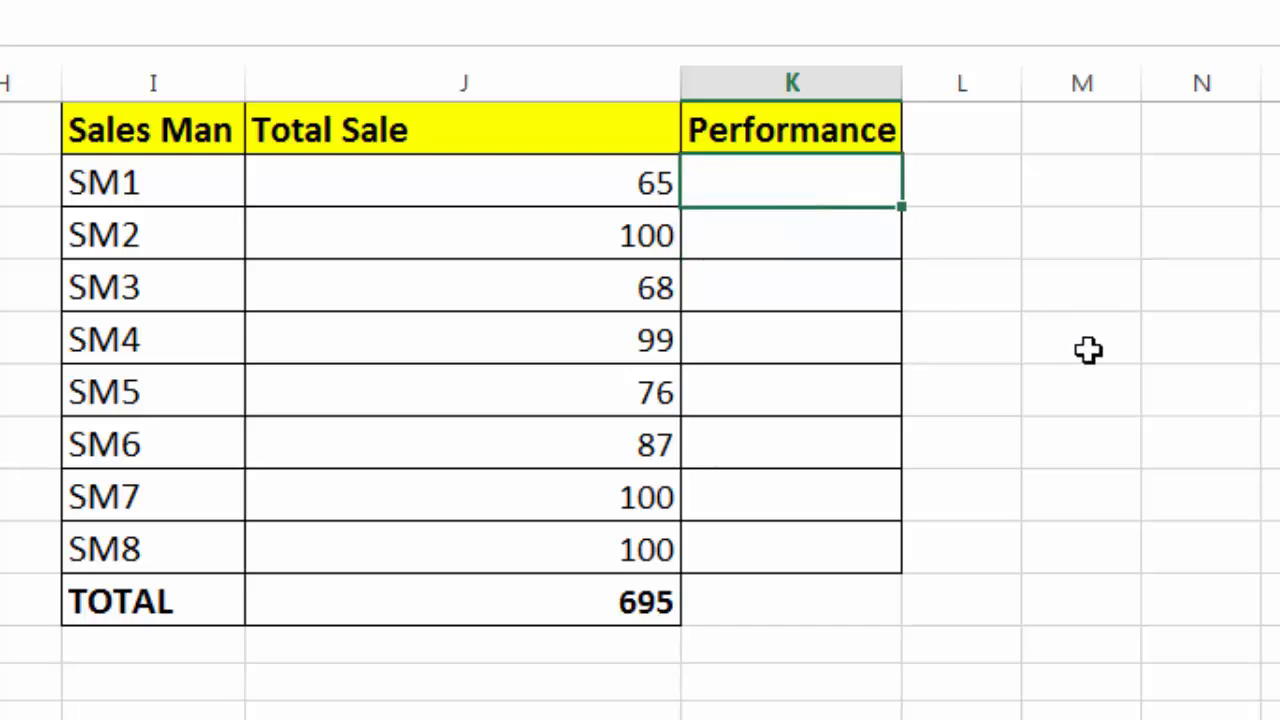
{"action": "type", "text": "=if"}
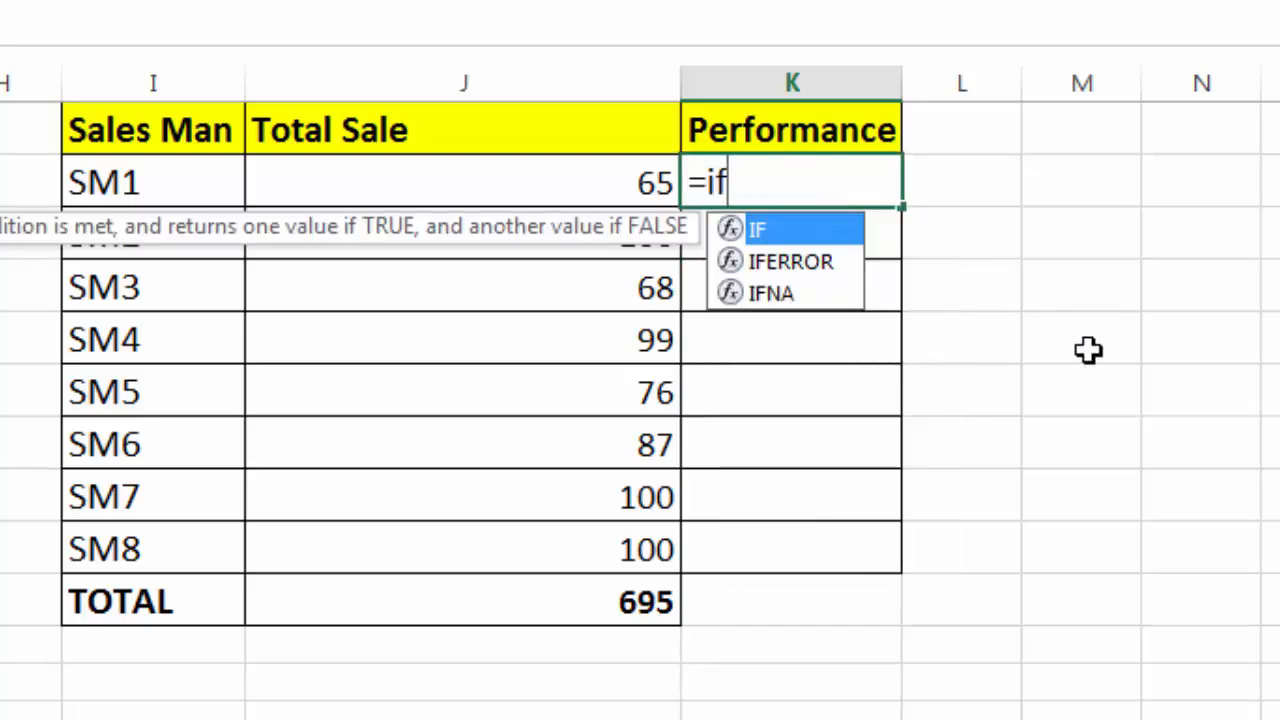
{"action": "type", "text": "("}
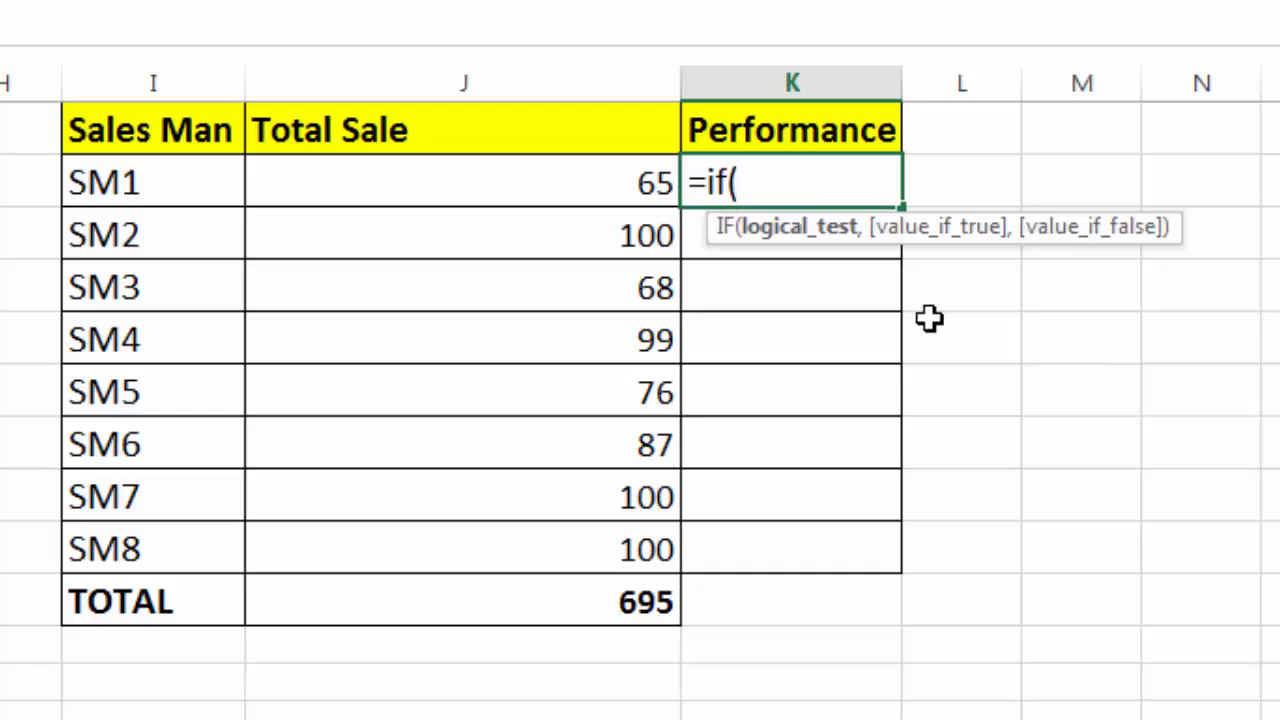
{"action": "left_click", "coordinate": [600, 184]}
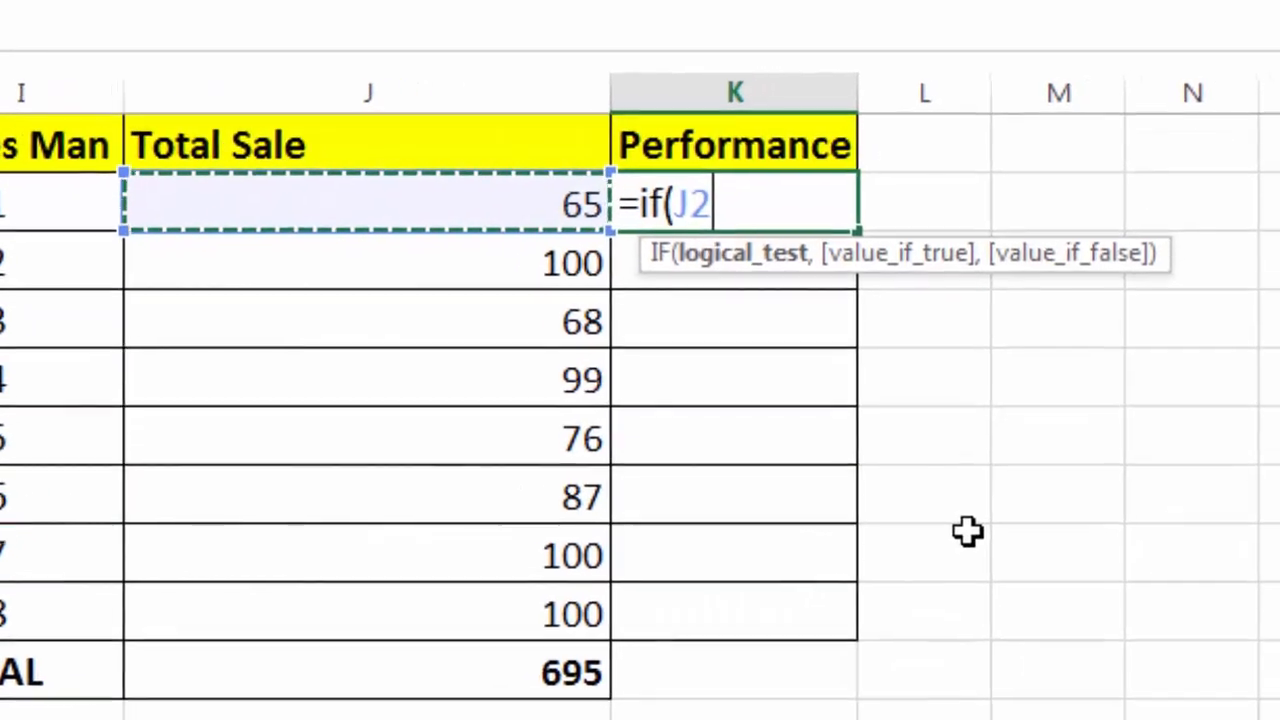
{"action": "type", "text": "<50"}
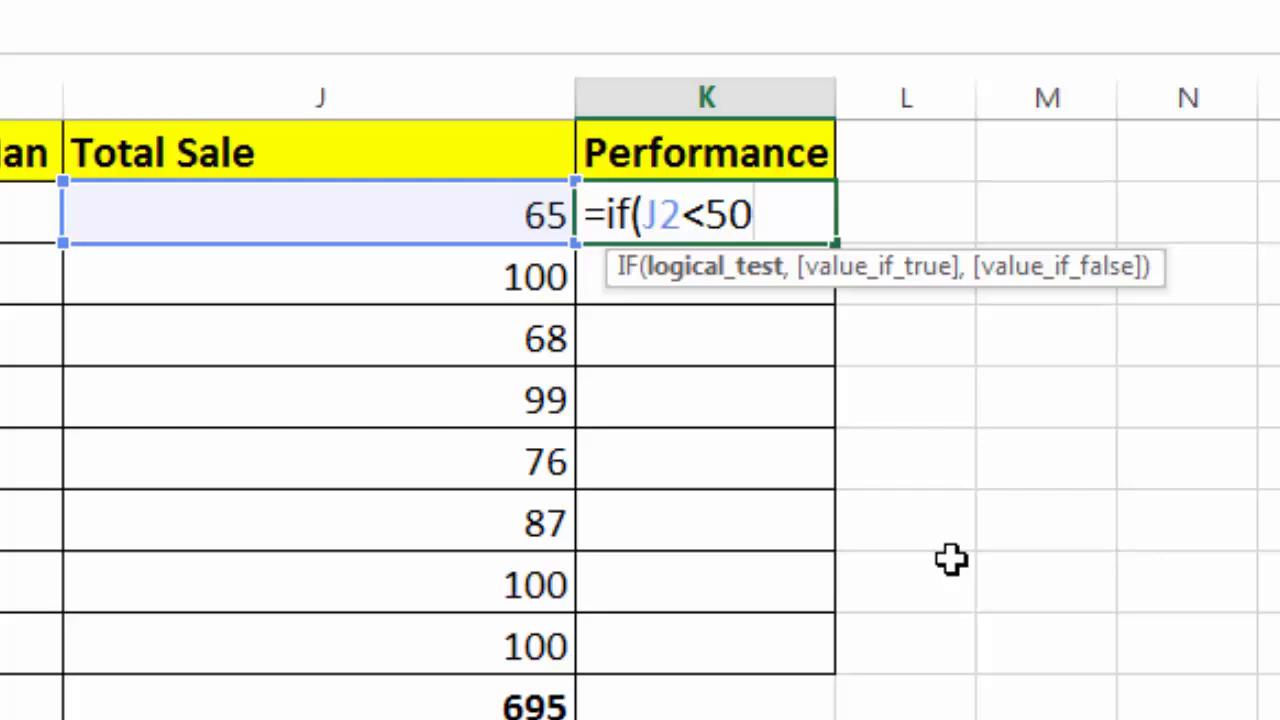
{"action": "type", "text": ","}
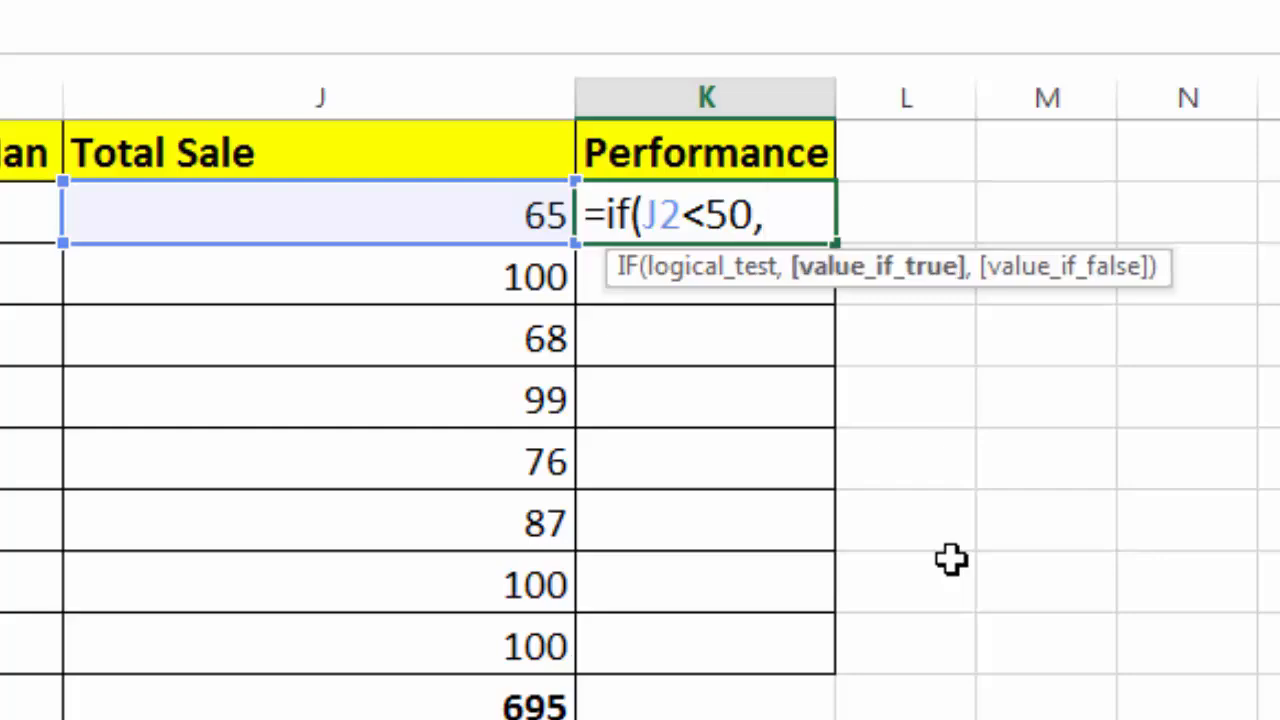
{"action": "type", "text": "\"P"}
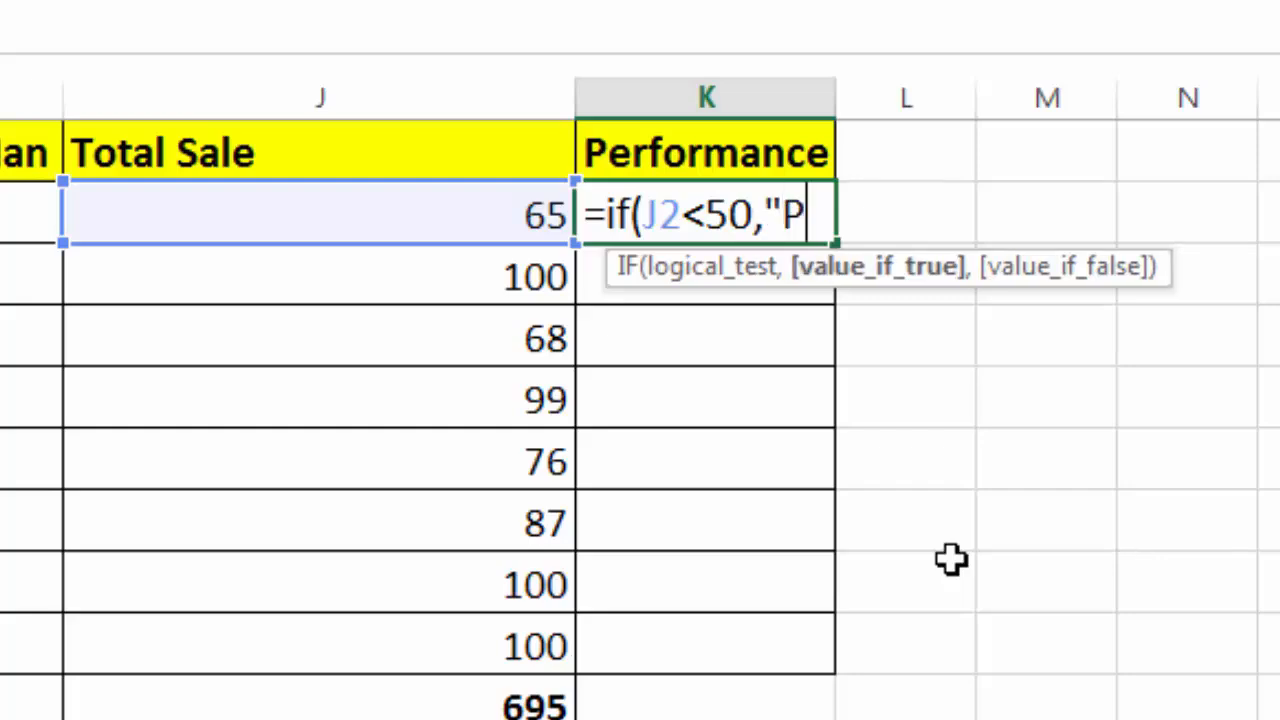
{"action": "type", "text": "oor Sale"}
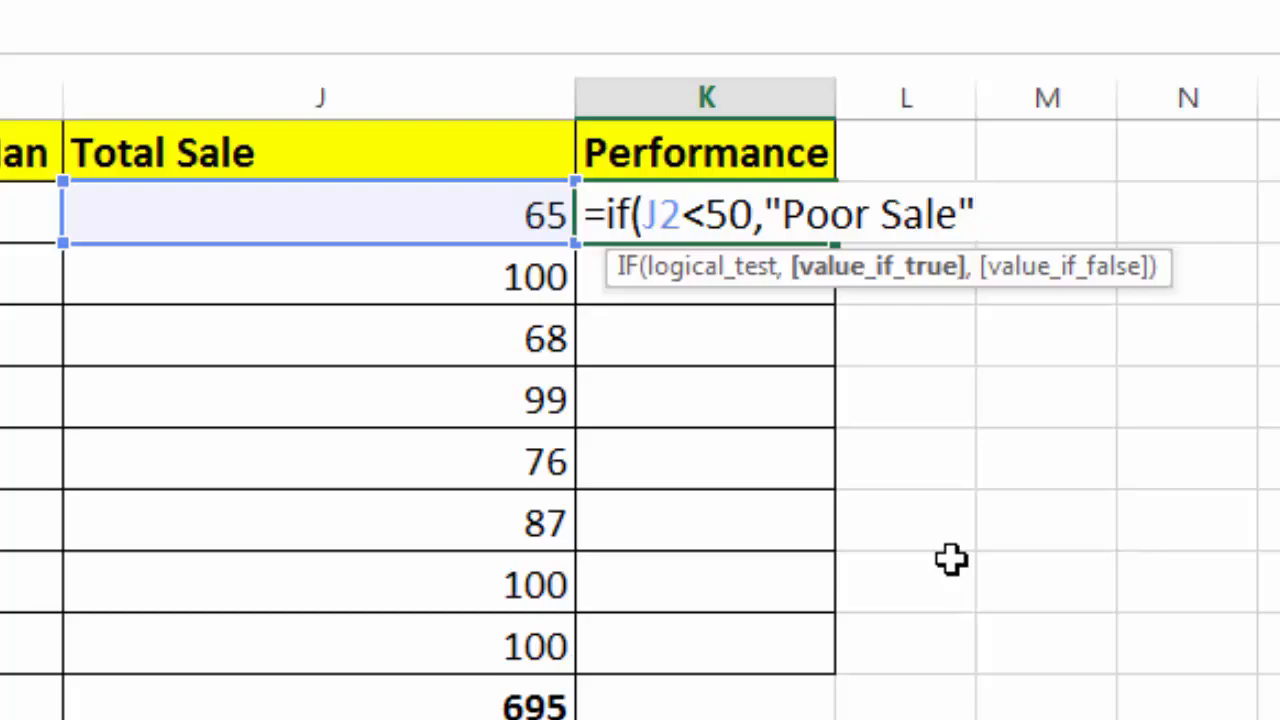
{"action": "type", "text": "\","}
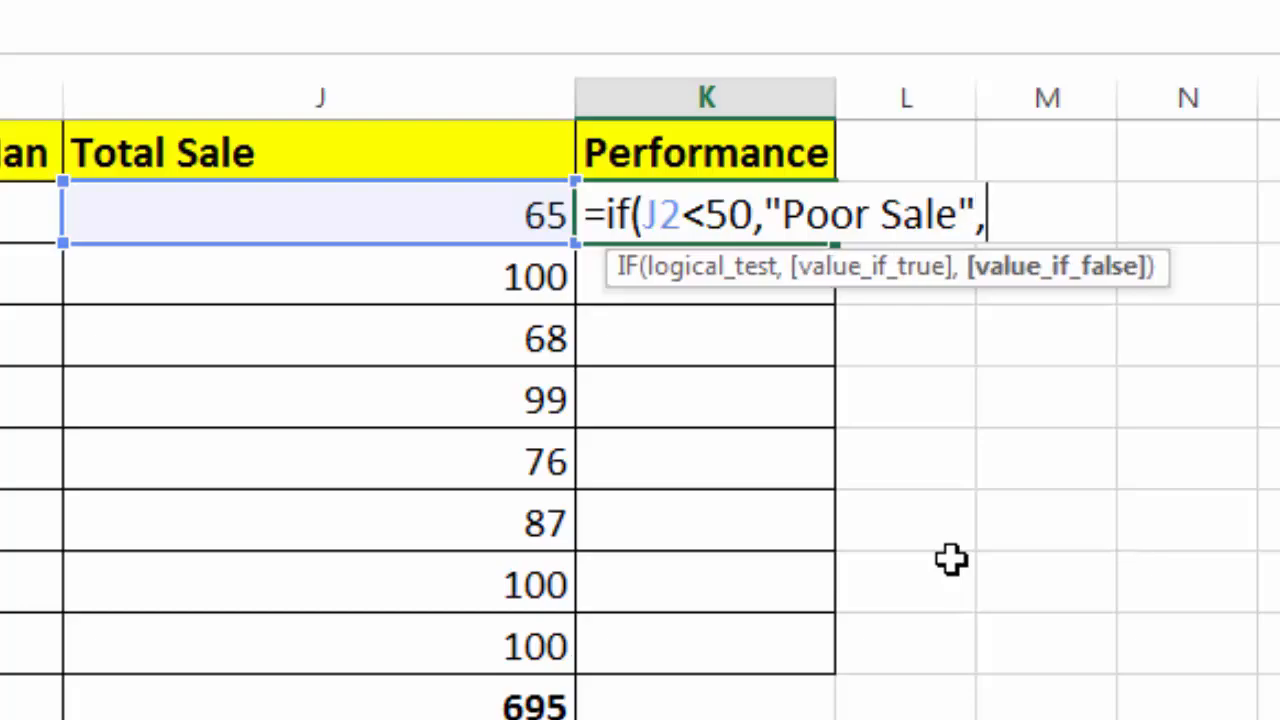
- Nest a second IF in the K2 formula that returns "Average Sale" when J2<100
{"action": "type", "text": "if("}
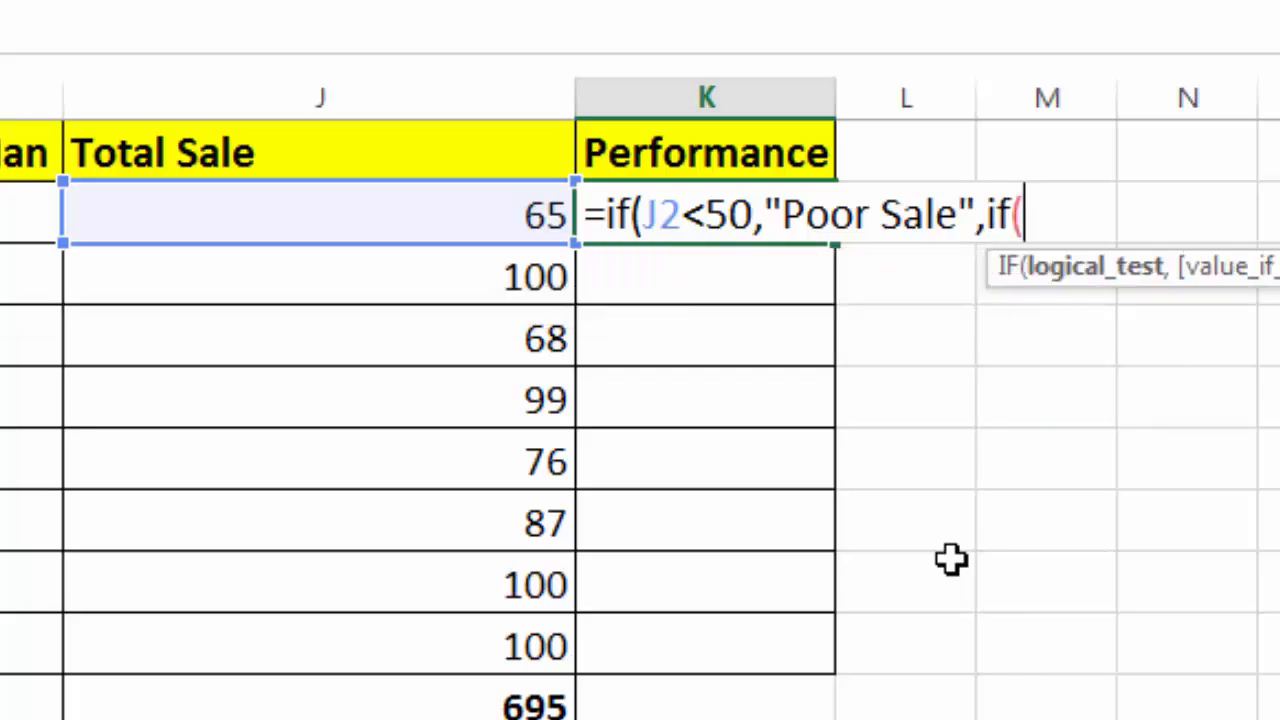
{"action": "left_click", "coordinate": [430, 219]}
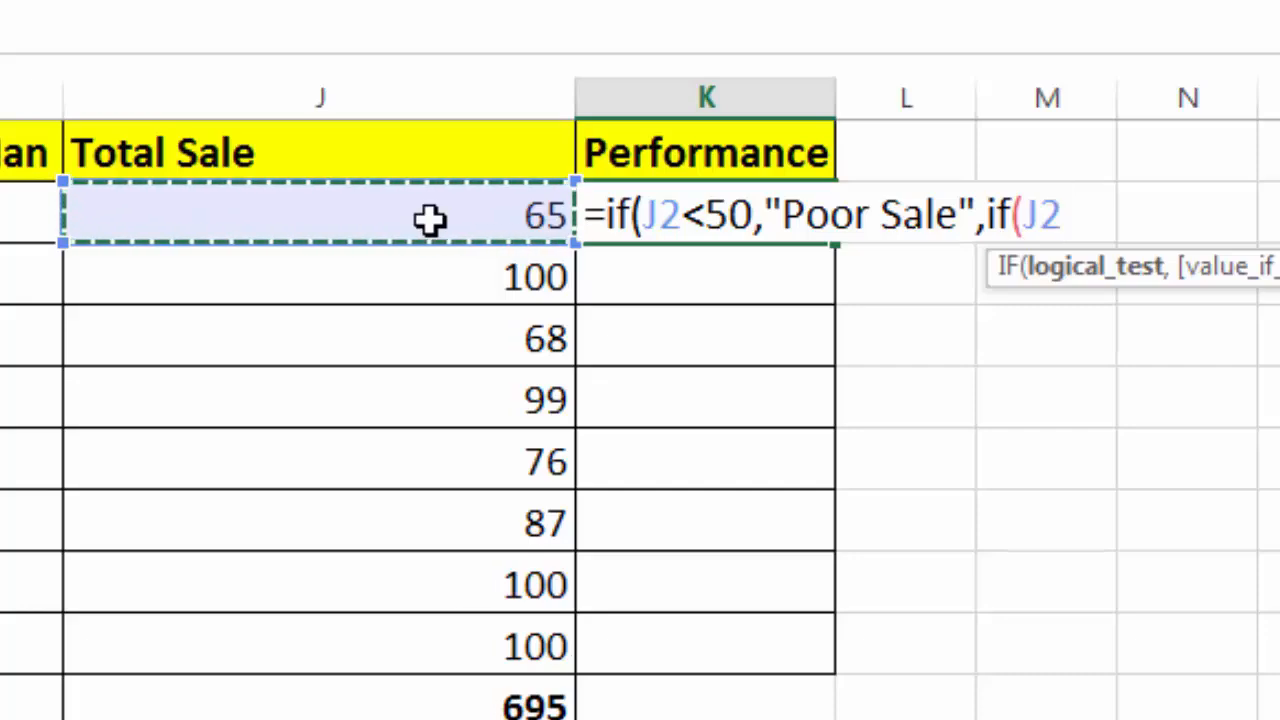
{"action": "type", "text": "<"}
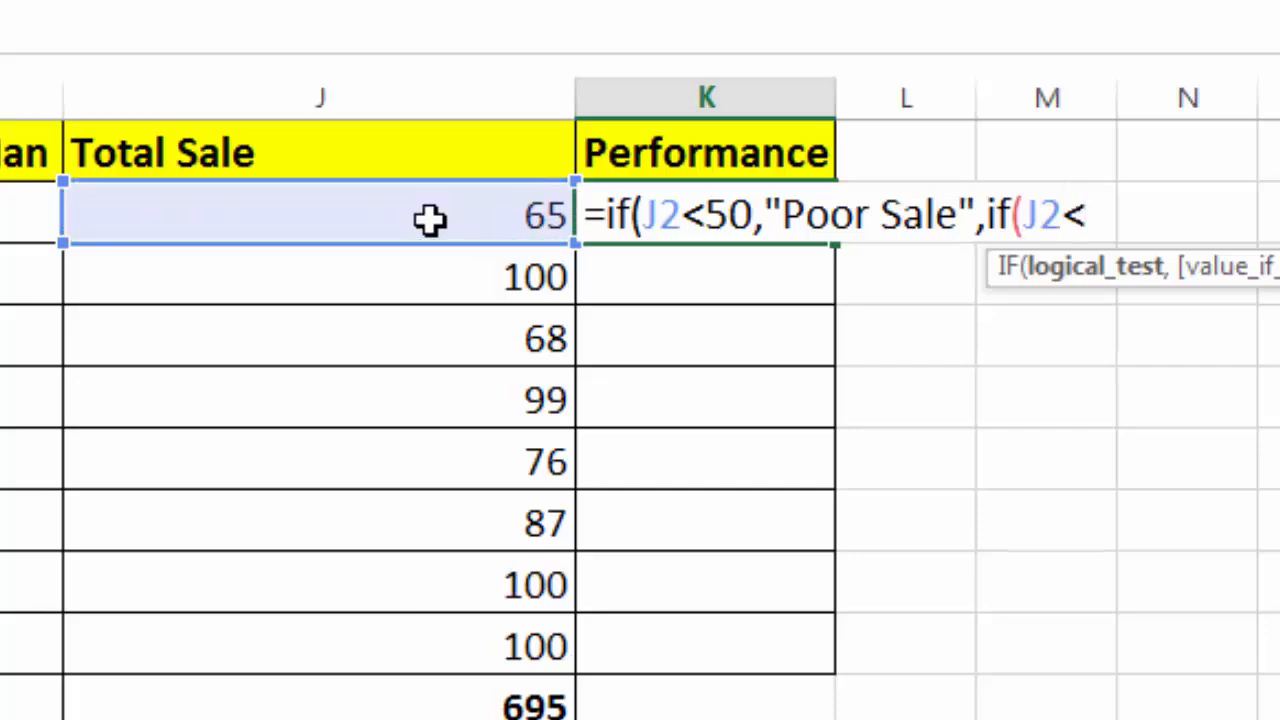
{"action": "type", "text": "100"}
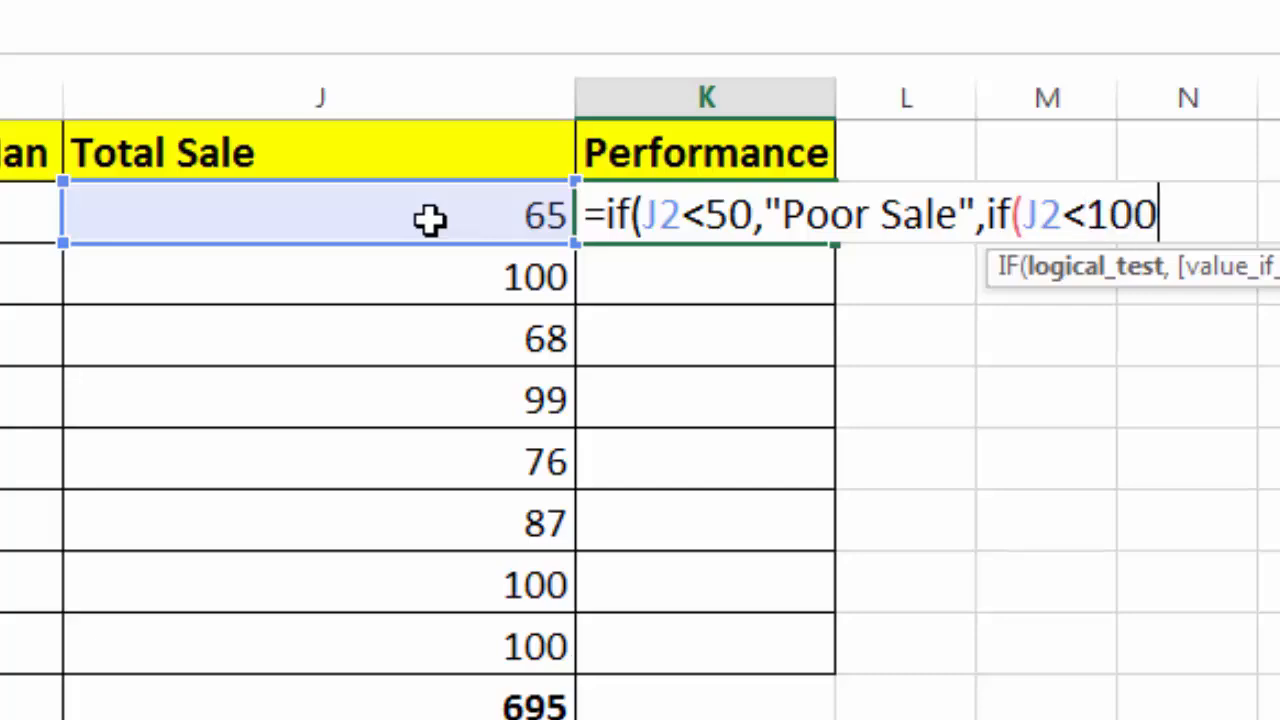
{"action": "type", "text": ","}
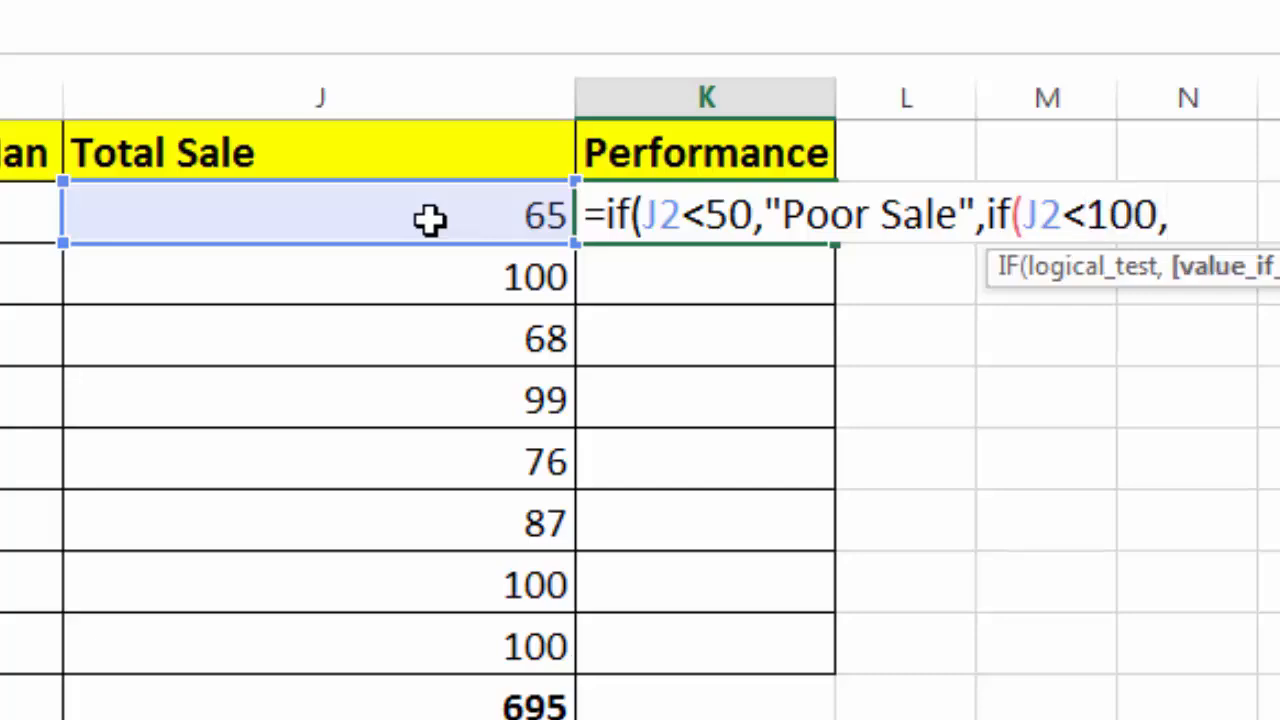
{"action": "type", "text": "\""}
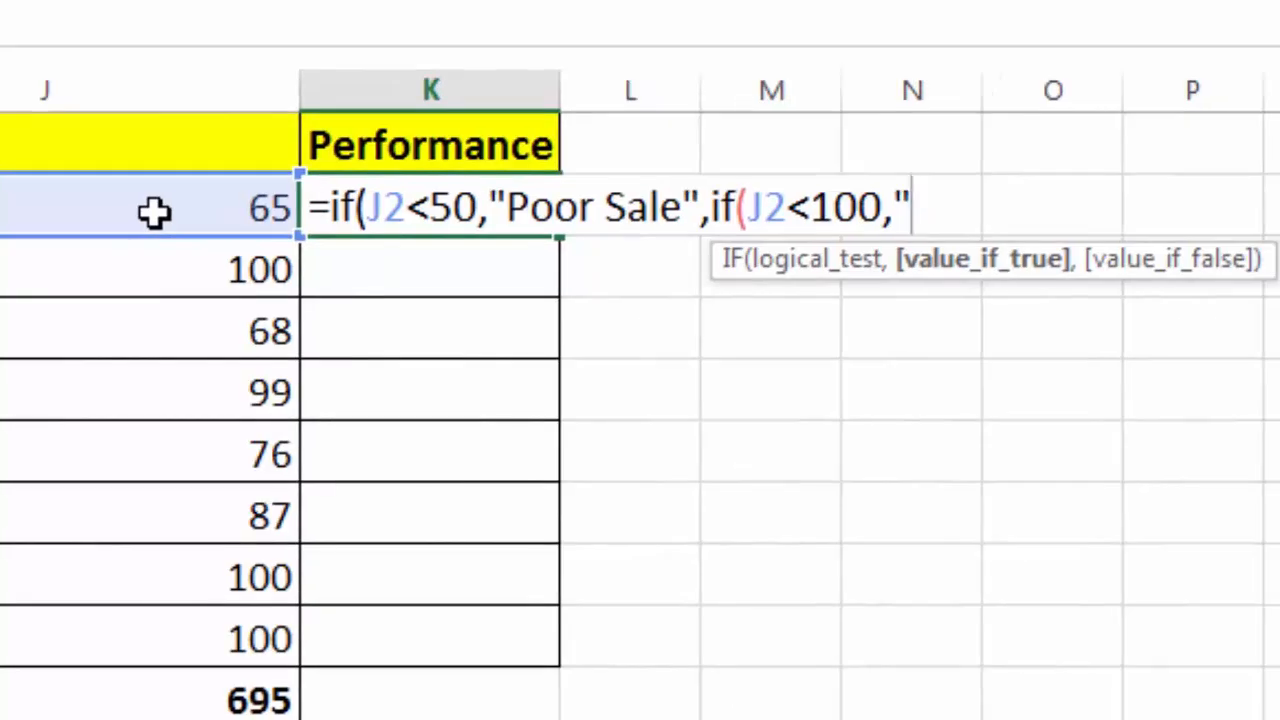
{"action": "type", "text": "Average"}
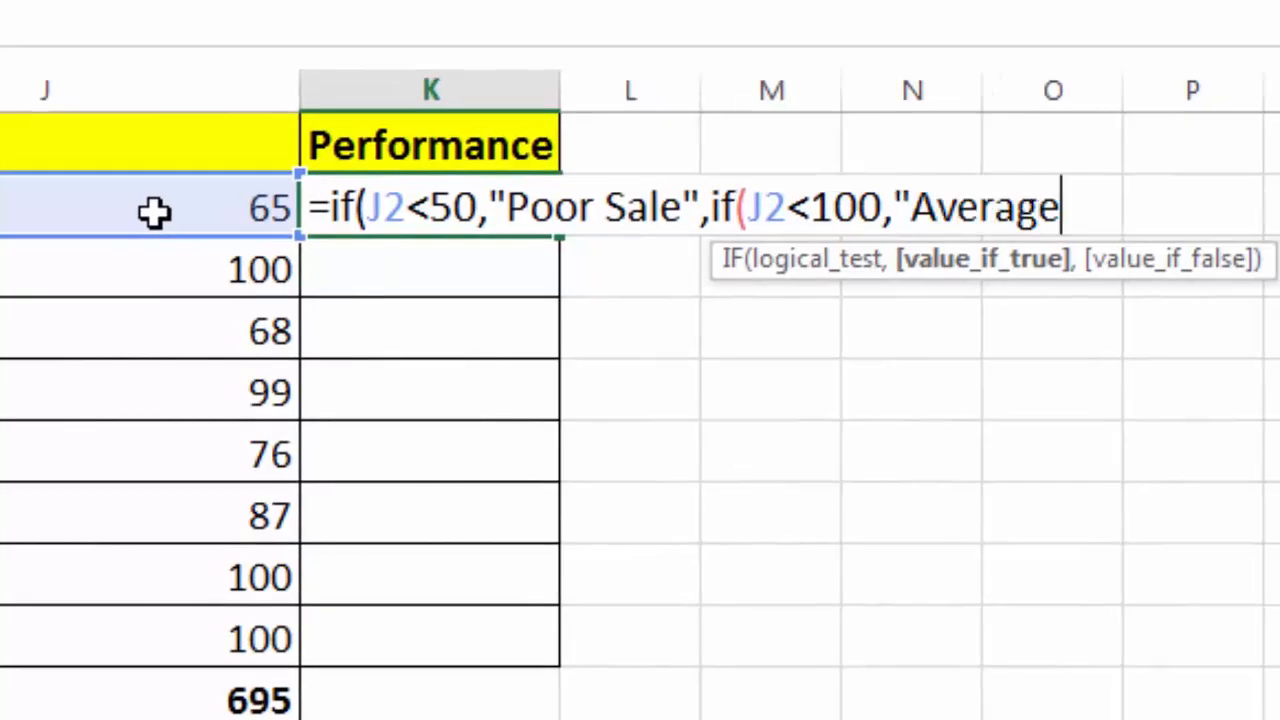
{"action": "type", "text": " Sale"}
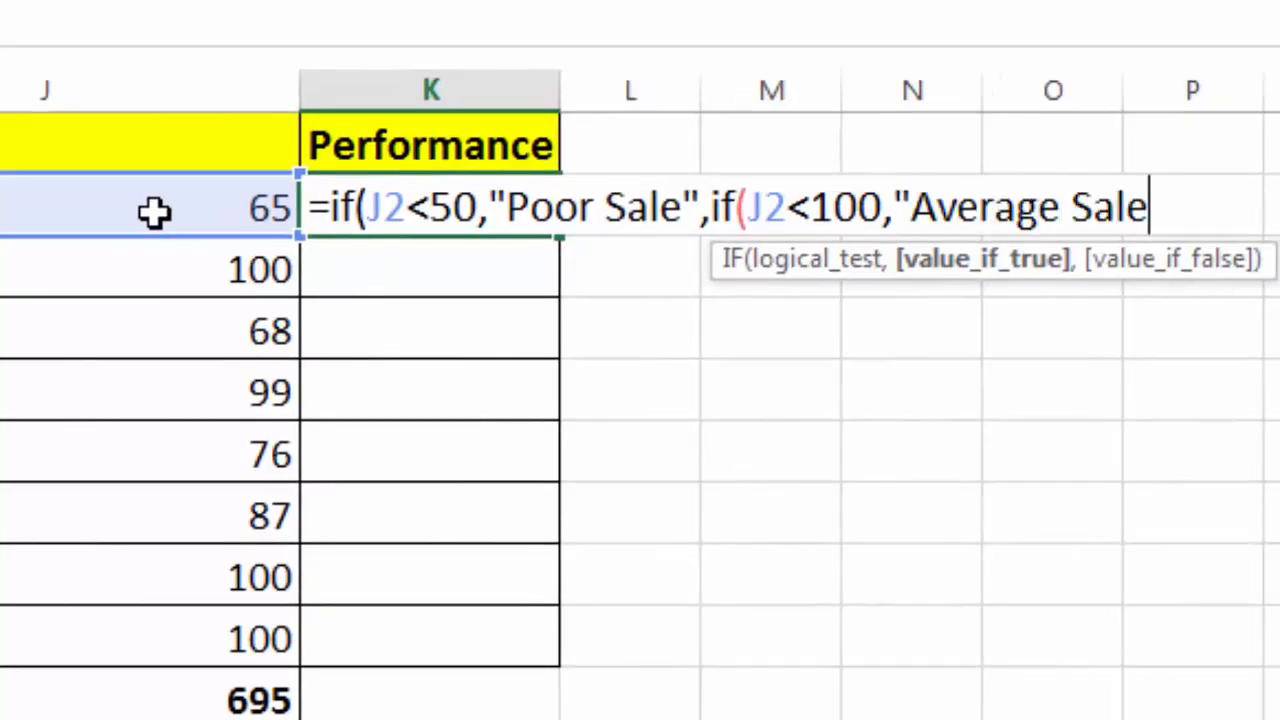
{"action": "type", "text": "\","}
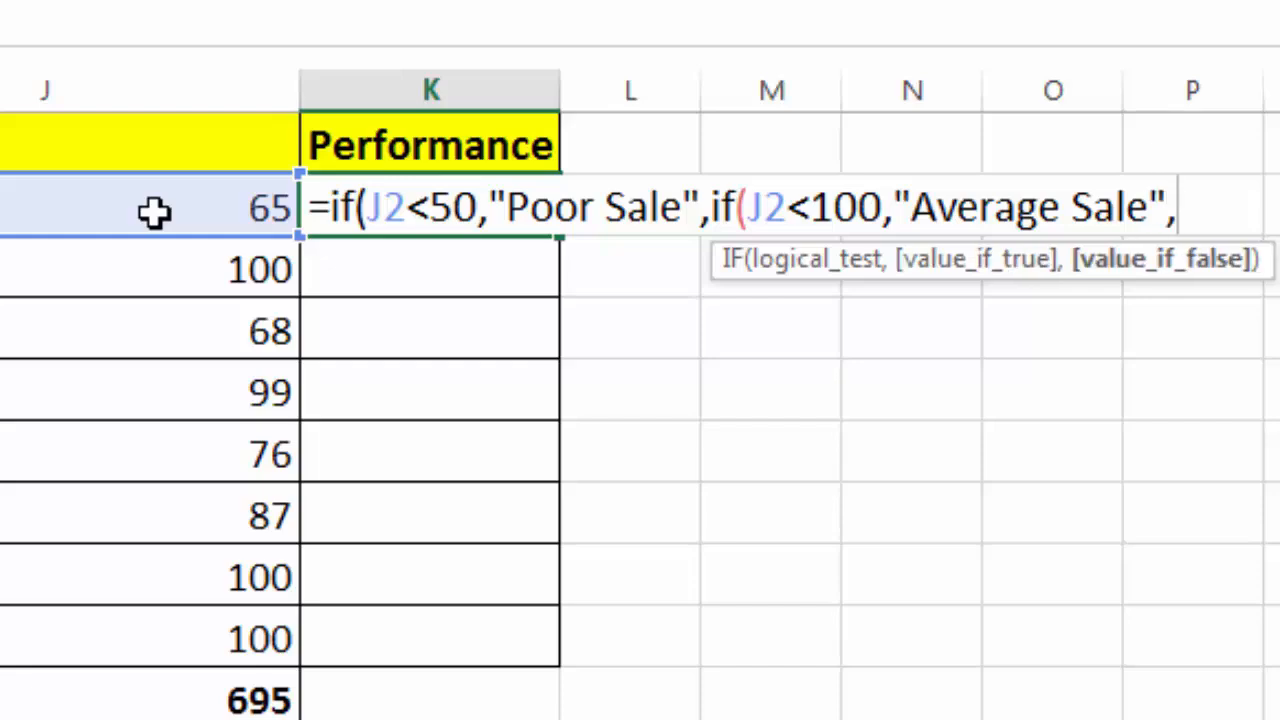
- Nest a third IF in the K2 formula that returns "Excilent" when J2>100, and close all three parentheses
{"action": "type", "text": "if"}
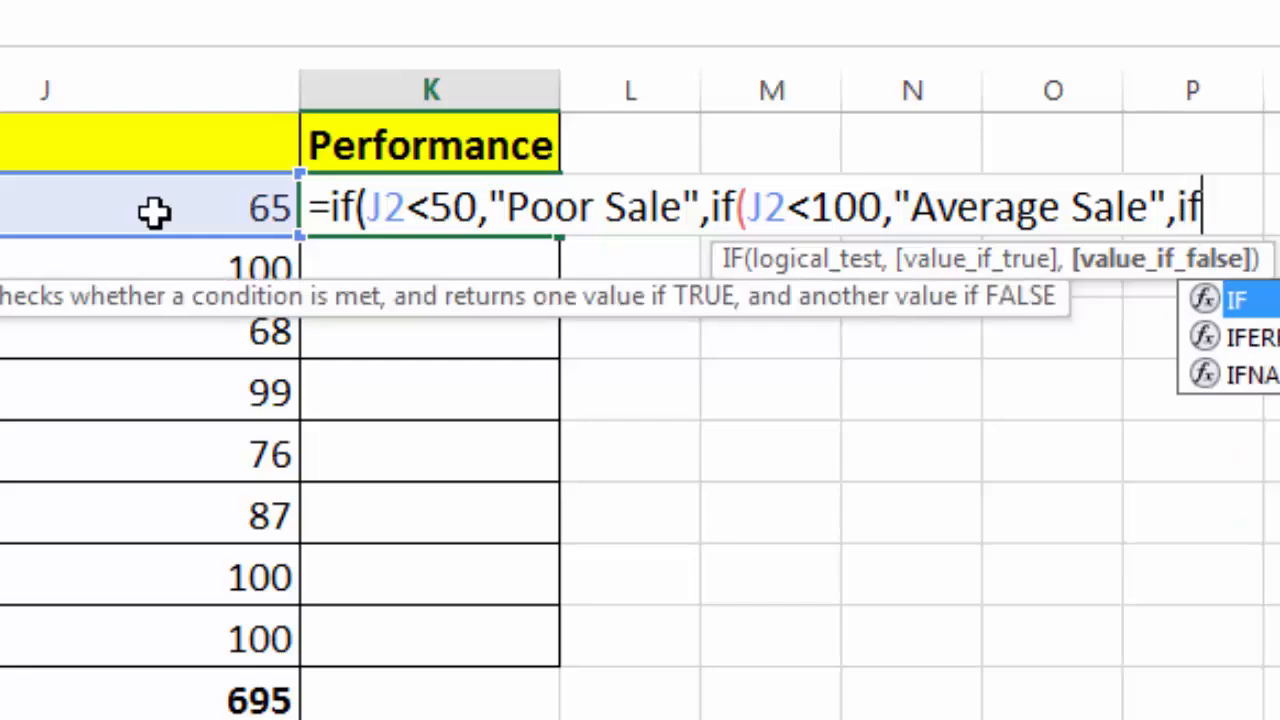
{"action": "type", "text": "("}
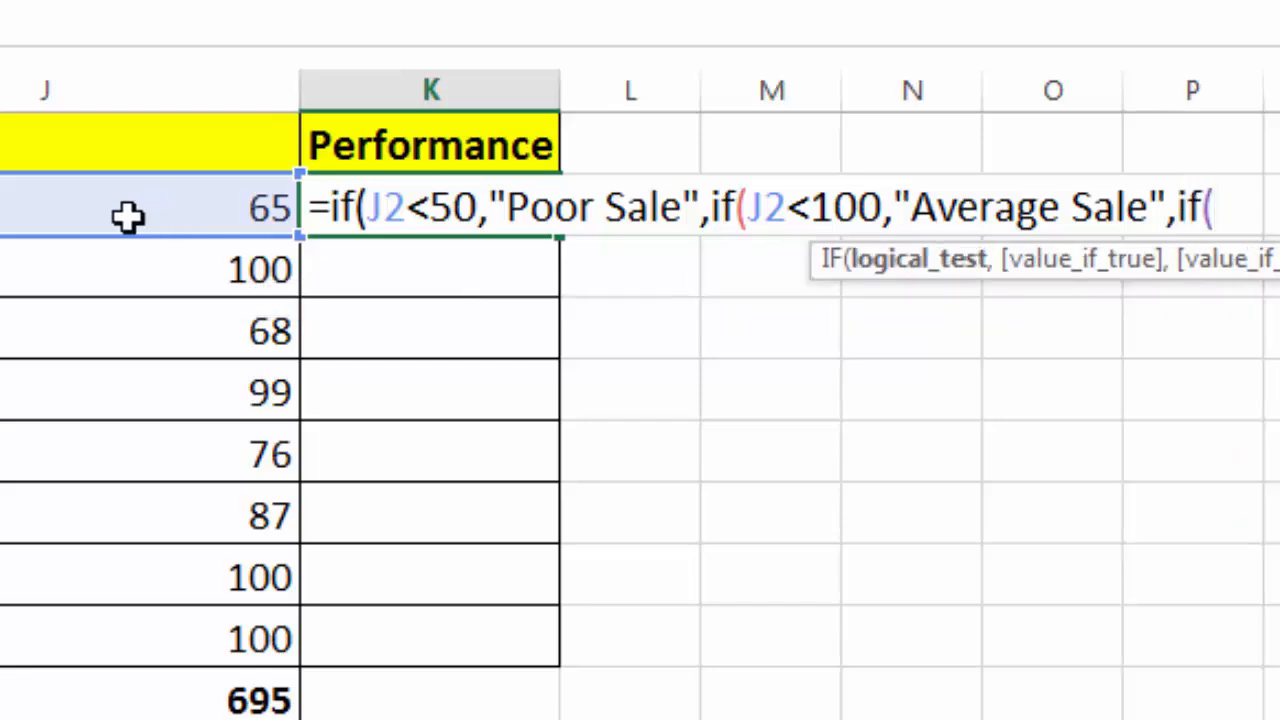
{"action": "left_click", "coordinate": [130, 214]}
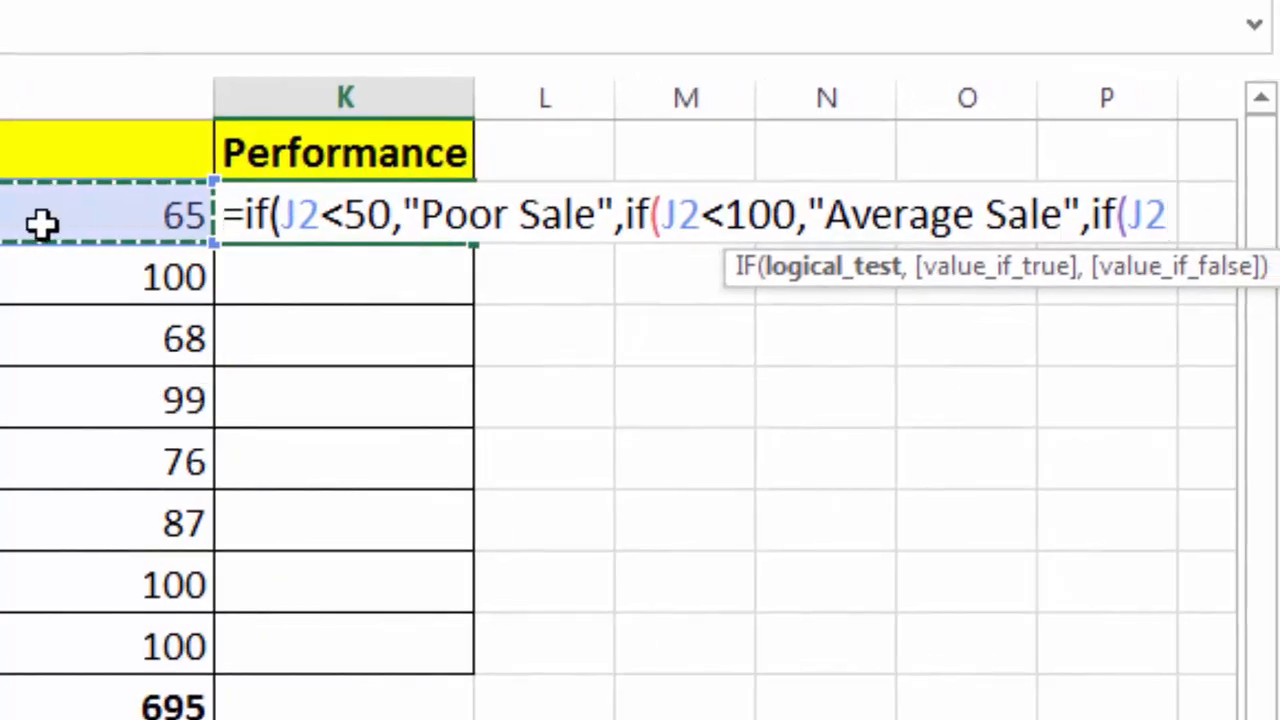
{"action": "type", "text": ">100"}
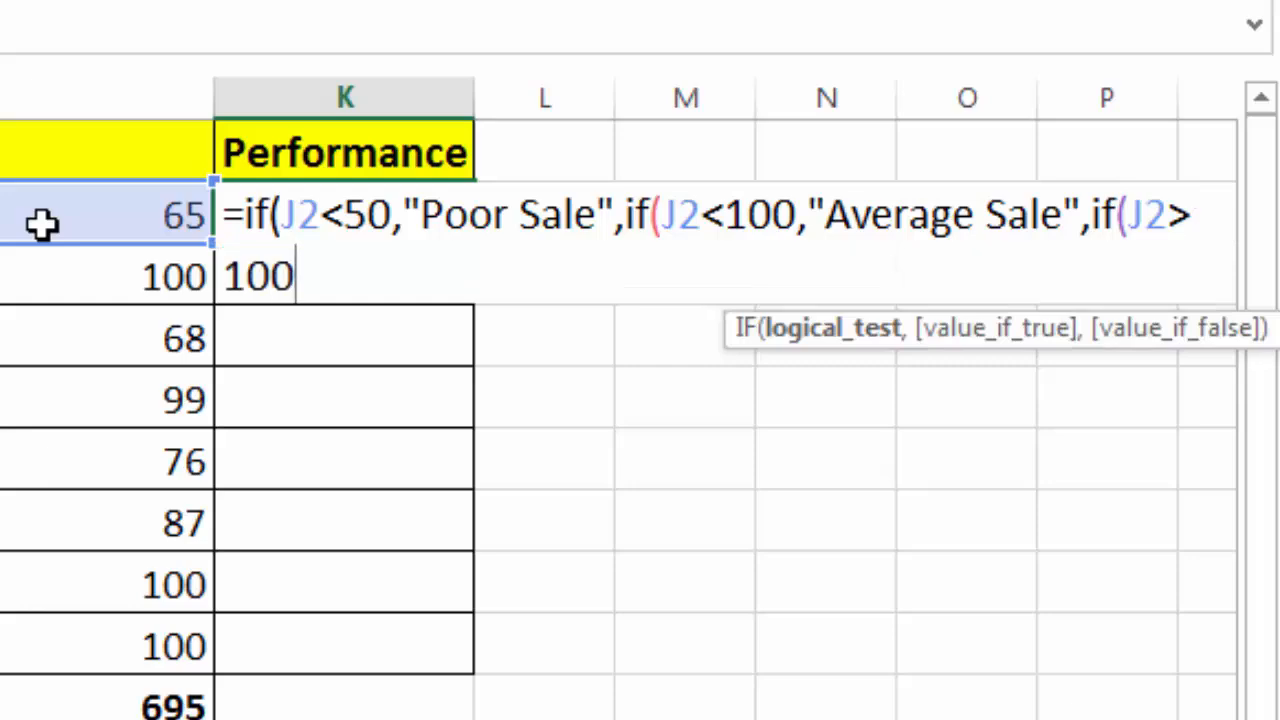
{"action": "type", "text": ",\""}
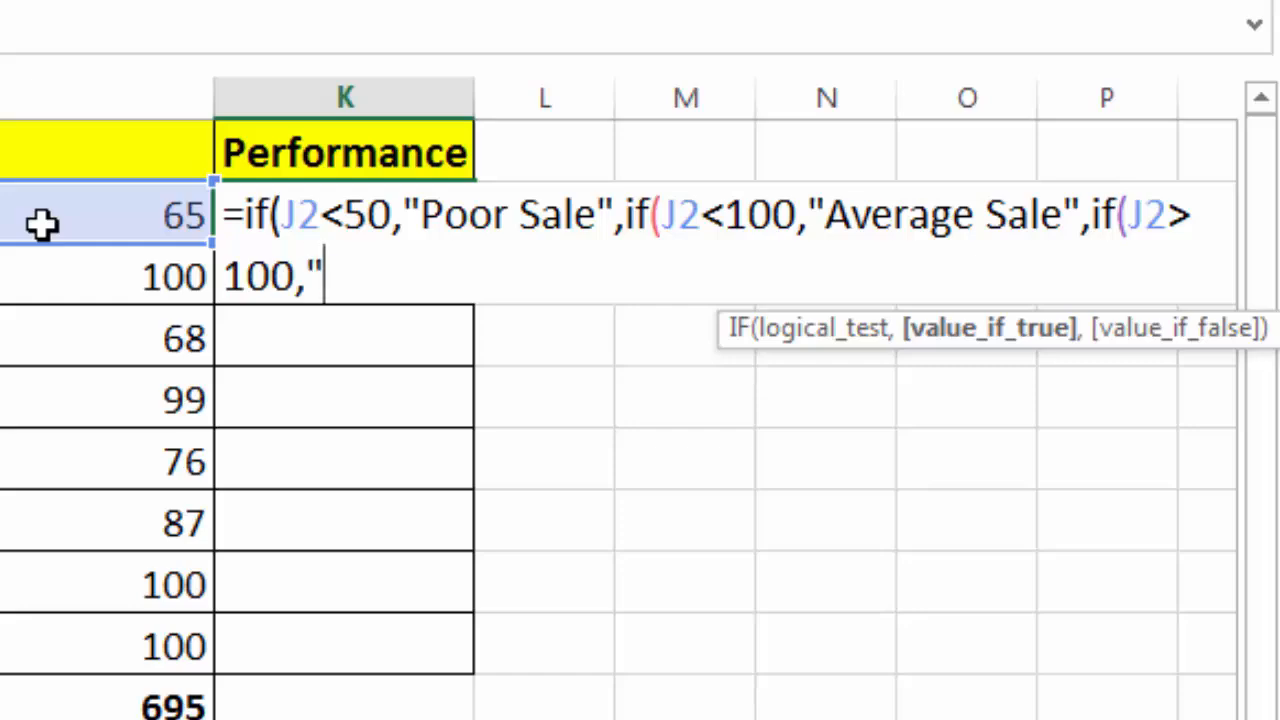
{"action": "type", "text": "E"}
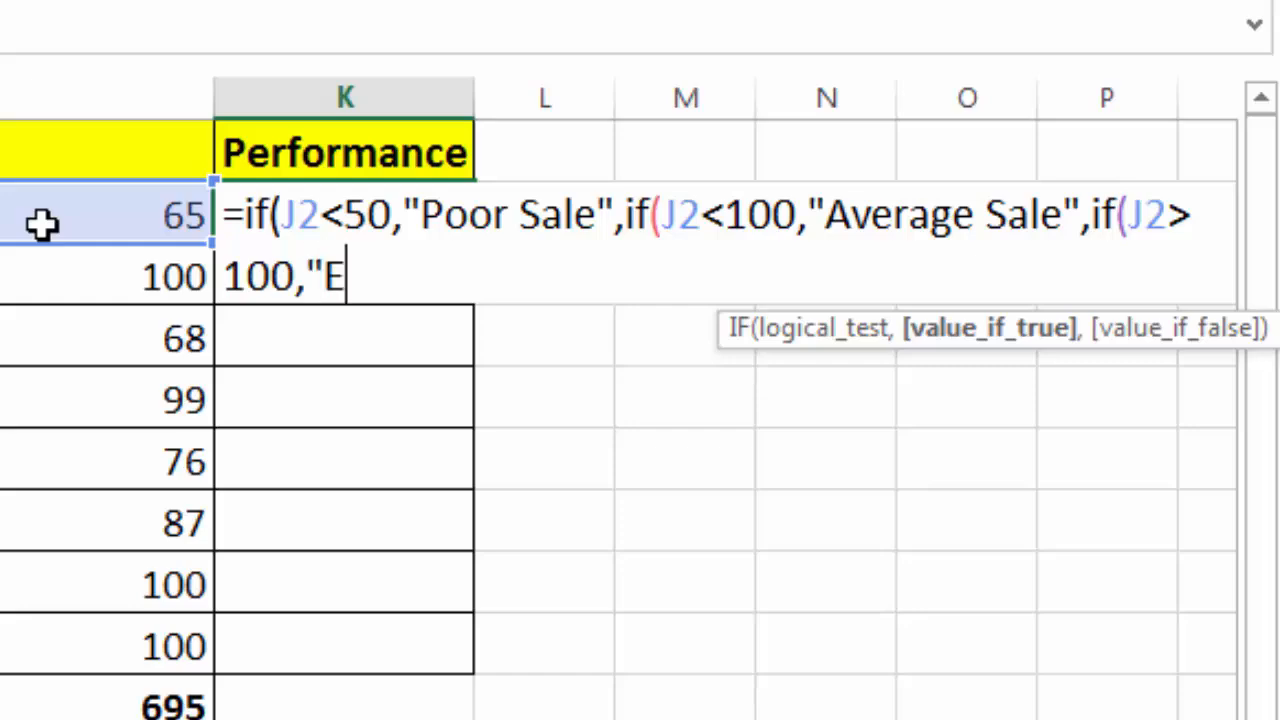
{"action": "type", "text": "xcilent"}
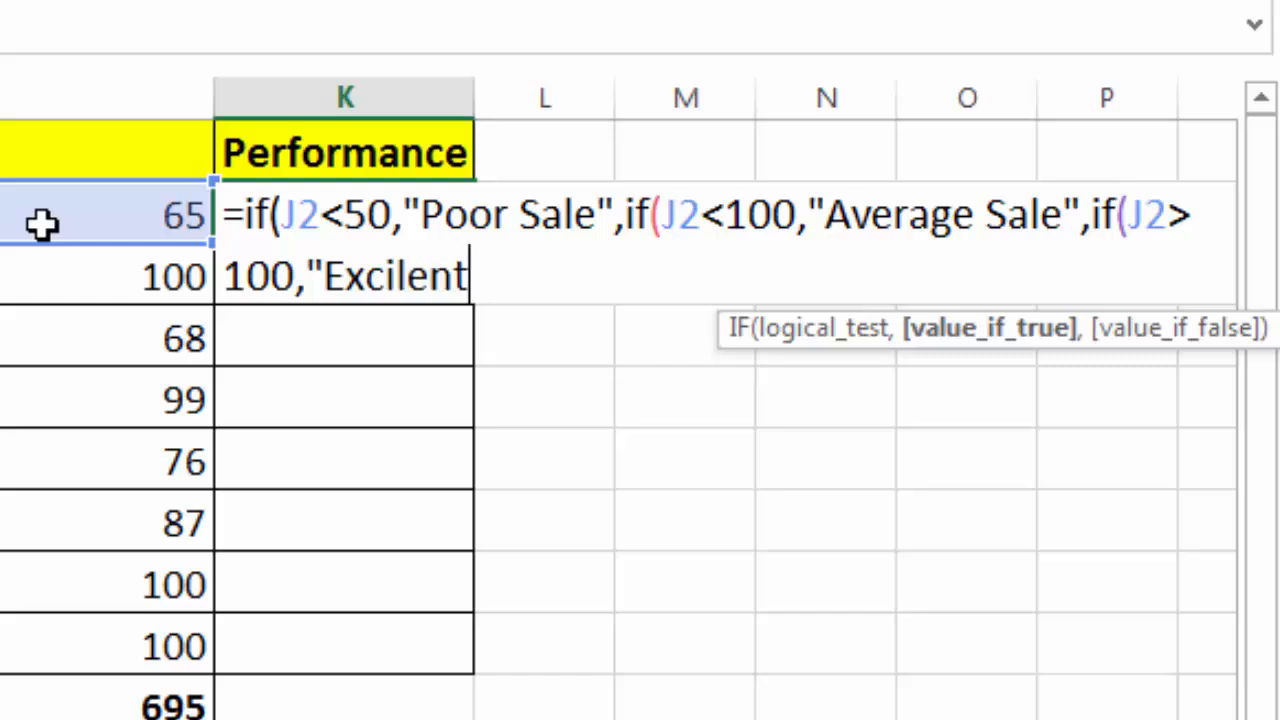
{"action": "type", "text": "\"))"}
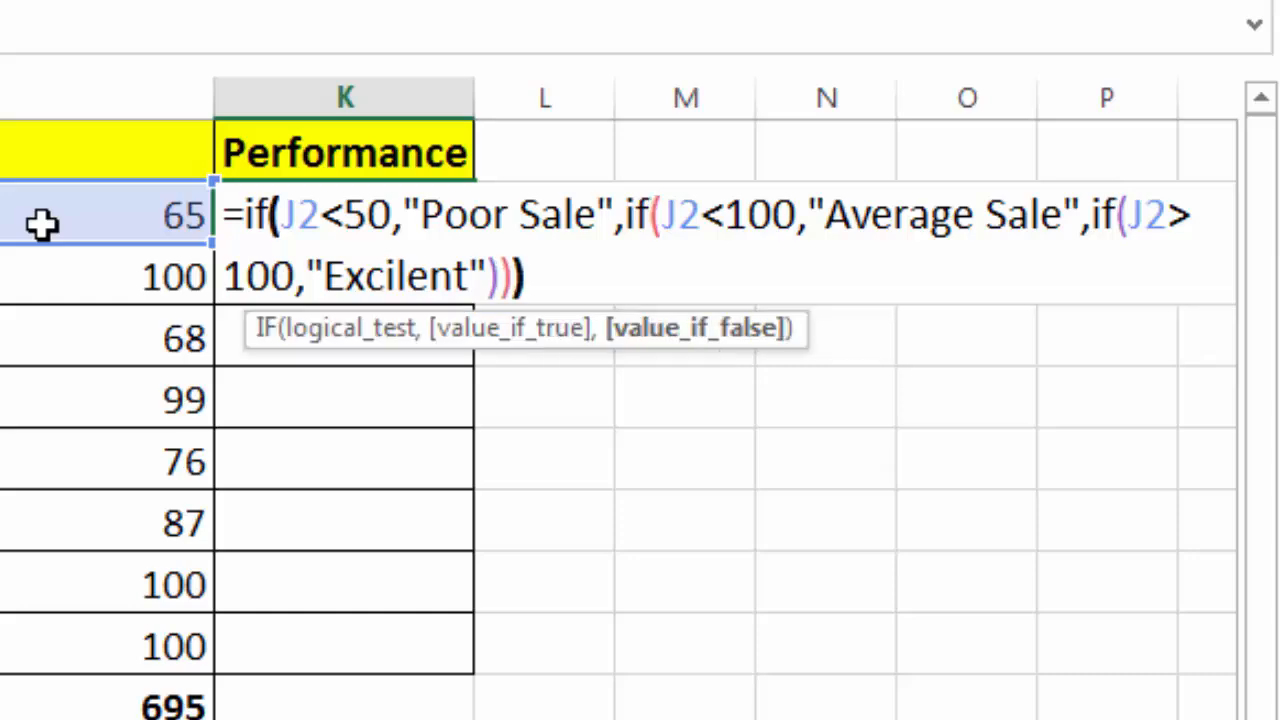
{"action": "type", "text": ")"}
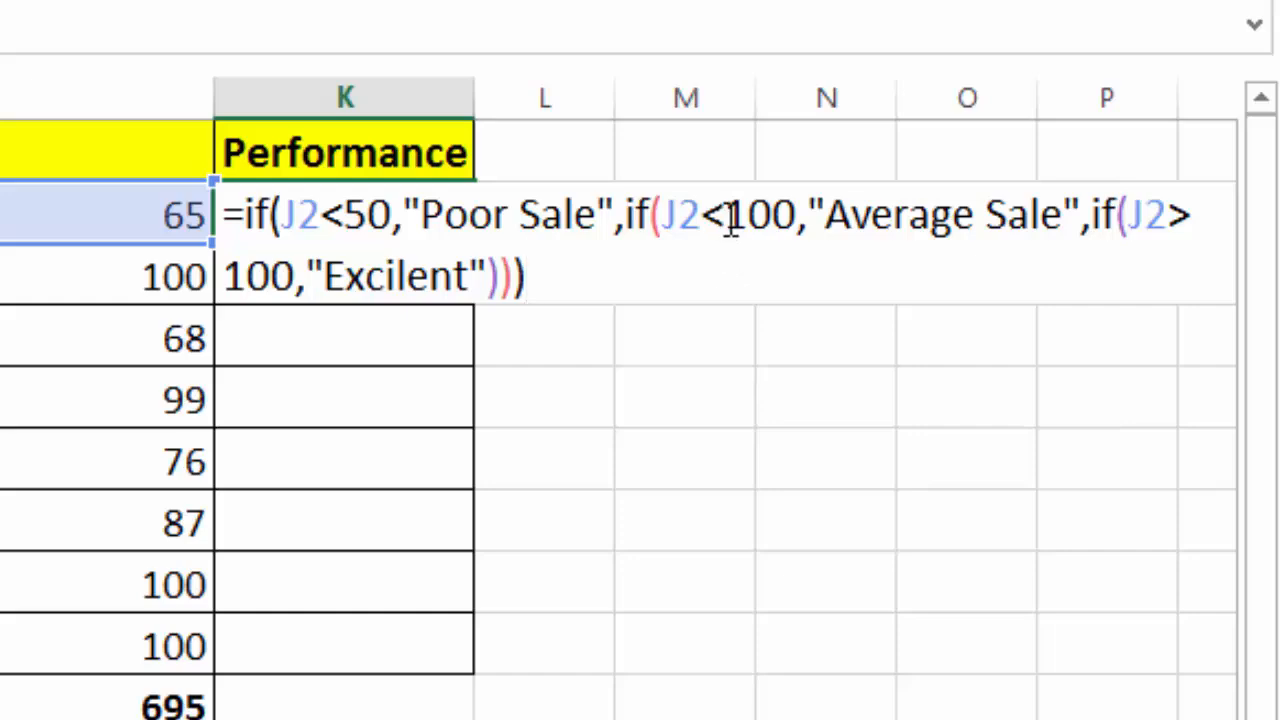
- Change the "Average Sale" condition in the K2 formula to J2<=100 and enter the formula
{"action": "left_click", "coordinate": [727, 216]}
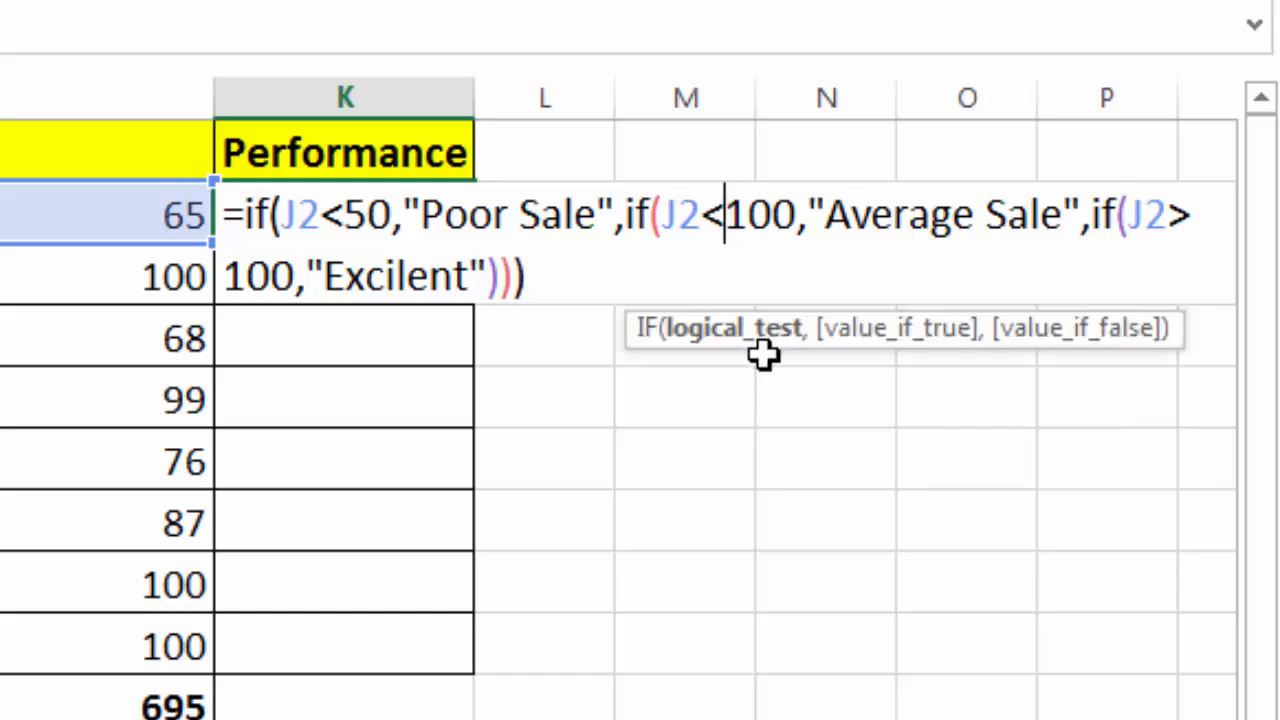
{"action": "type", "text": "="}
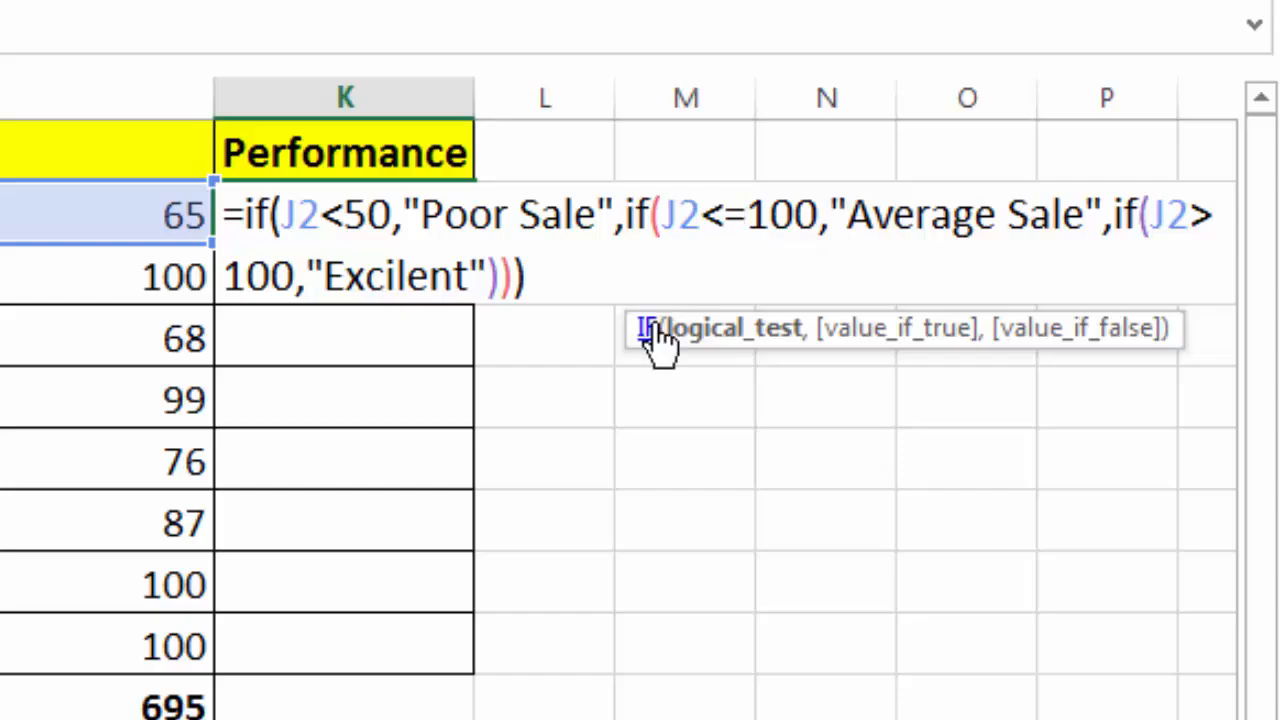
{"action": "key", "text": "Return"}
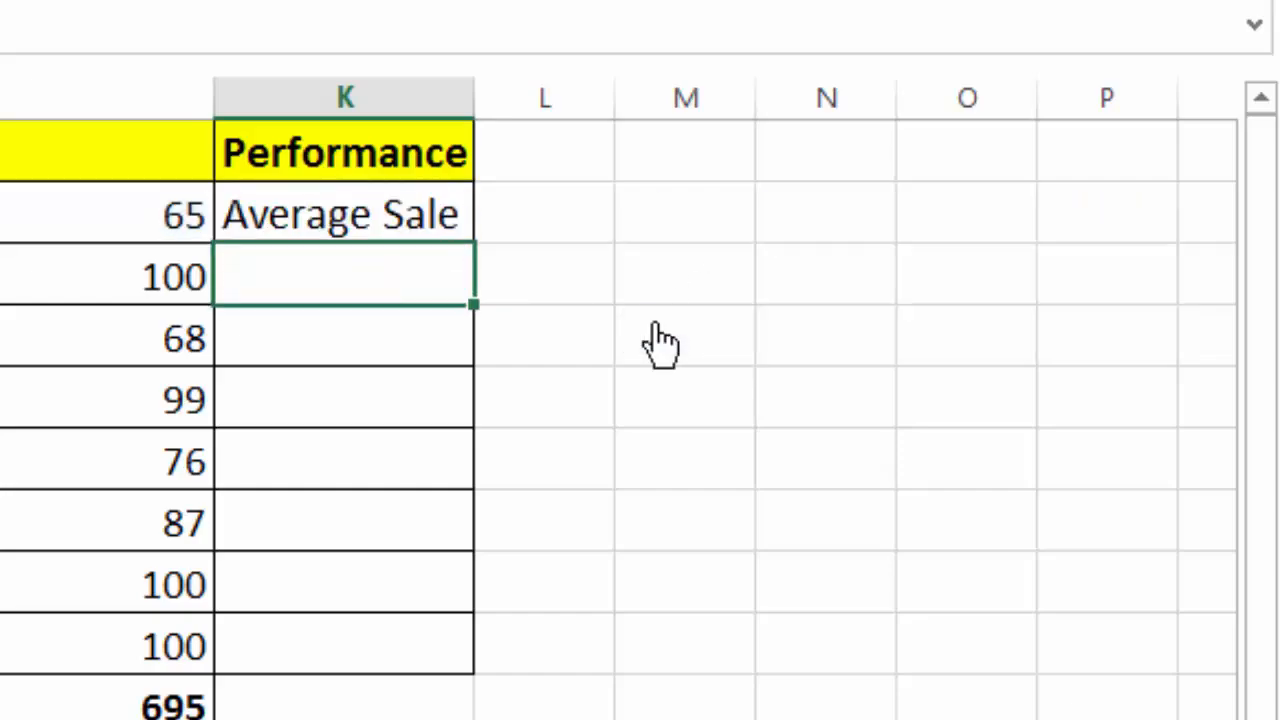
- Fill the Performance formula from K2 down through SM8's row
{"action": "key", "text": "Up"}
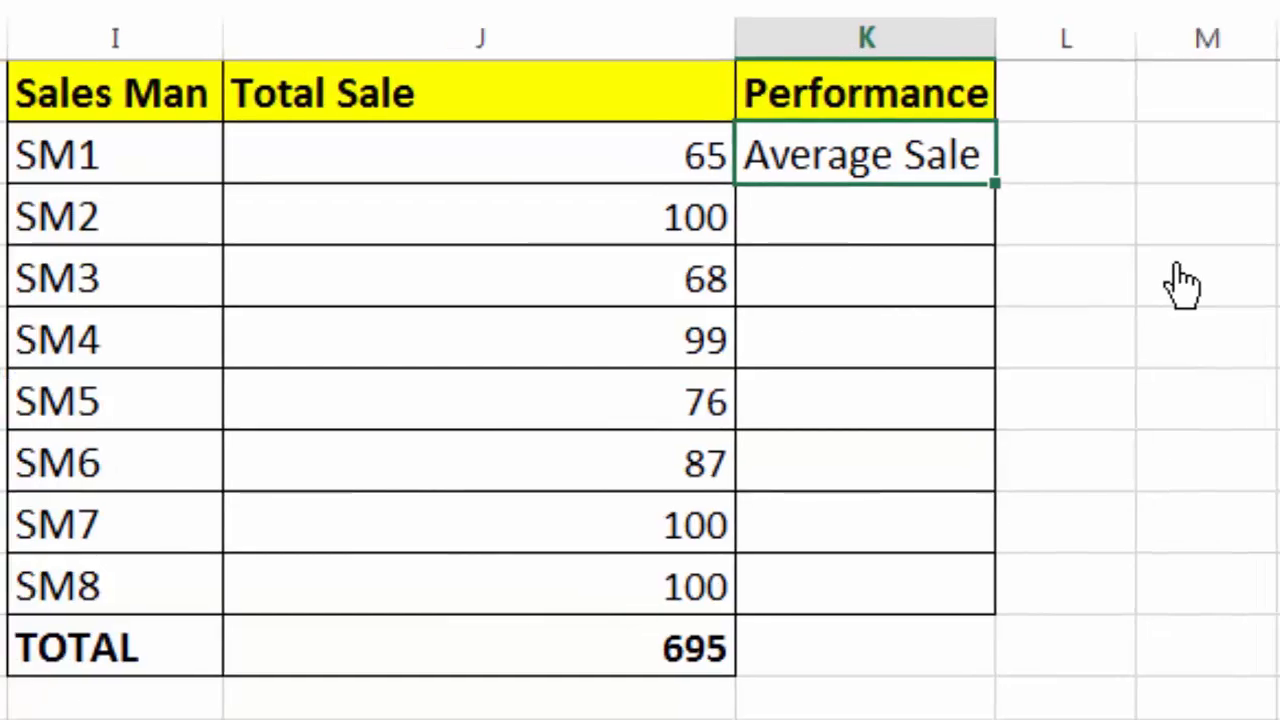
{"action": "key", "text": "shift+Down"}
{"action": "key", "text": "shift+Down"}
{"action": "key", "text": "shift+Down"}
{"action": "key", "text": "shift+Down"}
{"action": "key", "text": "shift+Down"}
{"action": "key", "text": "shift+Down"}
{"action": "key", "text": "shift+Down"}
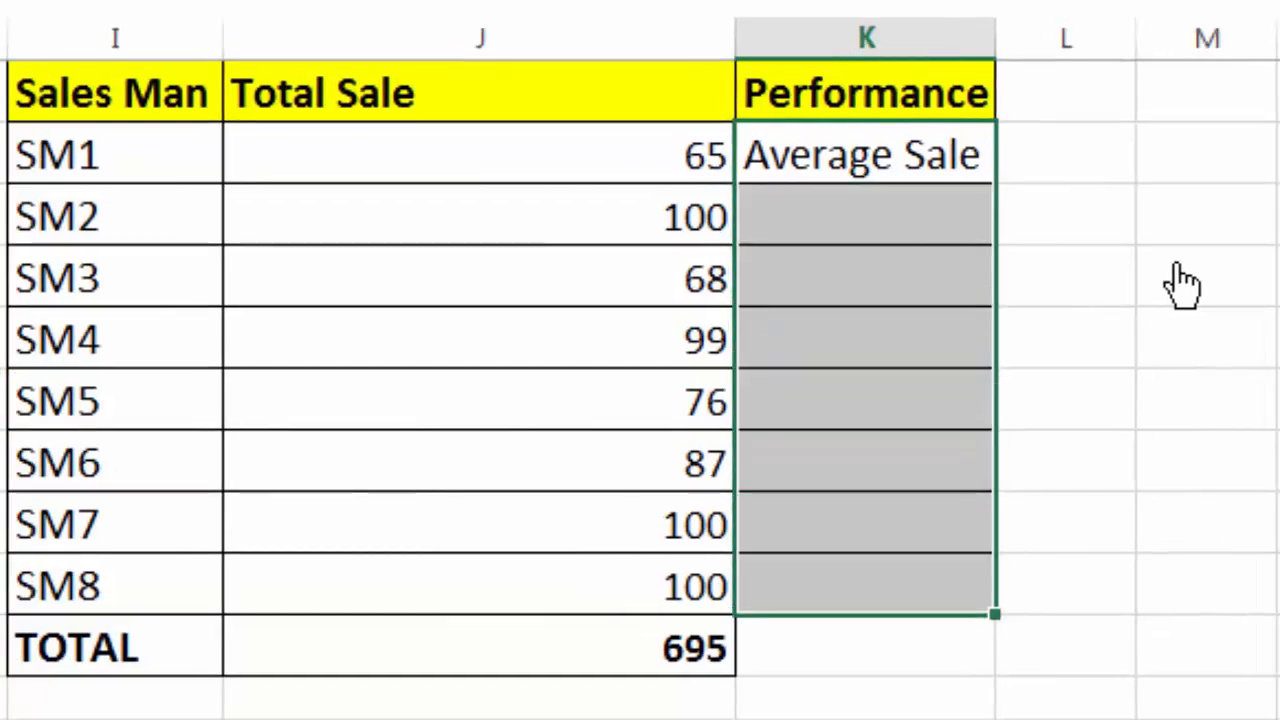
{"action": "key", "text": "ctrl+d"}
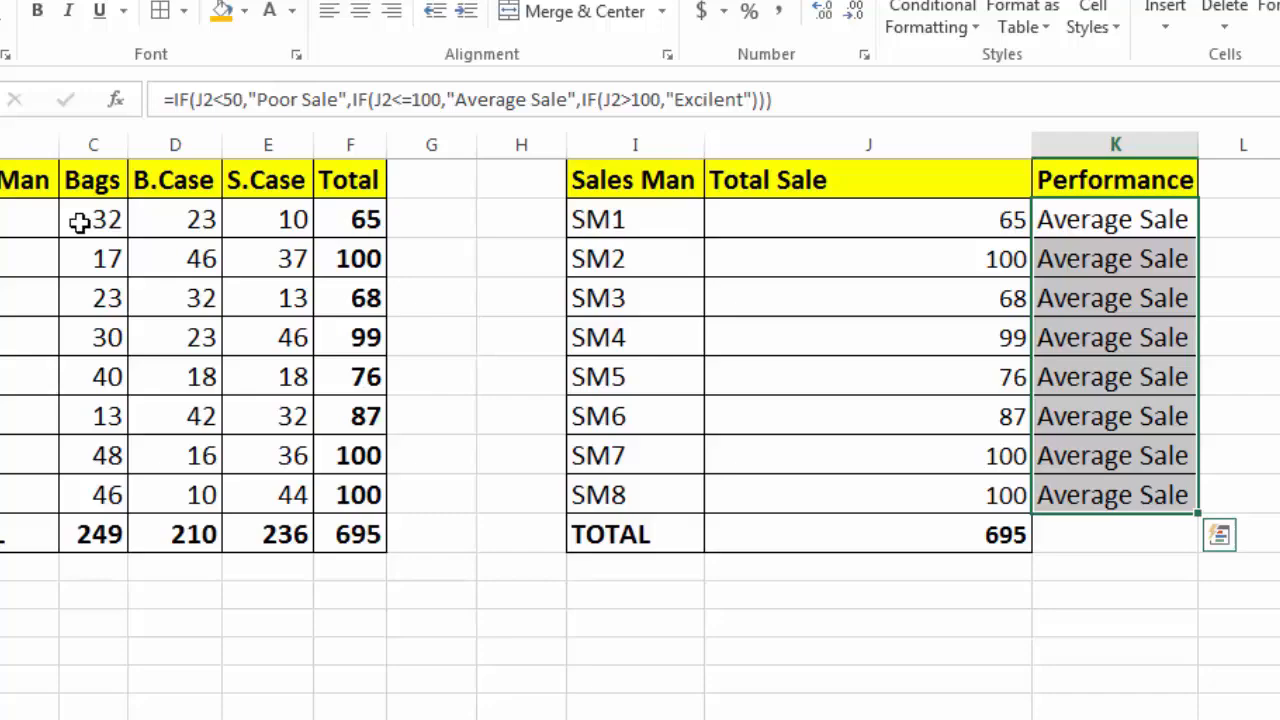
- Test the Performance formula by setting SM1's Bags figure to 10, and undo the change
{"action": "left_click", "coordinate": [80, 223]}
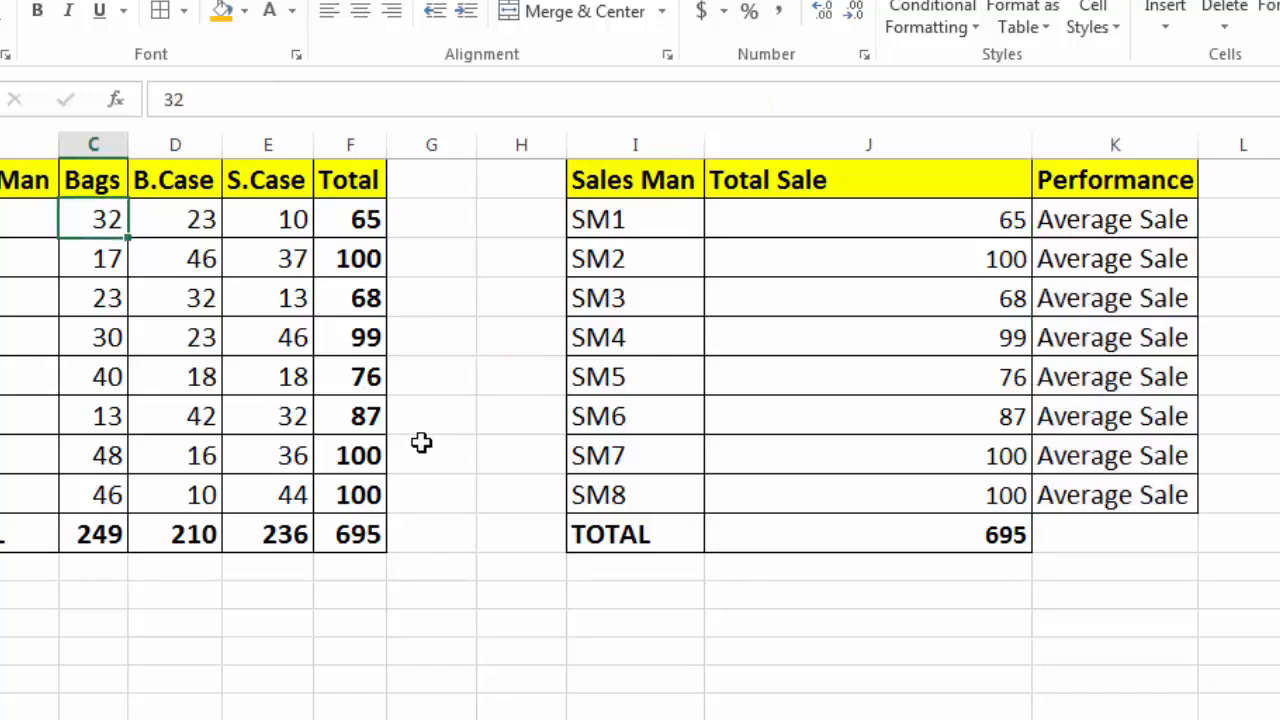
{"action": "type", "text": "10"}
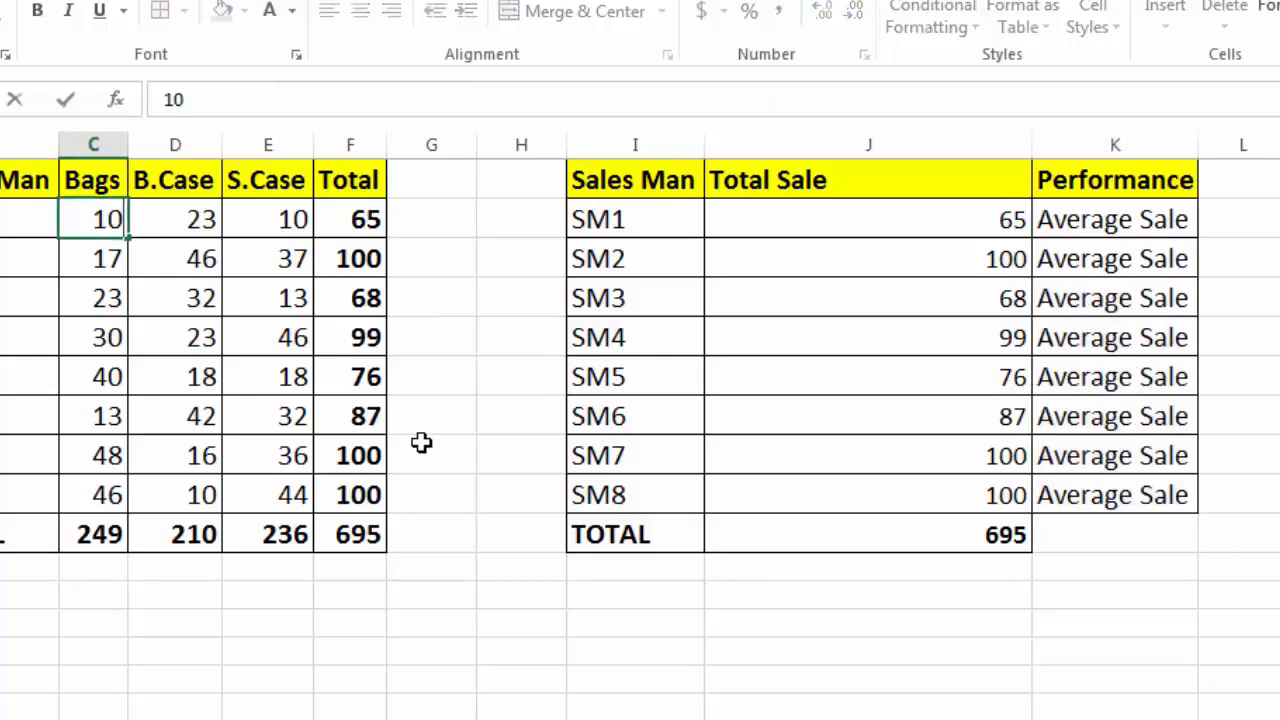
{"action": "key", "text": "Return"}
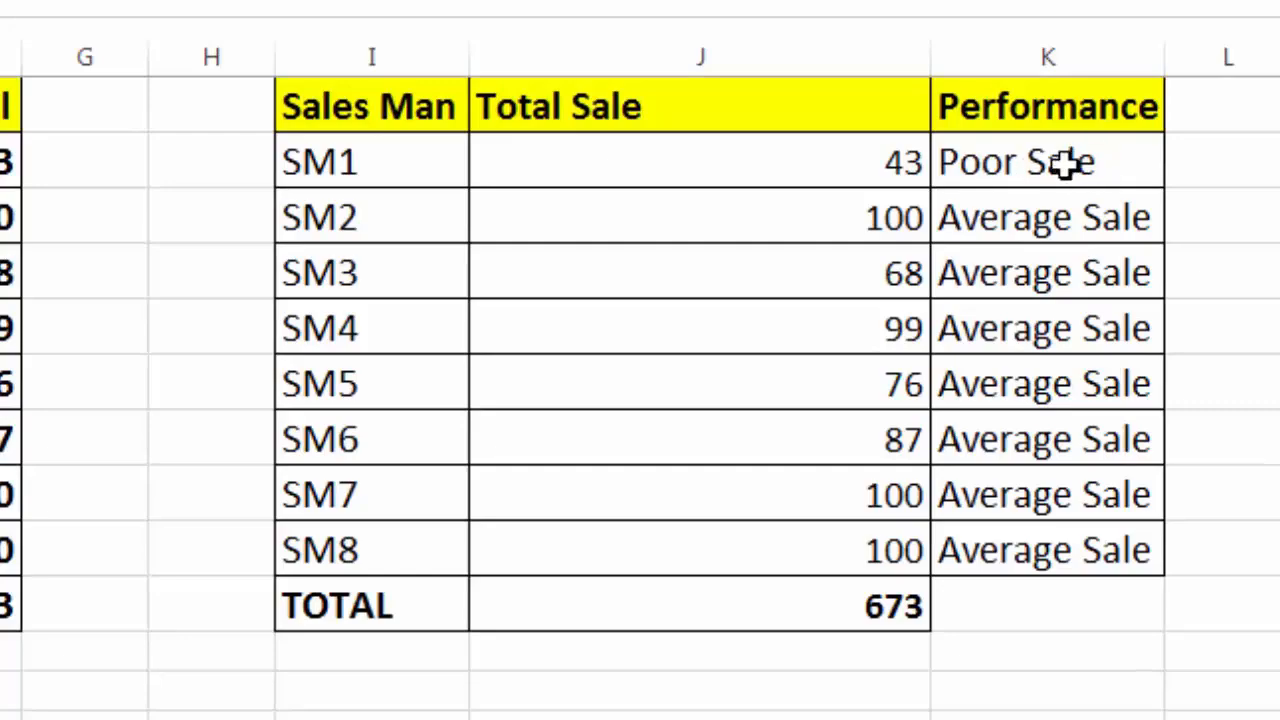
{"action": "key", "text": "ctrl+z"}
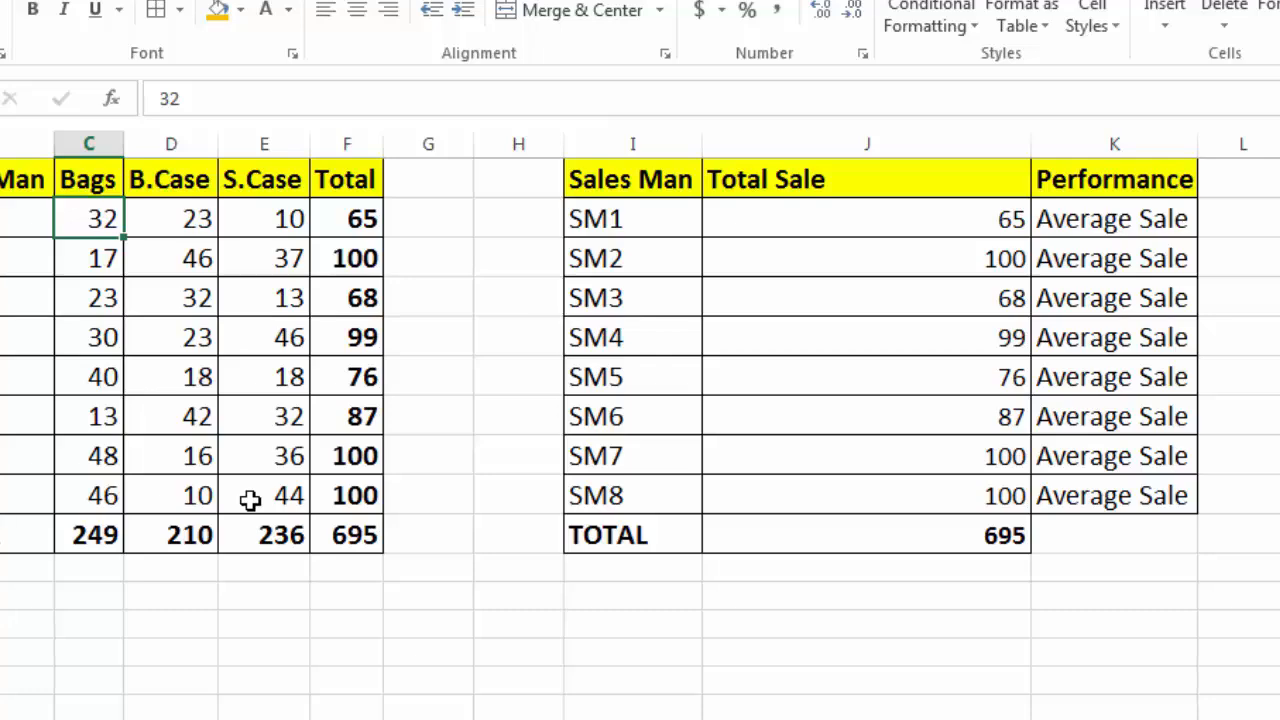
- Test the Performance formula by setting SM8's S.Case figure to 49, and undo the change
{"action": "left_click", "coordinate": [250, 501]}
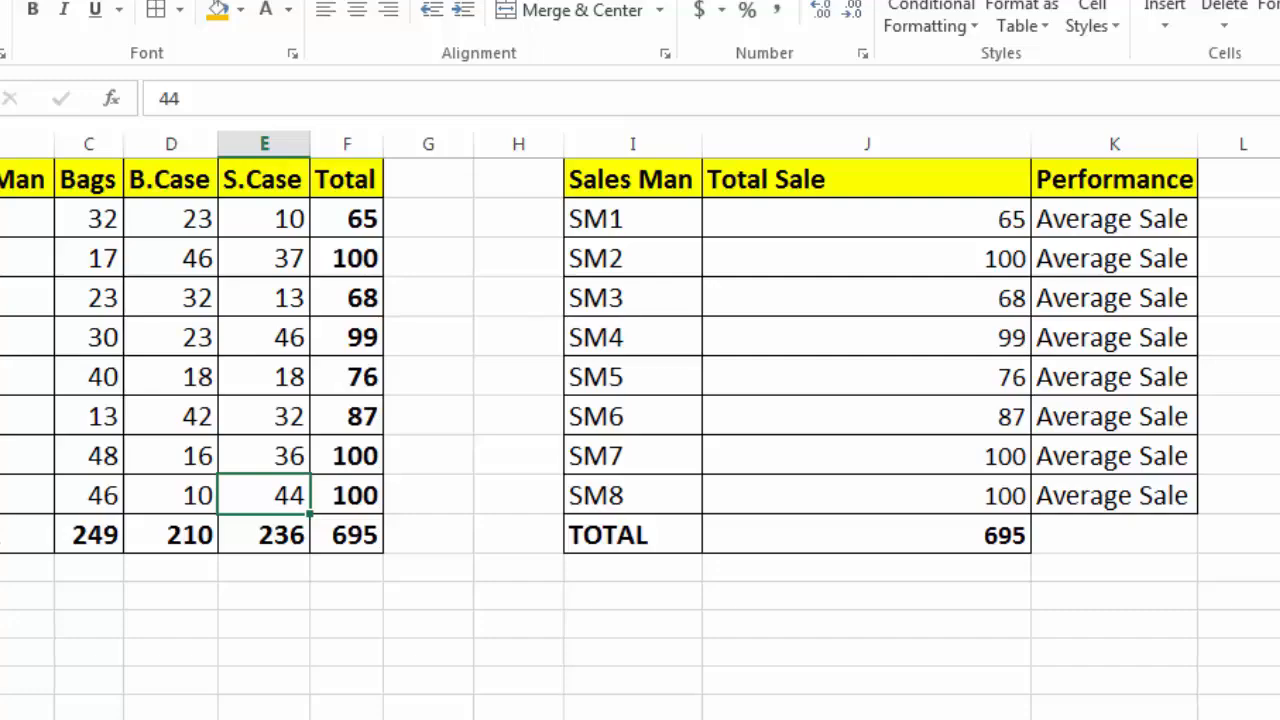
{"action": "type", "text": "49"}
{"action": "key", "text": "Return"}
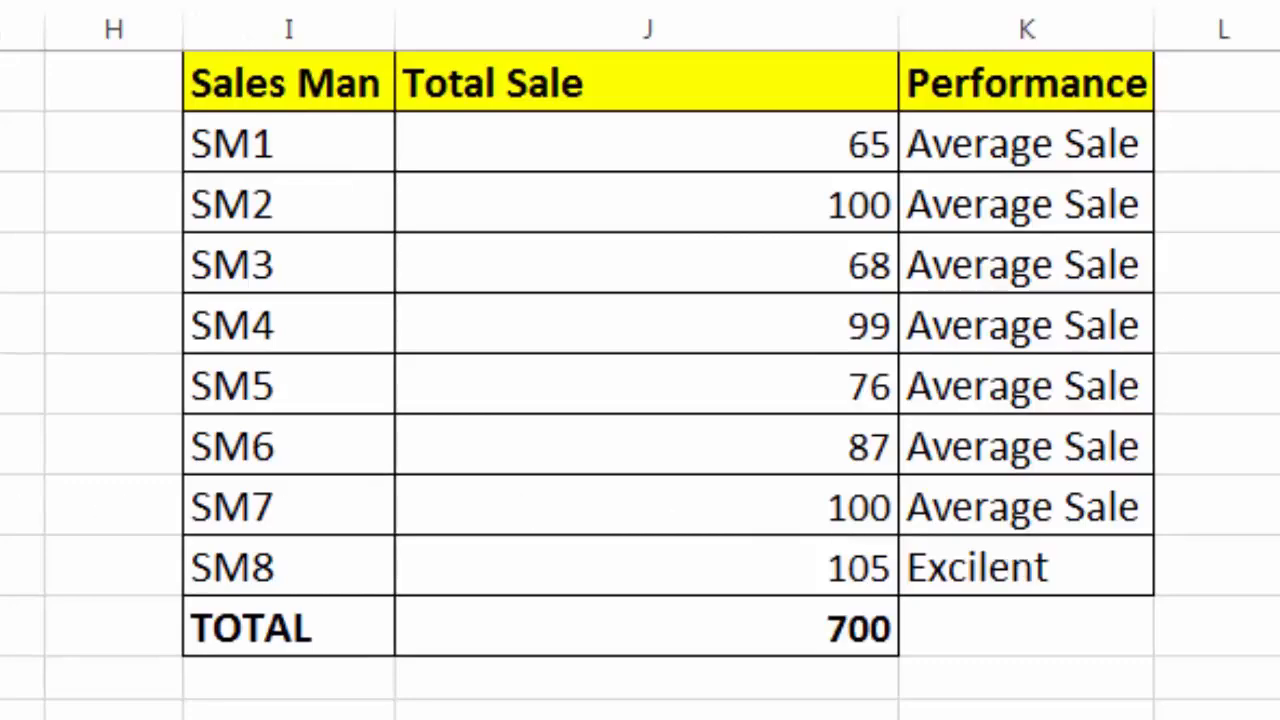
{"action": "key", "text": "ctrl+z"}
{"action": "left_click", "coordinate": [1114, 680]}
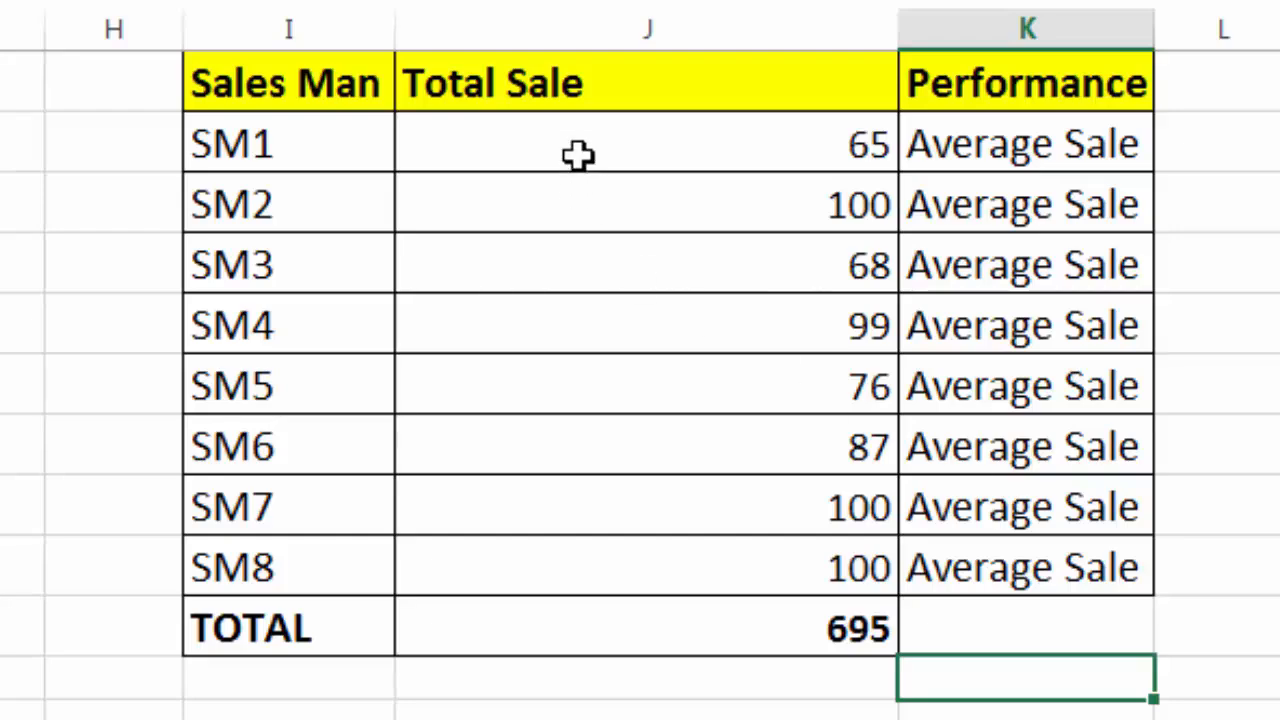
- Apply orange gradient-fill data bars to the Total Sale figures of SM1 through SM8
{"action": "left_click_drag", "start_coordinate": [577, 154], "coordinate": [625, 566]}
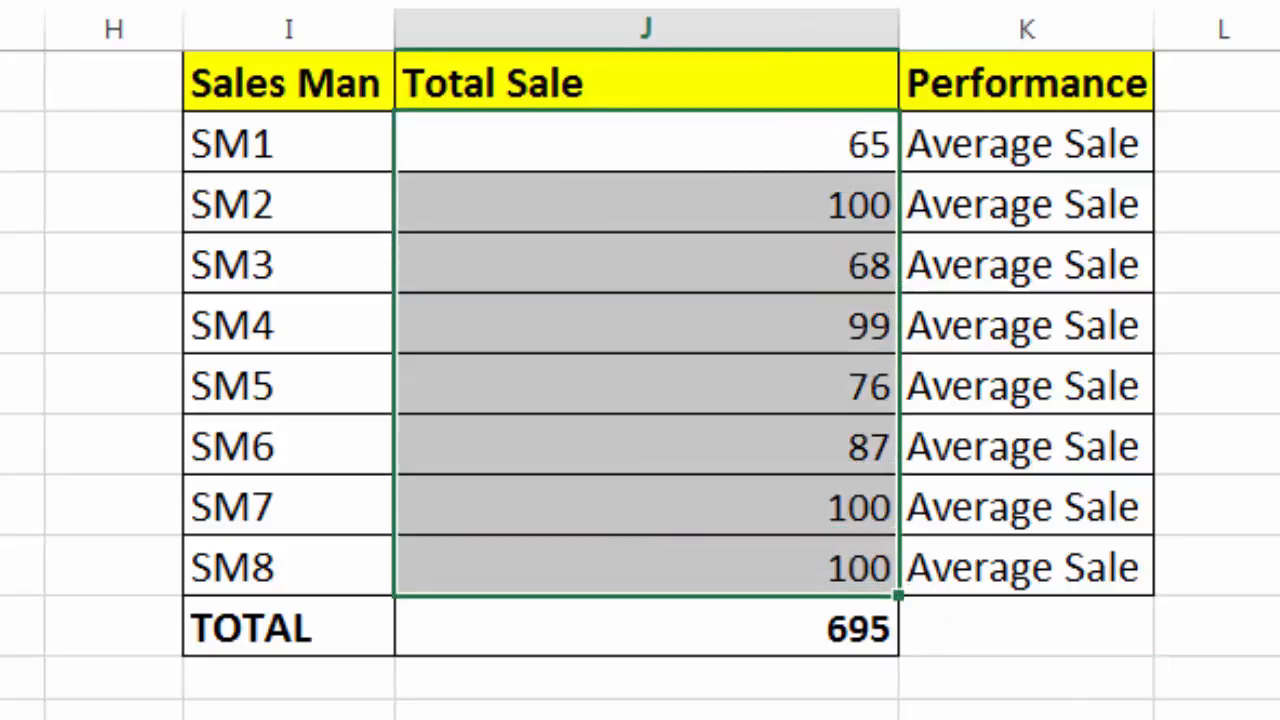
{"action": "left_click", "coordinate": [750, 2]}
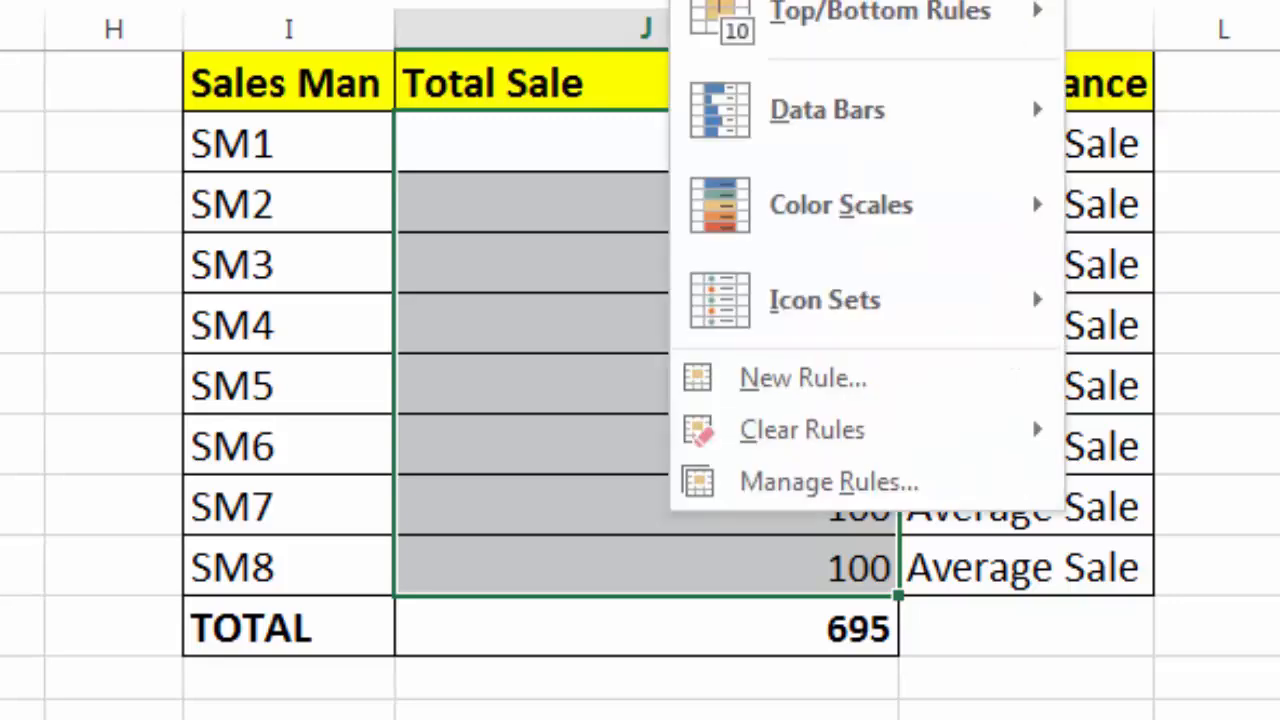
{"action": "mouse_move", "coordinate": [950, 112]}
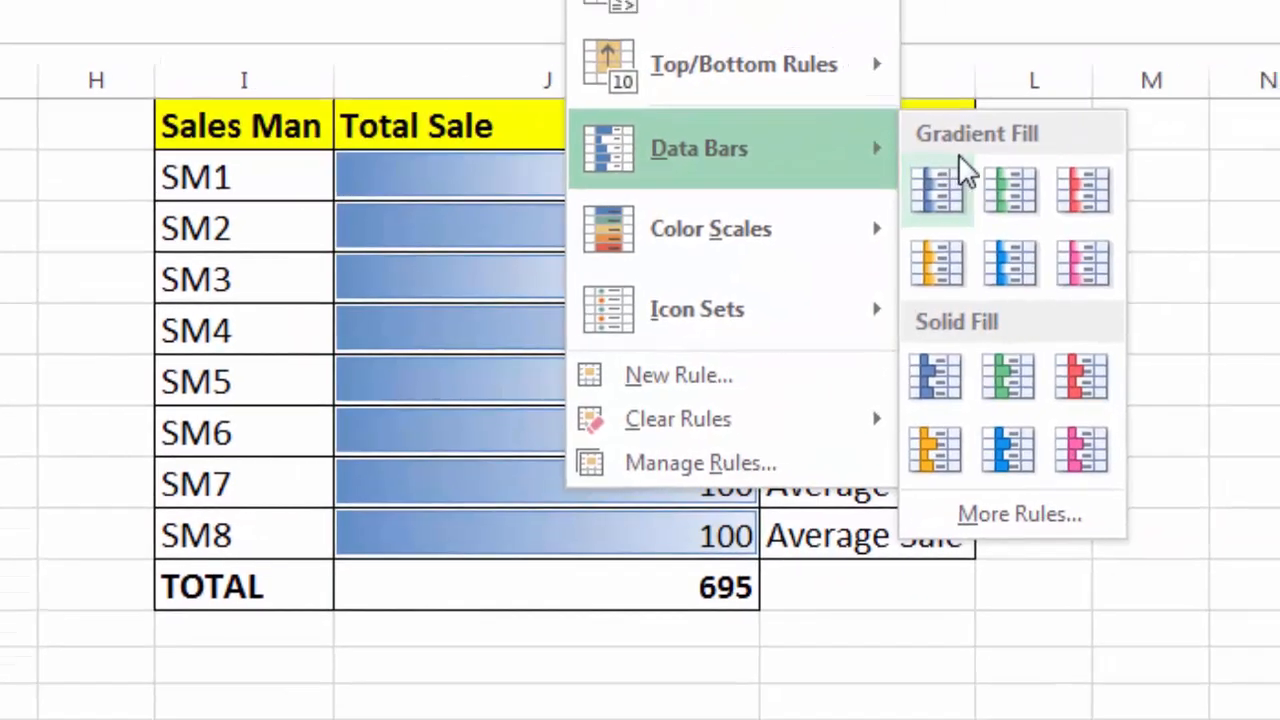
{"action": "left_click", "coordinate": [945, 272]}
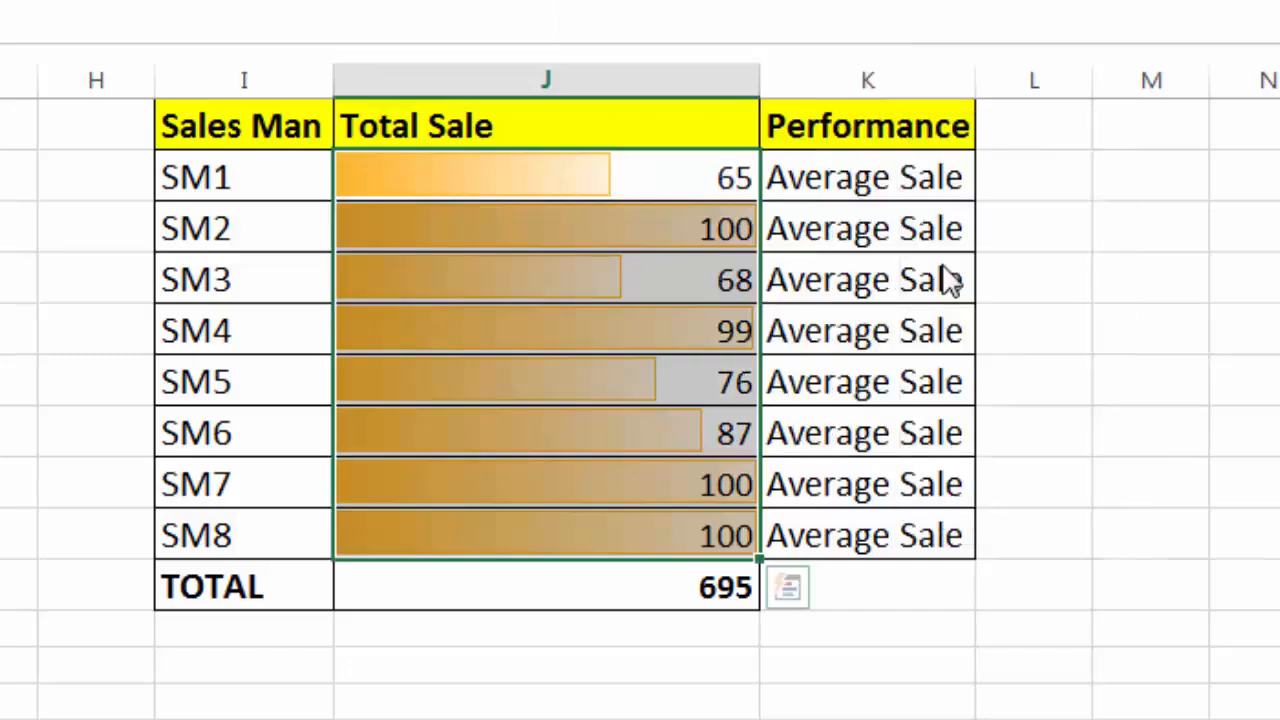
{"action": "left_click", "coordinate": [773, 363]}
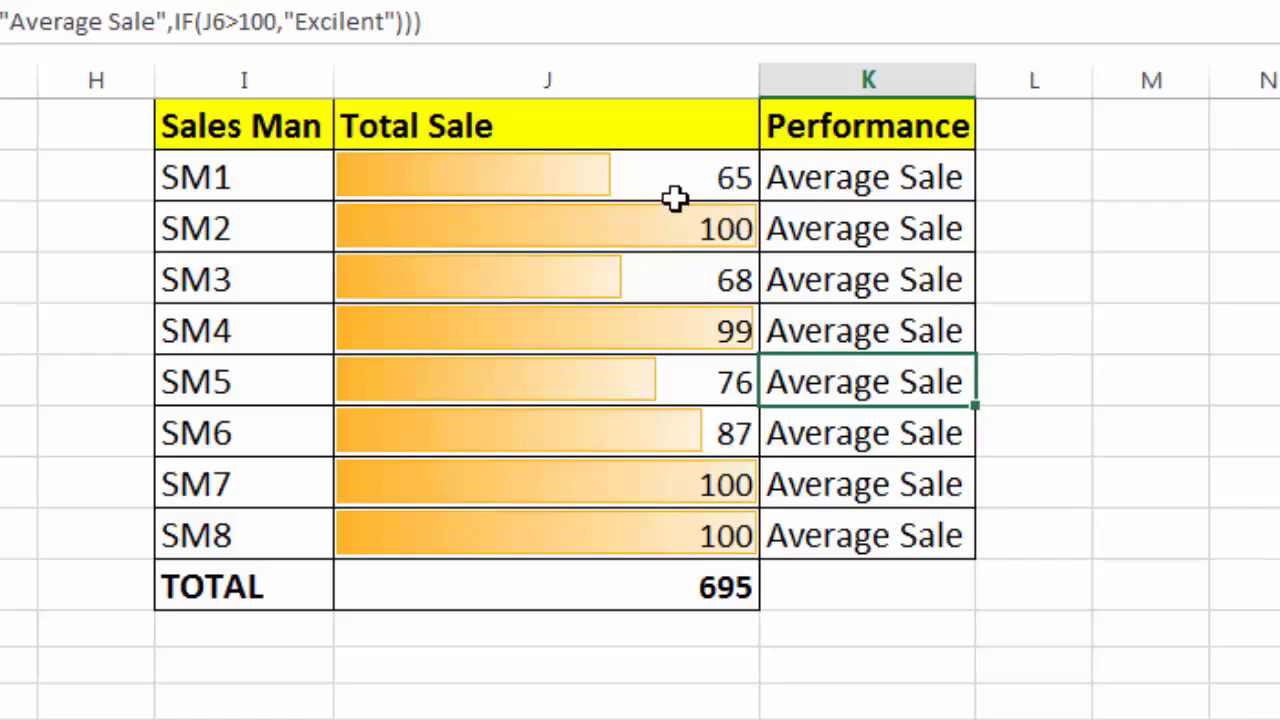
- Edit the data bar rule of the Total Sale figures so that its minimum type is Number
{"action": "left_click_drag", "start_coordinate": [669, 180], "coordinate": [670, 532]}
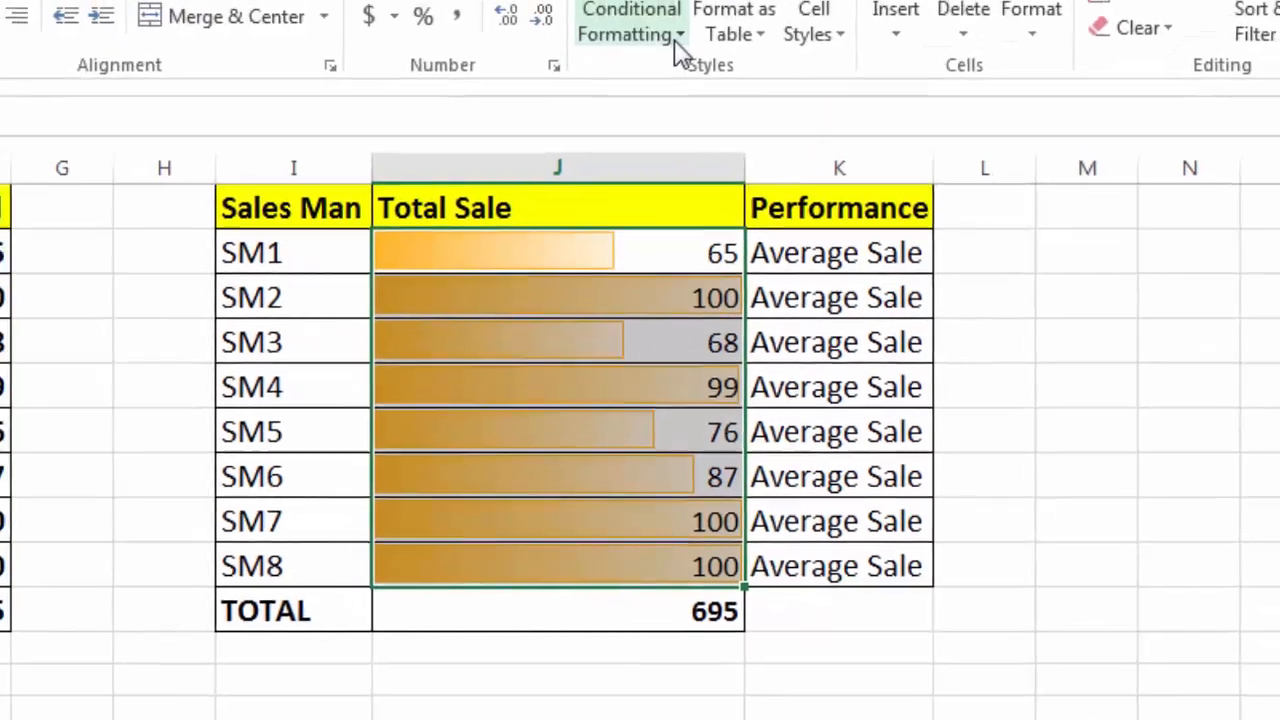
{"action": "left_click", "coordinate": [675, 2]}
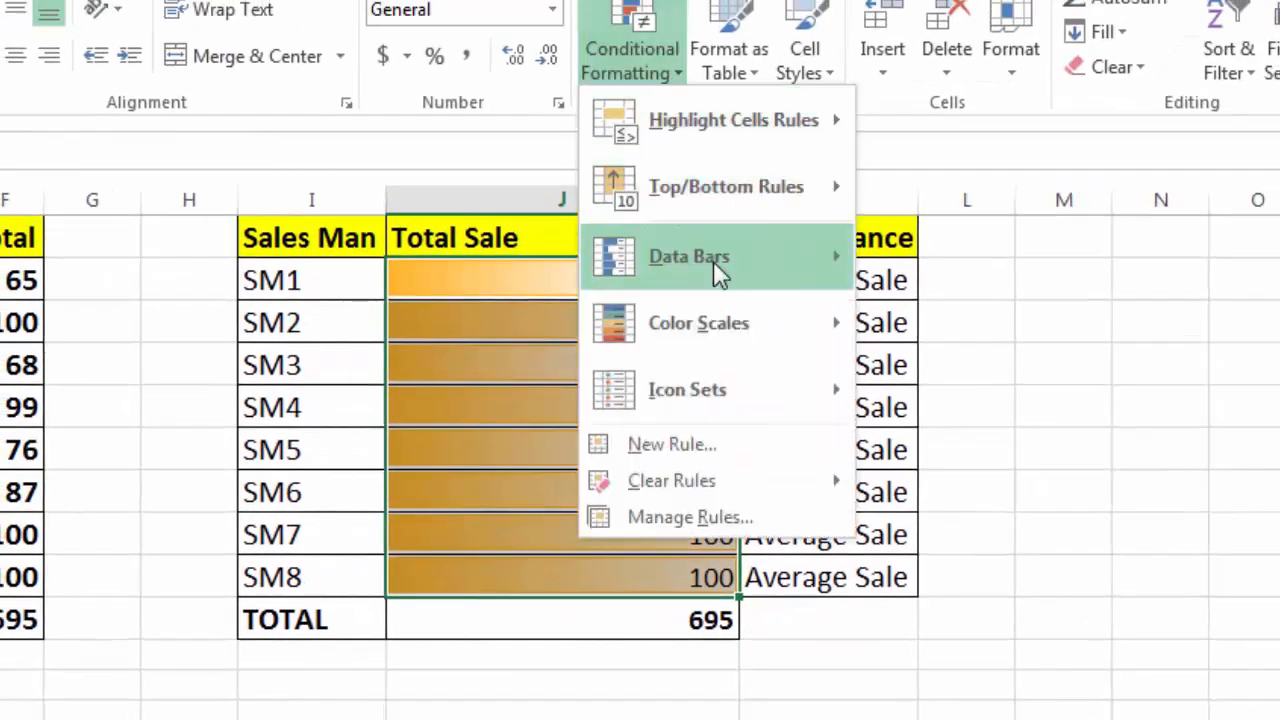
{"action": "mouse_move", "coordinate": [714, 266]}
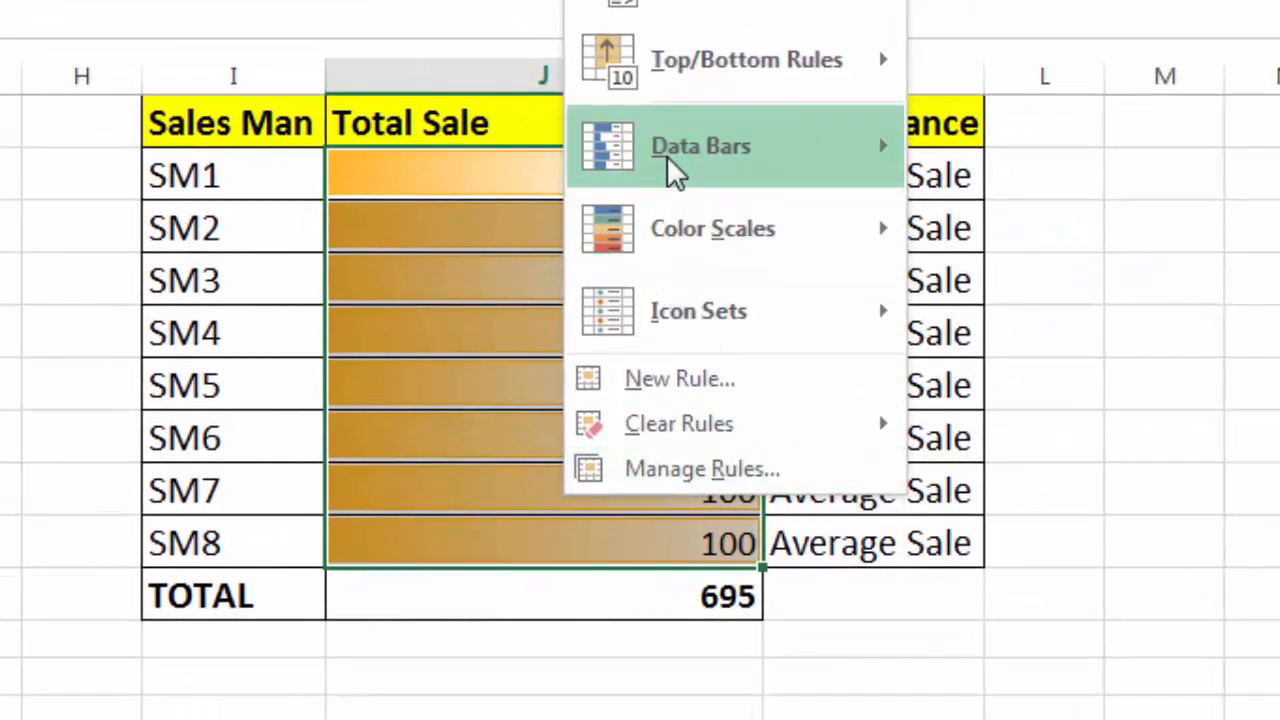
{"action": "left_click", "coordinate": [703, 470]}
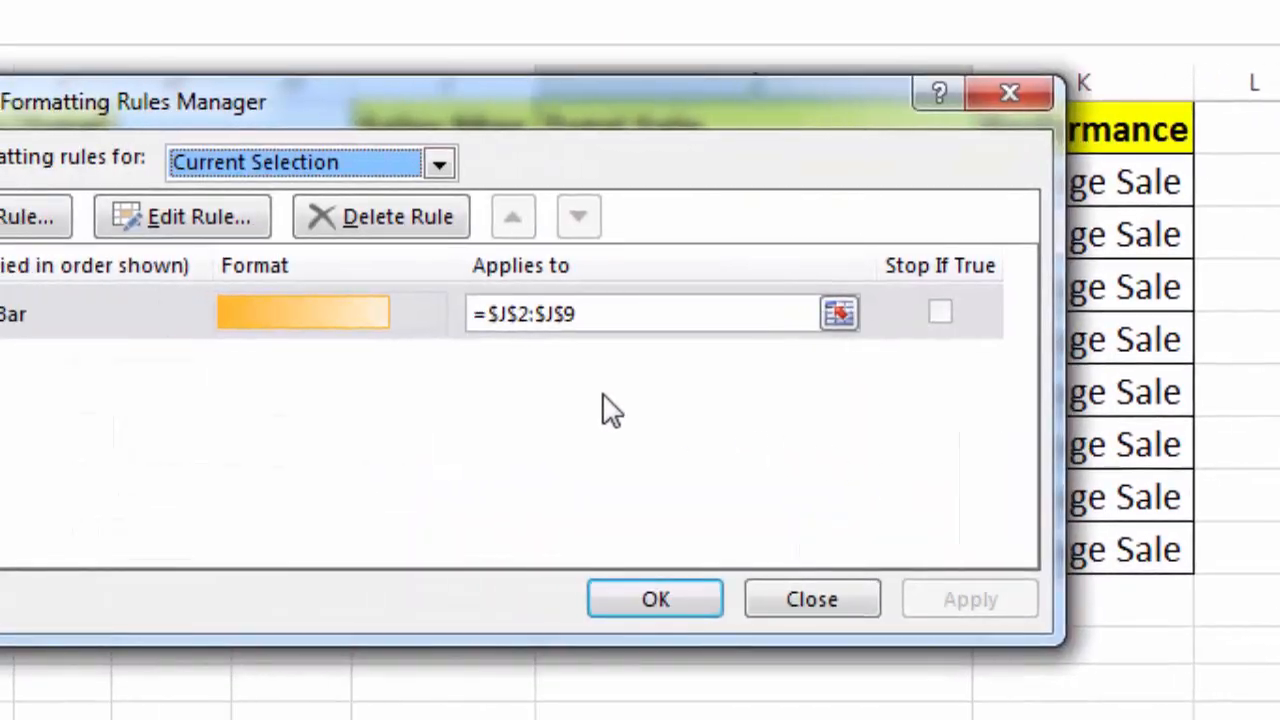
{"action": "left_click", "coordinate": [229, 220]}
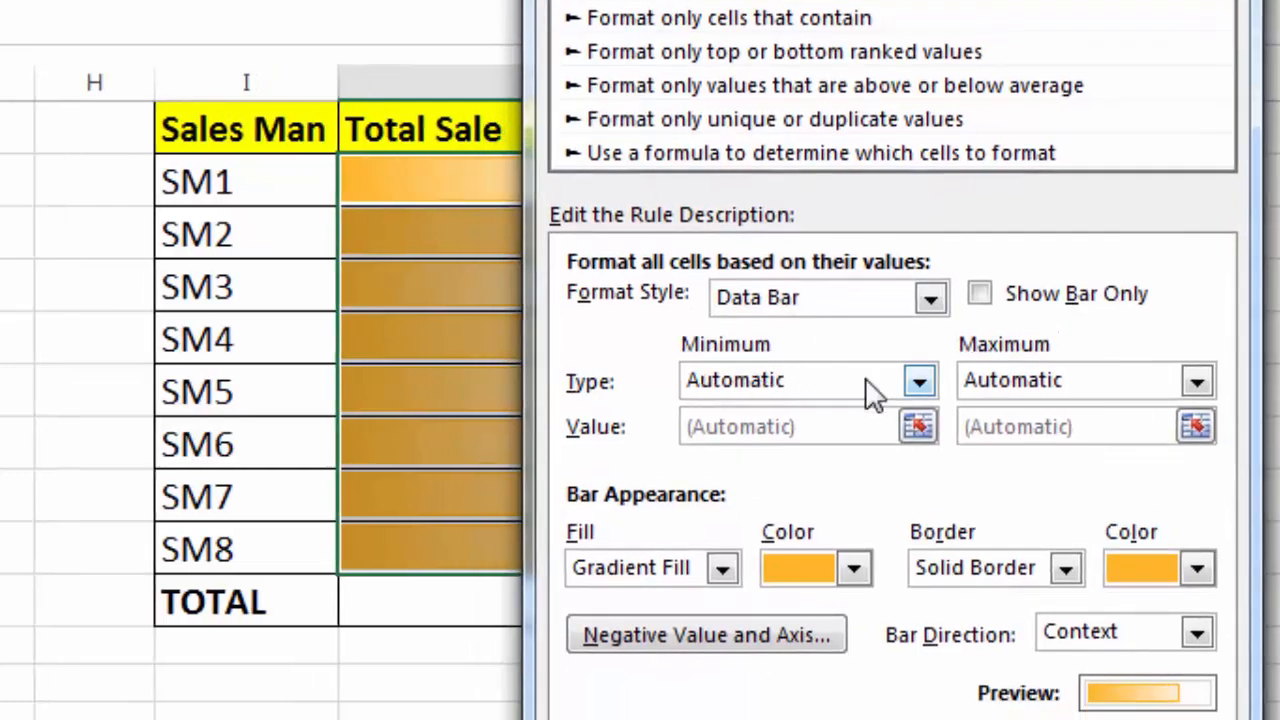
{"action": "left_click", "coordinate": [919, 381]}
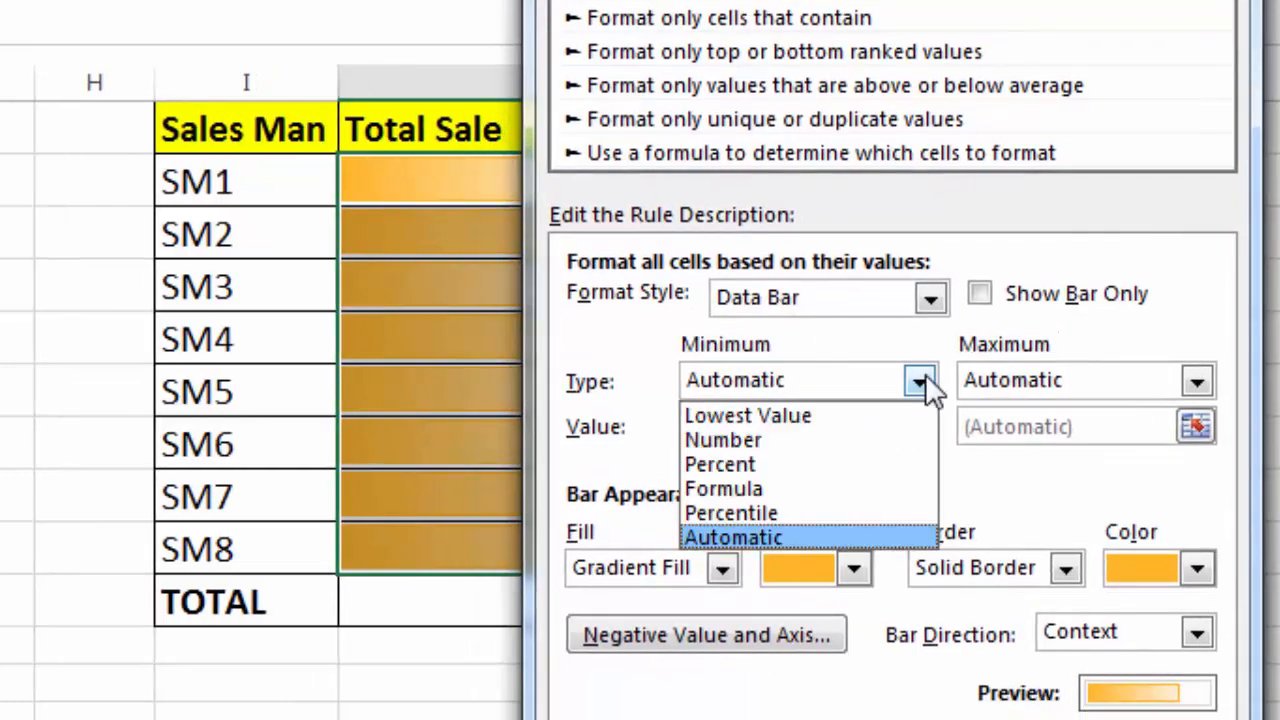
{"action": "left_click", "coordinate": [866, 437]}
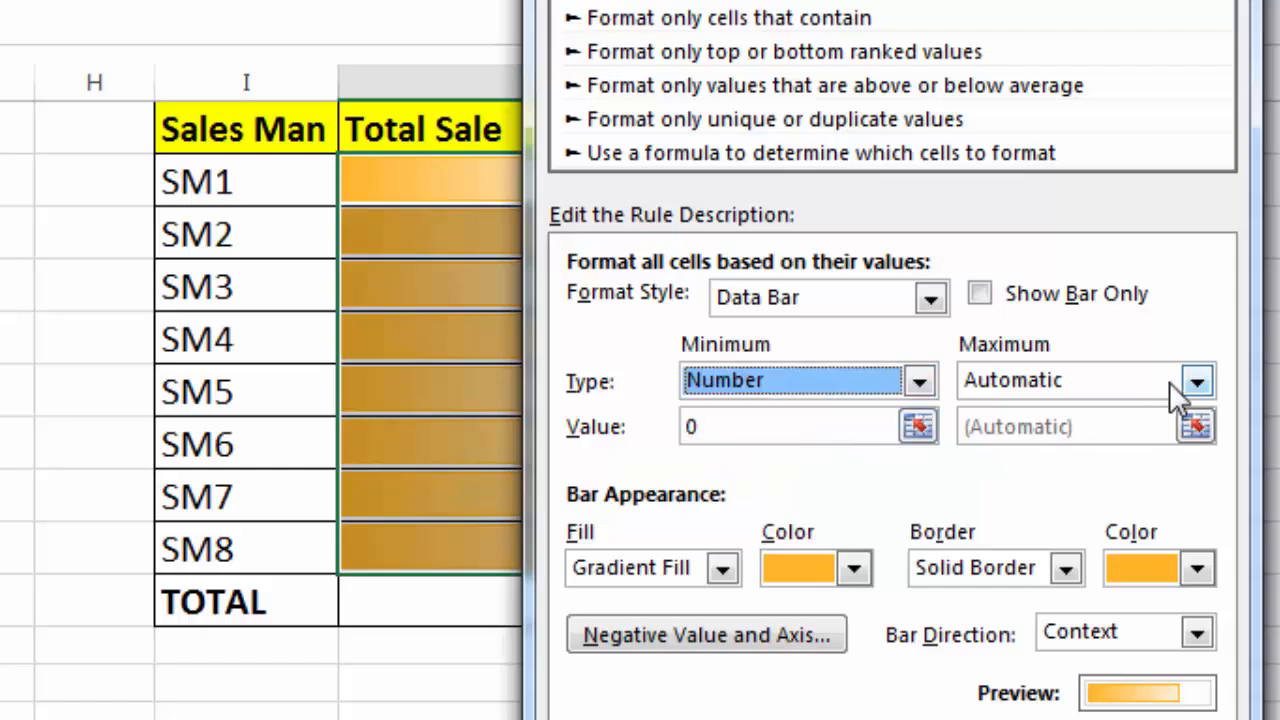
- Set the data bar maximum to the Number type with value 150, keep the minimum value at 0, and apply the edited rule
{"action": "left_click", "coordinate": [1196, 381]}
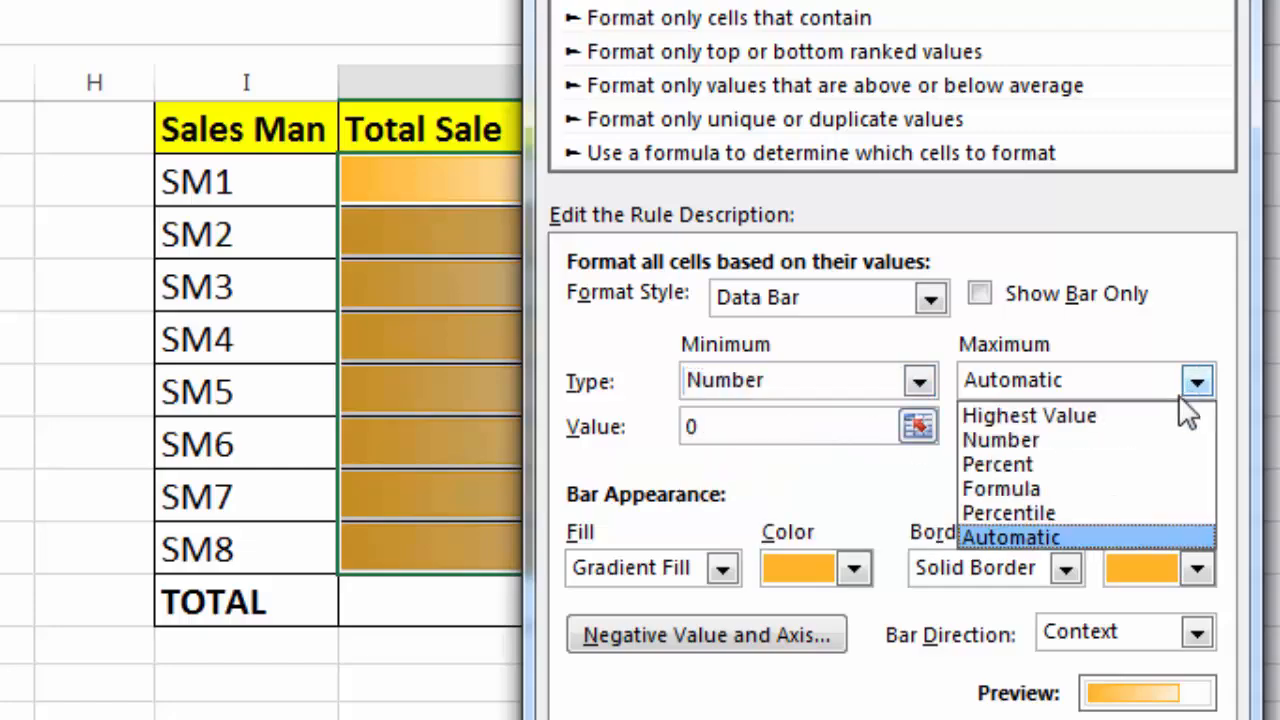
{"action": "left_click", "coordinate": [1135, 444]}
{"action": "left_click", "coordinate": [826, 430]}
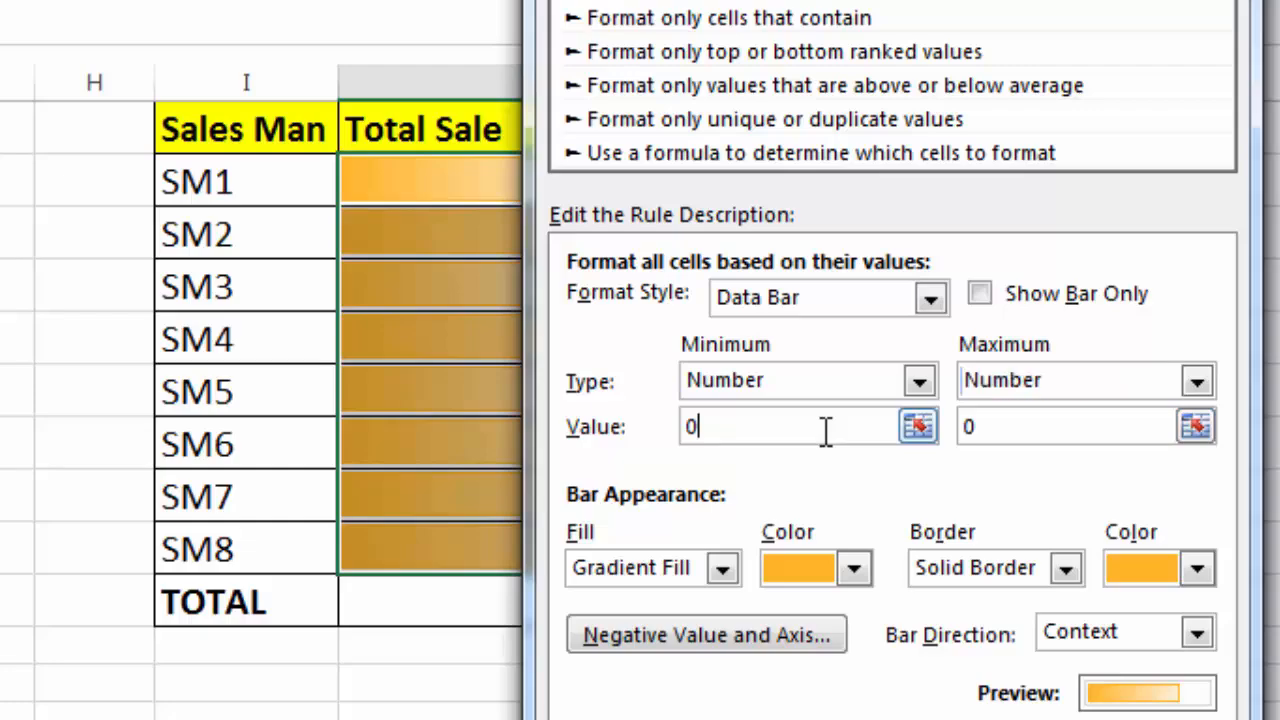
{"action": "left_click", "coordinate": [1006, 429]}
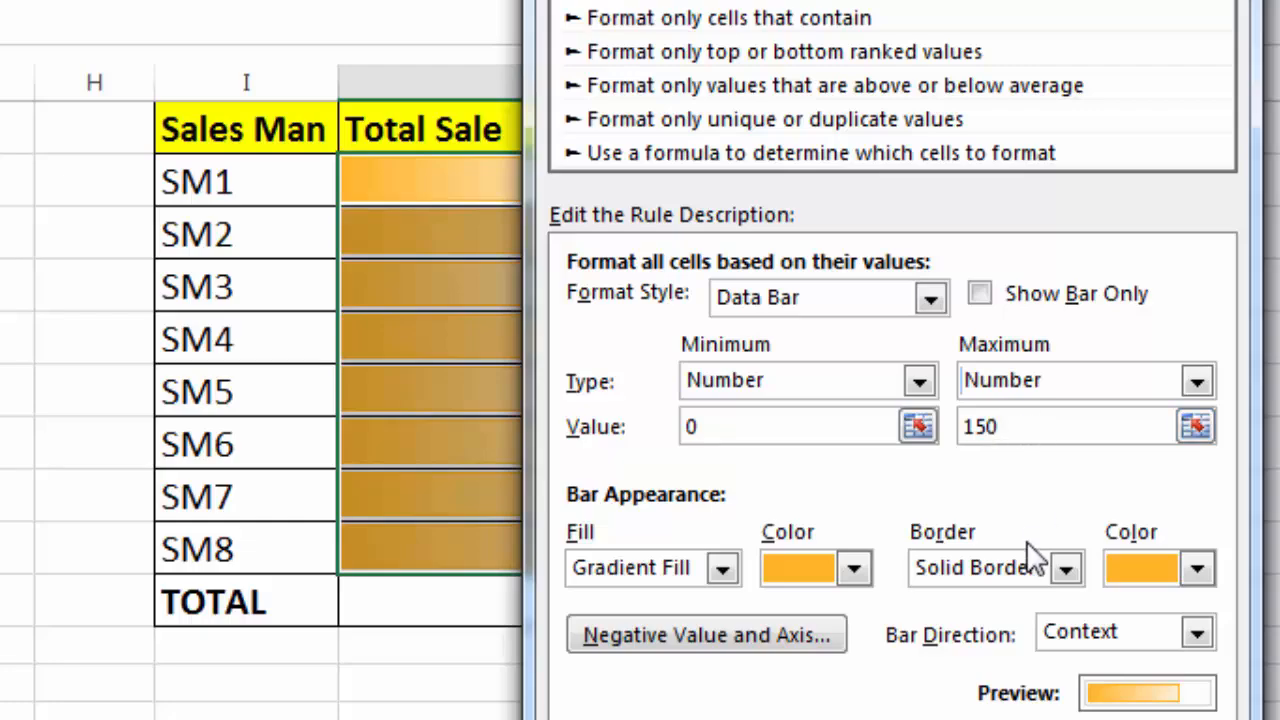
{"action": "key", "text": "Return"}
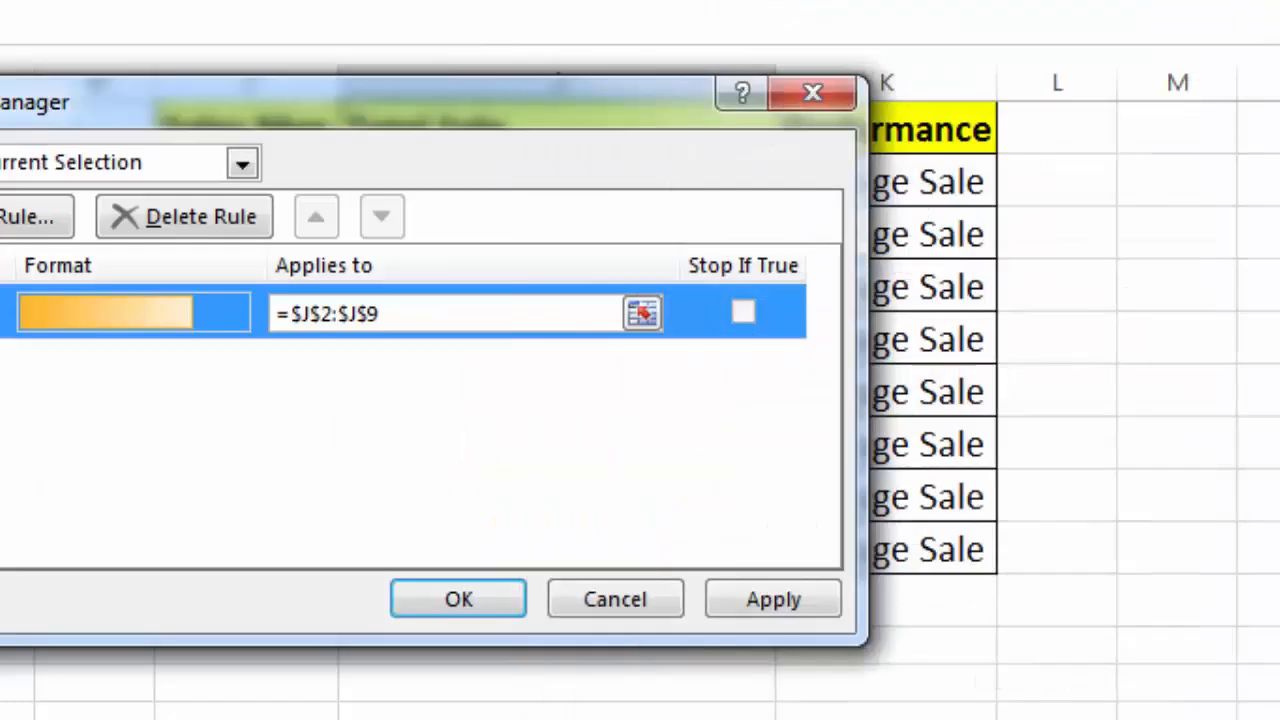
{"action": "left_click", "coordinate": [475, 599]}
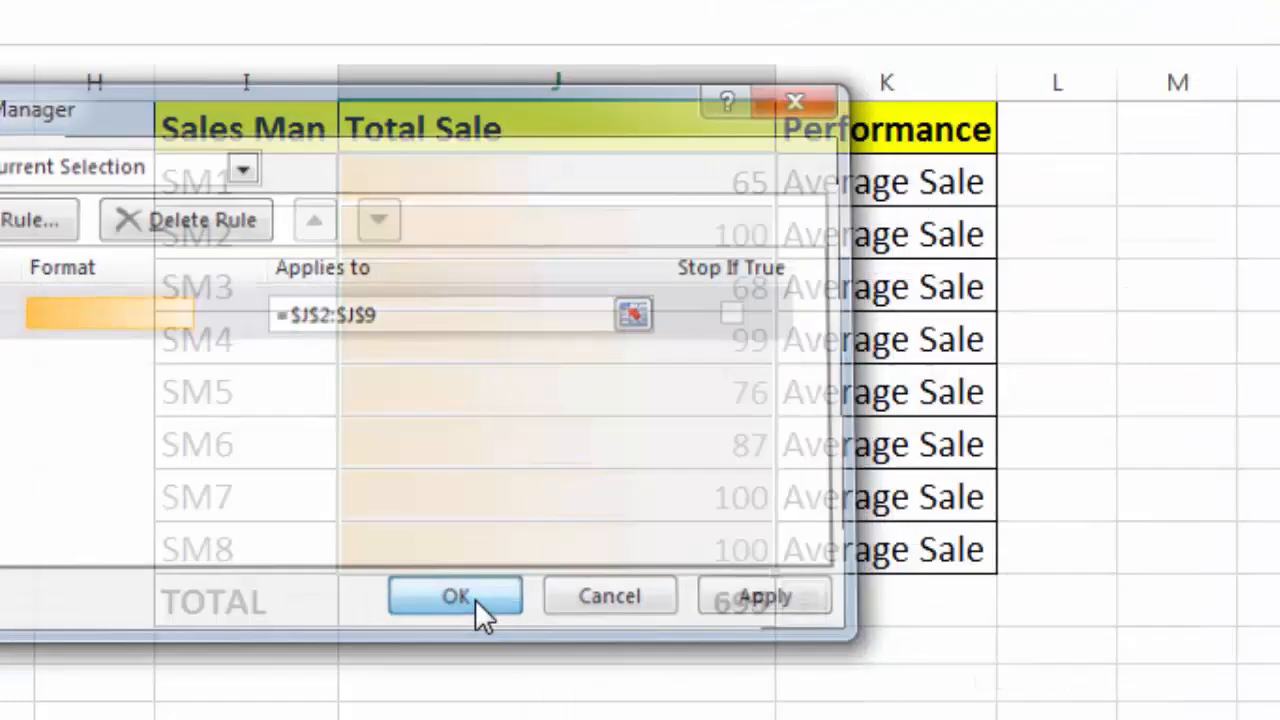
{"action": "left_click", "coordinate": [560, 552]}
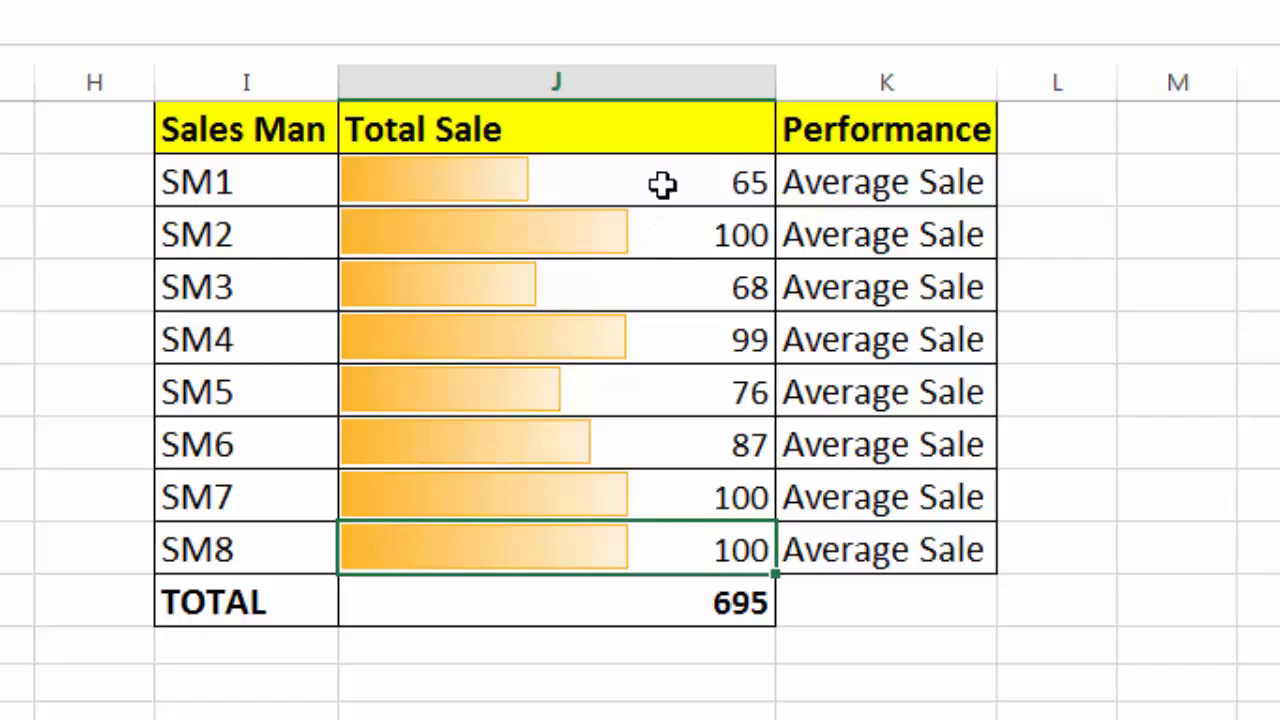
- Create a Greater Than highlight rule for the Total Sale figures of SM1 through SM8 with a threshold of 100
{"action": "left_click_drag", "start_coordinate": [660, 183], "coordinate": [665, 540]}
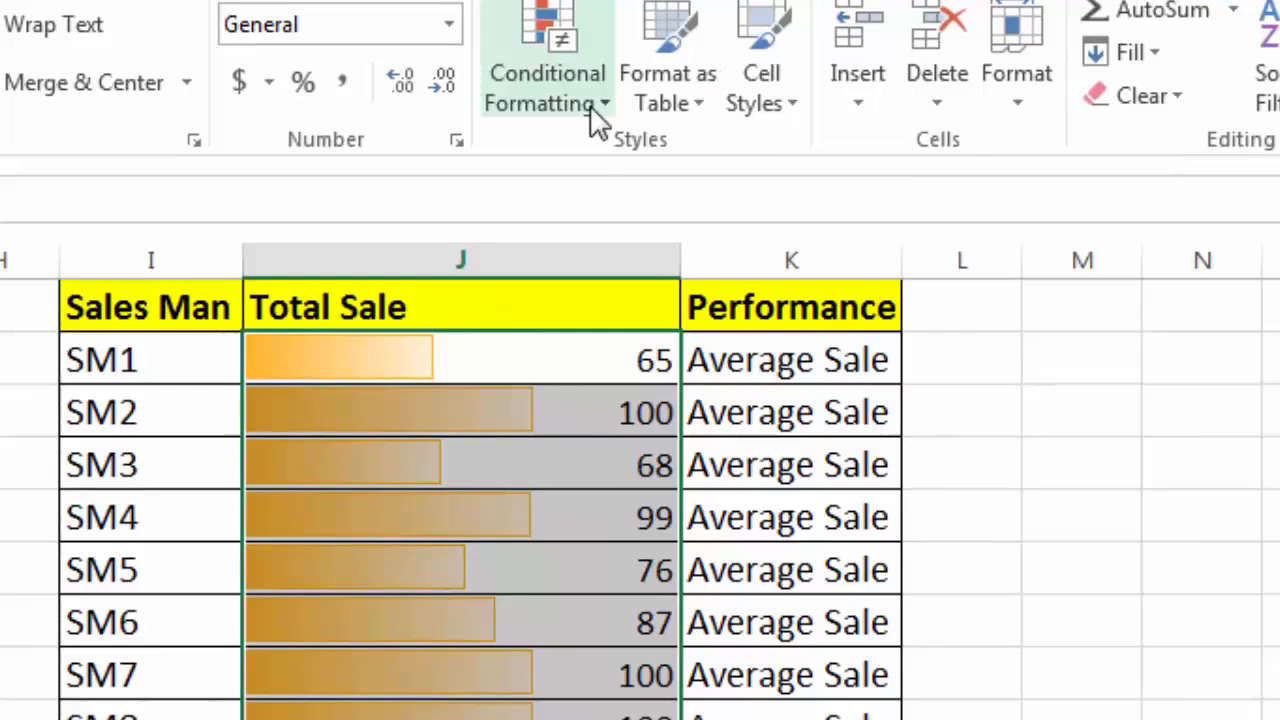
{"action": "left_click", "coordinate": [592, 106]}
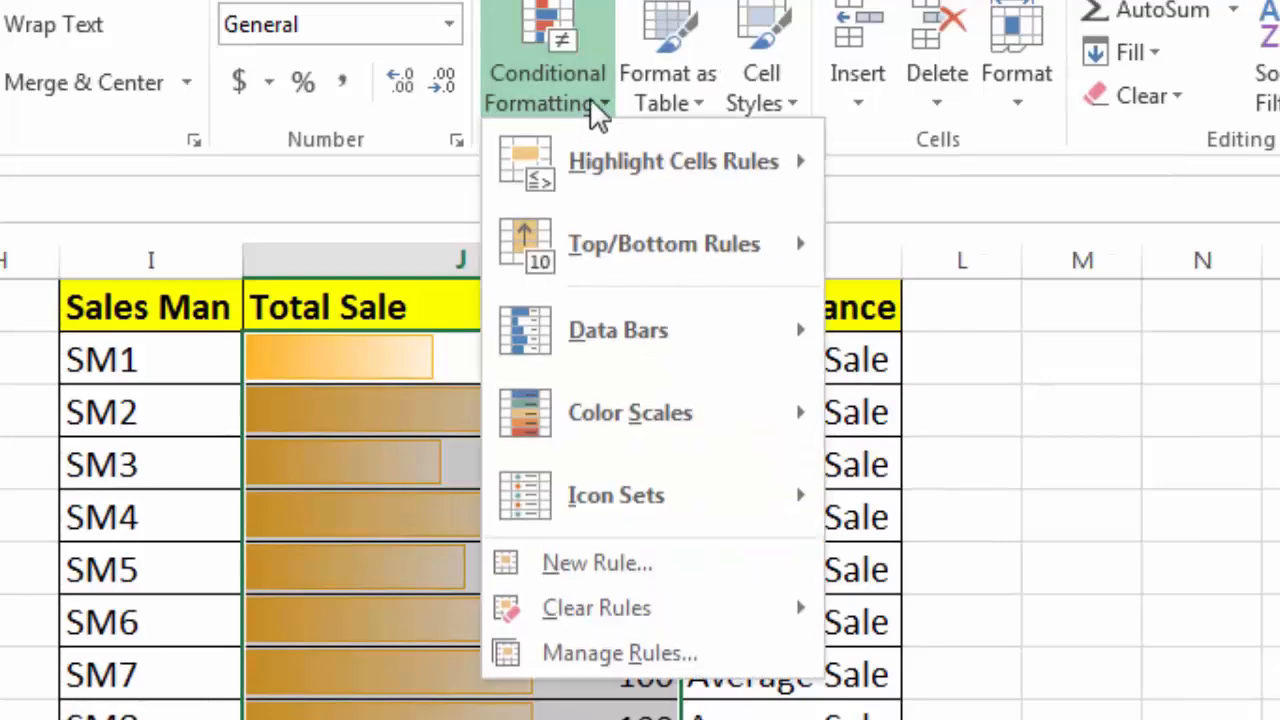
{"action": "mouse_move", "coordinate": [697, 170]}
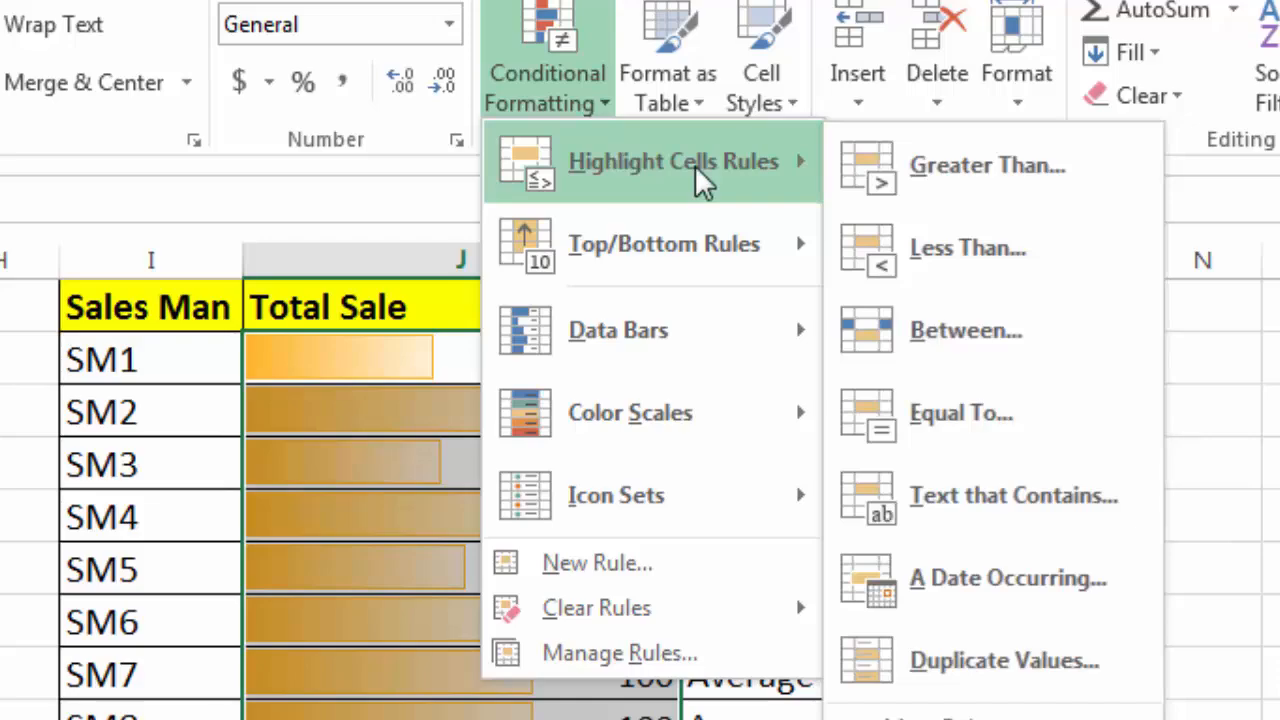
{"action": "left_click", "coordinate": [940, 166]}
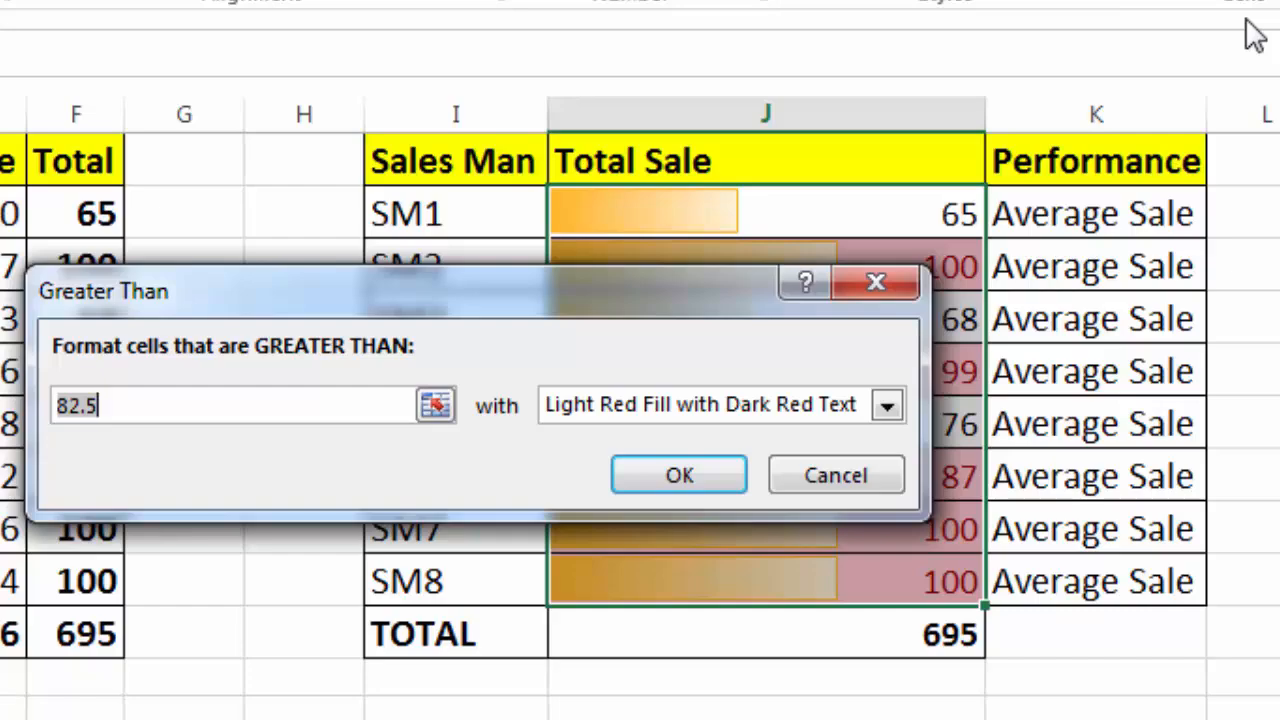
{"action": "key", "text": "BackSpace"}
{"action": "key", "text": "BackSpace"}
{"action": "key", "text": "BackSpace"}
{"action": "key", "text": "BackSpace"}
{"action": "type", "text": "100"}
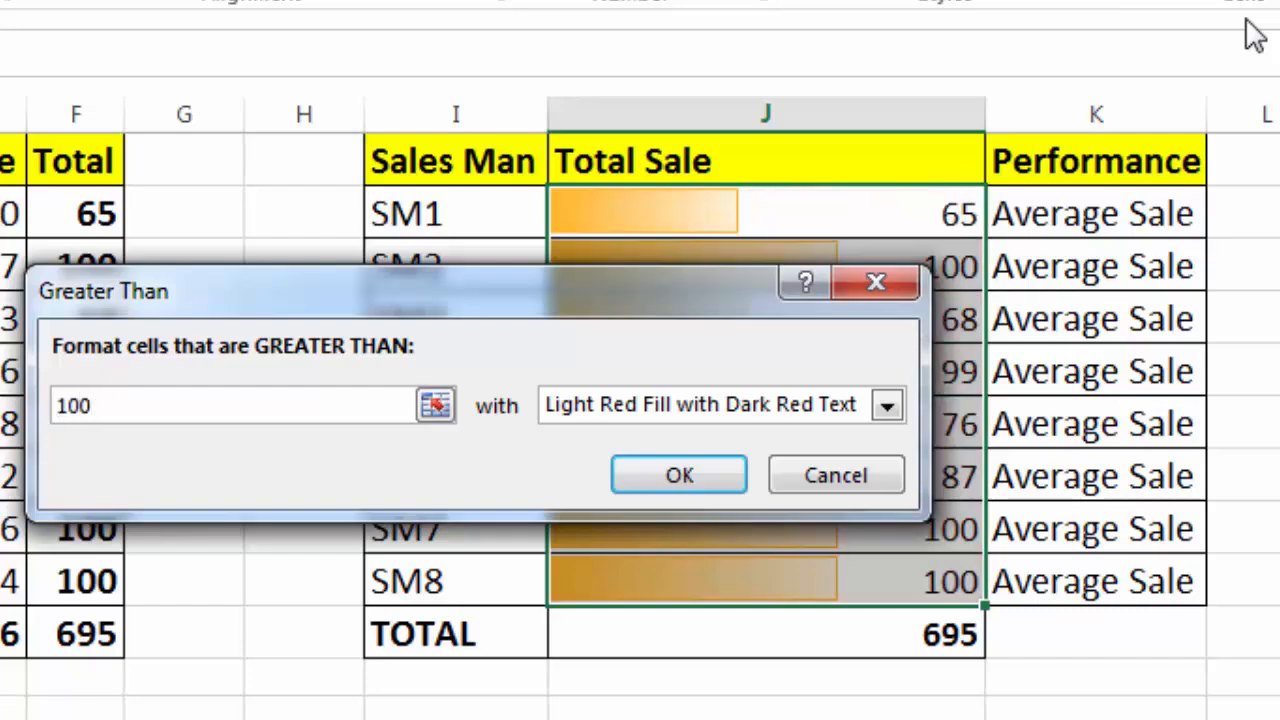
- Give the Greater Than 100 rule a custom format with bold green font and apply it to the Total Sale figures
{"action": "left_click", "coordinate": [884, 406]}
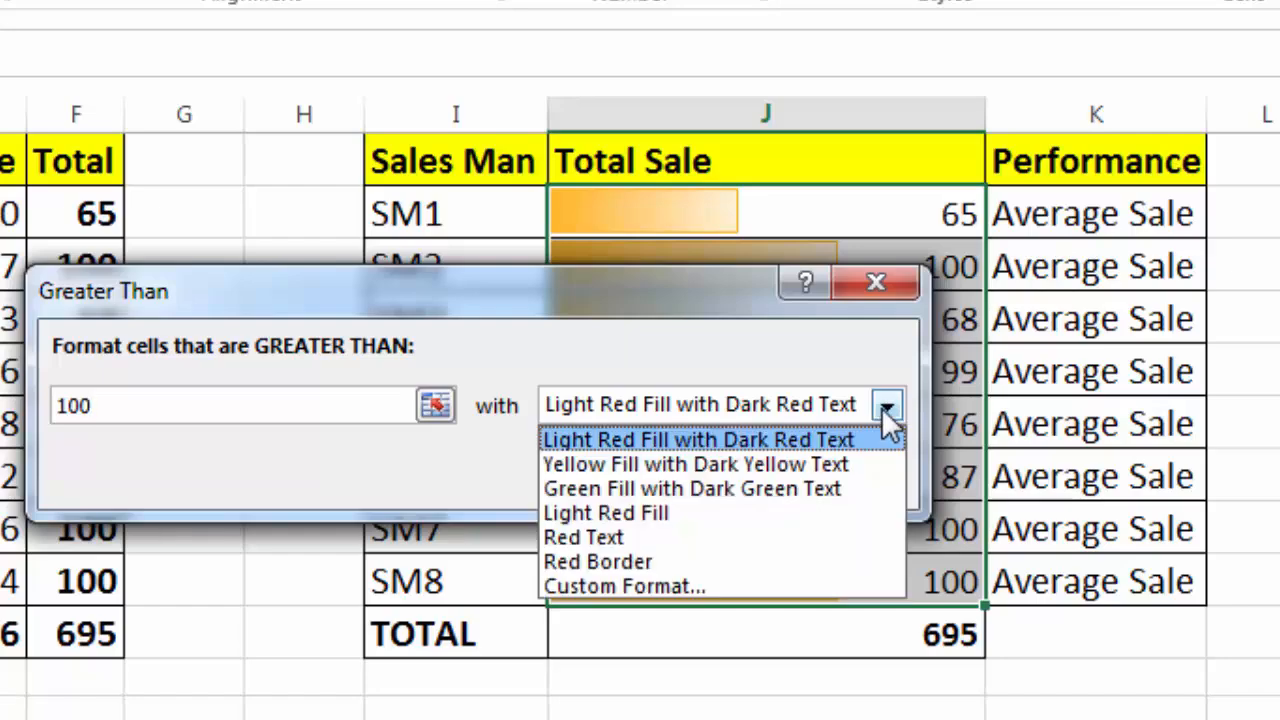
{"action": "left_click", "coordinate": [761, 587]}
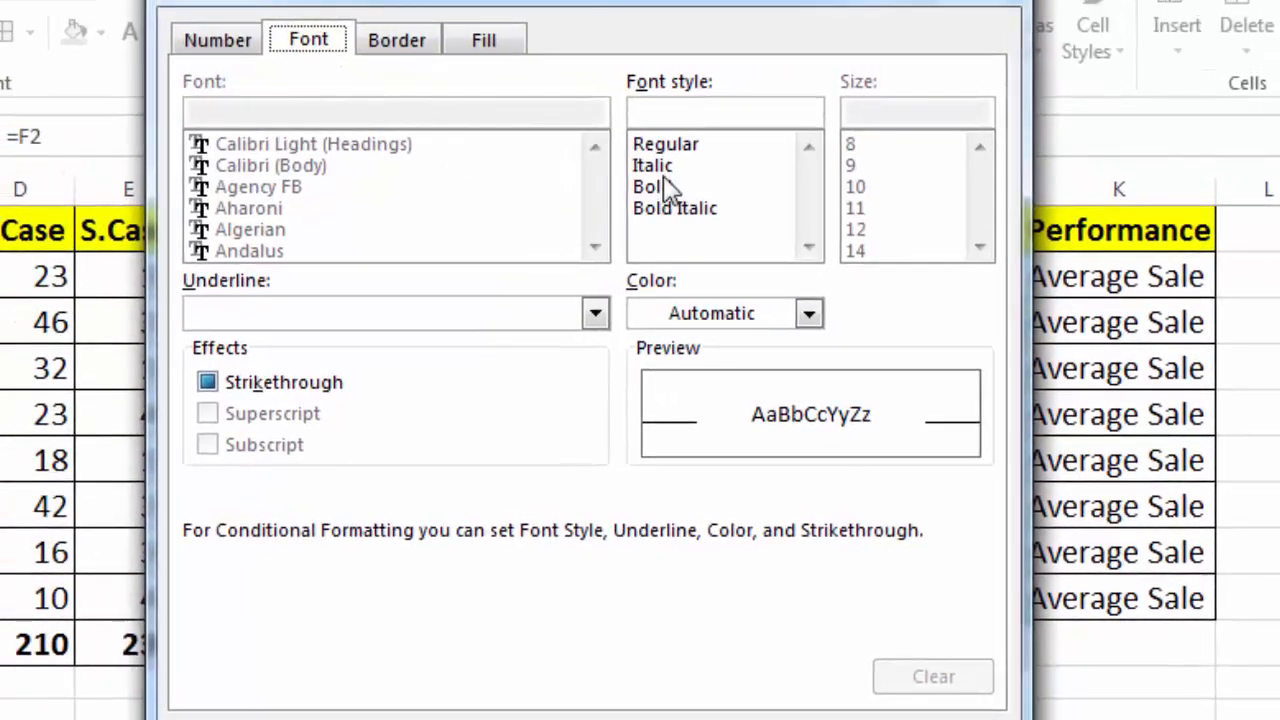
{"action": "left_click", "coordinate": [670, 193]}
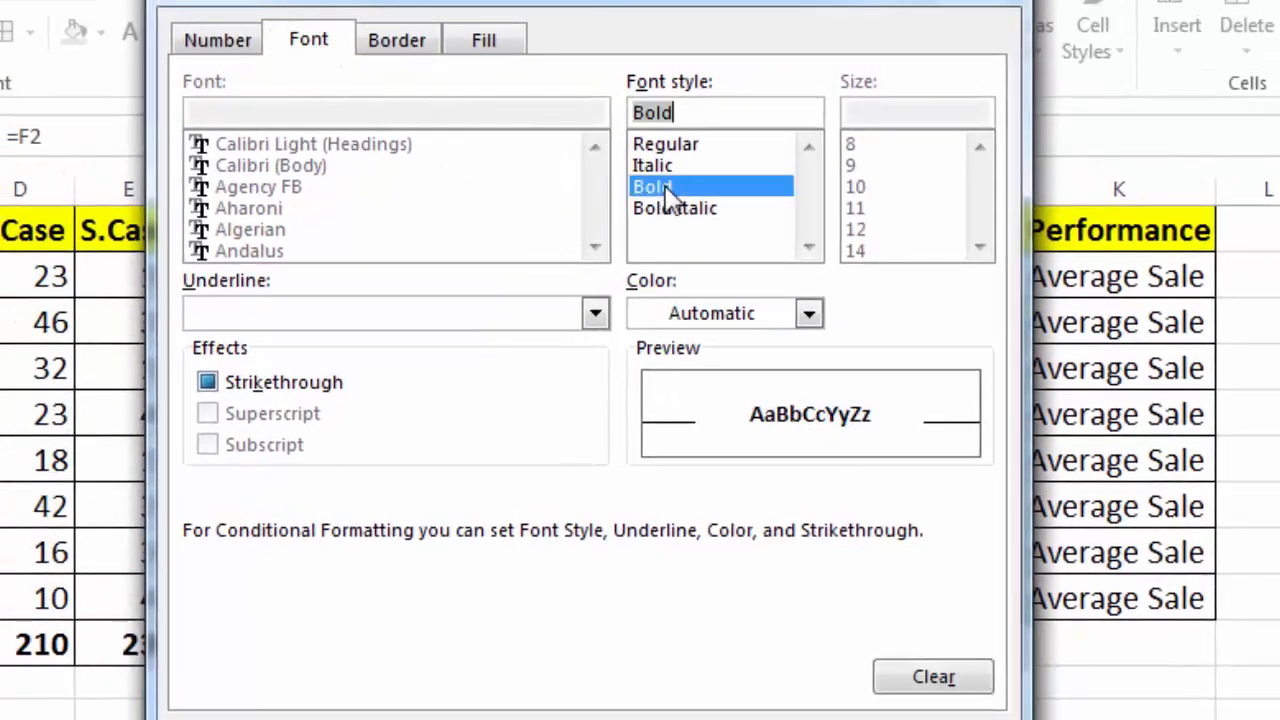
{"action": "left_click", "coordinate": [809, 316]}
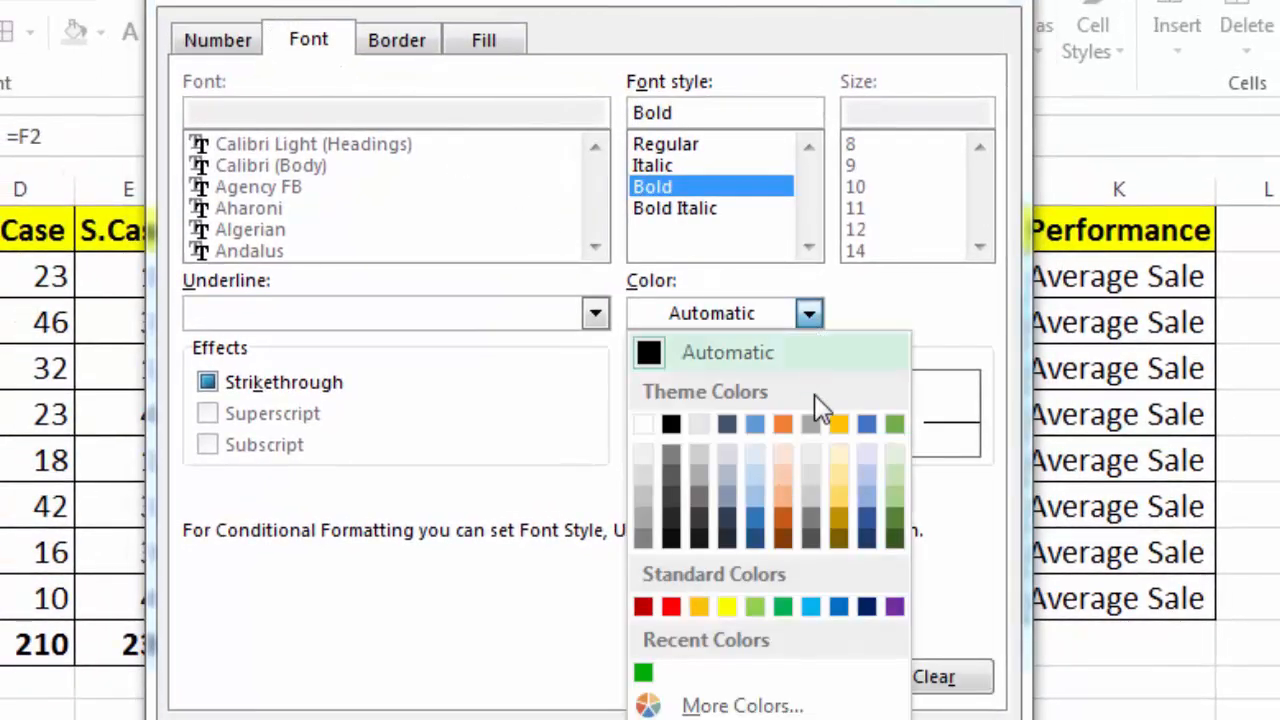
{"action": "left_click", "coordinate": [783, 607]}
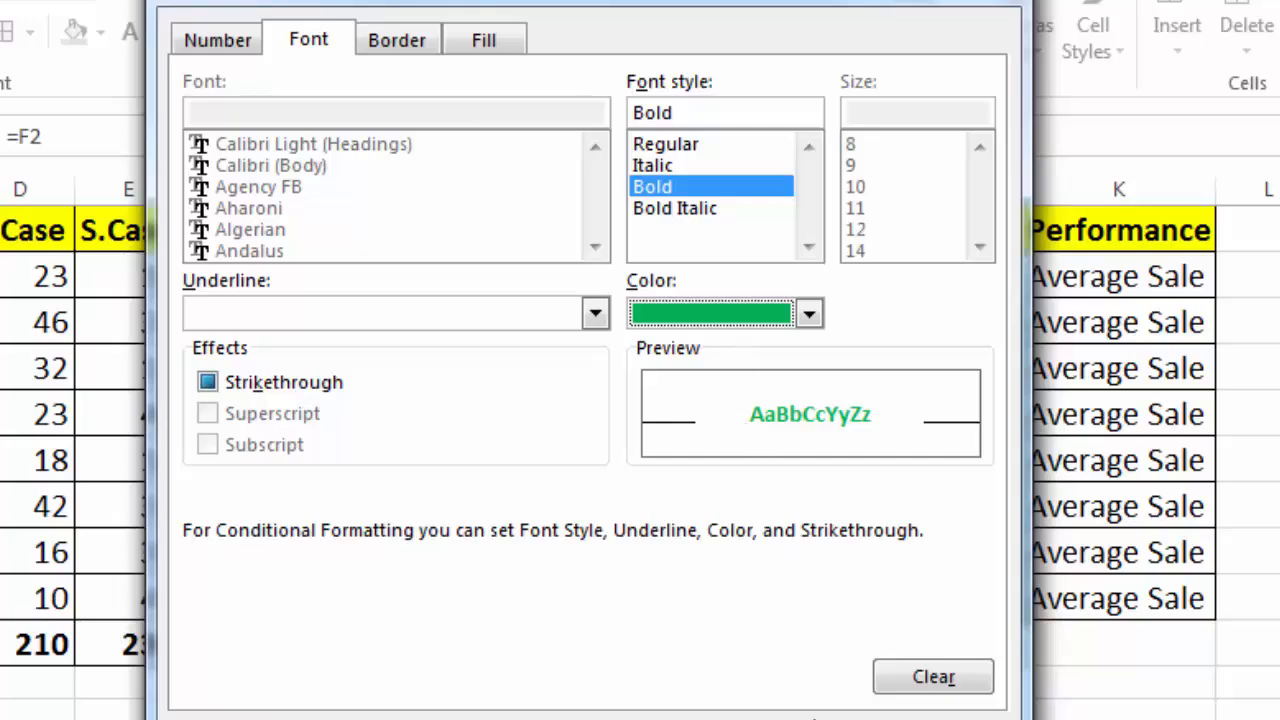
{"action": "left_click", "coordinate": [812, 718]}
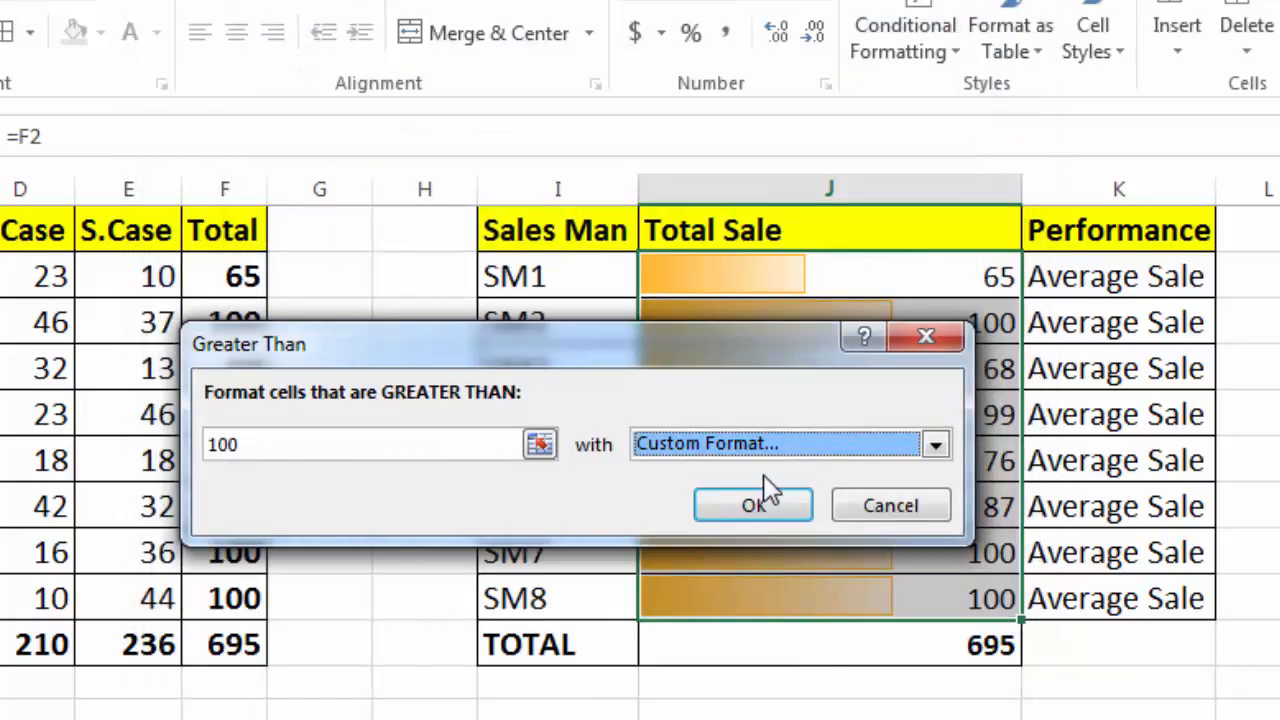
{"action": "left_click", "coordinate": [768, 498]}
{"action": "left_click", "coordinate": [950, 598]}
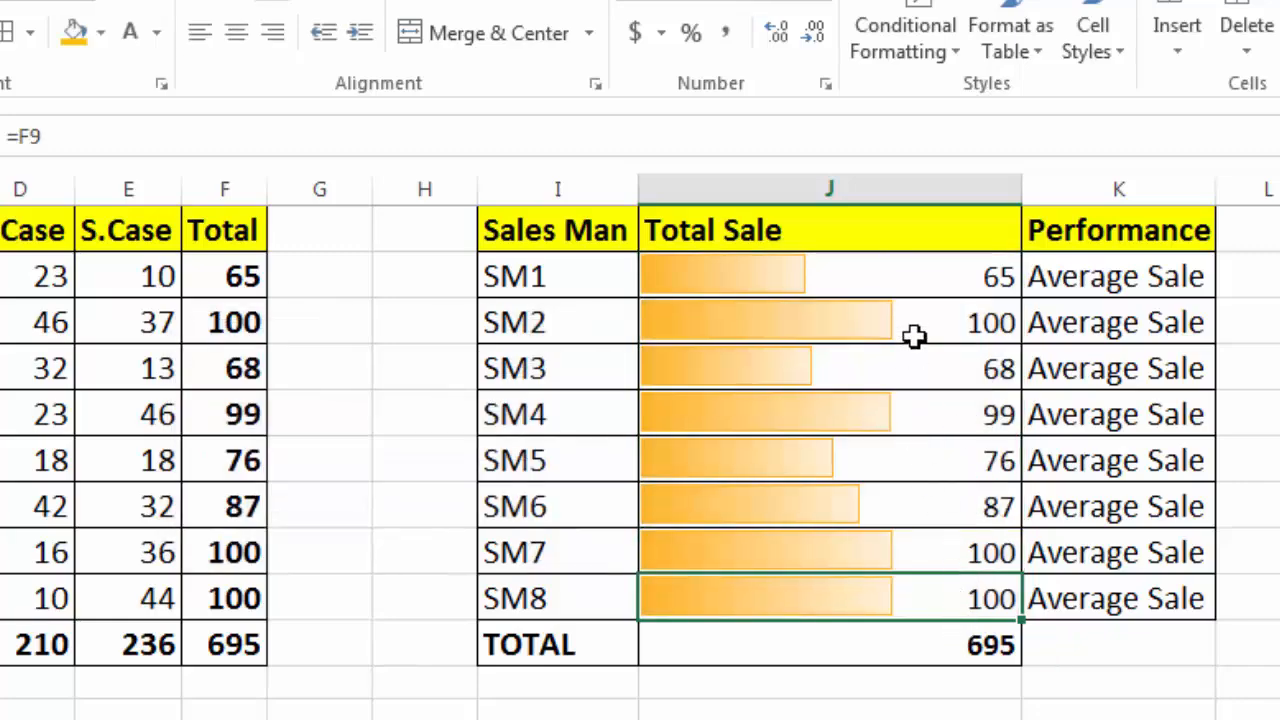
- Create a Less Than highlight rule for the Total Sale figures of SM1 through SM8 with a threshold of 50
{"action": "left_click_drag", "start_coordinate": [918, 277], "coordinate": [928, 591]}
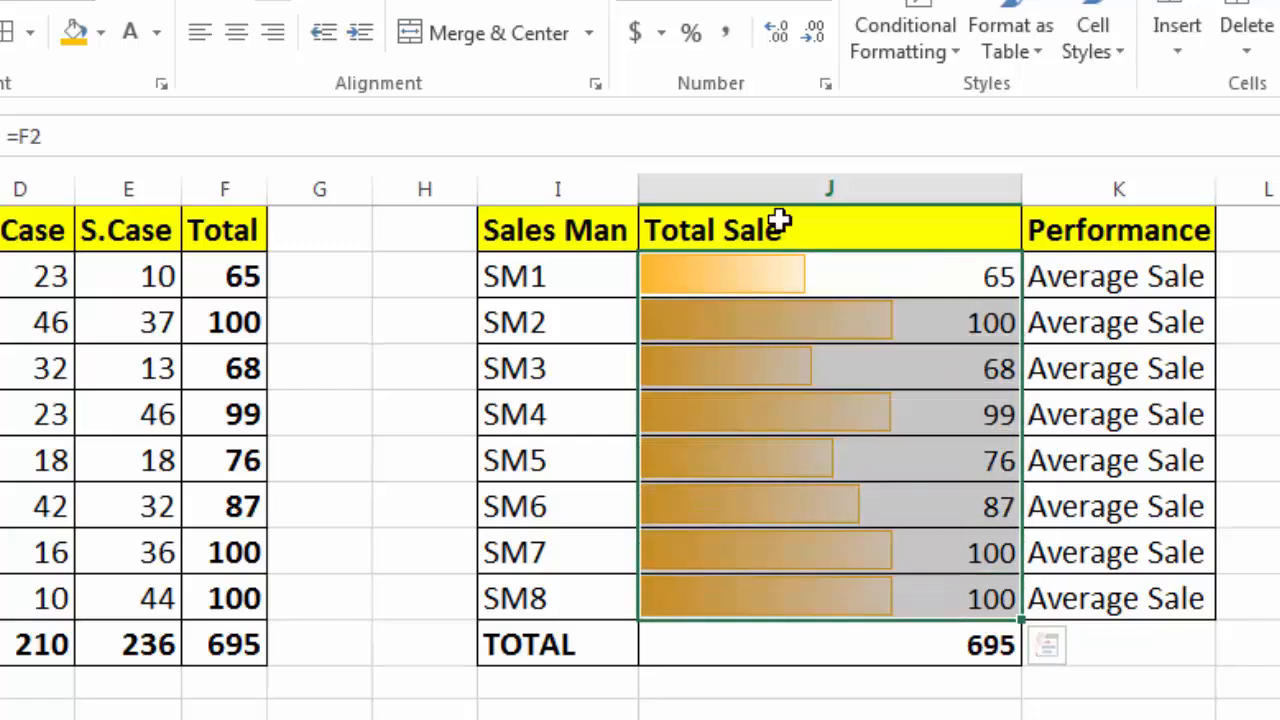
{"action": "left_click", "coordinate": [930, 55]}
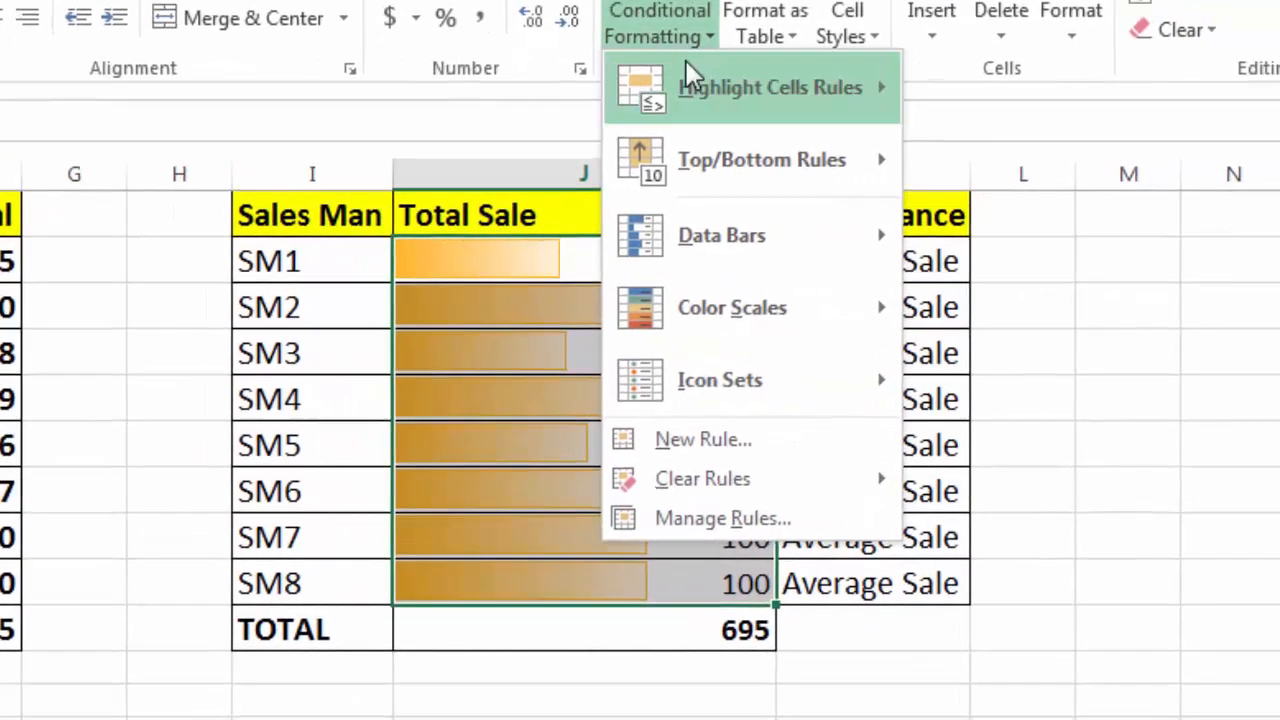
{"action": "mouse_move", "coordinate": [1005, 122]}
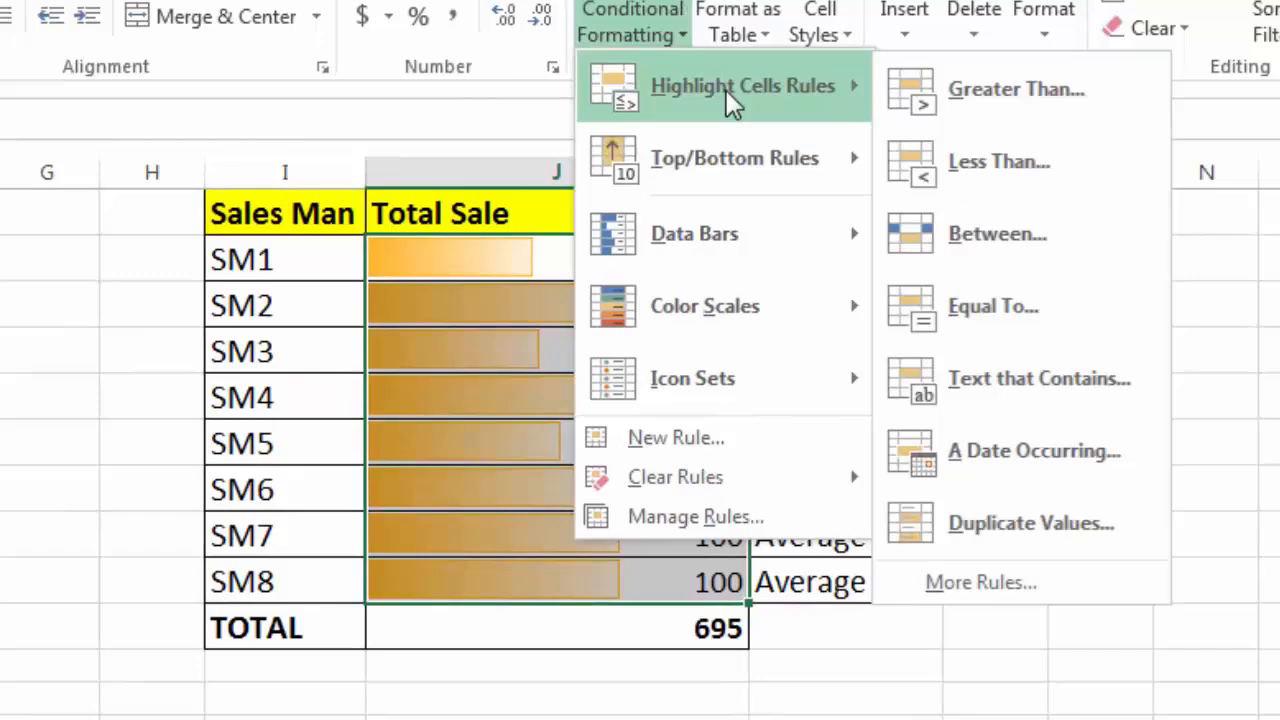
{"action": "left_click", "coordinate": [972, 167]}
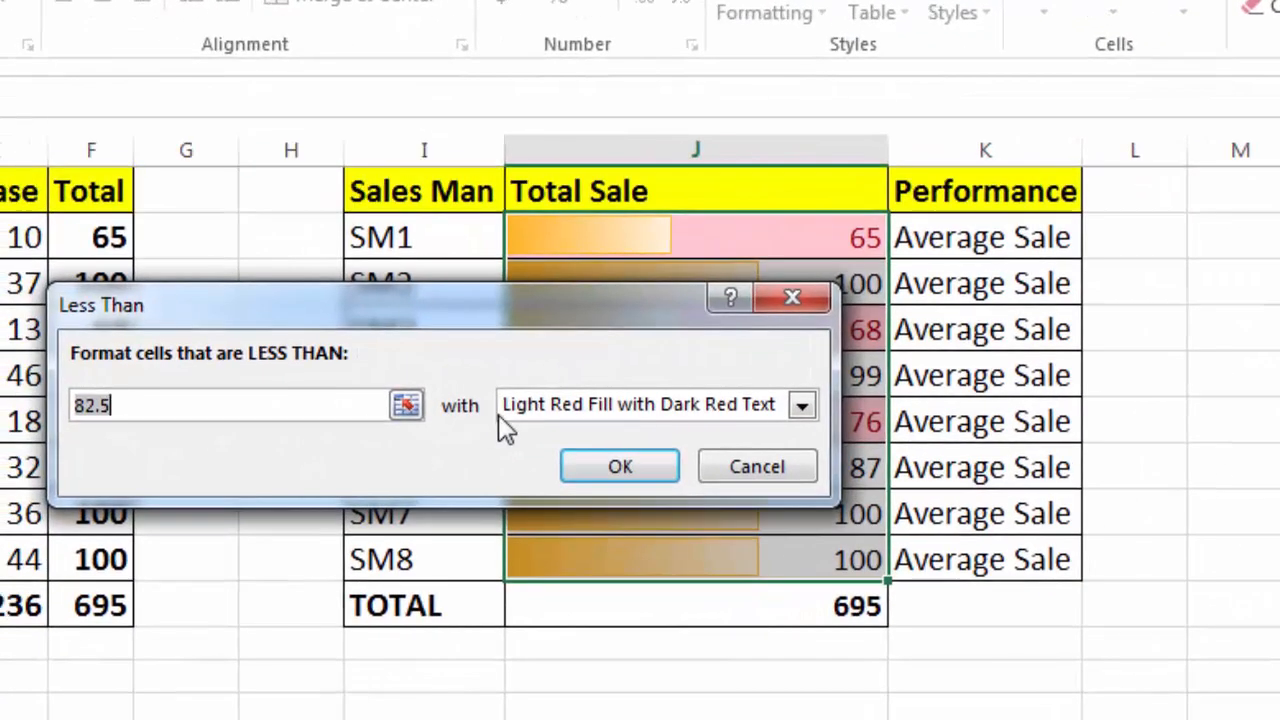
{"action": "type", "text": "50"}
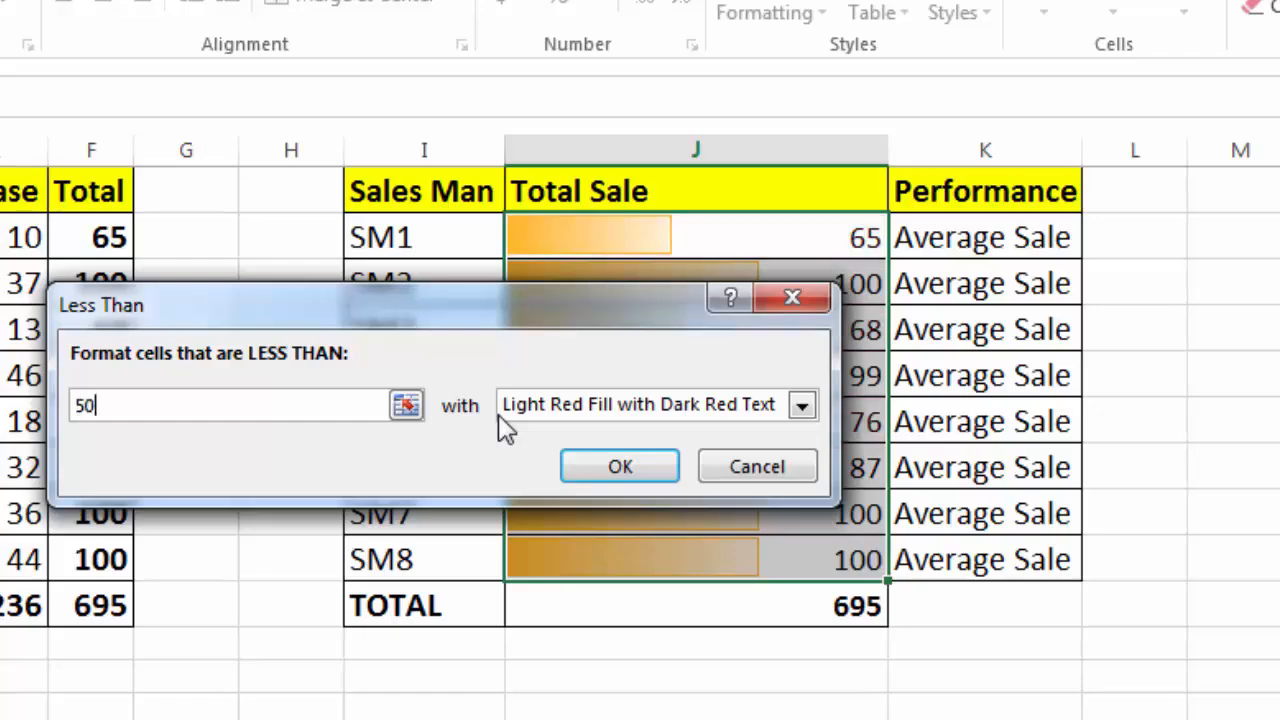
- Give the Less Than 50 rule a custom format with bold red font and apply it
{"action": "left_click", "coordinate": [802, 408]}
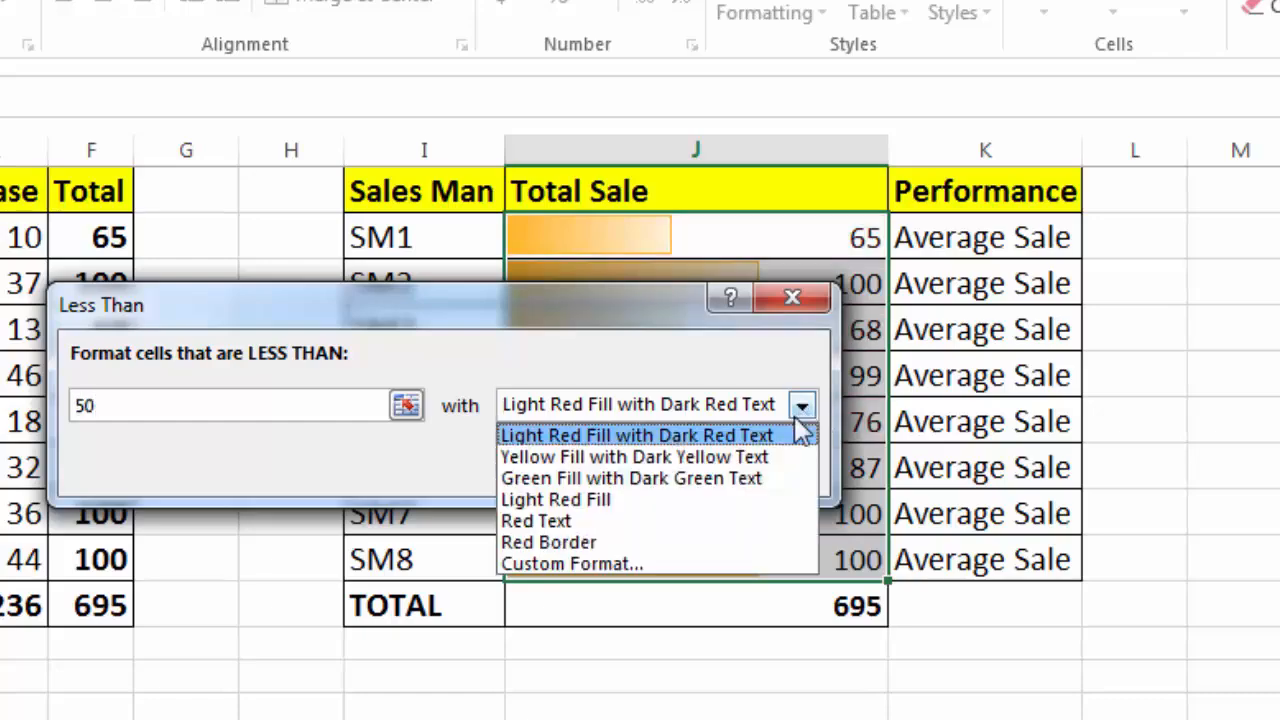
{"action": "left_click", "coordinate": [727, 563]}
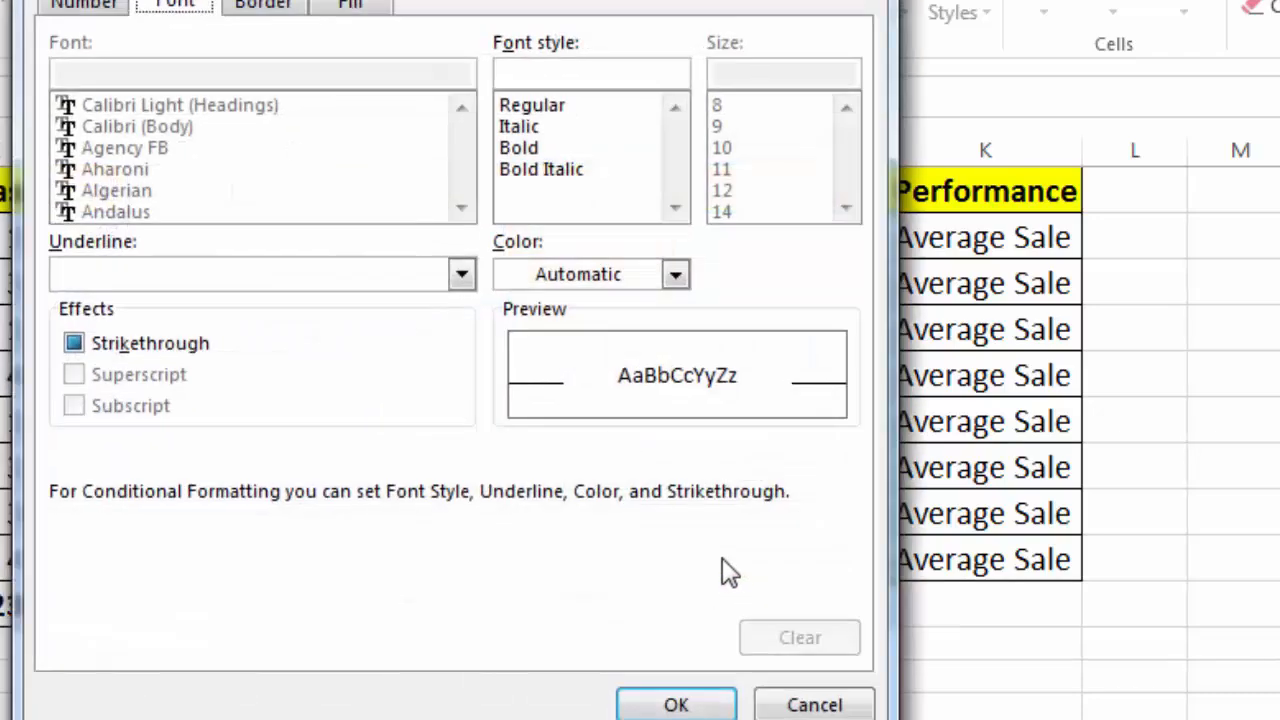
{"action": "left_click", "coordinate": [545, 150]}
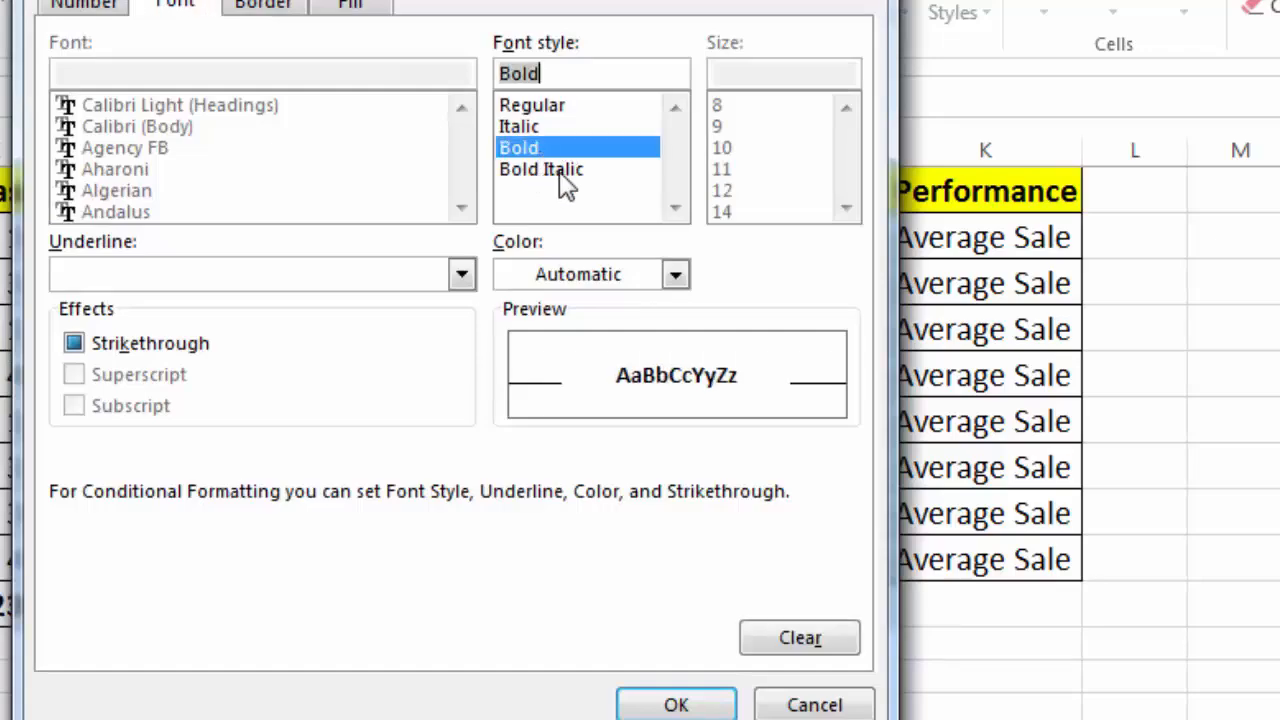
{"action": "left_click", "coordinate": [676, 275]}
{"action": "left_click", "coordinate": [538, 568]}
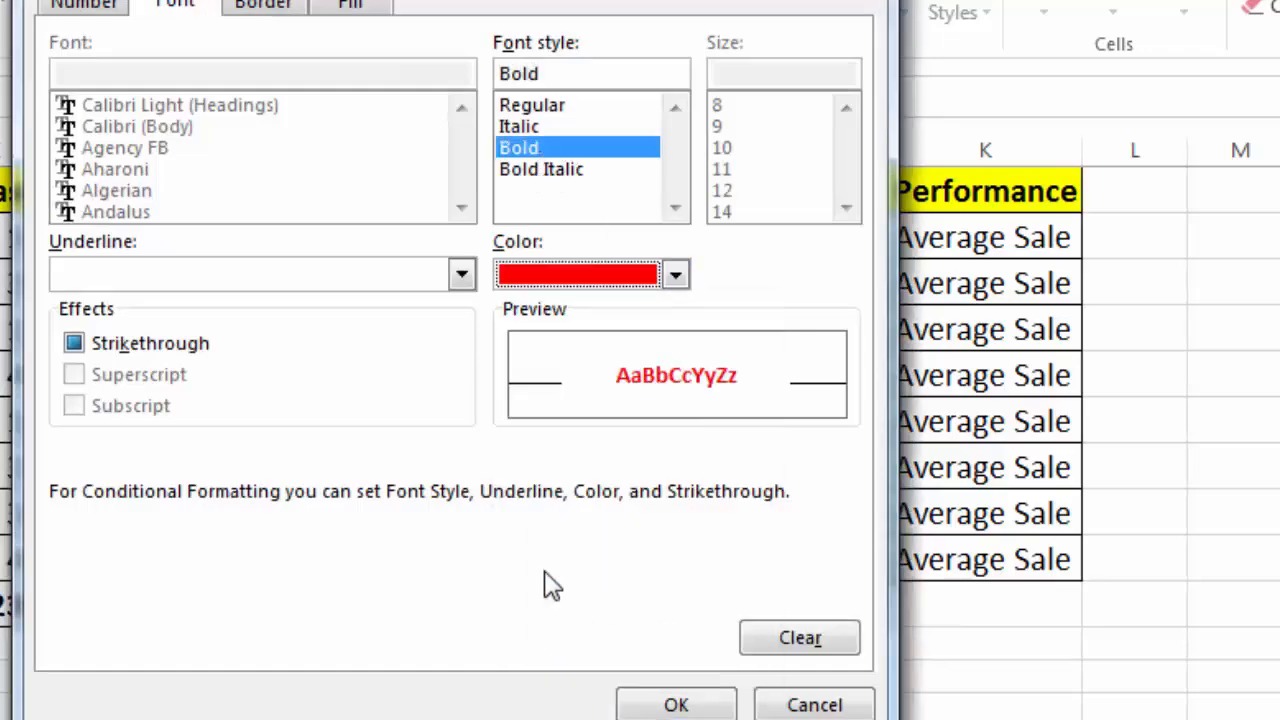
{"action": "left_click", "coordinate": [675, 703]}
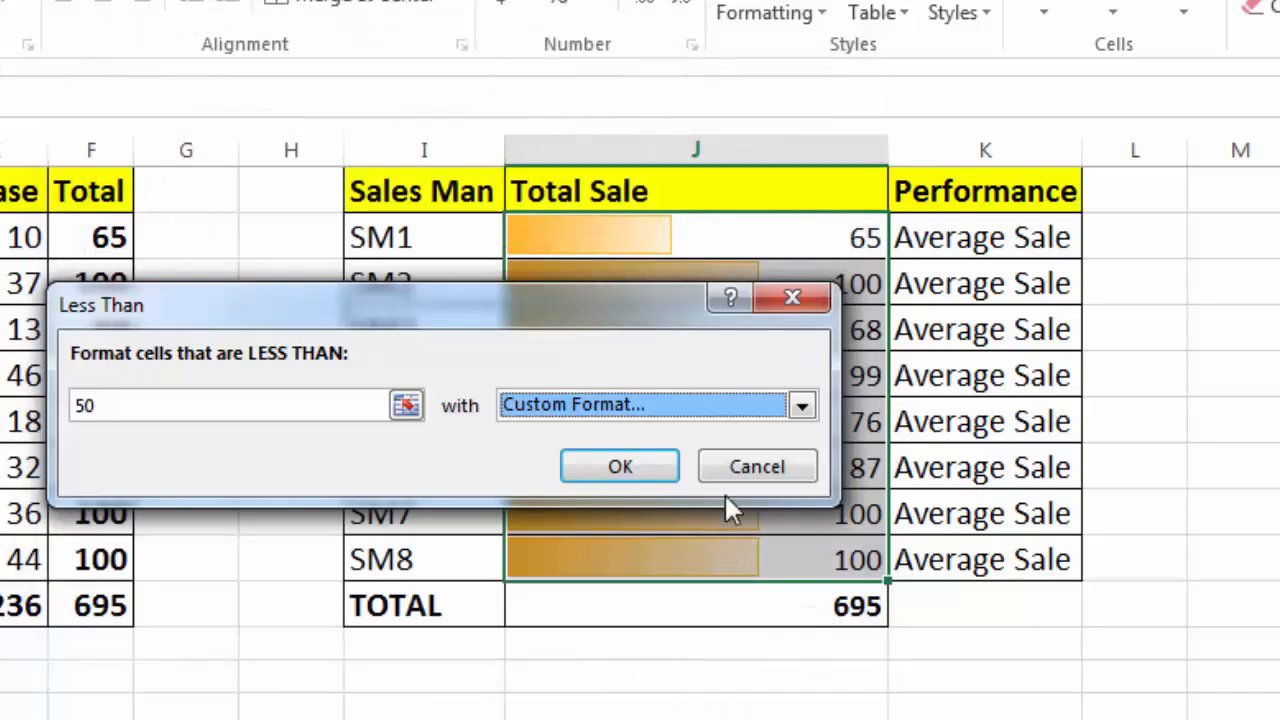
{"action": "left_click", "coordinate": [652, 478]}
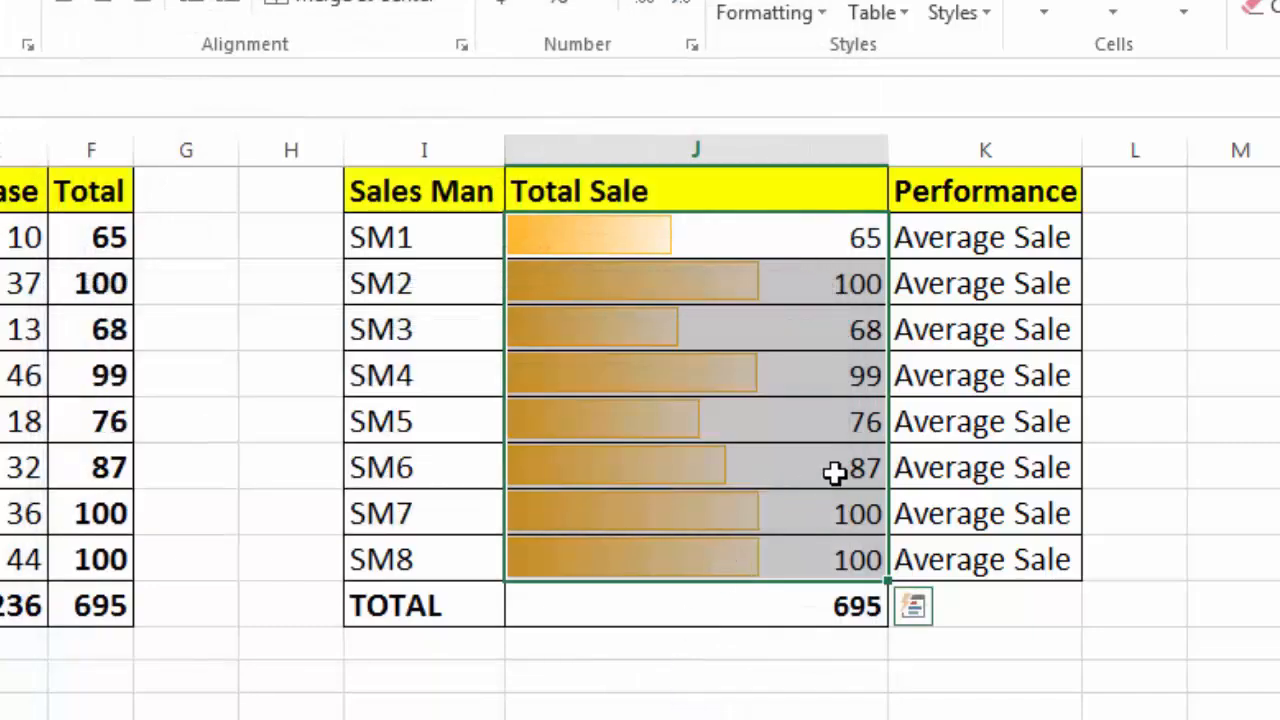
{"action": "left_click", "coordinate": [835, 473]}
- Change the Bags value of SM1 in cell C2 to 10
{"action": "left_click", "coordinate": [26, 237]}
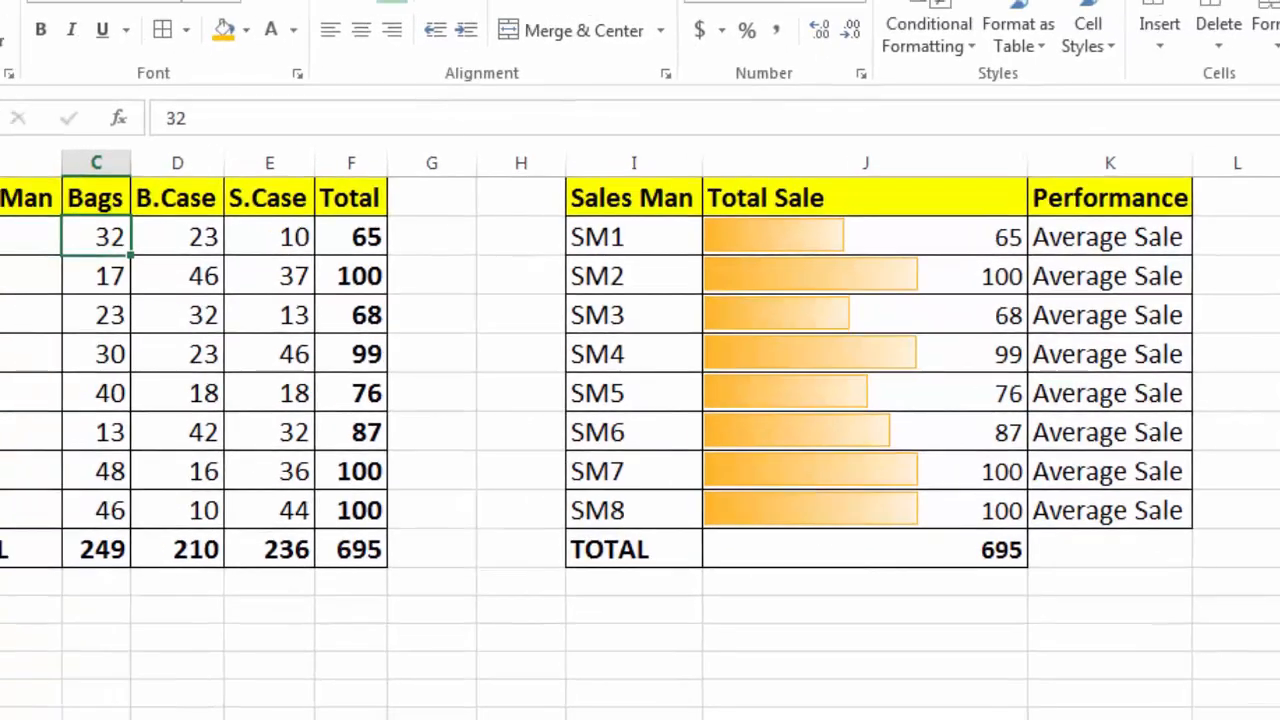
{"action": "type", "text": "10"}
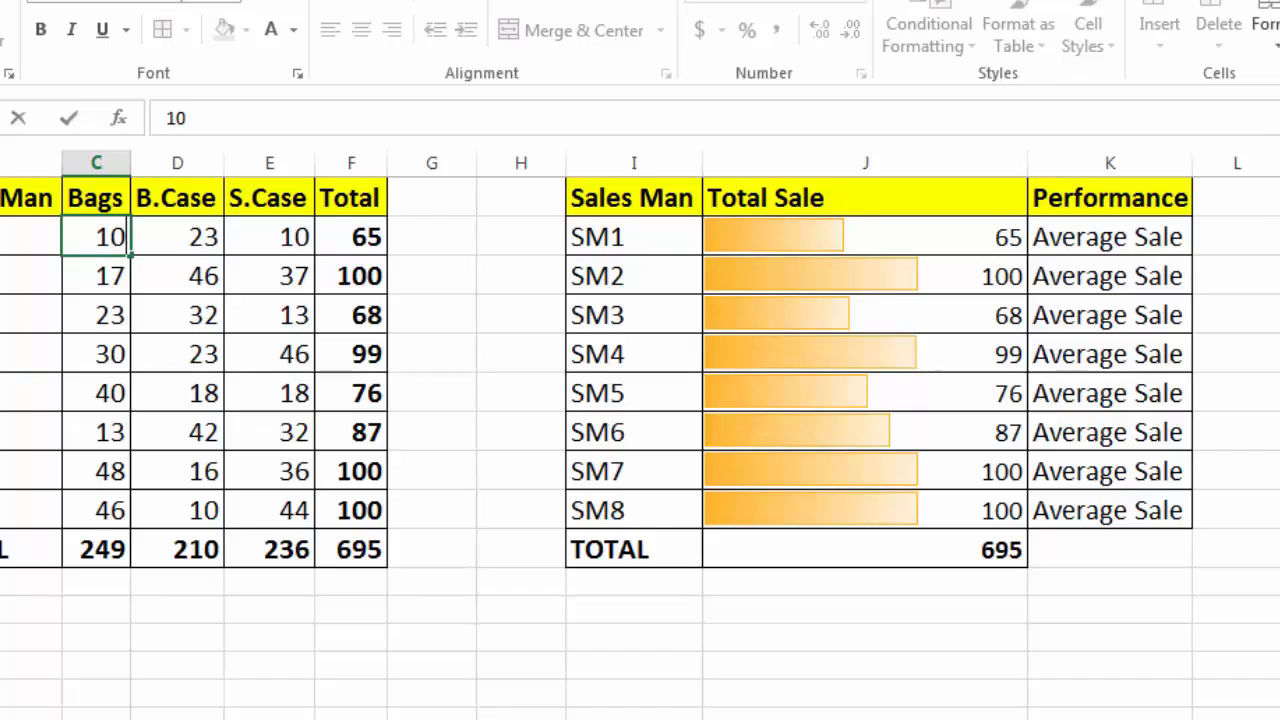
{"action": "key", "text": "Return"}
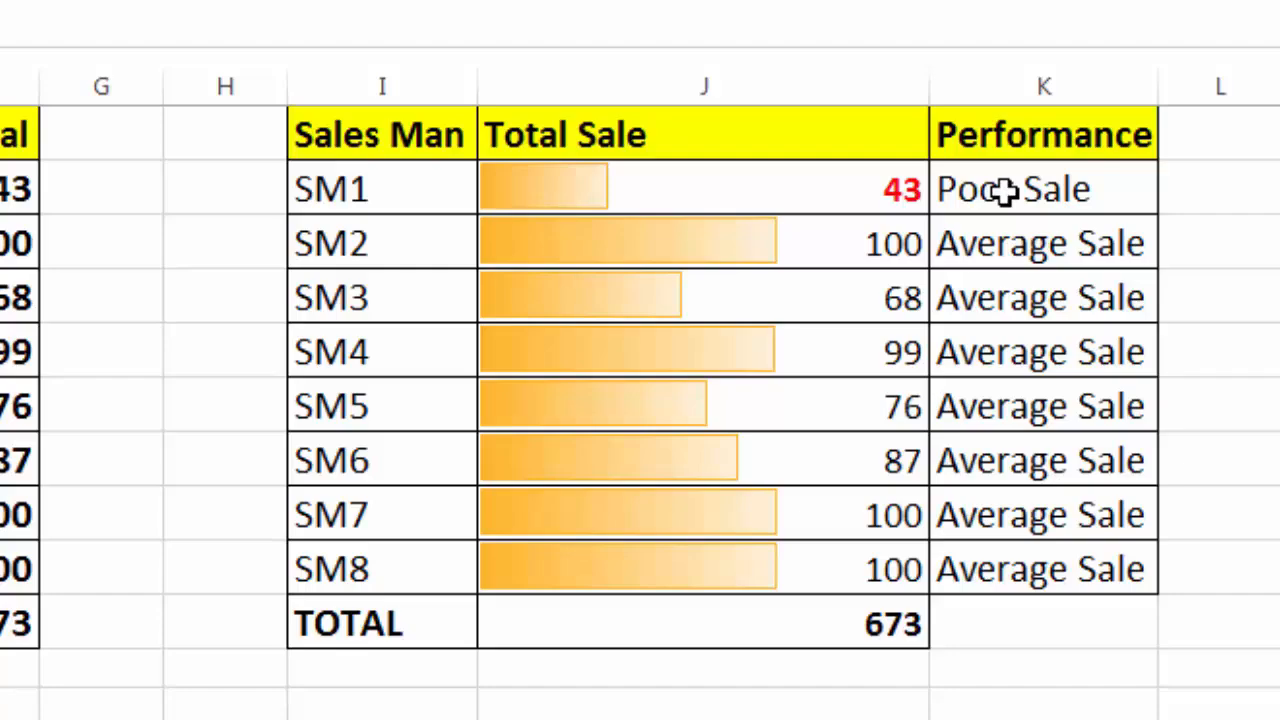
- Highlight Performance ratings of SM1 through SM8 containing the text "Poor Sale" with Light Red Fill with Dark Red Text
{"action": "left_click_drag", "start_coordinate": [1005, 190], "coordinate": [1051, 563]}
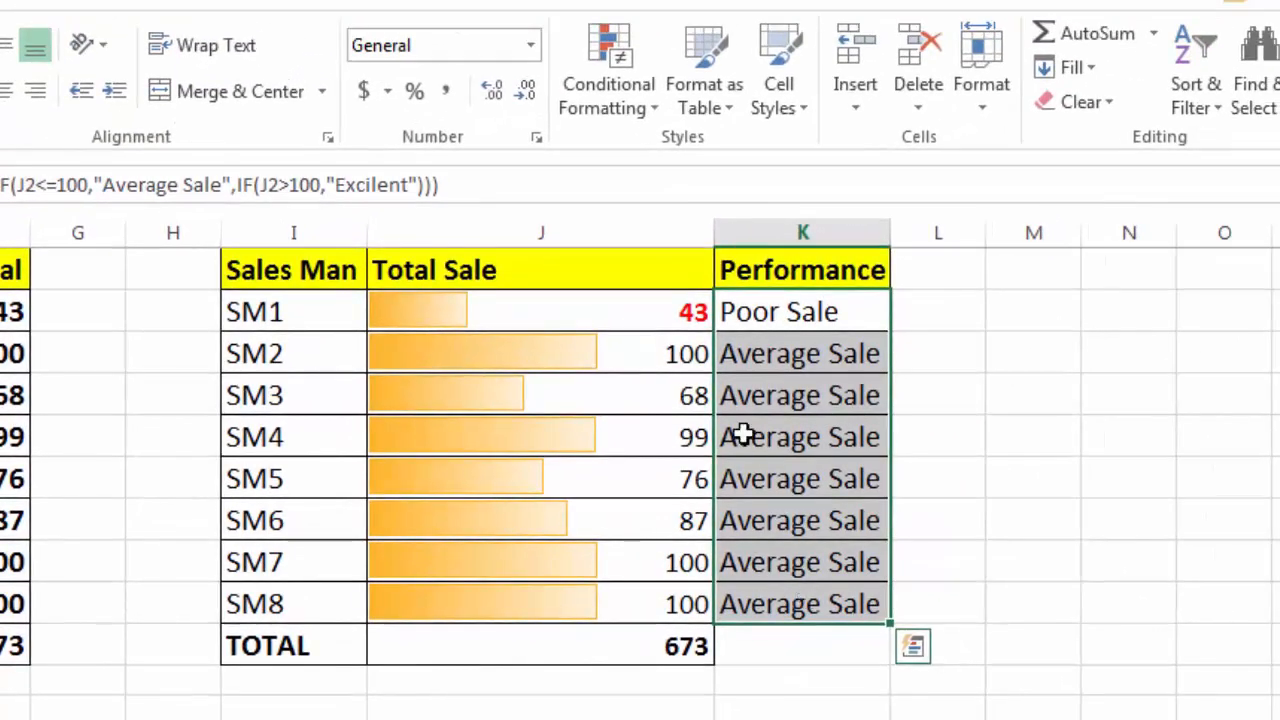
{"action": "left_click", "coordinate": [656, 109]}
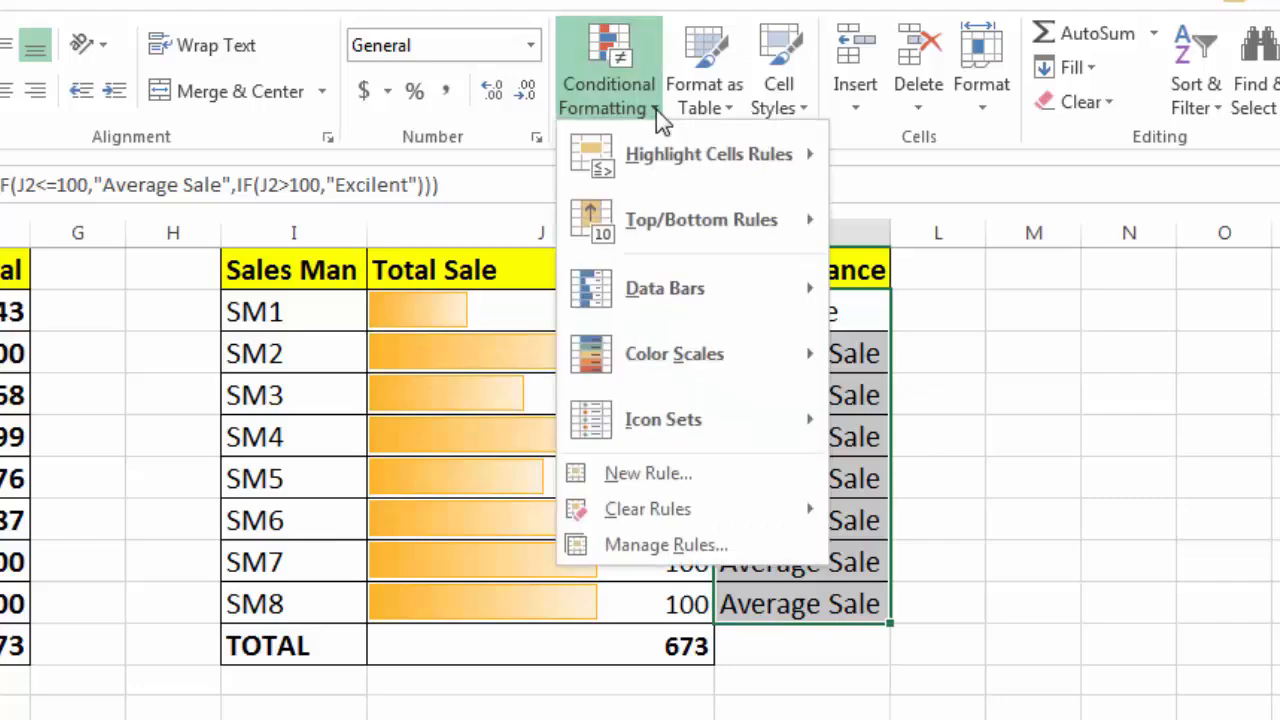
{"action": "left_click", "coordinate": [656, 109]}
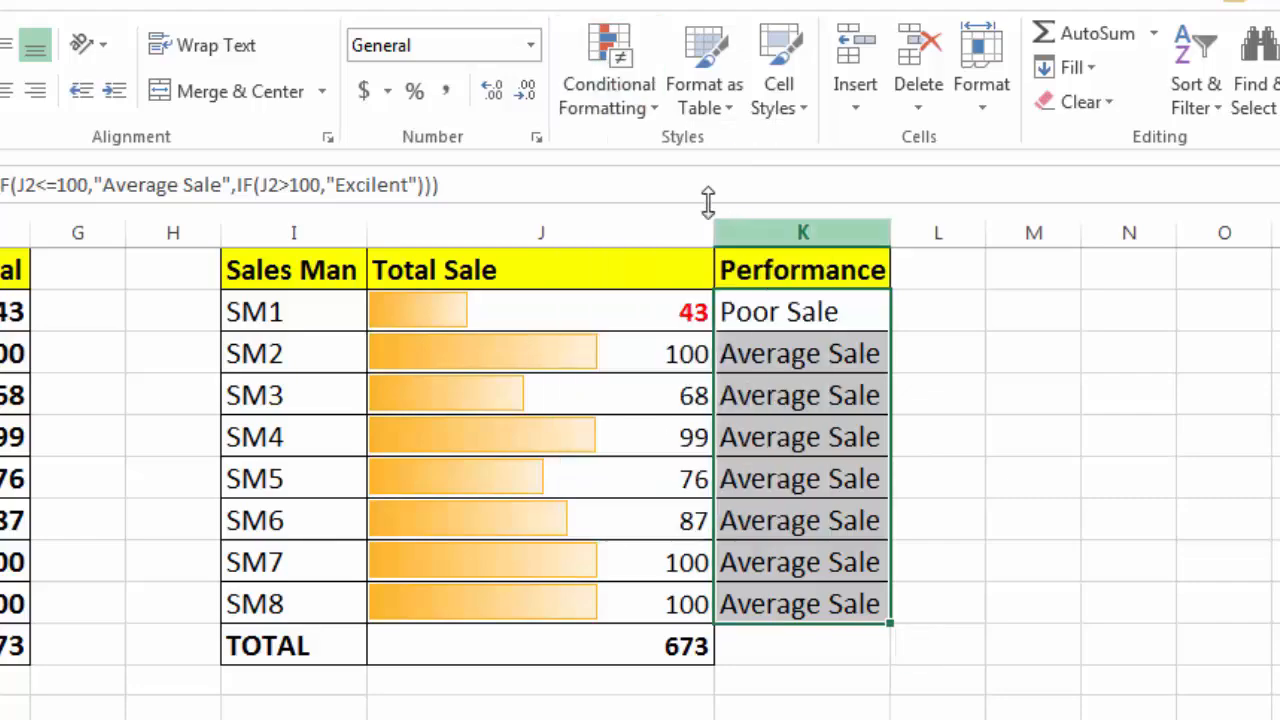
{"action": "left_click", "coordinate": [656, 110]}
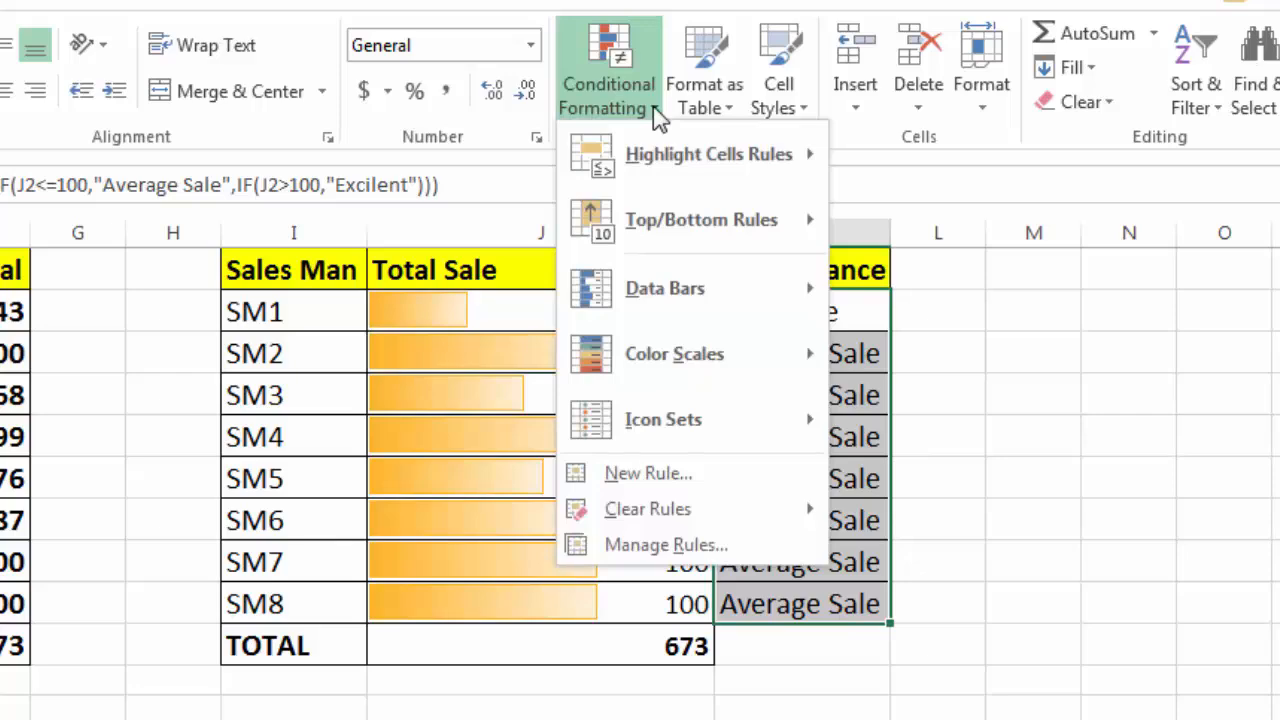
{"action": "mouse_move", "coordinate": [666, 152]}
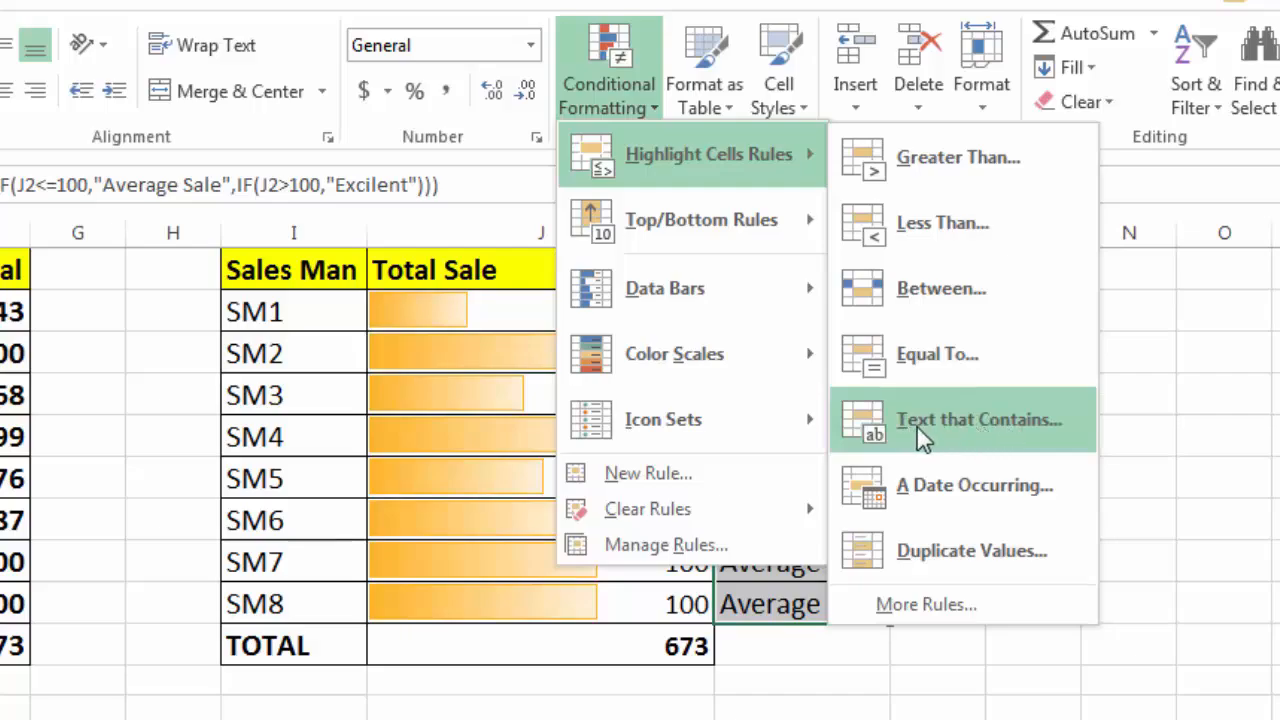
{"action": "left_click", "coordinate": [970, 422]}
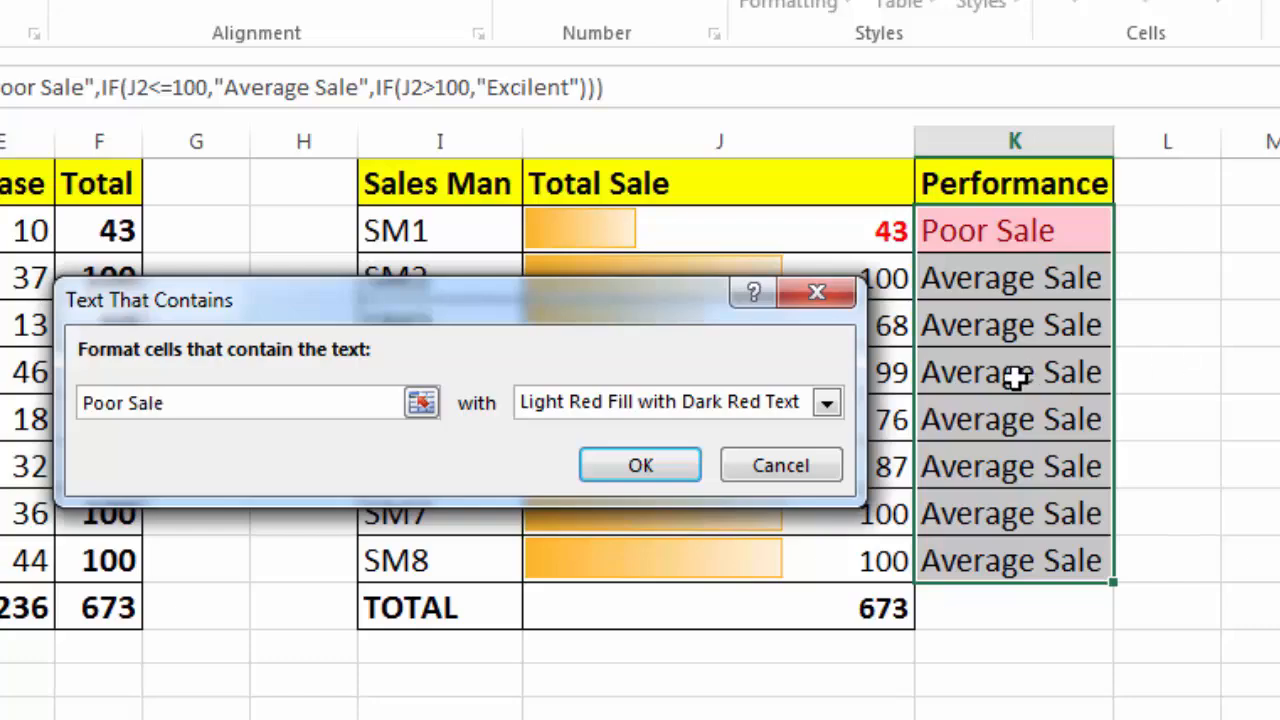
{"action": "left_click", "coordinate": [828, 404]}
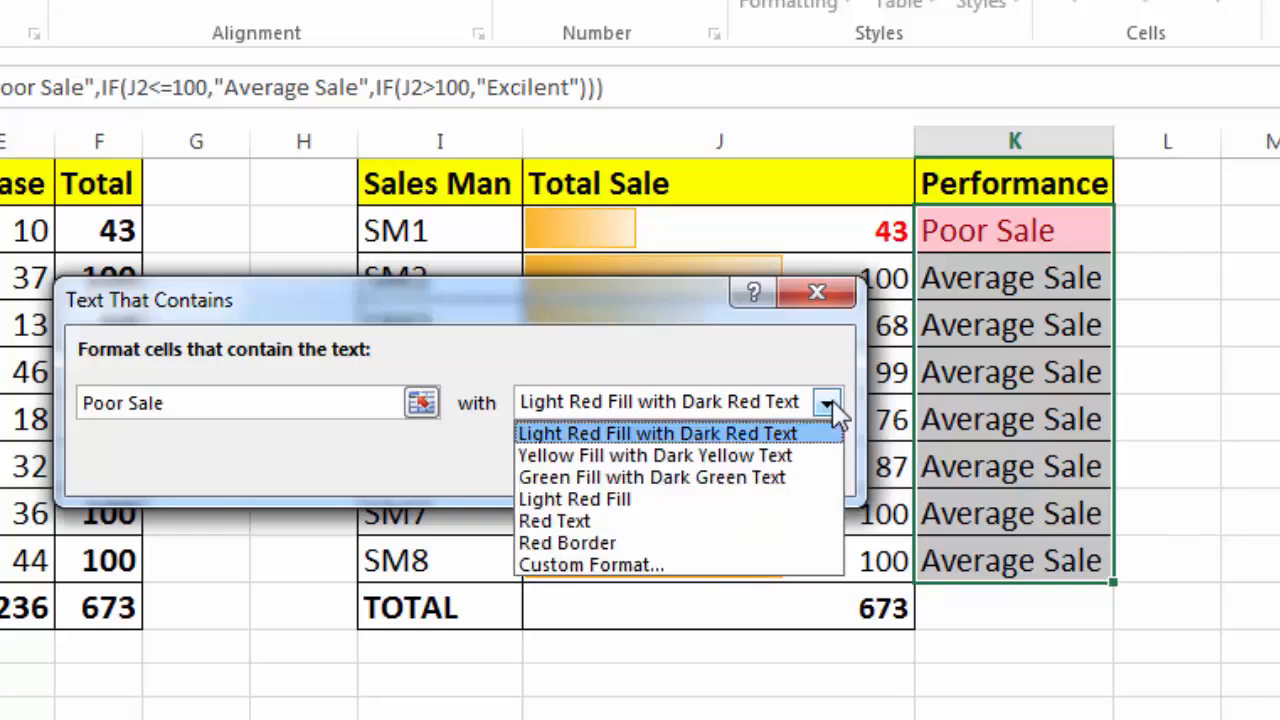
{"action": "left_click", "coordinate": [770, 436]}
{"action": "left_click", "coordinate": [680, 468]}
{"action": "left_click", "coordinate": [960, 415]}
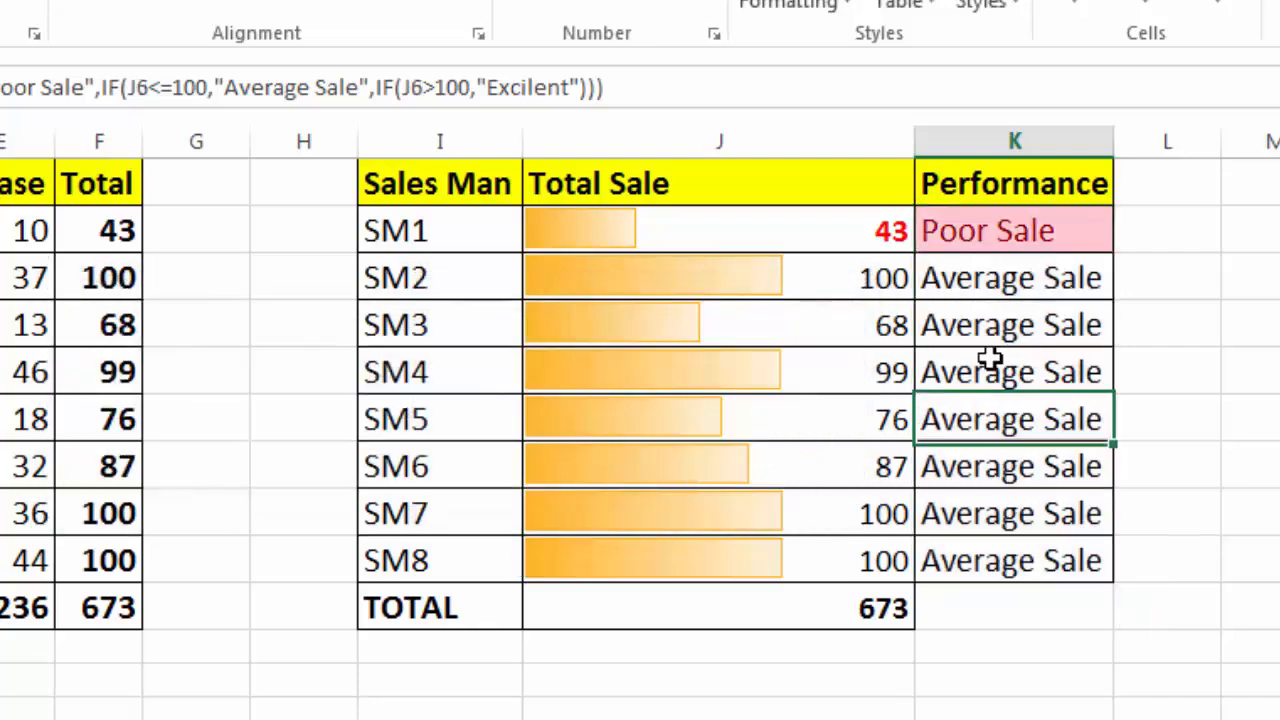
{"action": "left_click", "coordinate": [1205, 240]}
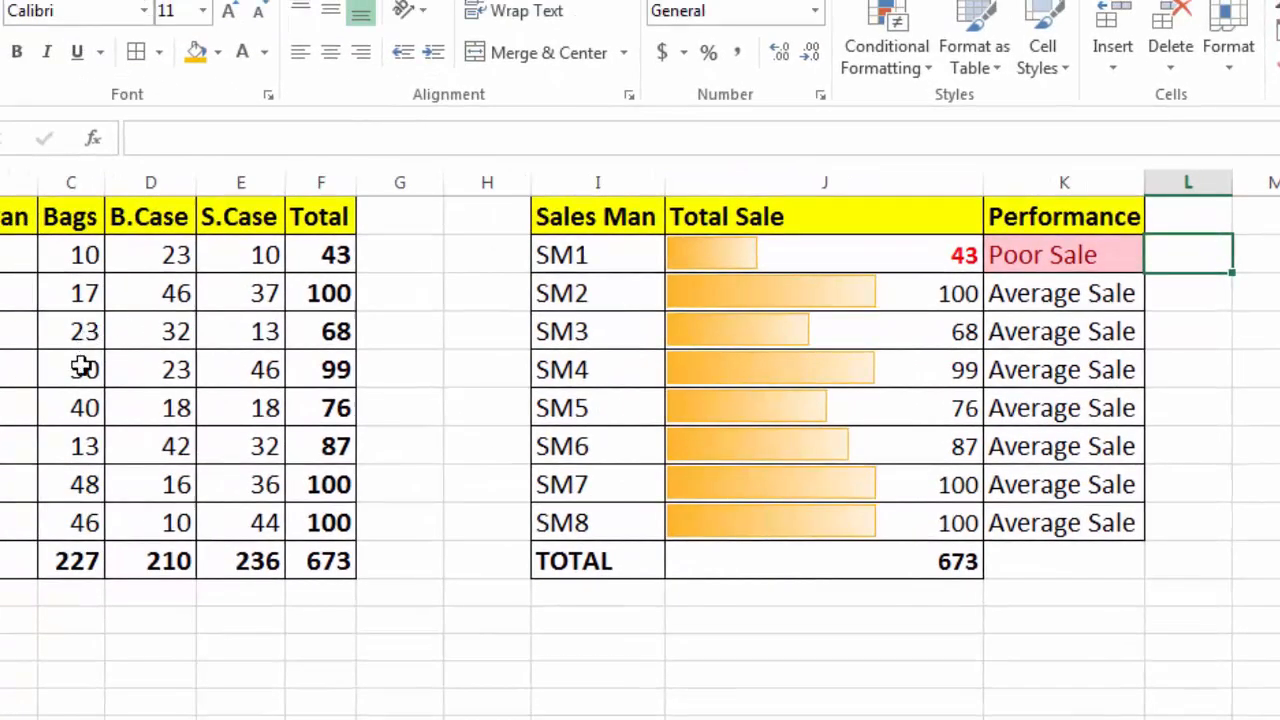
- Change the B.Case value of SM3 in cell D4 to 10
{"action": "left_click", "coordinate": [166, 330]}
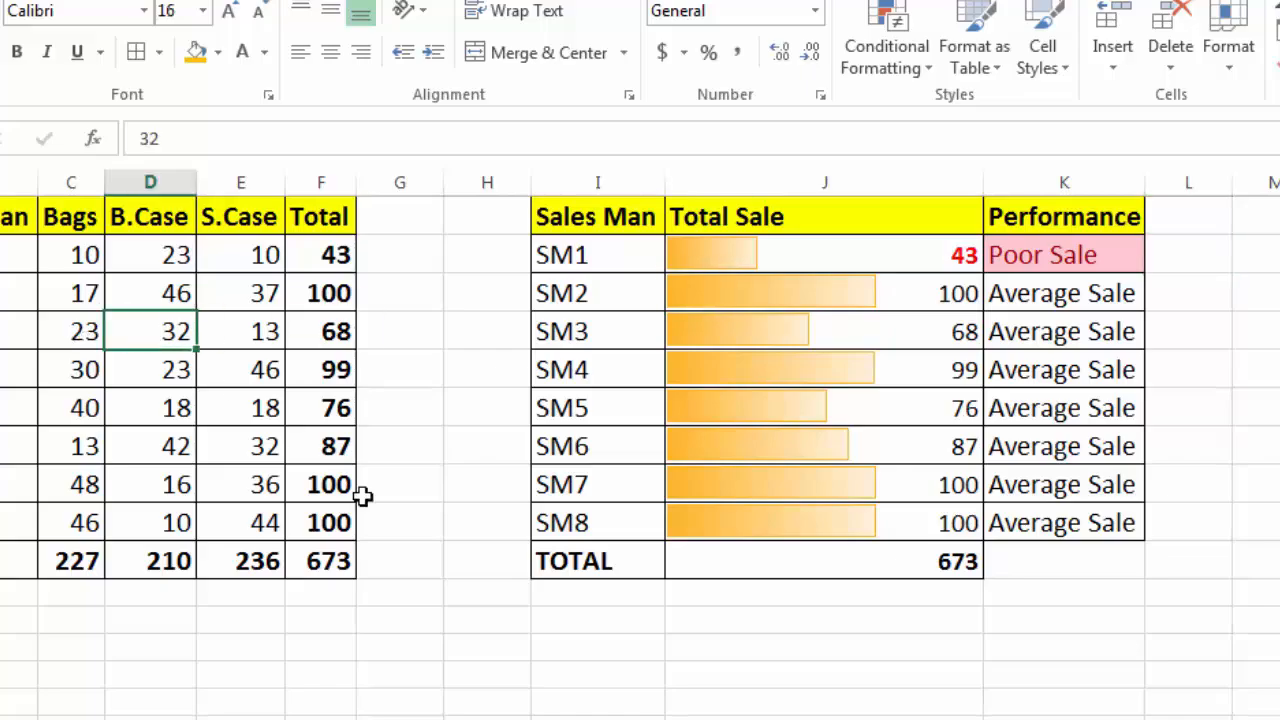
{"action": "type", "text": "10"}
{"action": "key", "text": "Return"}
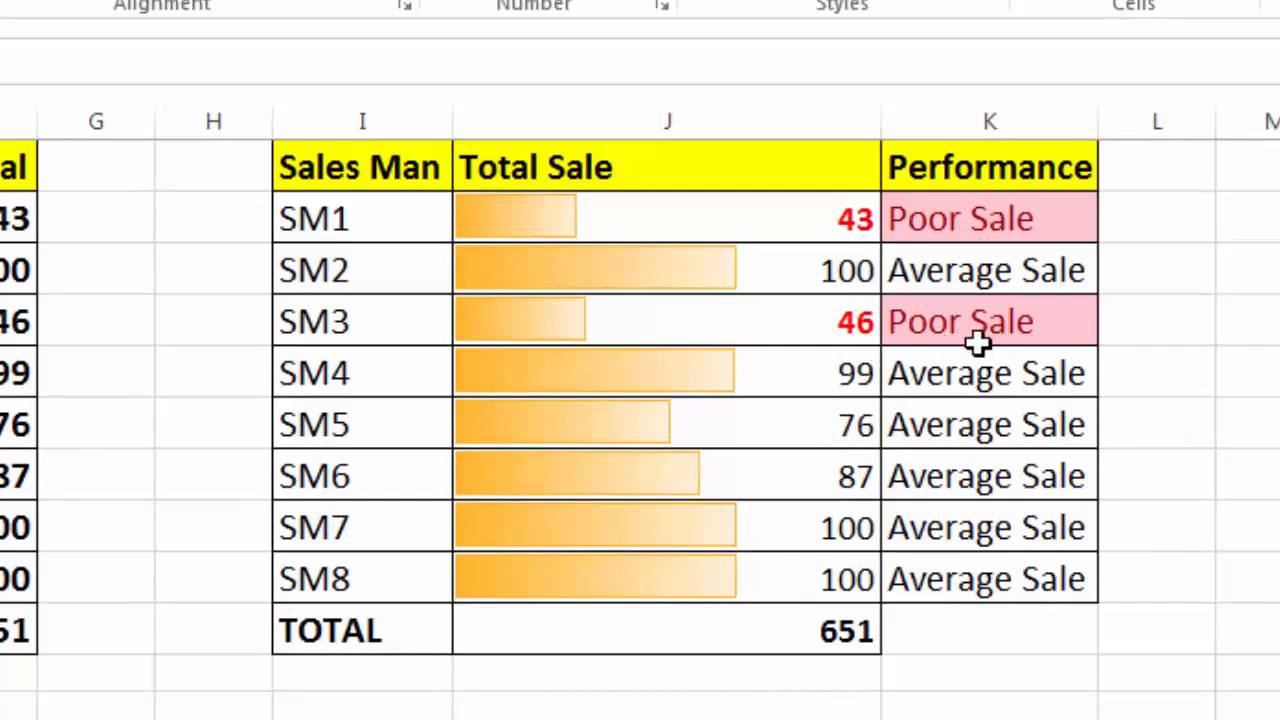
- Highlight Performance ratings of SM1 through SM8 containing the text "Excilent" with Green Fill with Dark Green Text
{"action": "left_click_drag", "start_coordinate": [986, 216], "coordinate": [1003, 573]}
{"action": "left_click", "coordinate": [798, 1]}
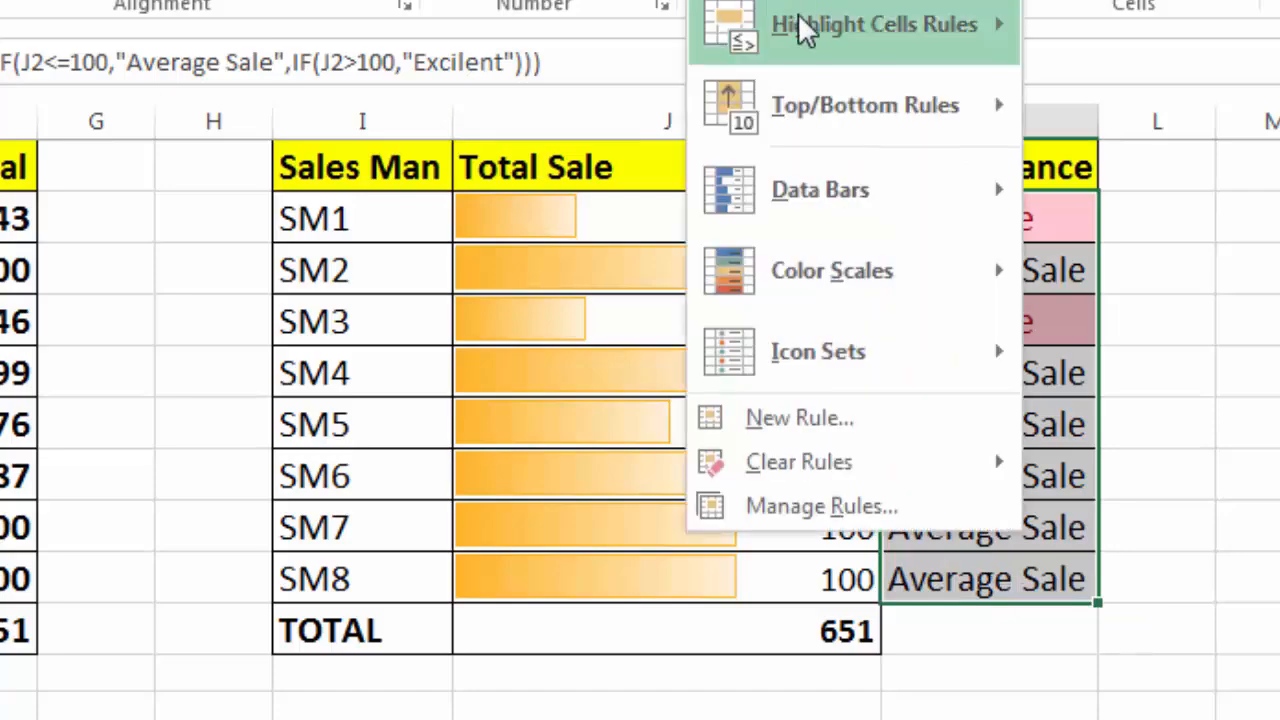
{"action": "mouse_move", "coordinate": [870, 38]}
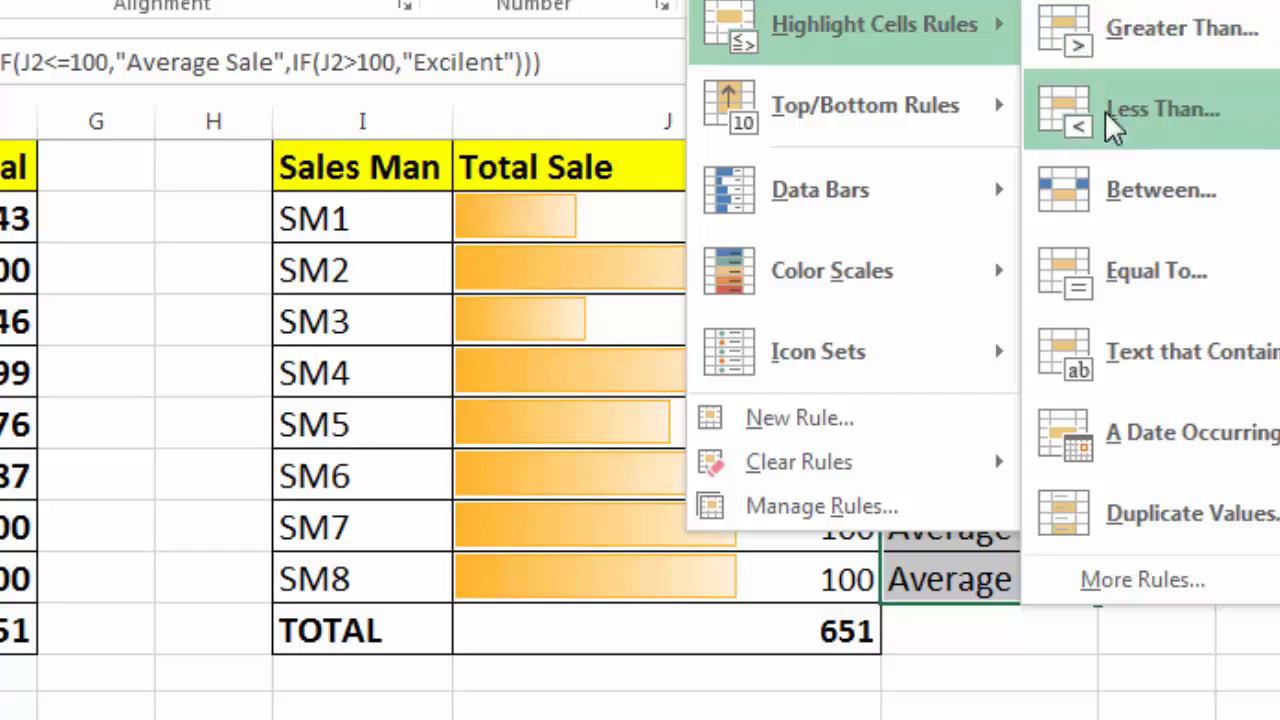
{"action": "left_click", "coordinate": [1145, 344]}
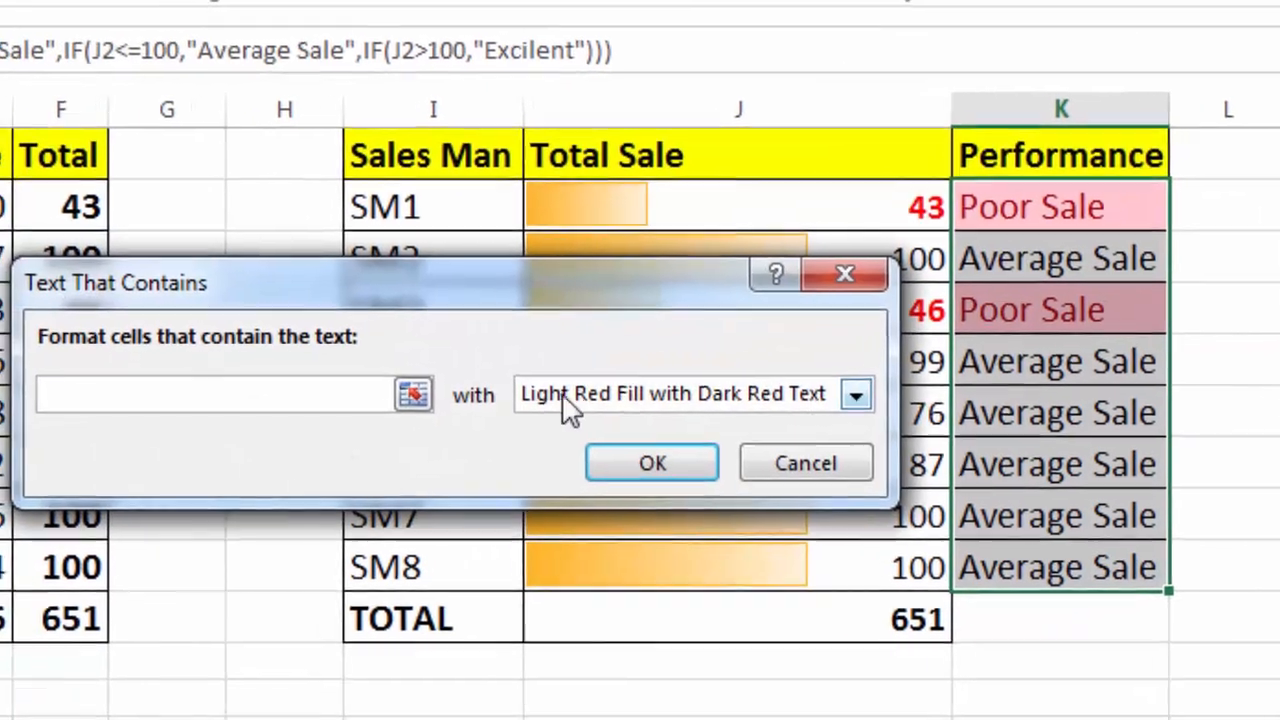
{"action": "type", "text": "E"}
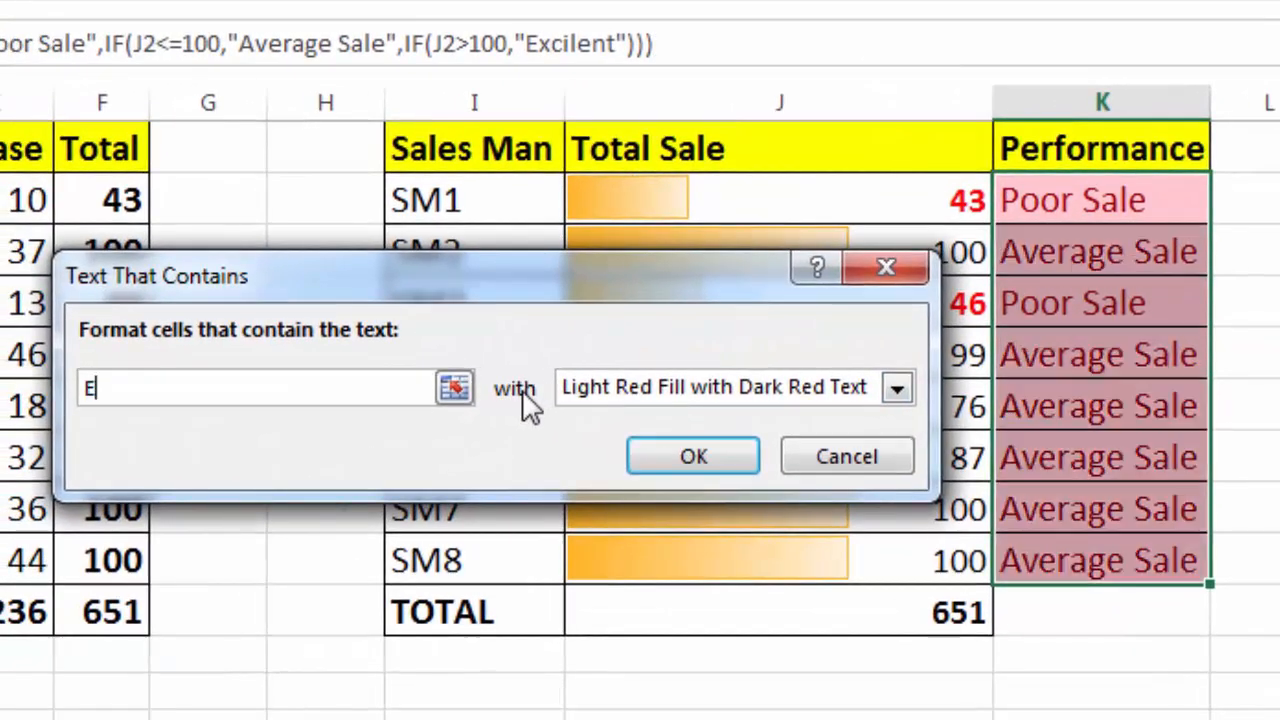
{"action": "type", "text": "xcilent"}
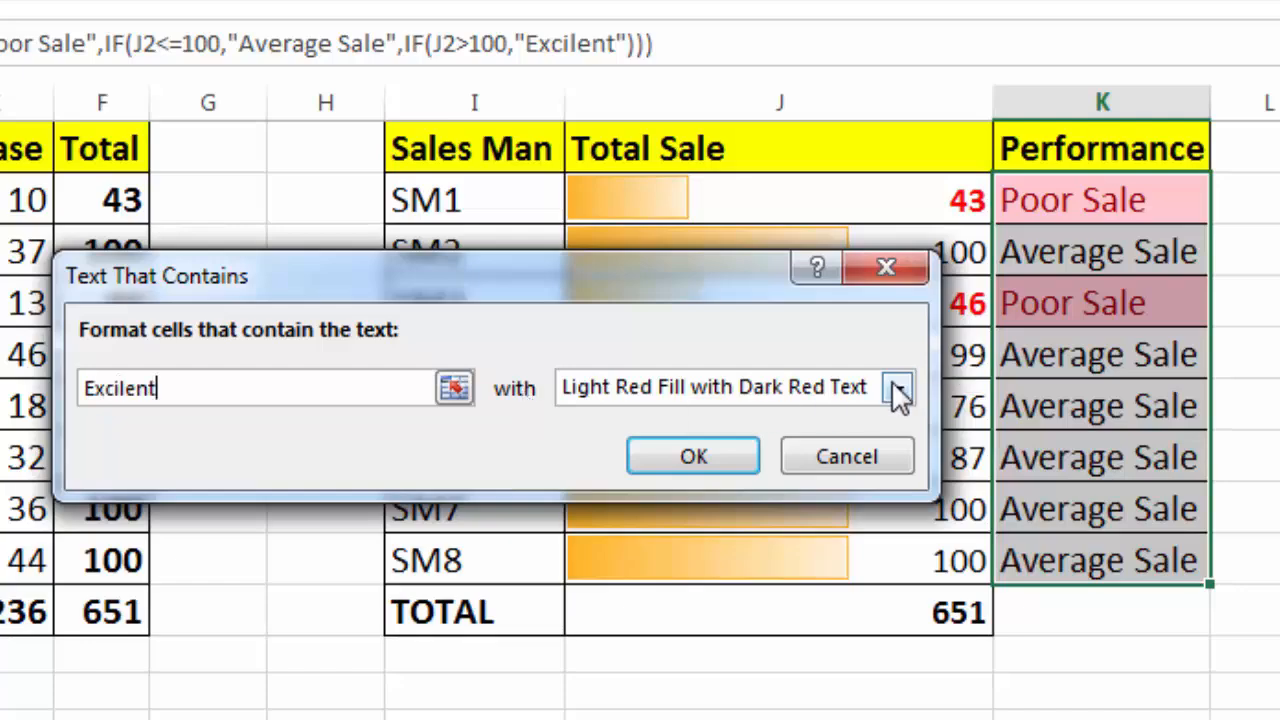
{"action": "left_click", "coordinate": [896, 392]}
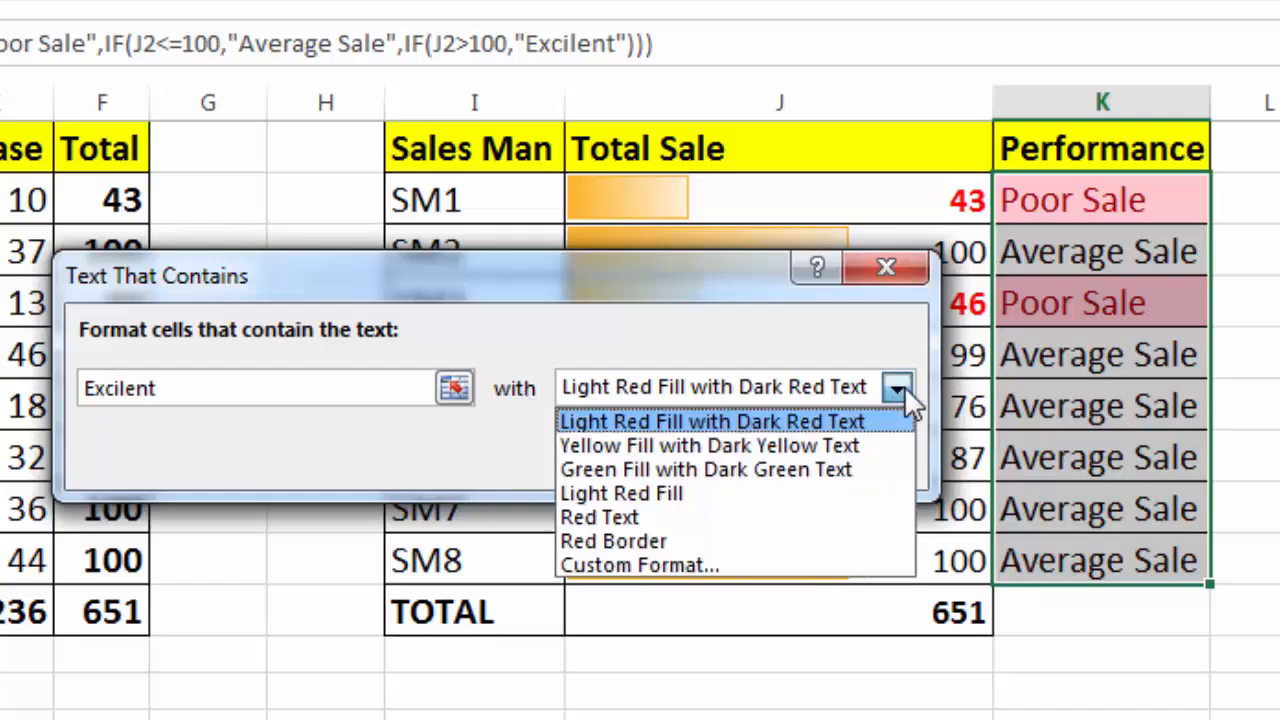
{"action": "left_click", "coordinate": [804, 466]}
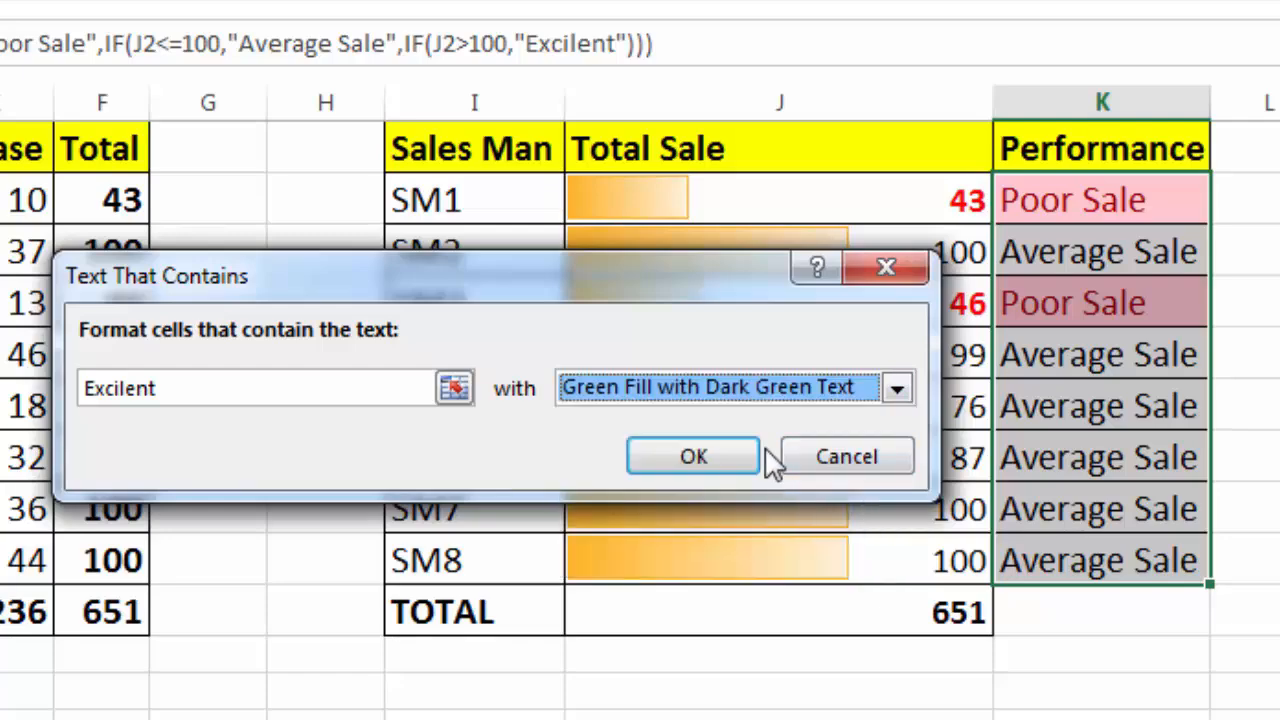
{"action": "left_click", "coordinate": [735, 456]}
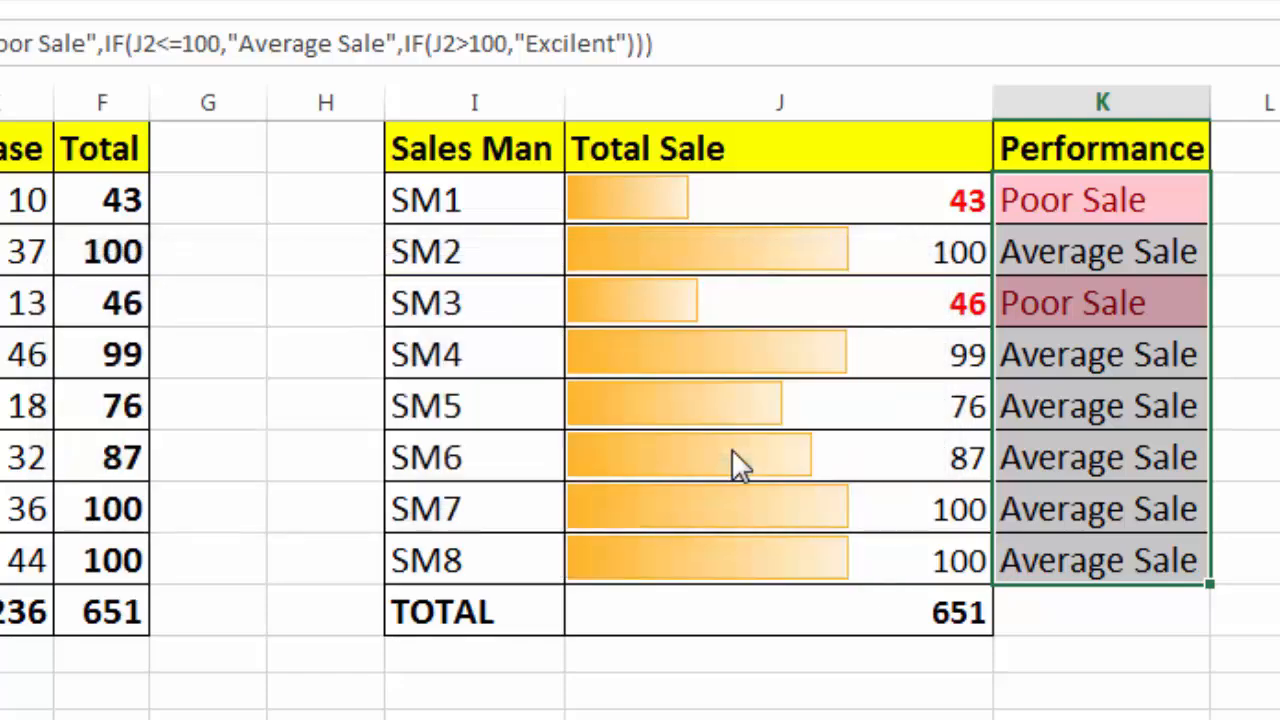
{"action": "left_click", "coordinate": [1020, 452]}
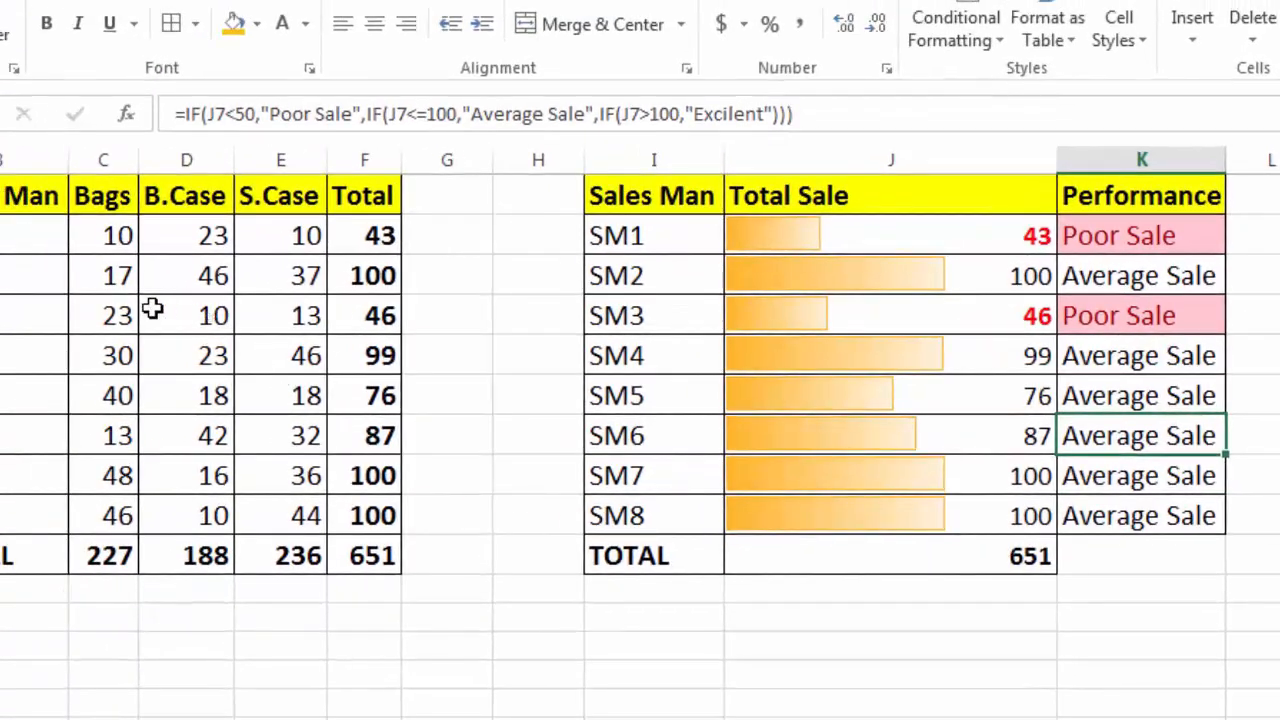
- Change the Bags value of SM2 in cell C3 to 59 and that of SM8 in cell C9 to 48
{"action": "left_click", "coordinate": [118, 277]}
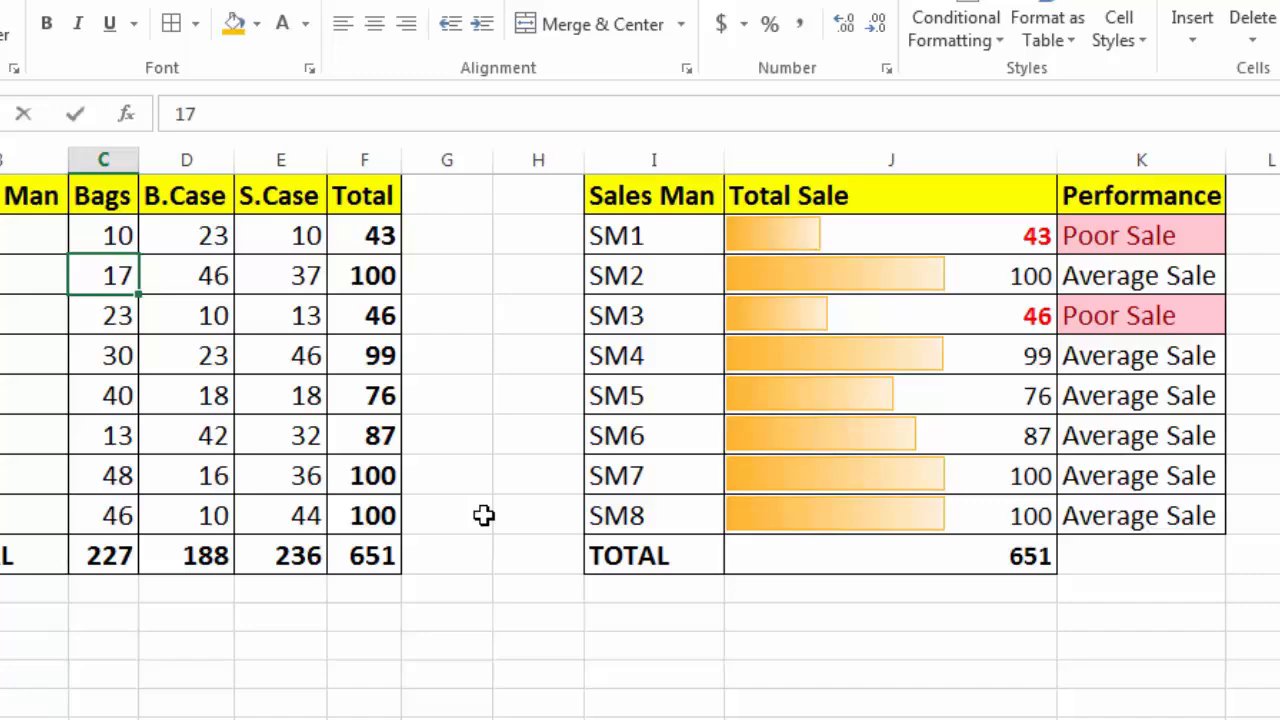
{"action": "type", "text": "59"}
{"action": "key", "text": "Tab"}
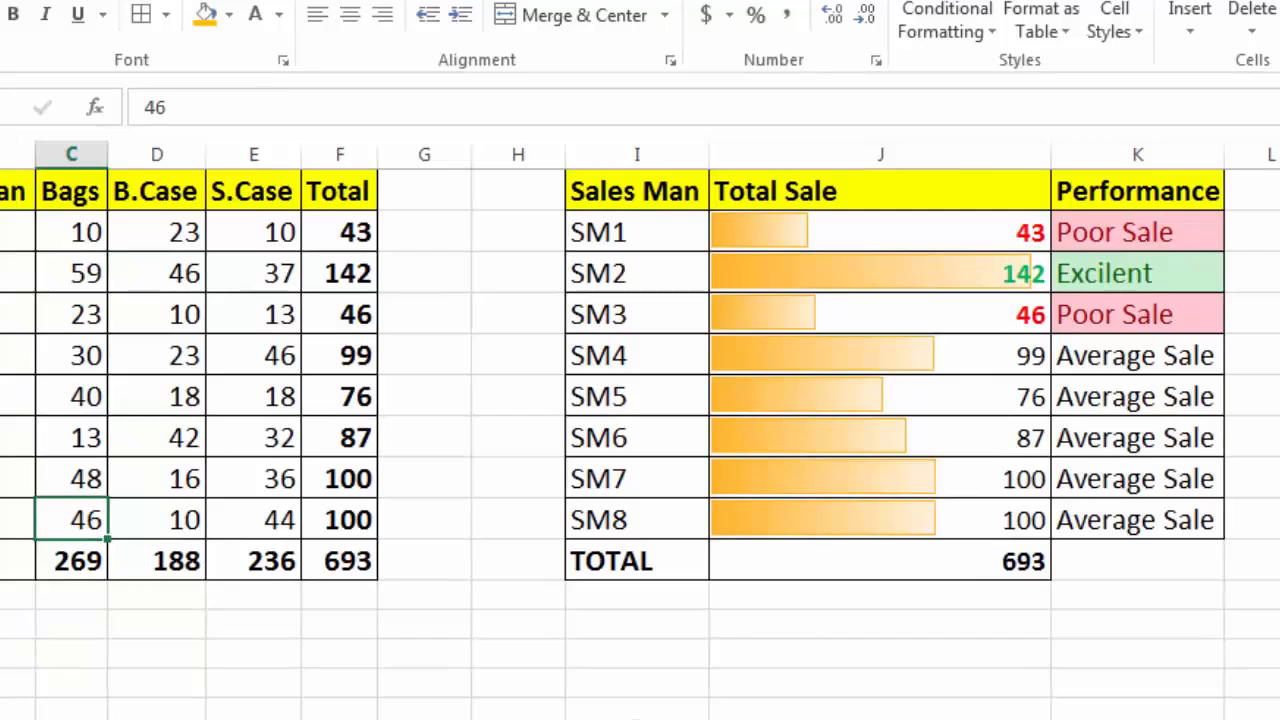
{"action": "type", "text": "48"}
{"action": "key", "text": "Return"}
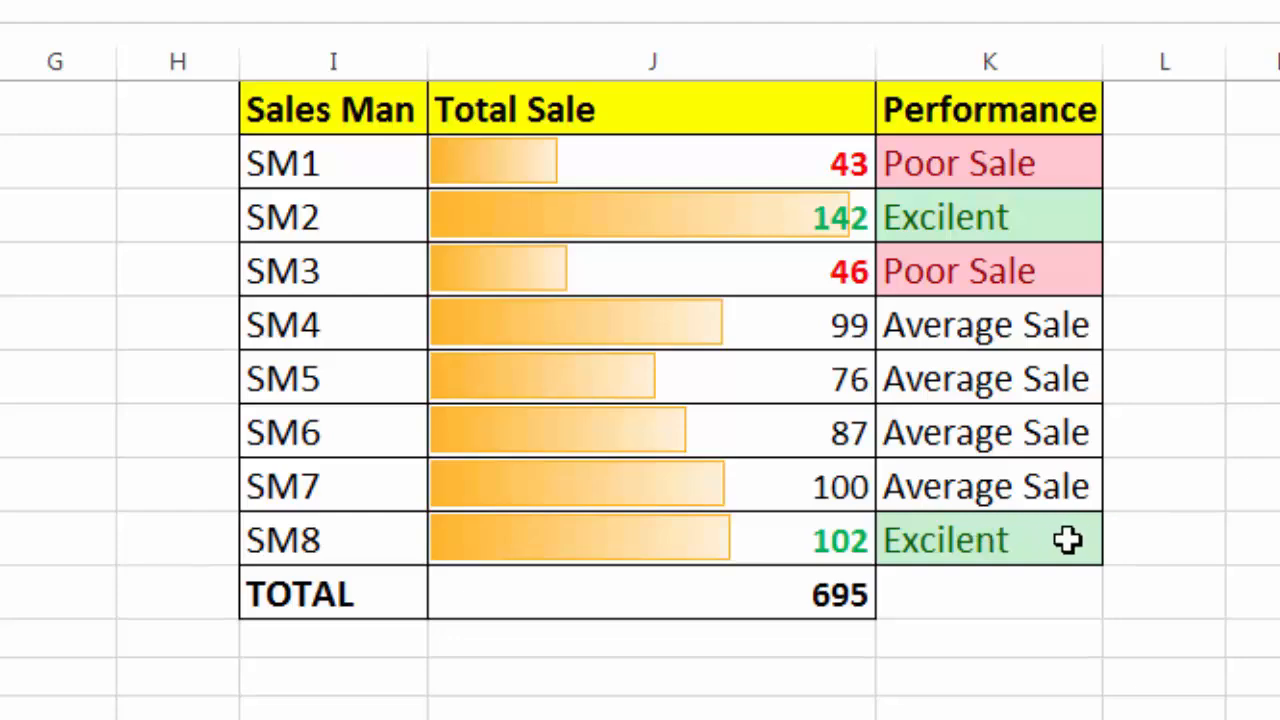
{"action": "left_click", "coordinate": [727, 662]}
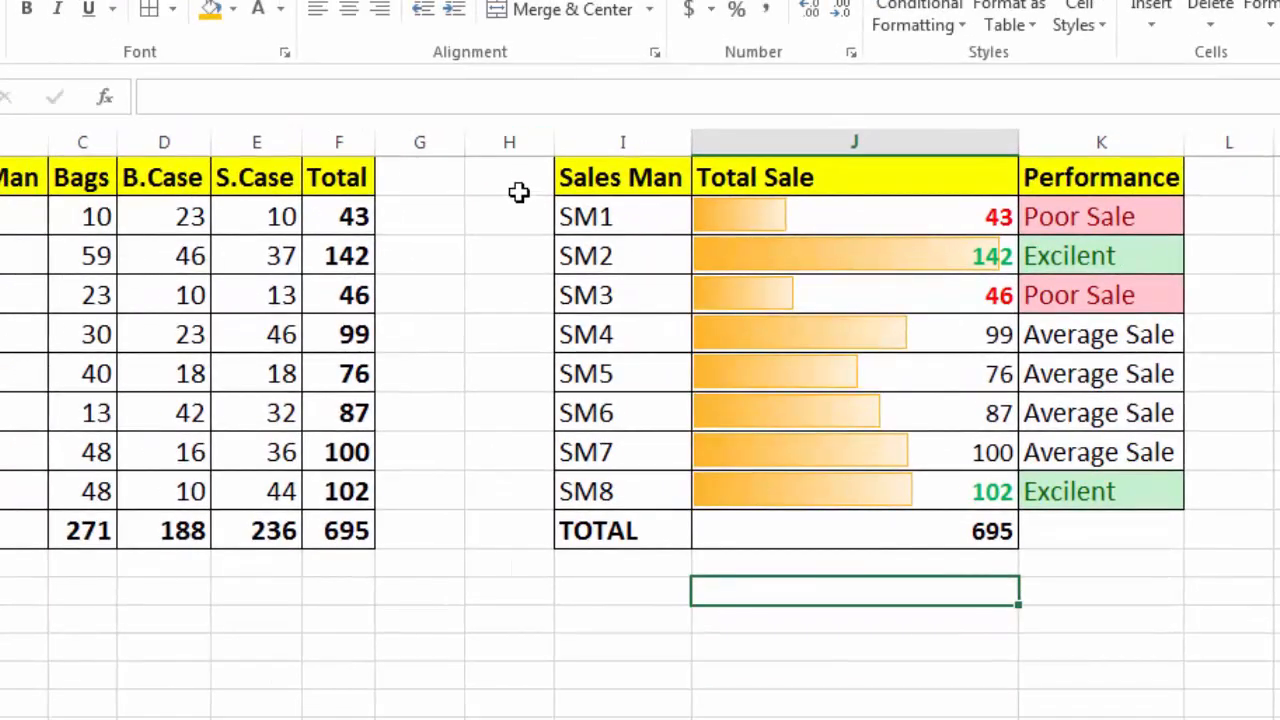
{"action": "left_click_drag", "start_coordinate": [518, 181], "coordinate": [1140, 588]}
{"action": "left_click", "coordinate": [1278, 530]}
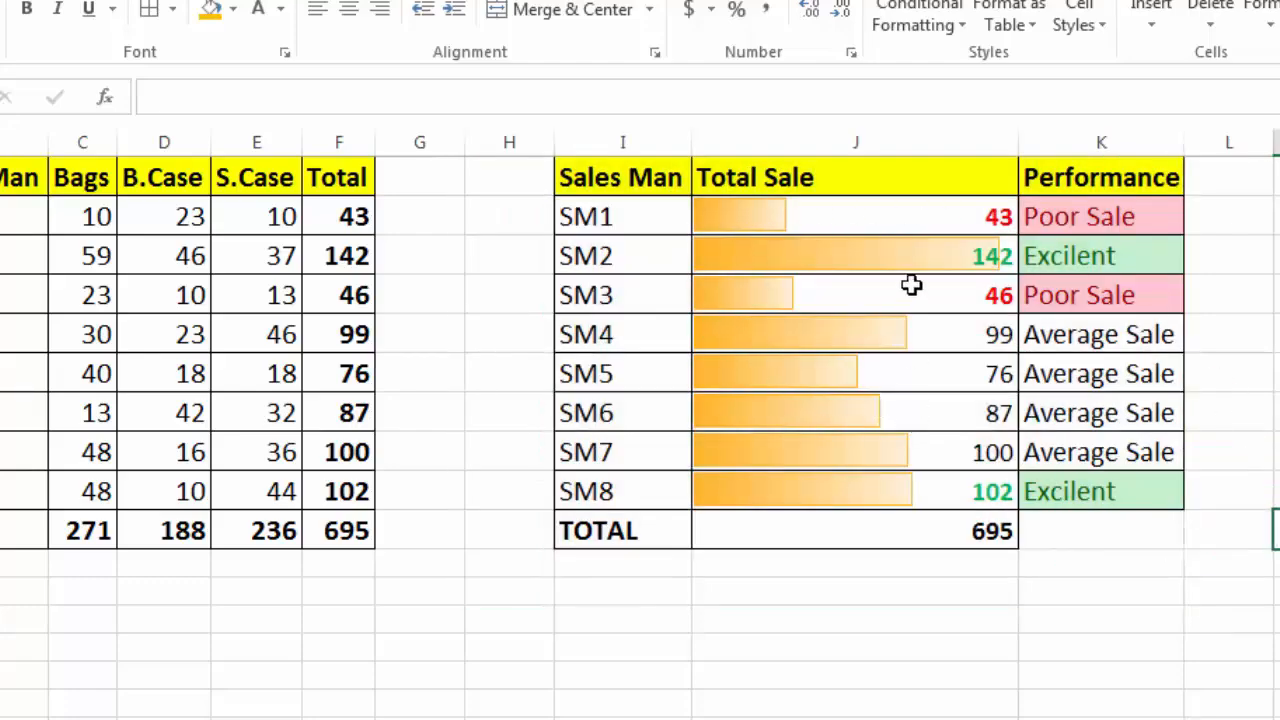
- Switch to the sheet with the Top 3 Sales man column and centre the Bags, B.Case and S.Case values of SM1 through SM8
{"action": "left_click", "coordinate": [1113, 604]}
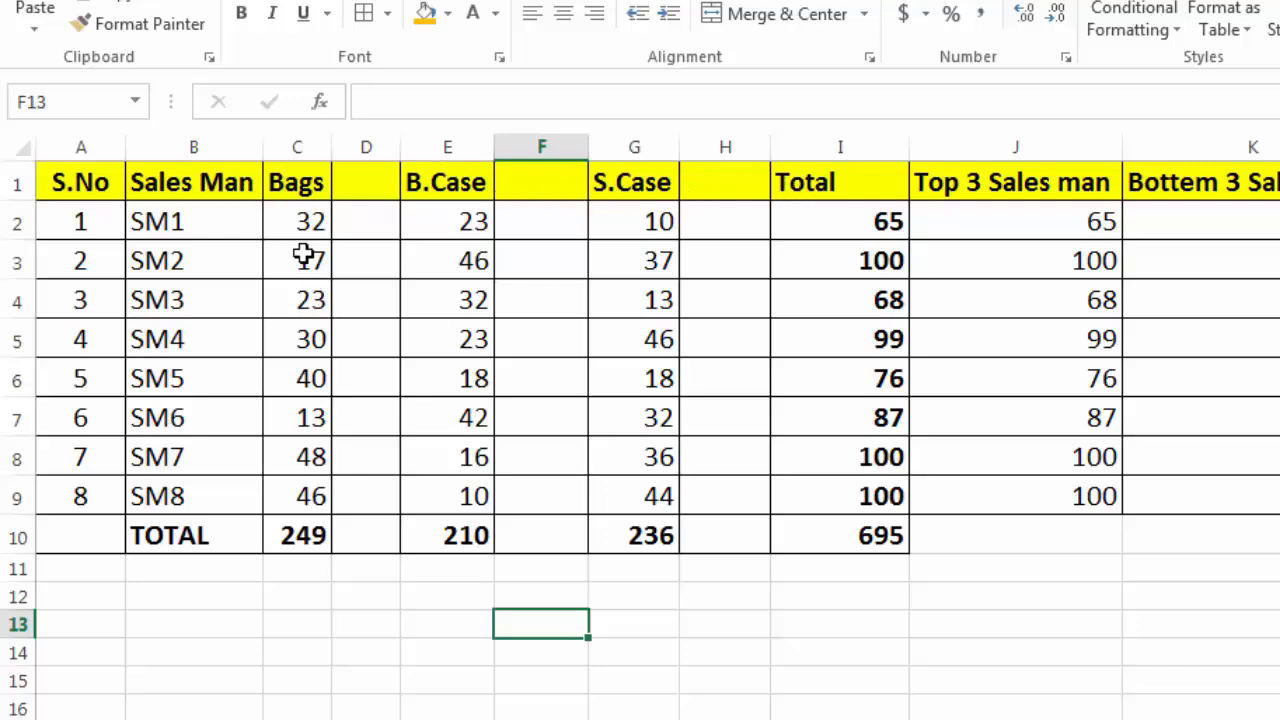
{"action": "left_click_drag", "start_coordinate": [300, 222], "coordinate": [304, 495]}
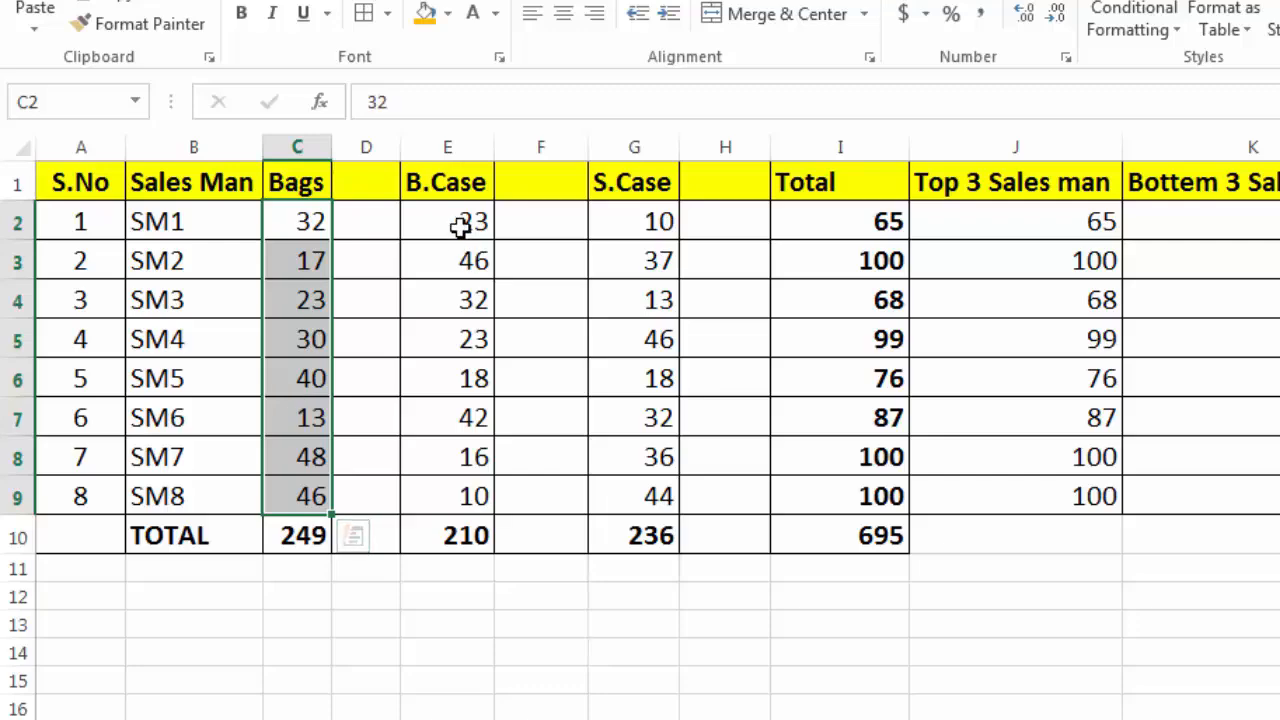
{"action": "left_click_drag", "start_coordinate": [460, 221], "coordinate": [464, 480]}
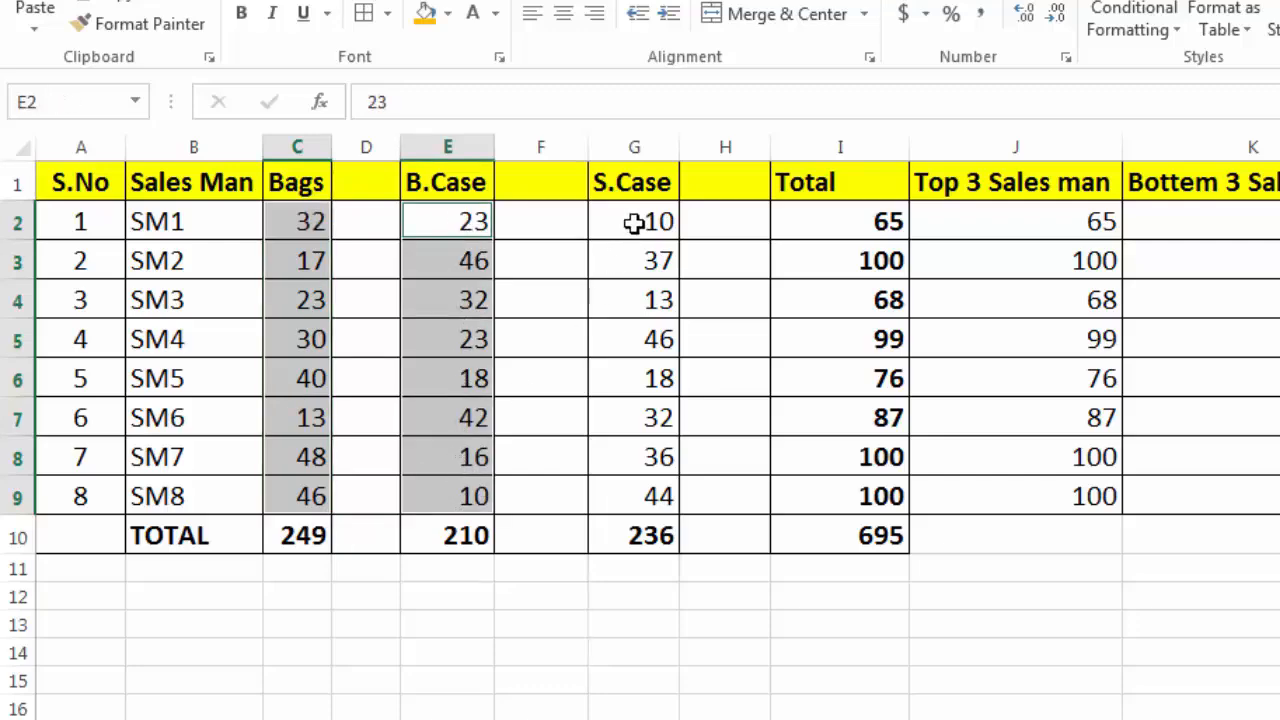
{"action": "left_click_drag", "start_coordinate": [634, 222], "coordinate": [638, 485]}
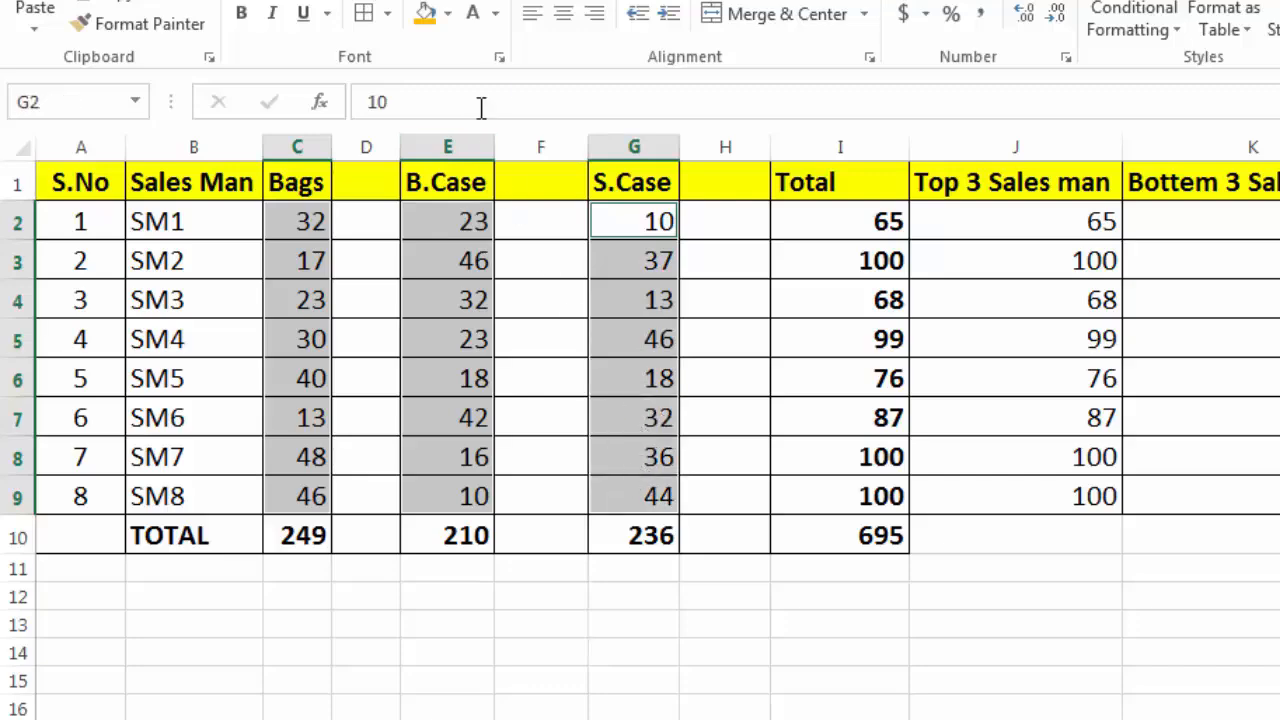
{"action": "left_click", "coordinate": [561, 13]}
{"action": "left_click", "coordinate": [357, 223]}
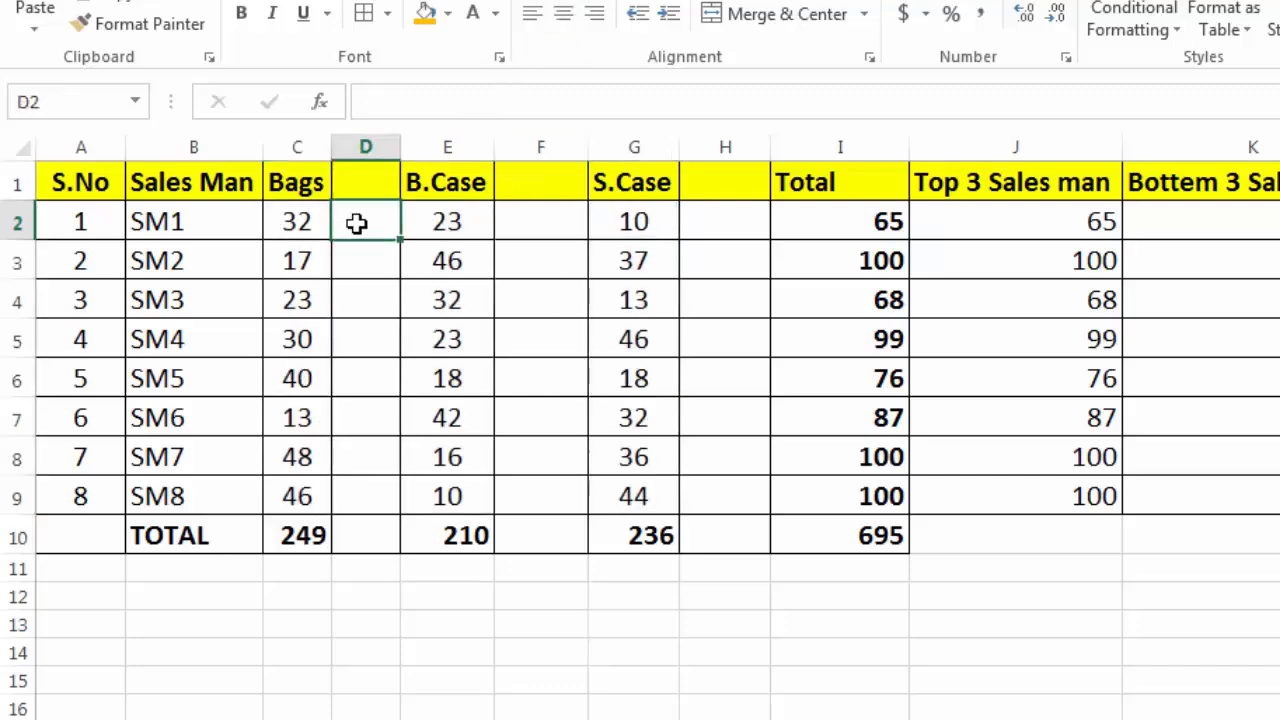
{"action": "left_click", "coordinate": [369, 263]}
{"action": "left_click", "coordinate": [374, 300]}
{"action": "left_click", "coordinate": [378, 340]}
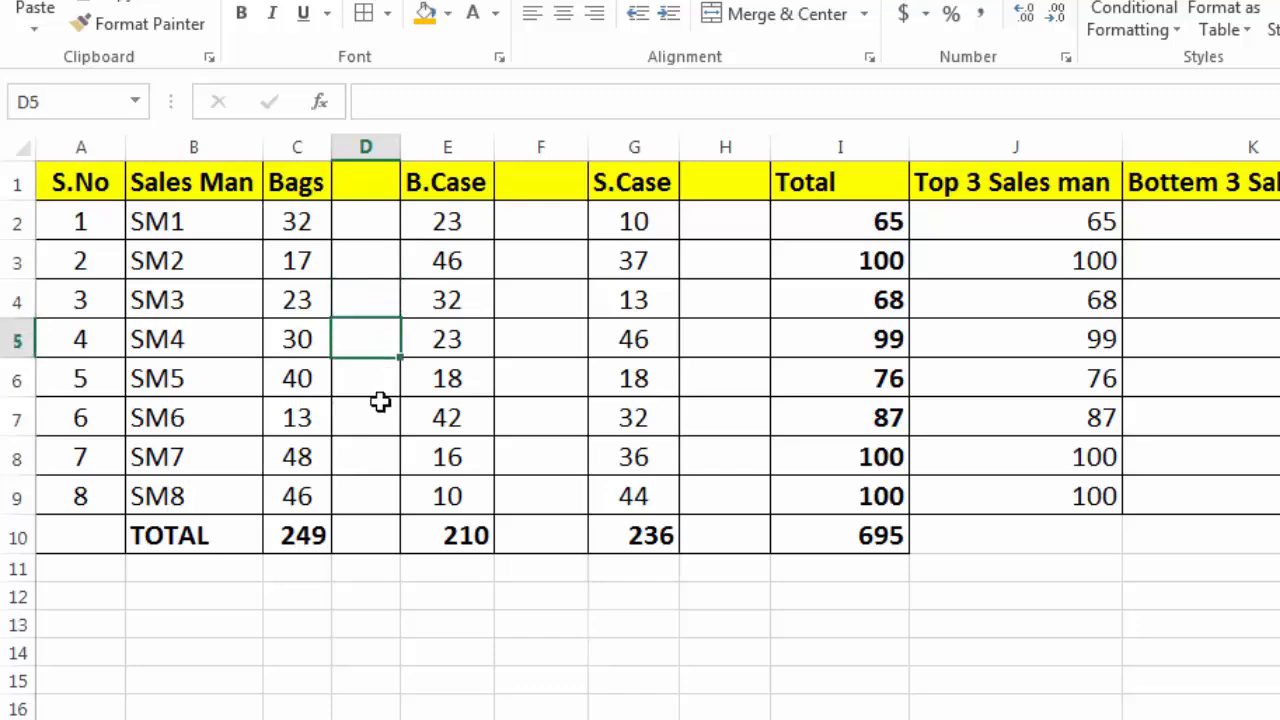
{"action": "left_click", "coordinate": [380, 412]}
{"action": "left_click", "coordinate": [377, 457]}
{"action": "left_click", "coordinate": [375, 530]}
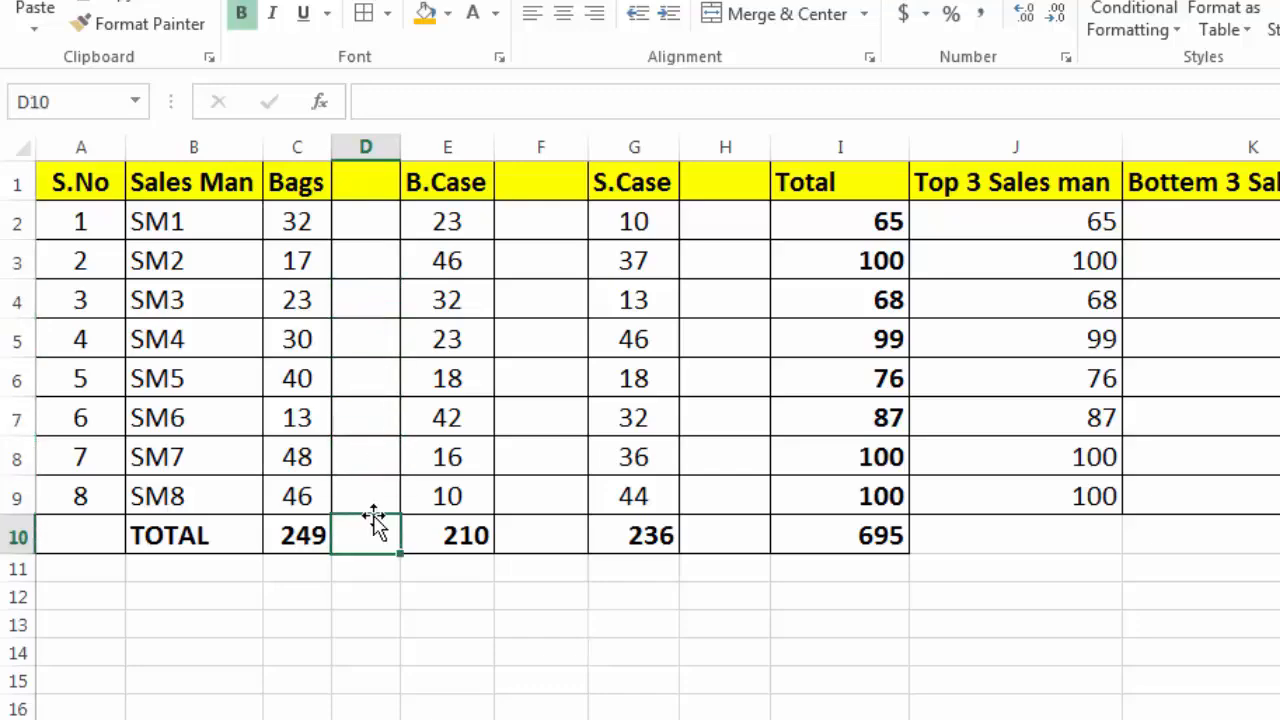
{"action": "left_click", "coordinate": [373, 420]}
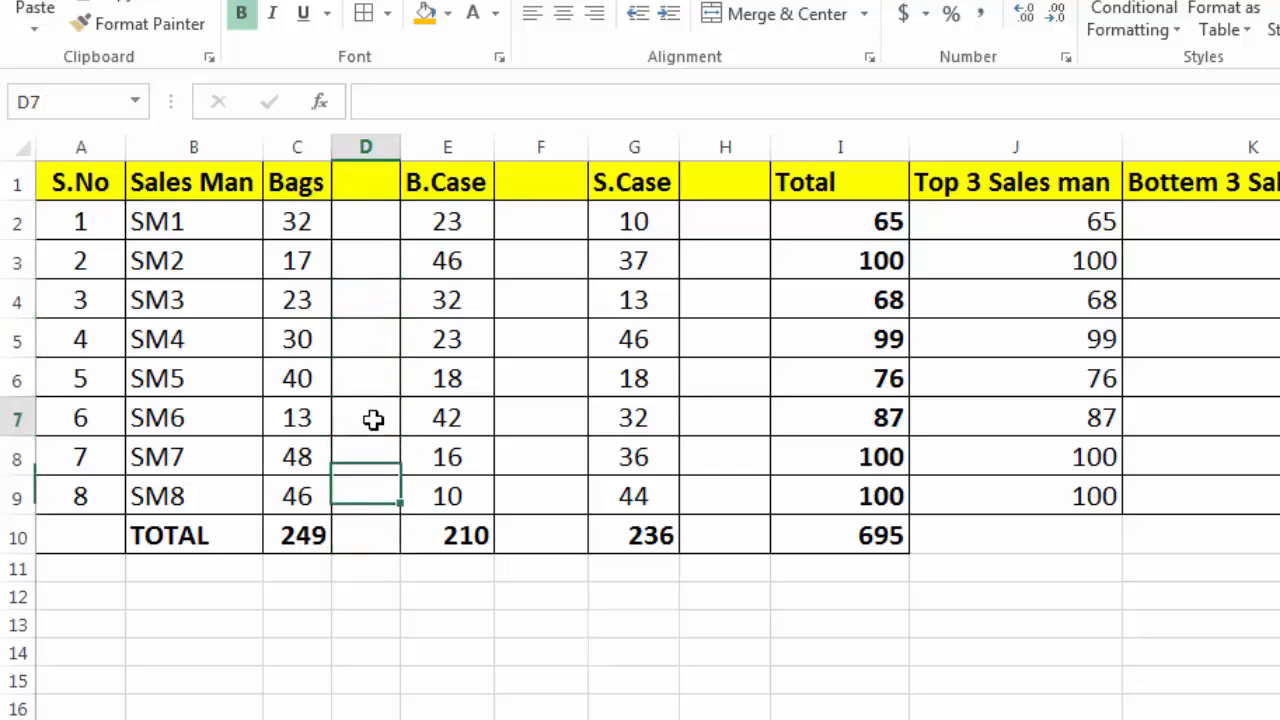
- Copy the Bags values of SM1 through SM8 into the empty adjacent cells D2:D9
{"action": "left_click_drag", "start_coordinate": [316, 214], "coordinate": [316, 483]}
{"action": "key", "text": "ctrl+c"}
{"action": "left_click", "coordinate": [377, 236]}
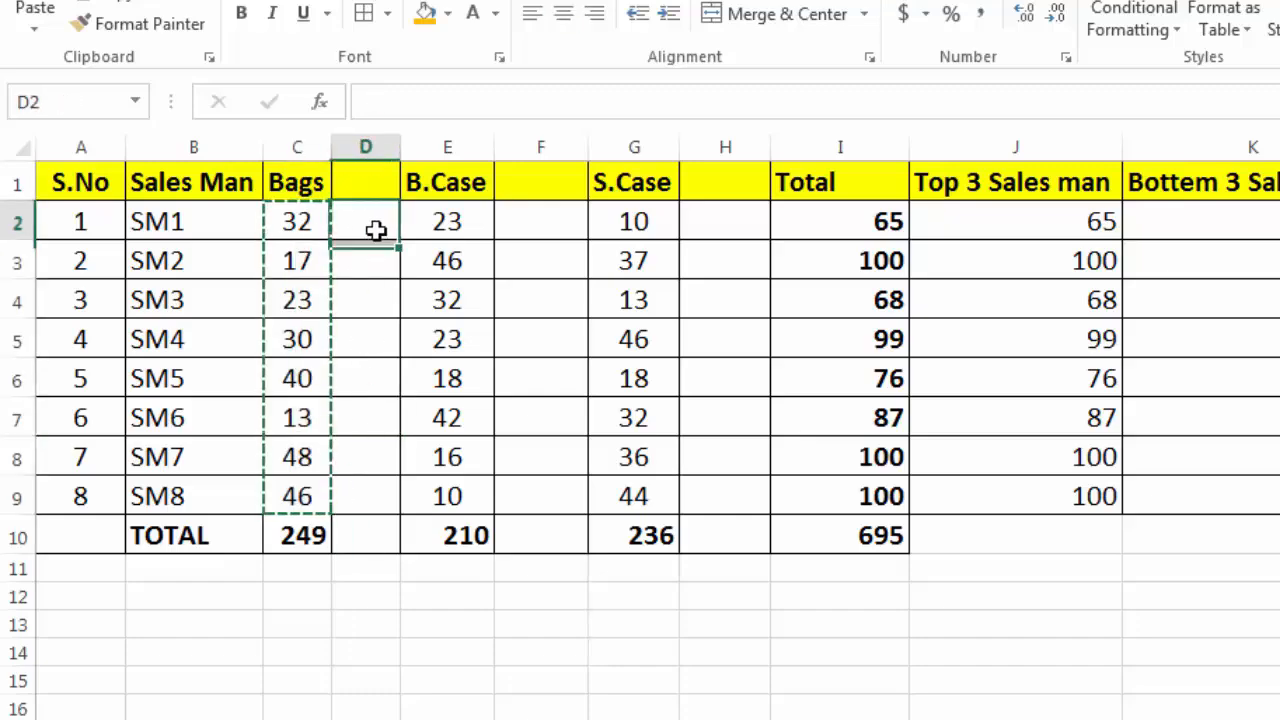
{"action": "key", "text": "ctrl+v"}
- Copy the B.Case values of SM1 through SM8 into the empty adjacent cells F2:F9
{"action": "left_click_drag", "start_coordinate": [455, 217], "coordinate": [466, 486]}
{"action": "key", "text": "ctrl+c"}
{"action": "left_click", "coordinate": [534, 234]}
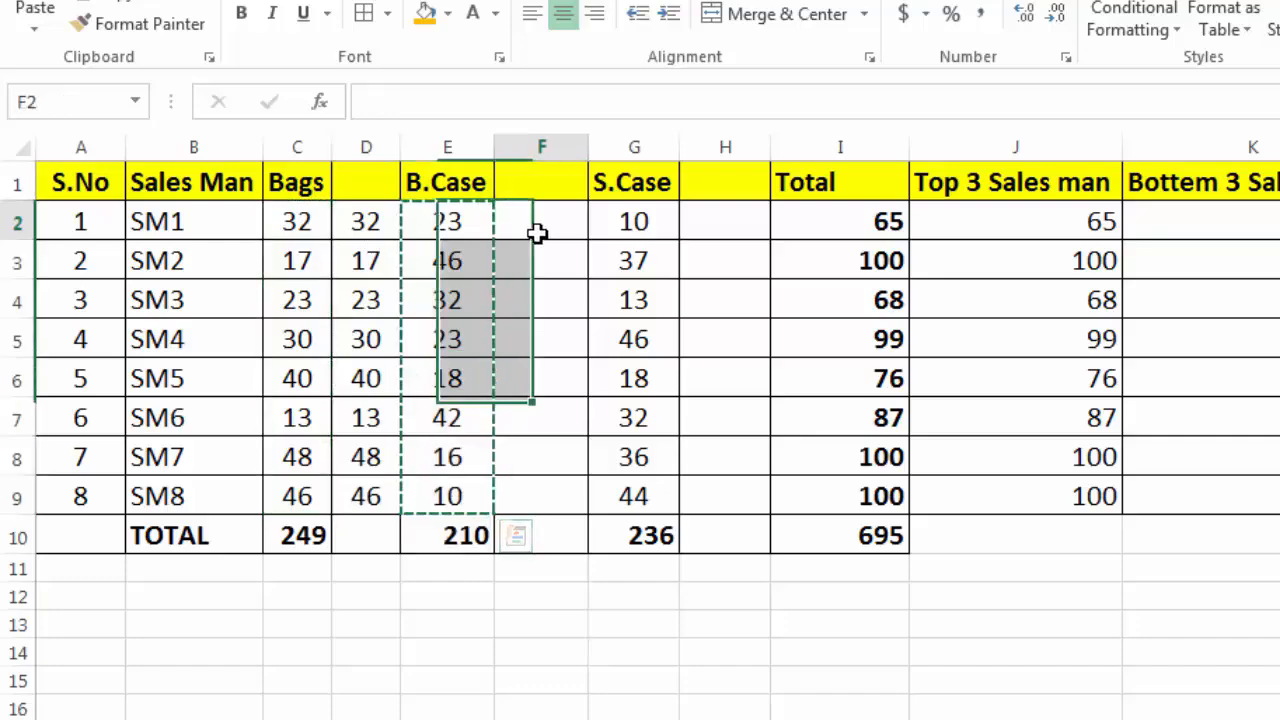
{"action": "key", "text": "ctrl+v"}
- Copy the S.Case values of SM1 through SM8 into the empty adjacent cells H2:H9
{"action": "left_click_drag", "start_coordinate": [630, 214], "coordinate": [648, 494]}
{"action": "key", "text": "ctrl+c"}
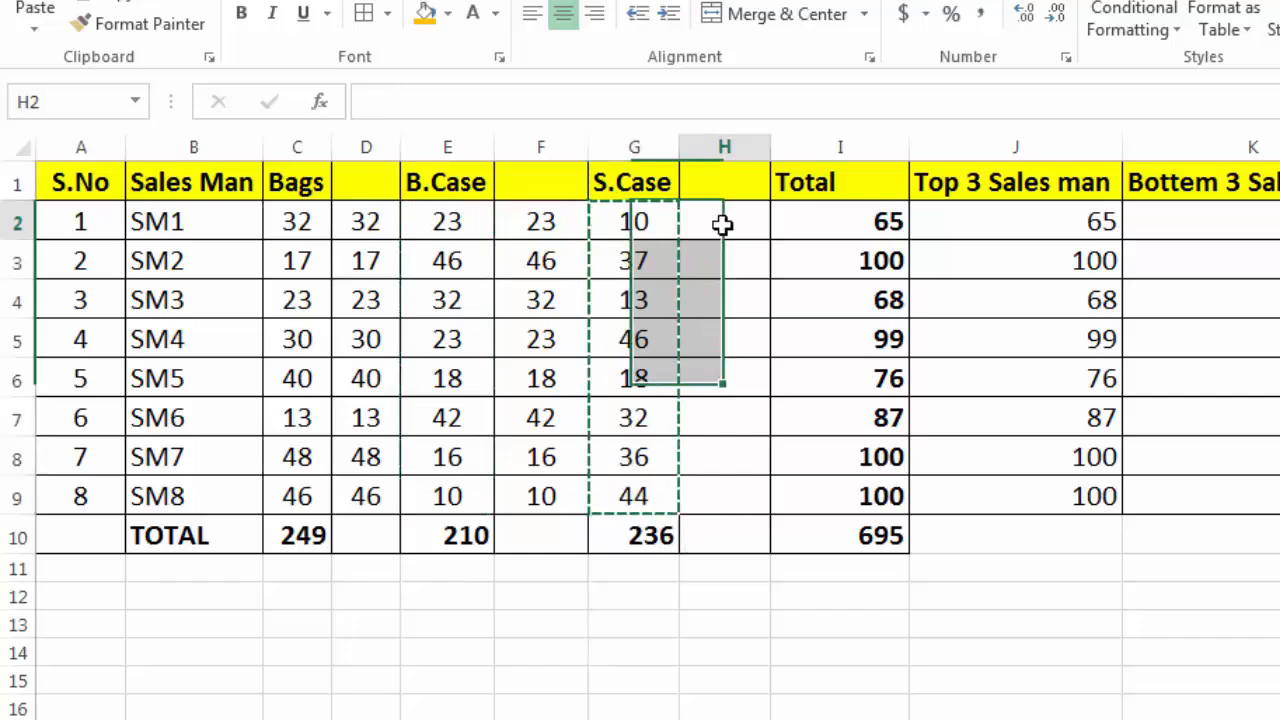
{"action": "left_click", "coordinate": [724, 222]}
{"action": "key", "text": "ctrl+v"}
{"action": "left_click", "coordinate": [730, 258]}
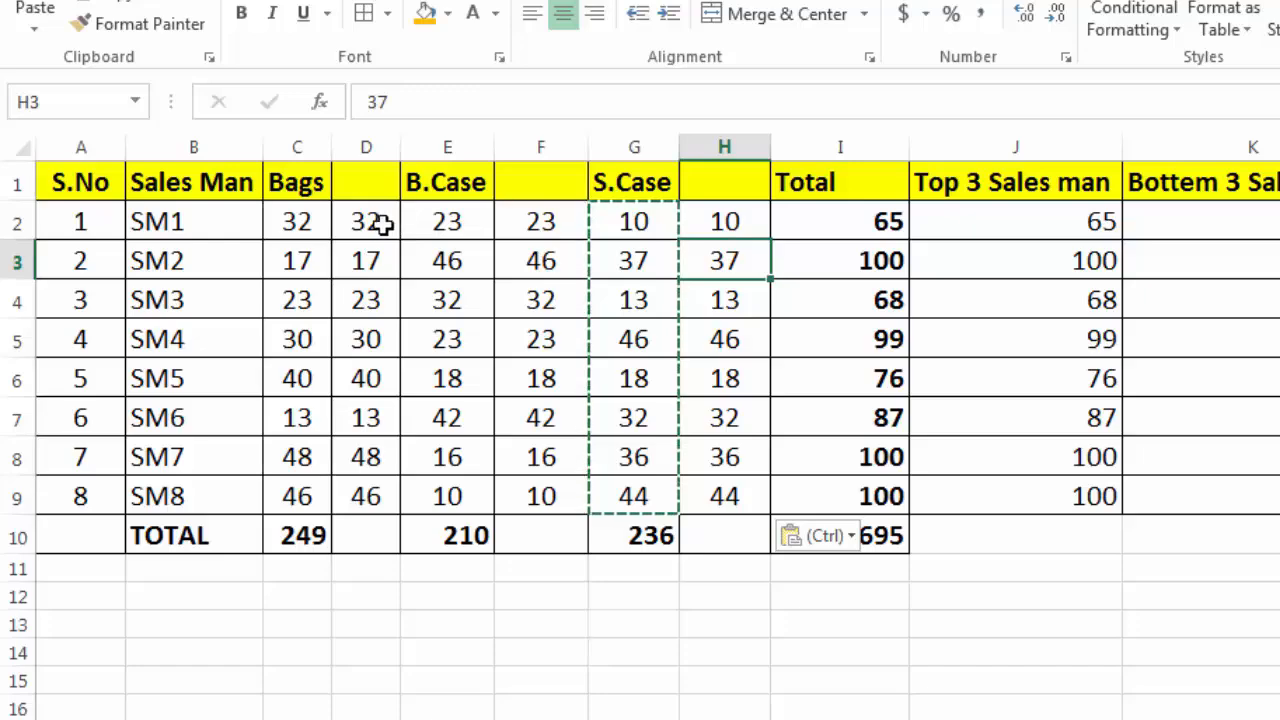
- Start a custom data bar formatting rule for the copied values in D2:D9, F2:F9 and H2:H9
{"action": "left_click_drag", "start_coordinate": [375, 220], "coordinate": [366, 490]}
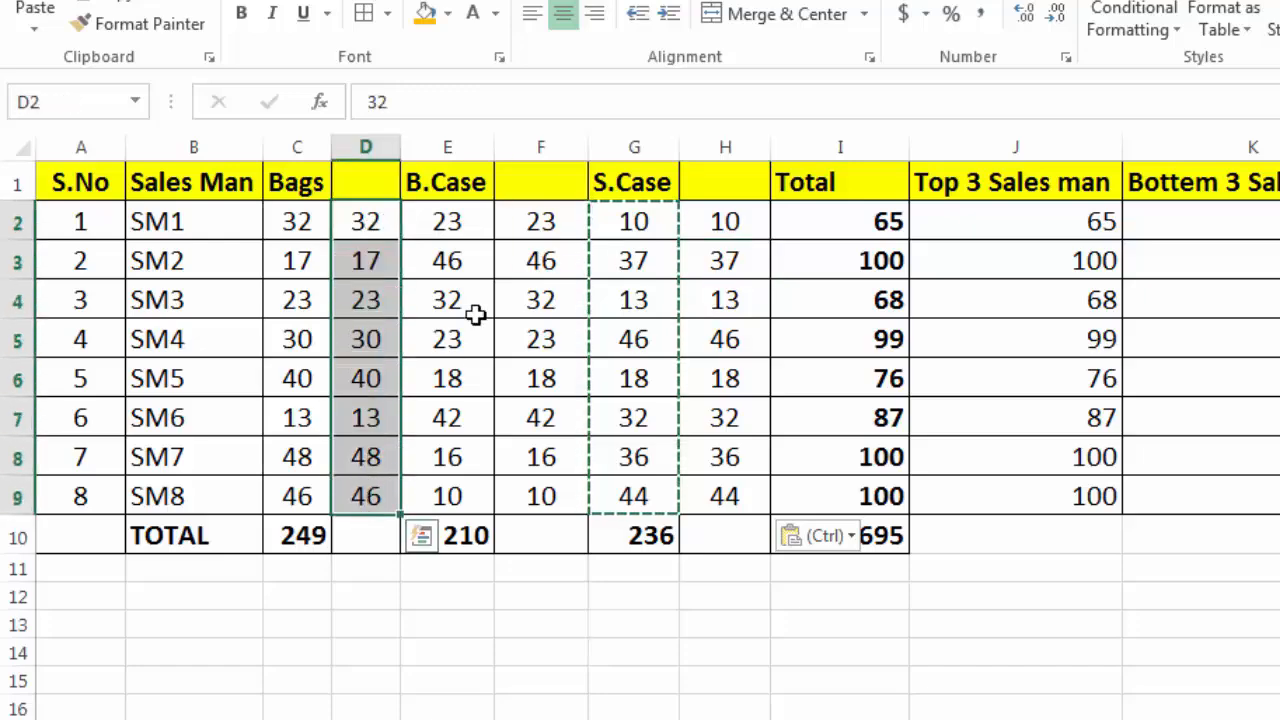
{"action": "left_click", "coordinate": [543, 224], "text": "ctrl"}
{"action": "left_click_drag", "start_coordinate": [543, 308], "coordinate": [546, 496]}
{"action": "left_click_drag", "start_coordinate": [735, 230], "coordinate": [725, 482]}
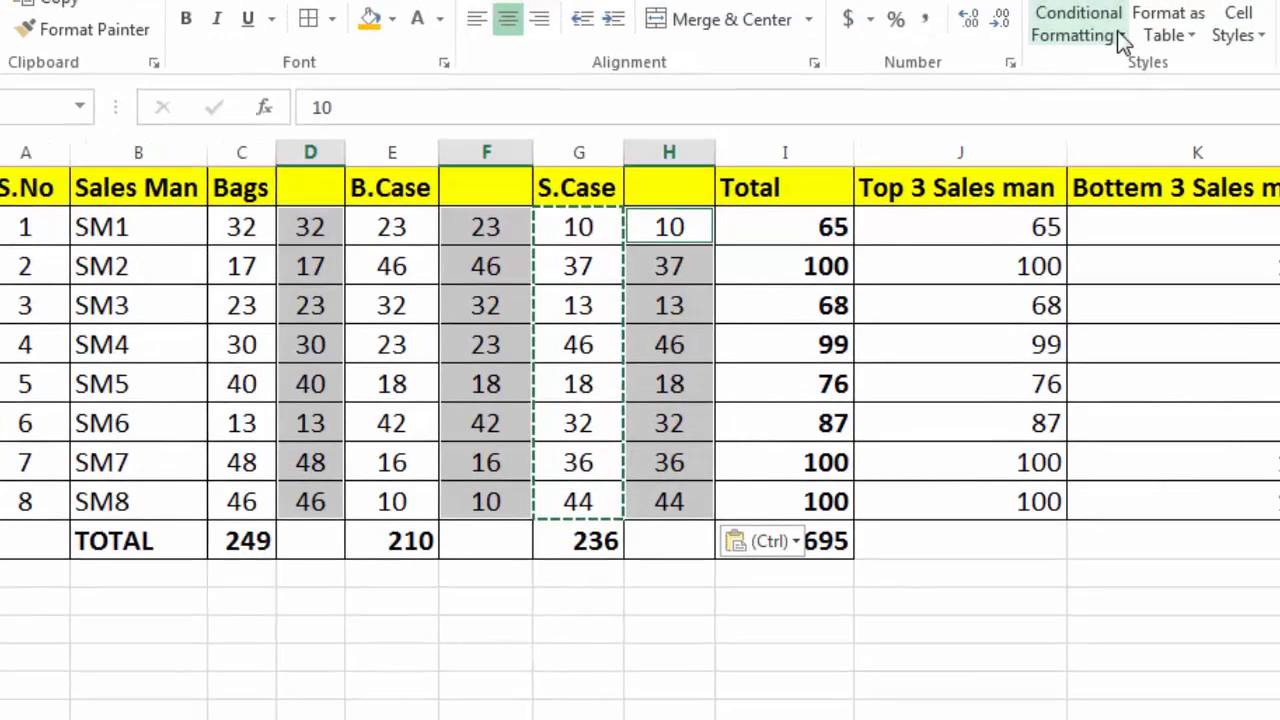
{"action": "left_click", "coordinate": [1176, 32]}
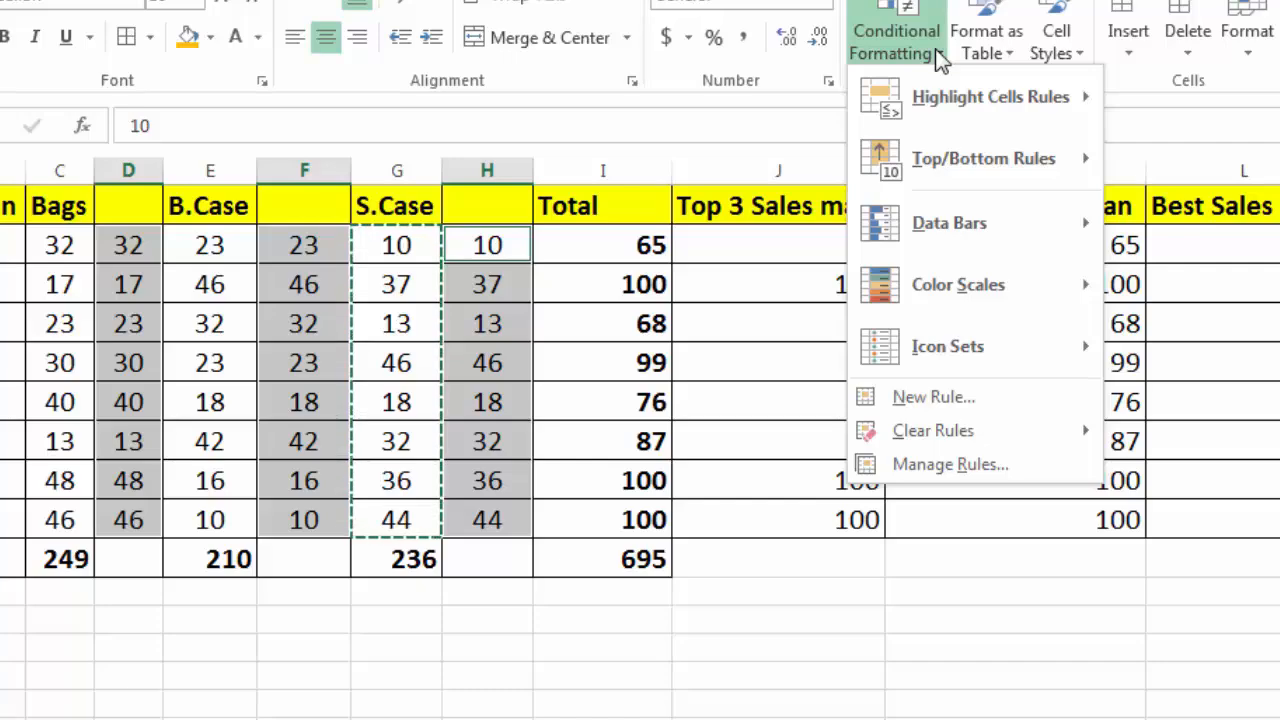
{"action": "mouse_move", "coordinate": [965, 245]}
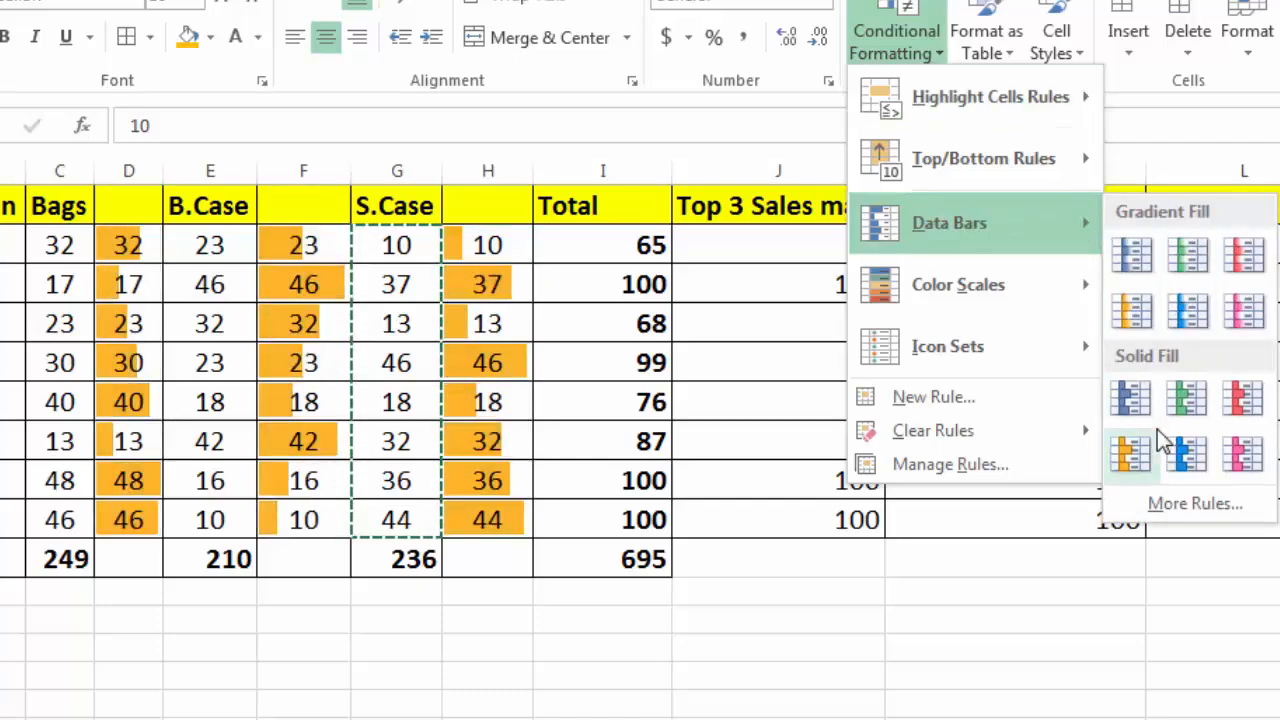
{"action": "left_click", "coordinate": [1183, 507]}
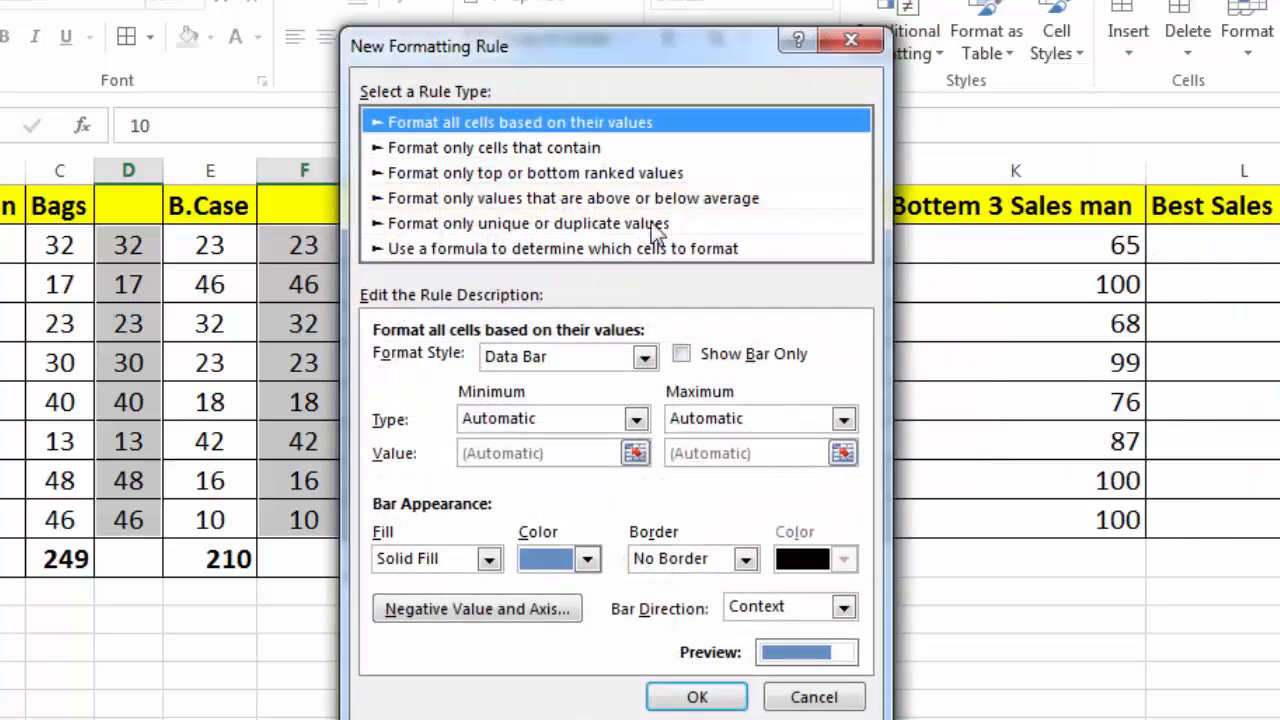
{"action": "left_click_drag", "start_coordinate": [606, 45], "coordinate": [866, 38]}
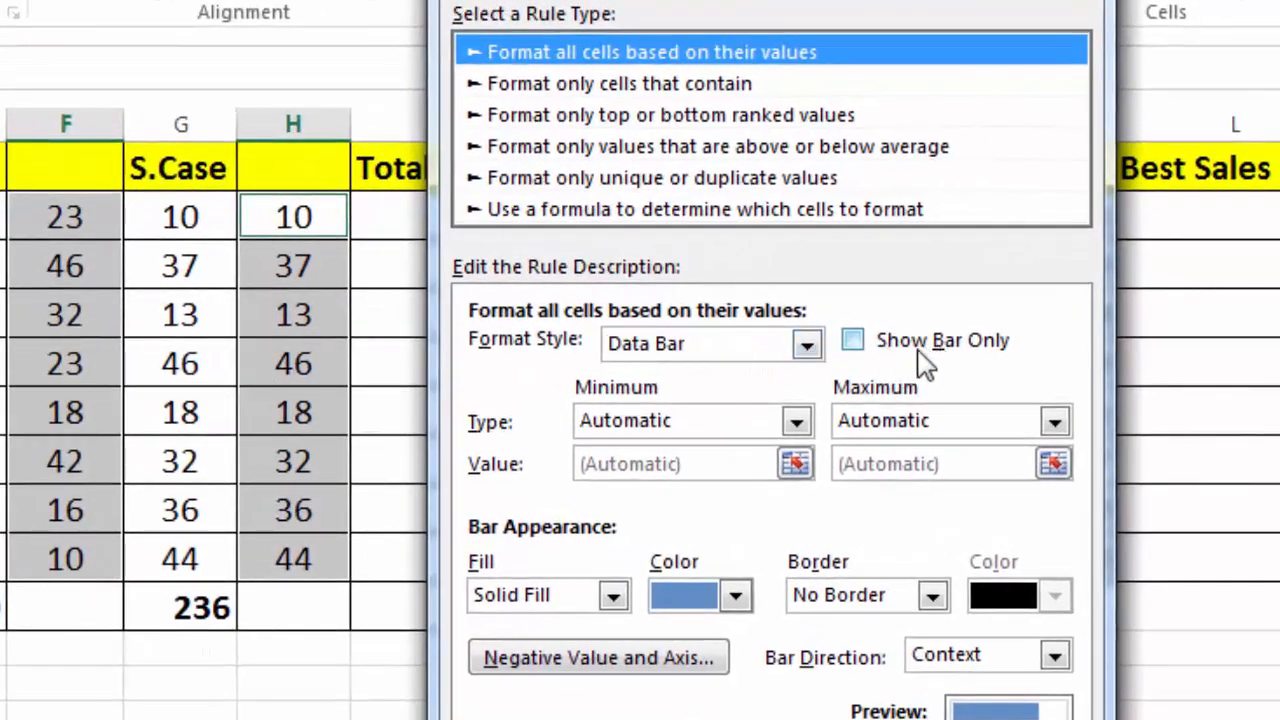
- Set the new data bar rule to show bars only and give the bars a dark gold color
{"action": "left_click", "coordinate": [853, 341]}
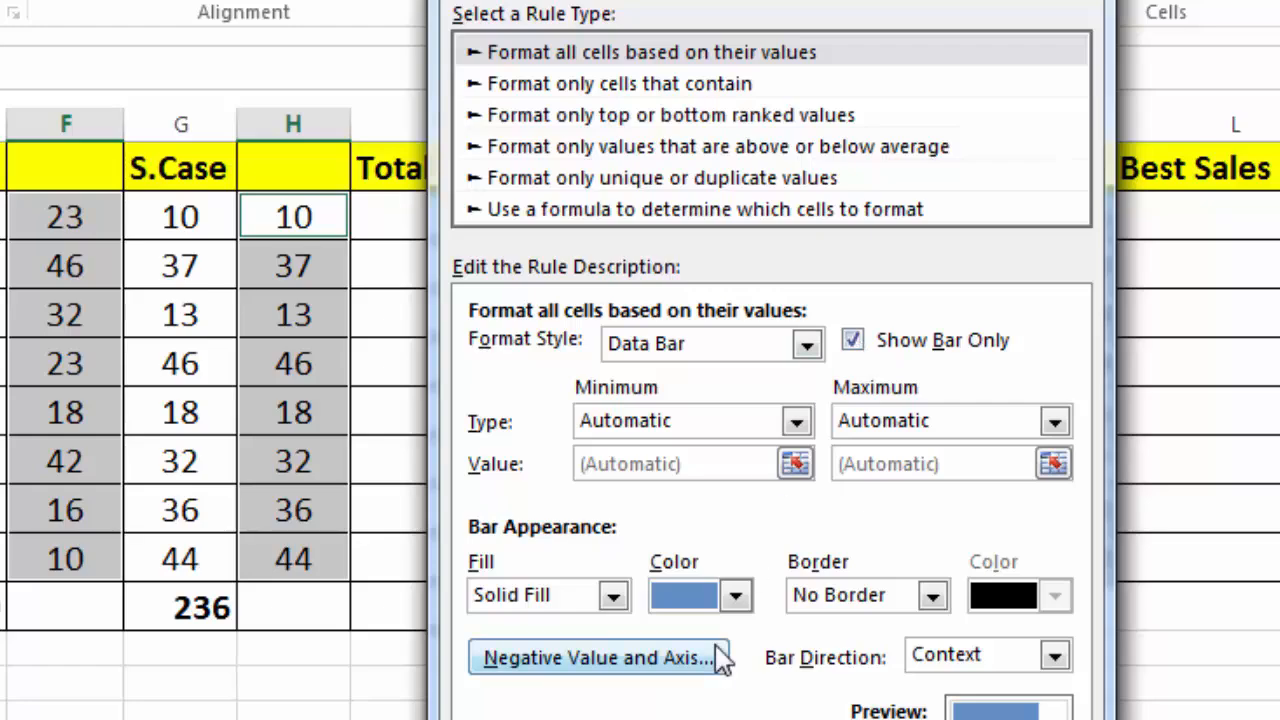
{"action": "left_click", "coordinate": [735, 595]}
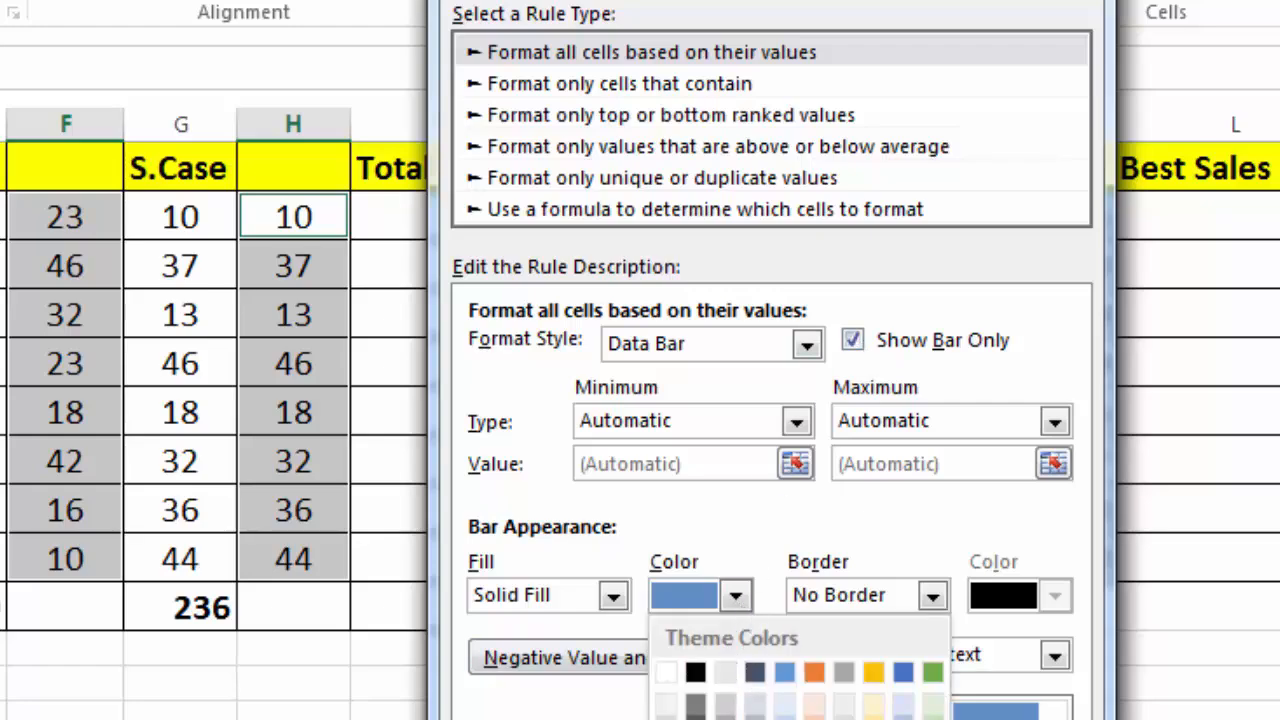
{"action": "left_click", "coordinate": [874, 719]}
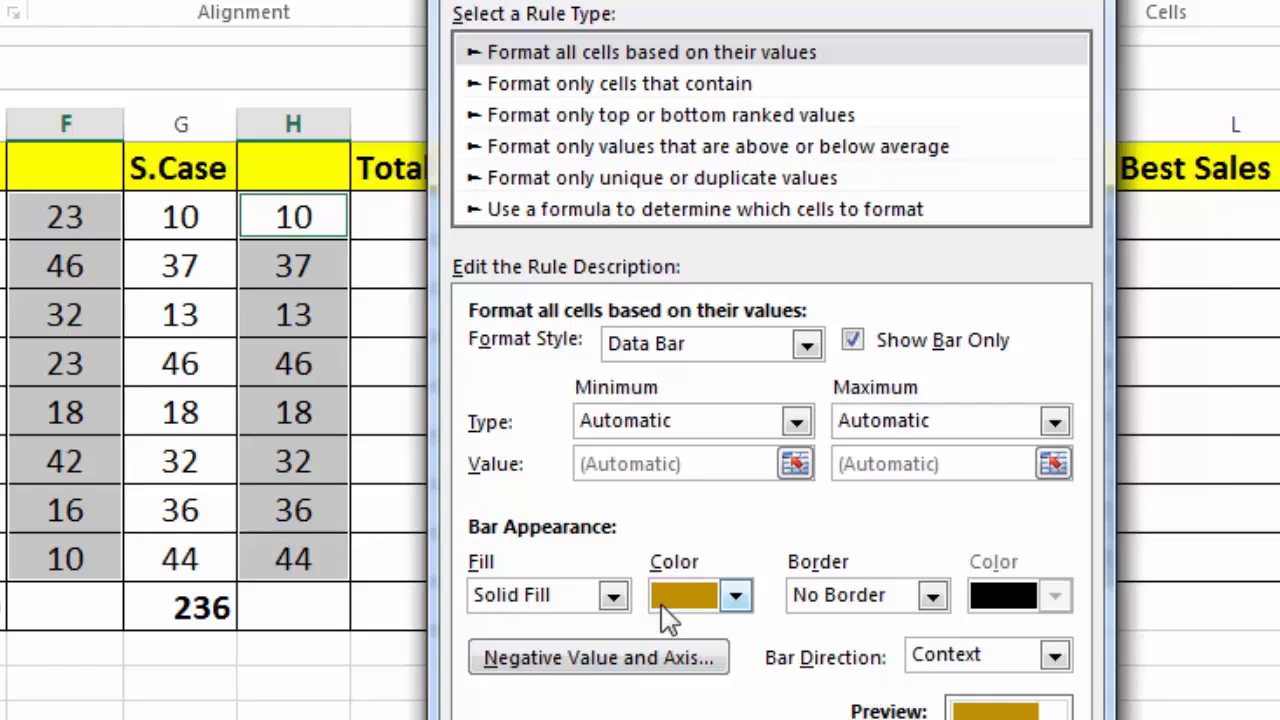
- Give the bar-only data bars a gradient fill and apply the rule to the copied values beside Bags, B.Case and S.Case
{"action": "left_click", "coordinate": [612, 596]}
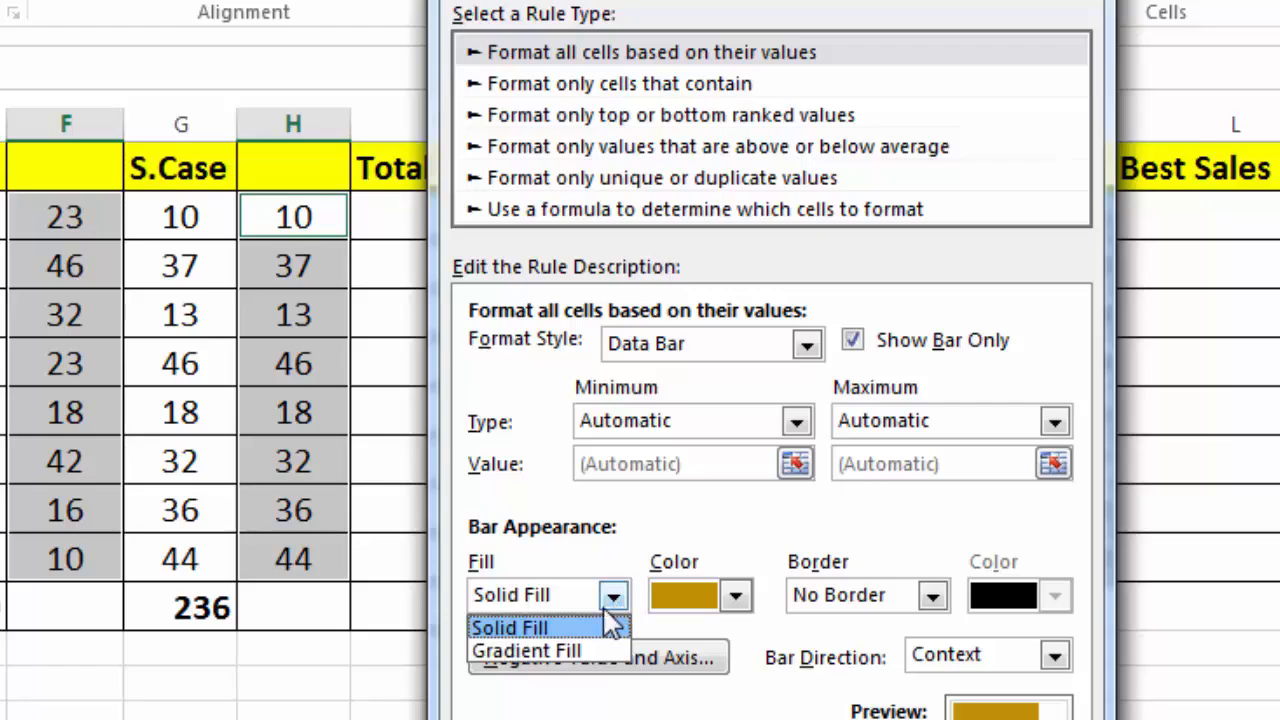
{"action": "left_click", "coordinate": [601, 655]}
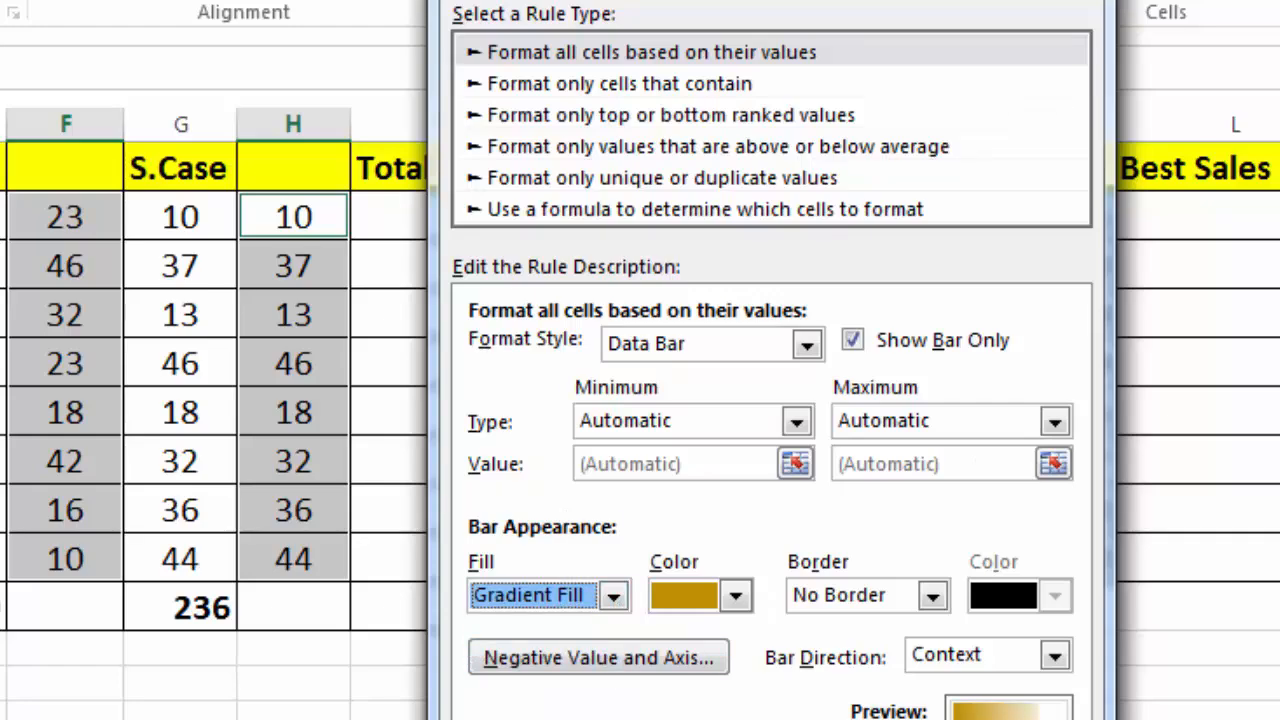
{"action": "key", "text": "Return"}
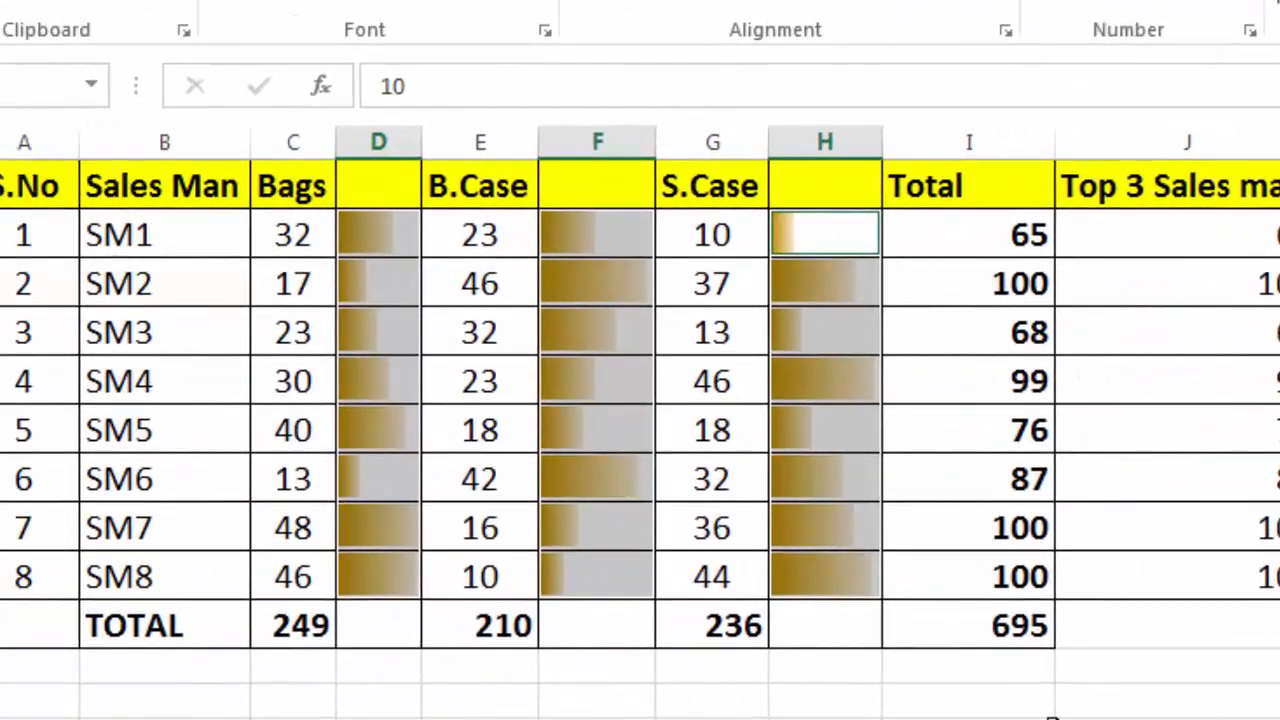
{"action": "left_click", "coordinate": [437, 710]}
- Examine the data bars beside Bags, B.Case and S.Case and the blank headers above them
{"action": "left_click", "coordinate": [394, 251]}
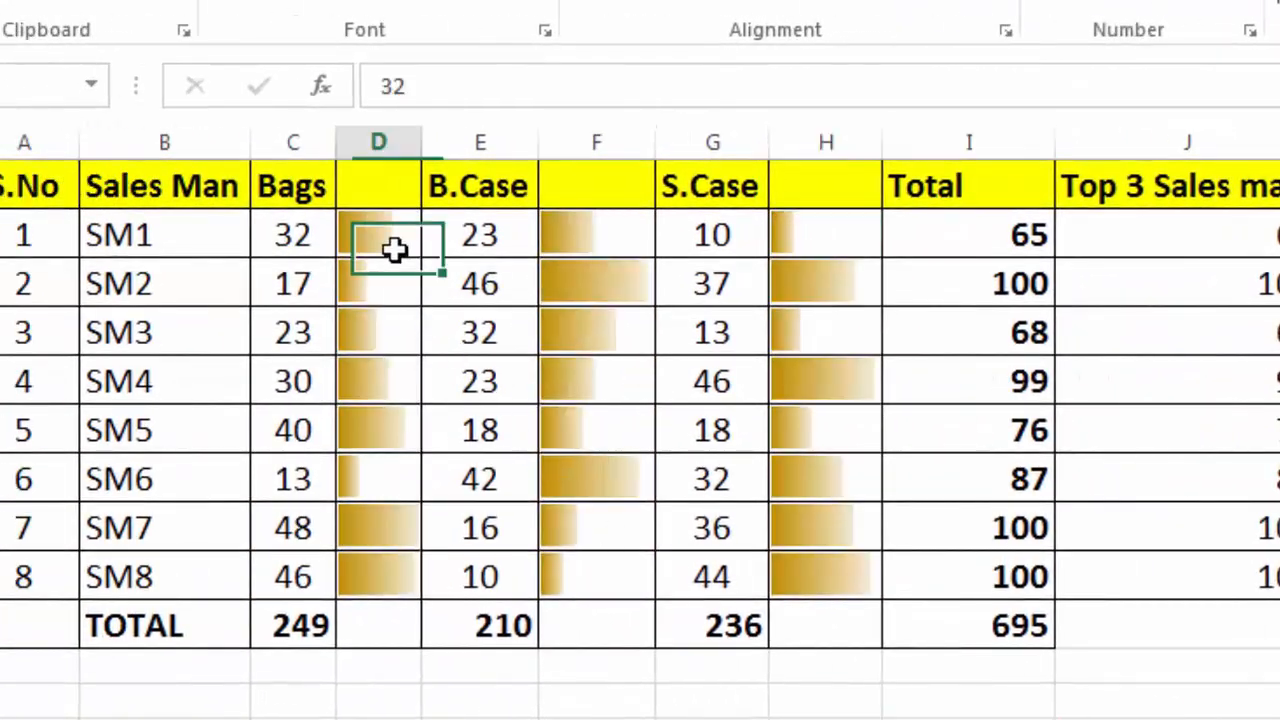
{"action": "left_click", "coordinate": [374, 325]}
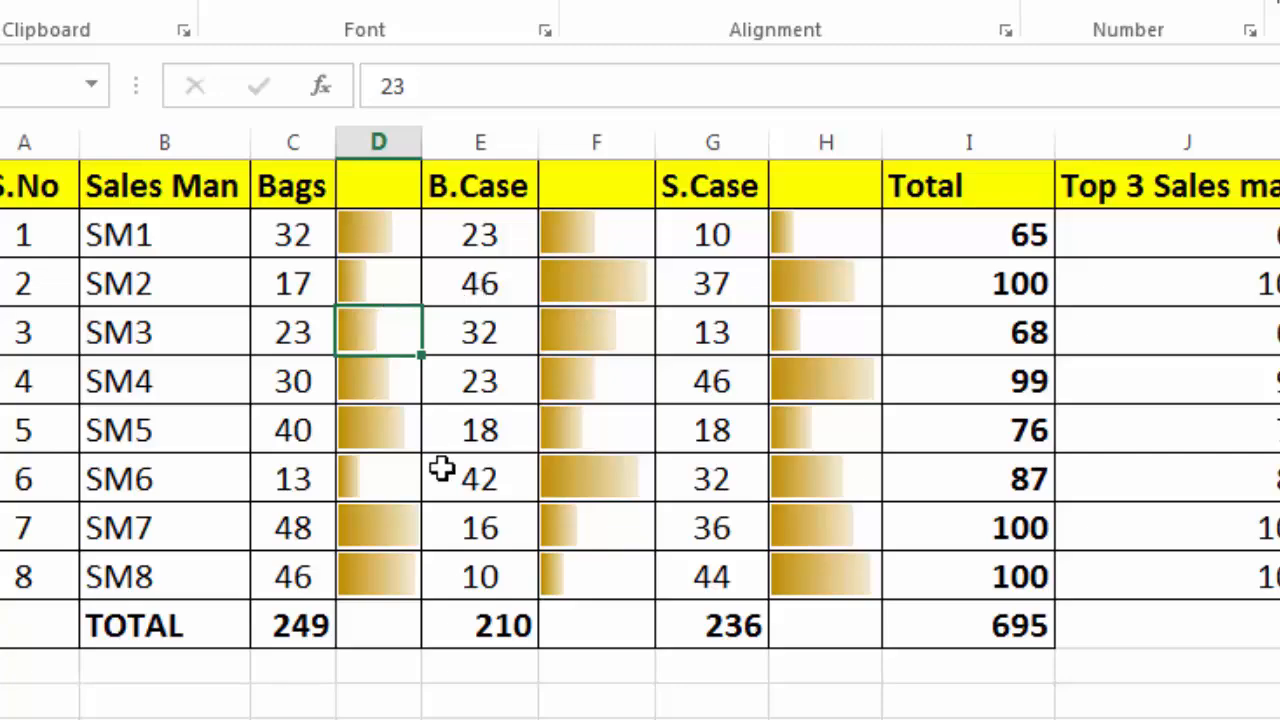
{"action": "left_click", "coordinate": [358, 272]}
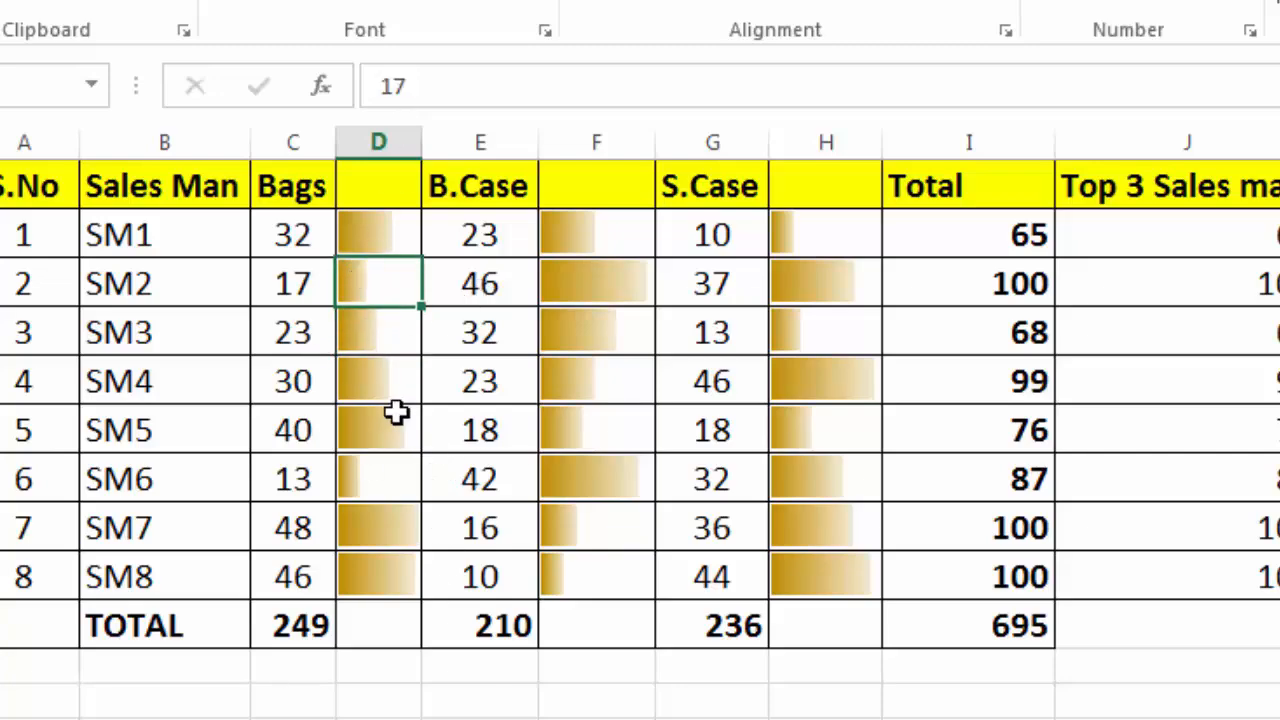
{"action": "left_click", "coordinate": [380, 186]}
{"action": "left_click", "coordinate": [565, 186]}
{"action": "left_click", "coordinate": [800, 185]}
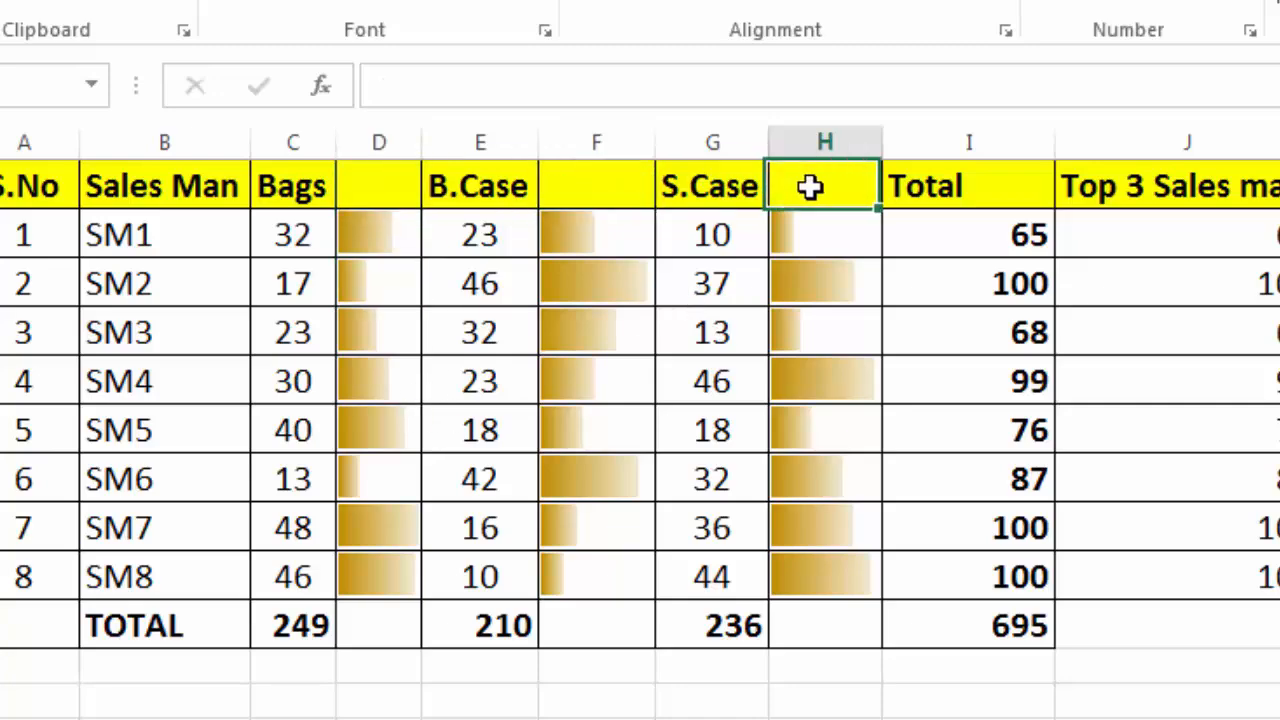
{"action": "left_click", "coordinate": [623, 189]}
{"action": "left_click", "coordinate": [383, 184]}
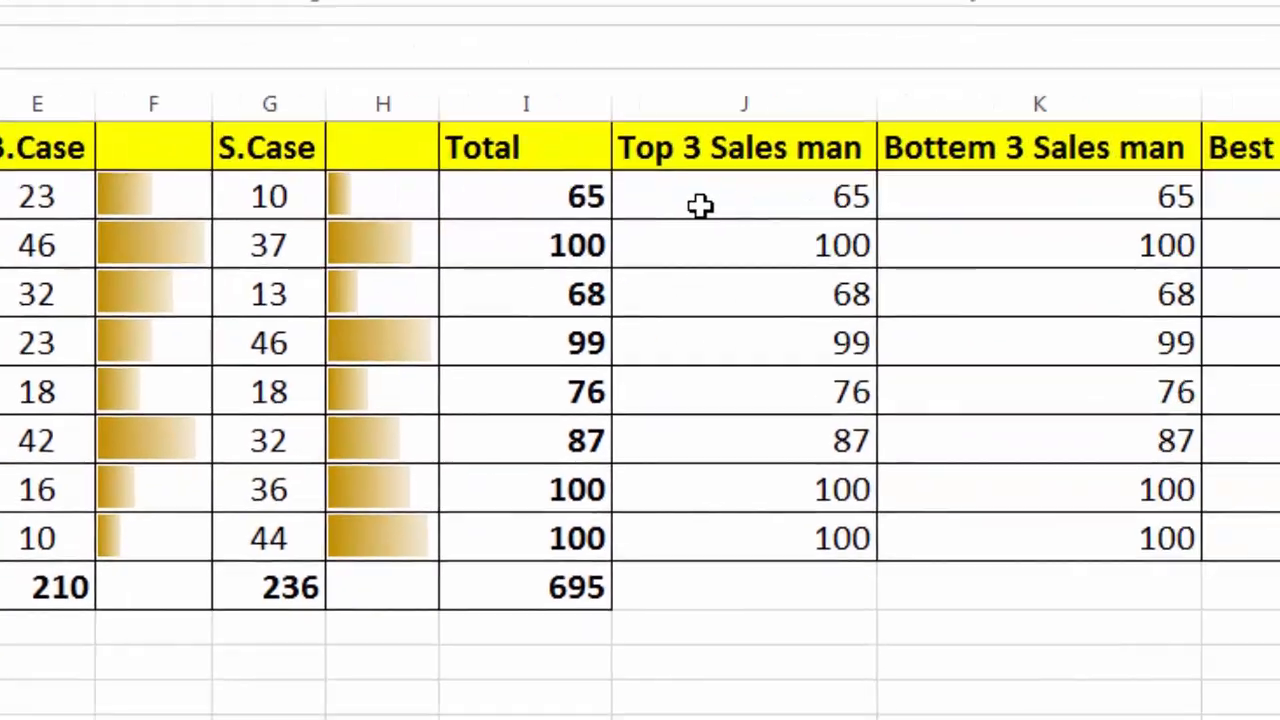
- Review the Top 3 Sales man, Bottem 3 Sales man, Best Sales man and Bad Sales man columns
{"action": "left_click", "coordinate": [831, 199]}
{"action": "left_click", "coordinate": [936, 197]}
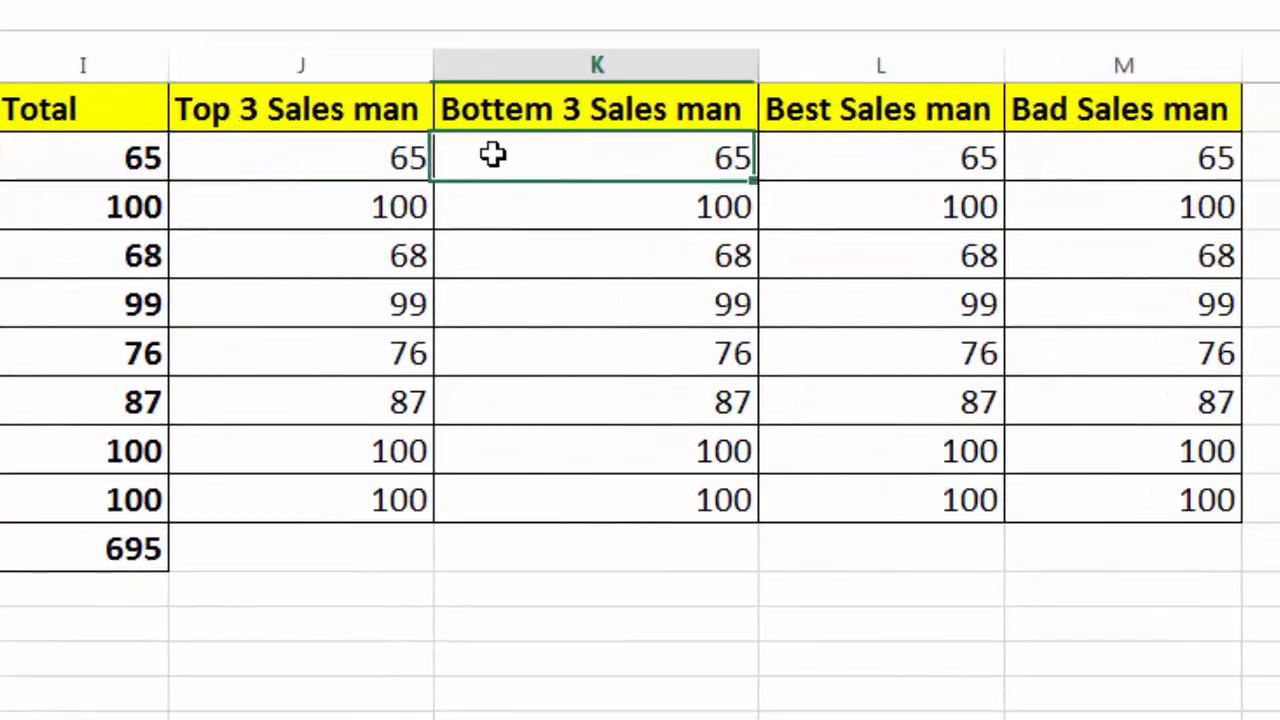
{"action": "left_click", "coordinate": [849, 160]}
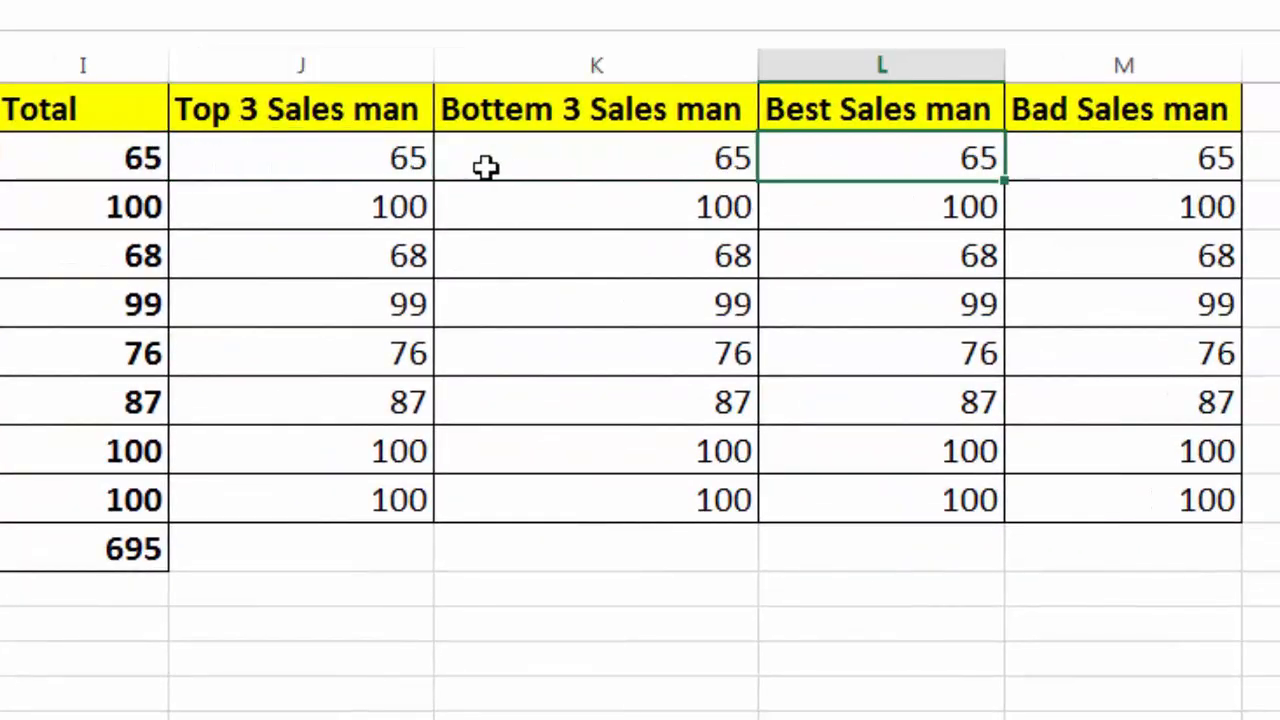
{"action": "left_click", "coordinate": [345, 160]}
{"action": "left_click", "coordinate": [492, 160]}
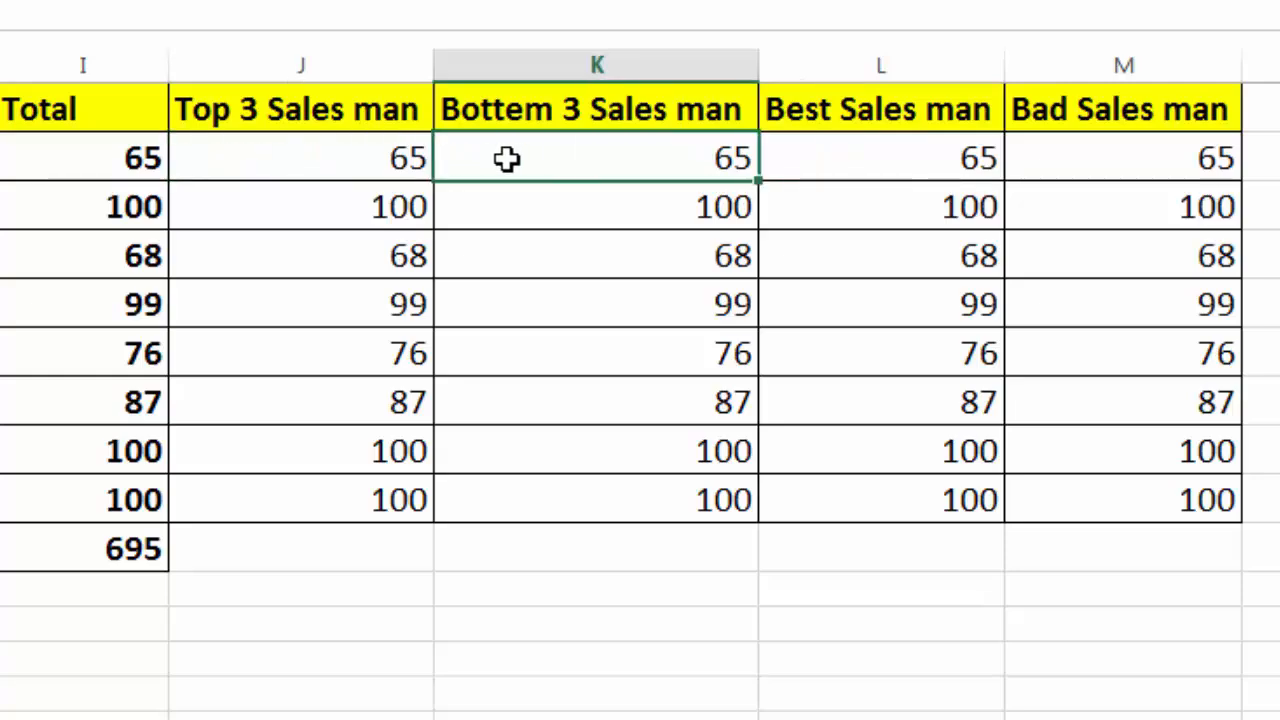
{"action": "left_click", "coordinate": [882, 152]}
{"action": "left_click", "coordinate": [1092, 162]}
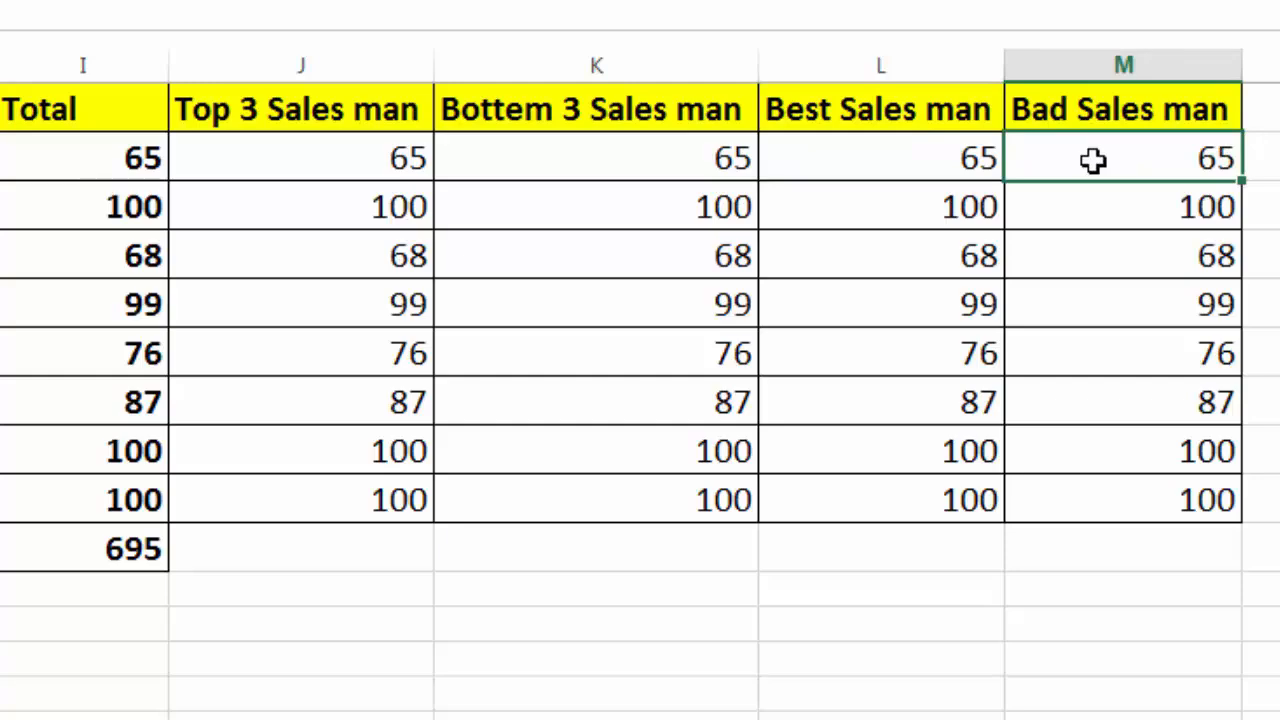
{"action": "left_click", "coordinate": [378, 169]}
{"action": "left_click", "coordinate": [532, 168]}
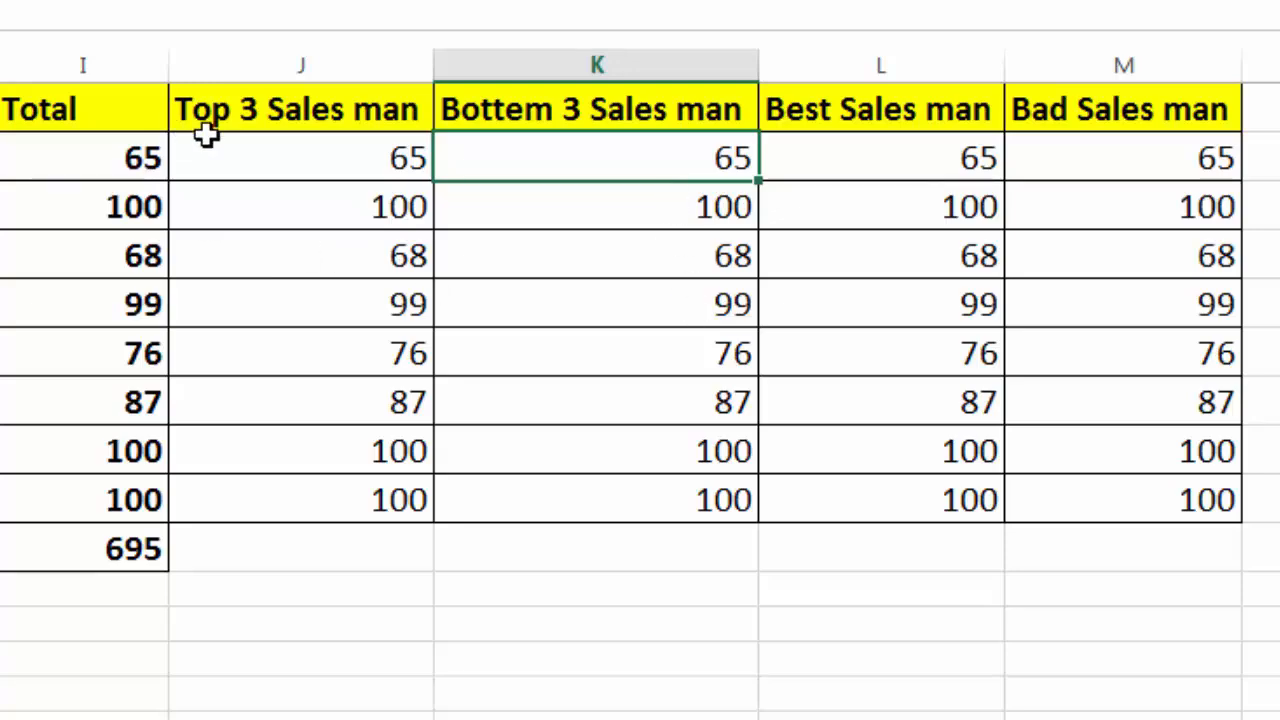
- Start a Top 10 Items rule for the Top 3 Sales man values in J2:J9 and set its rank count to 3
{"action": "left_click", "coordinate": [262, 160]}
{"action": "left_click_drag", "start_coordinate": [291, 275], "coordinate": [334, 489]}
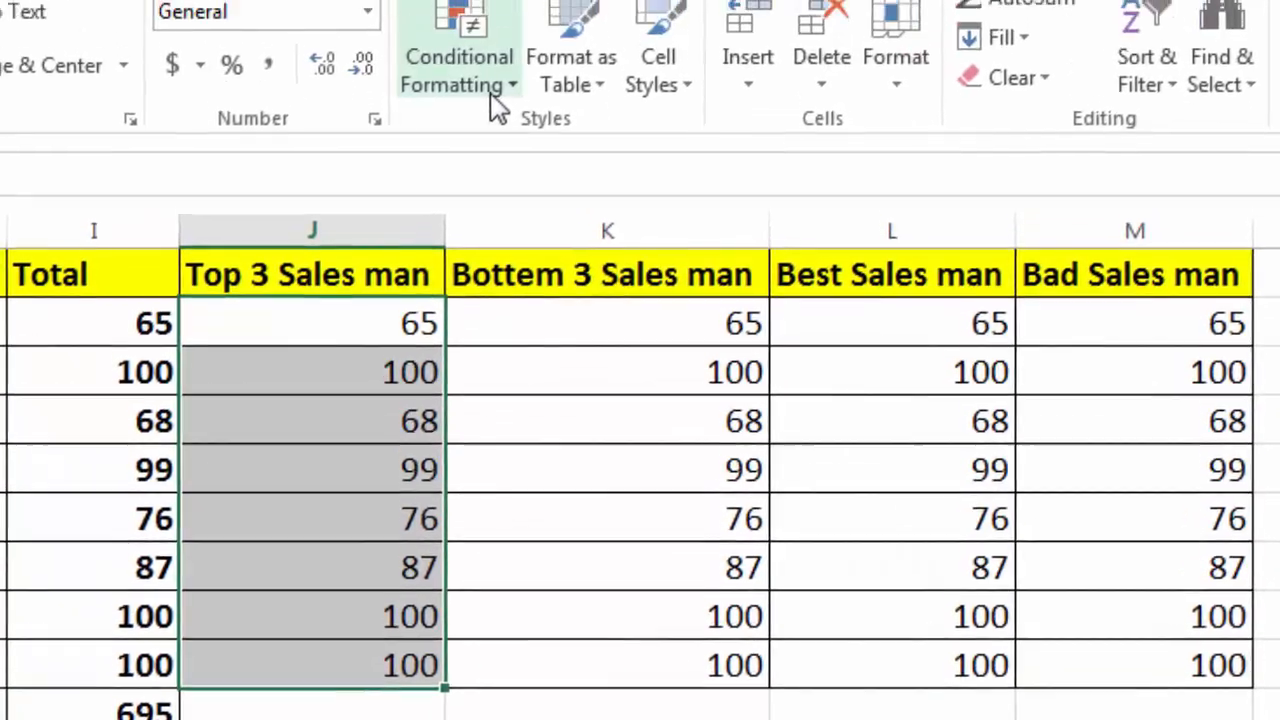
{"action": "left_click", "coordinate": [495, 110]}
{"action": "mouse_move", "coordinate": [514, 250]}
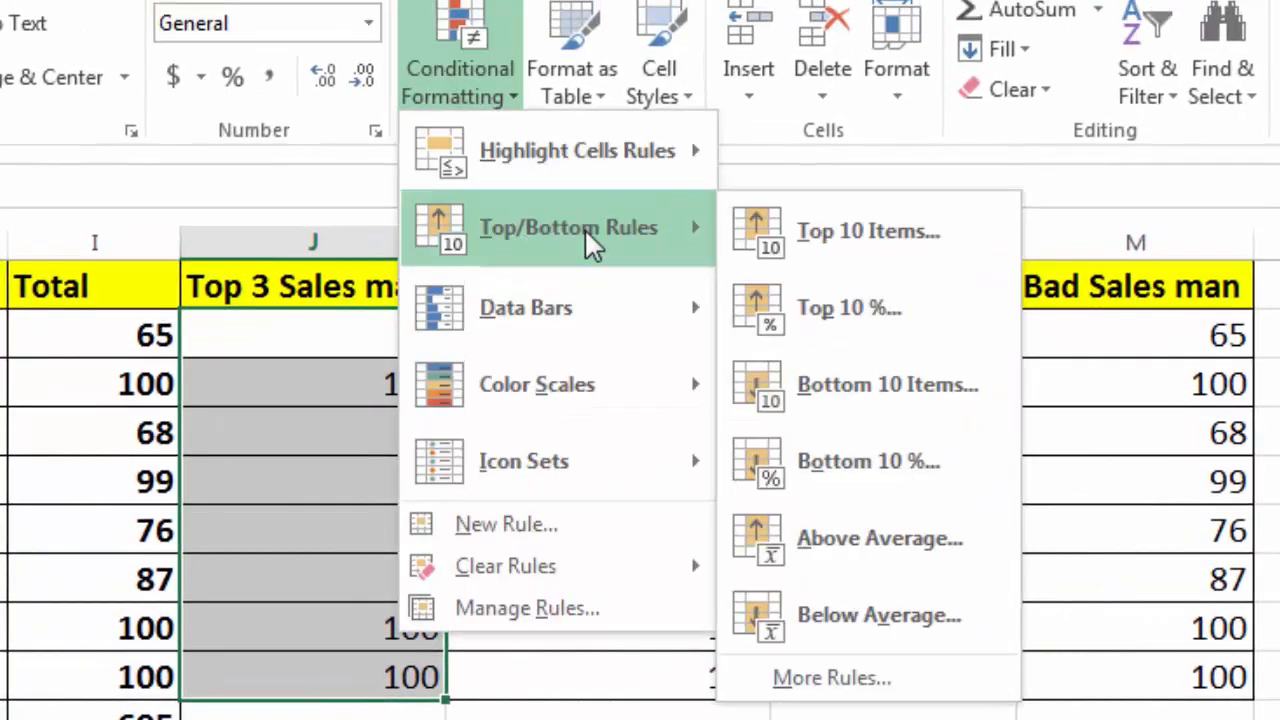
{"action": "left_click", "coordinate": [850, 232]}
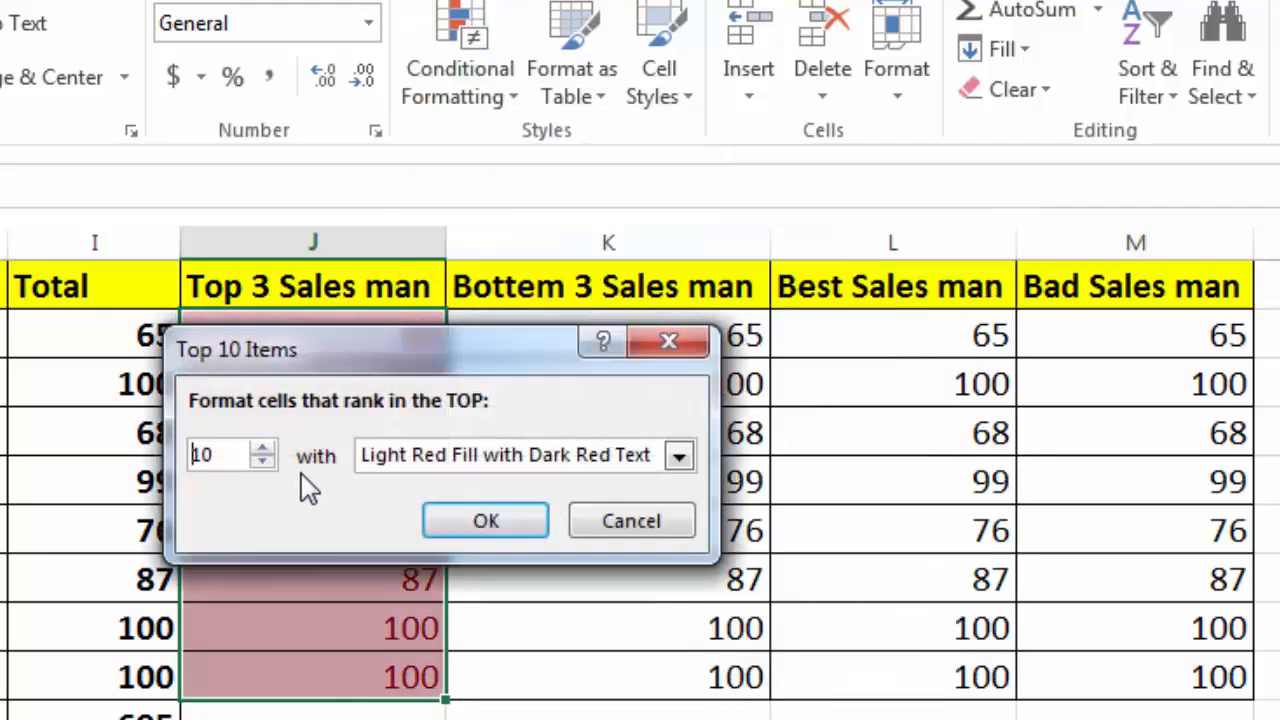
{"action": "left_click", "coordinate": [263, 462]}
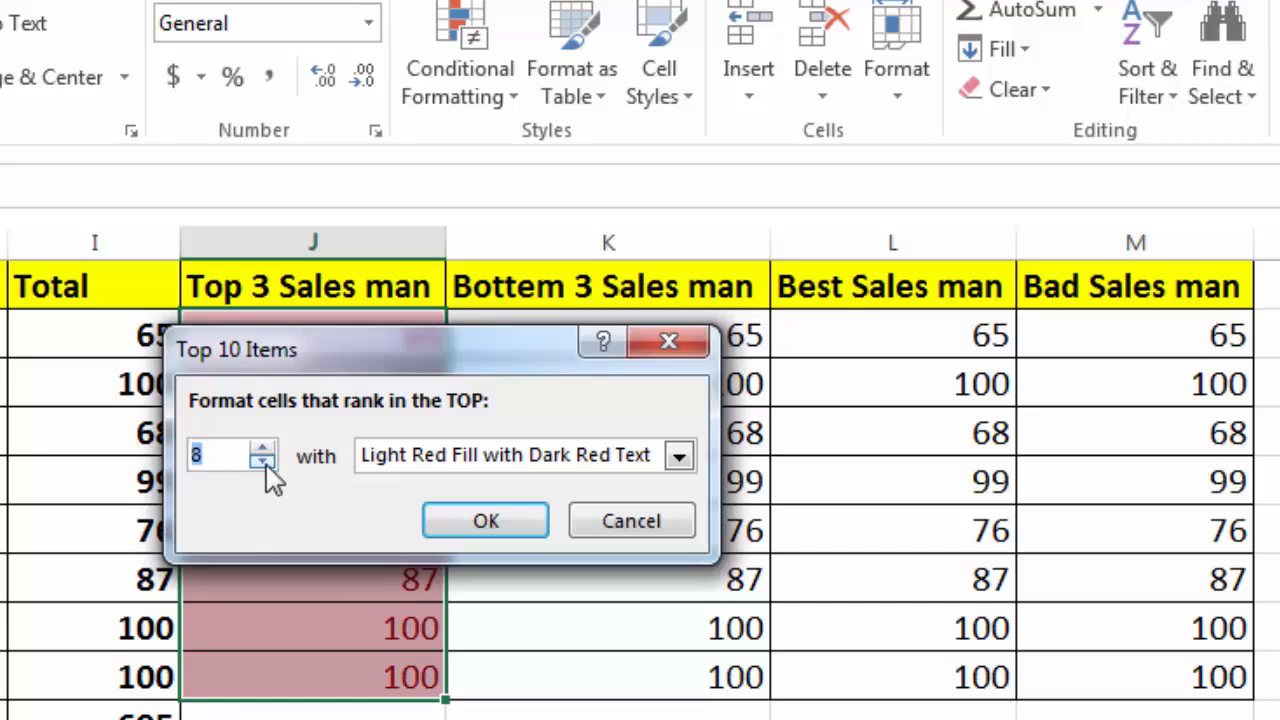
{"action": "left_click", "coordinate": [263, 462]}
{"action": "left_click", "coordinate": [263, 462]}
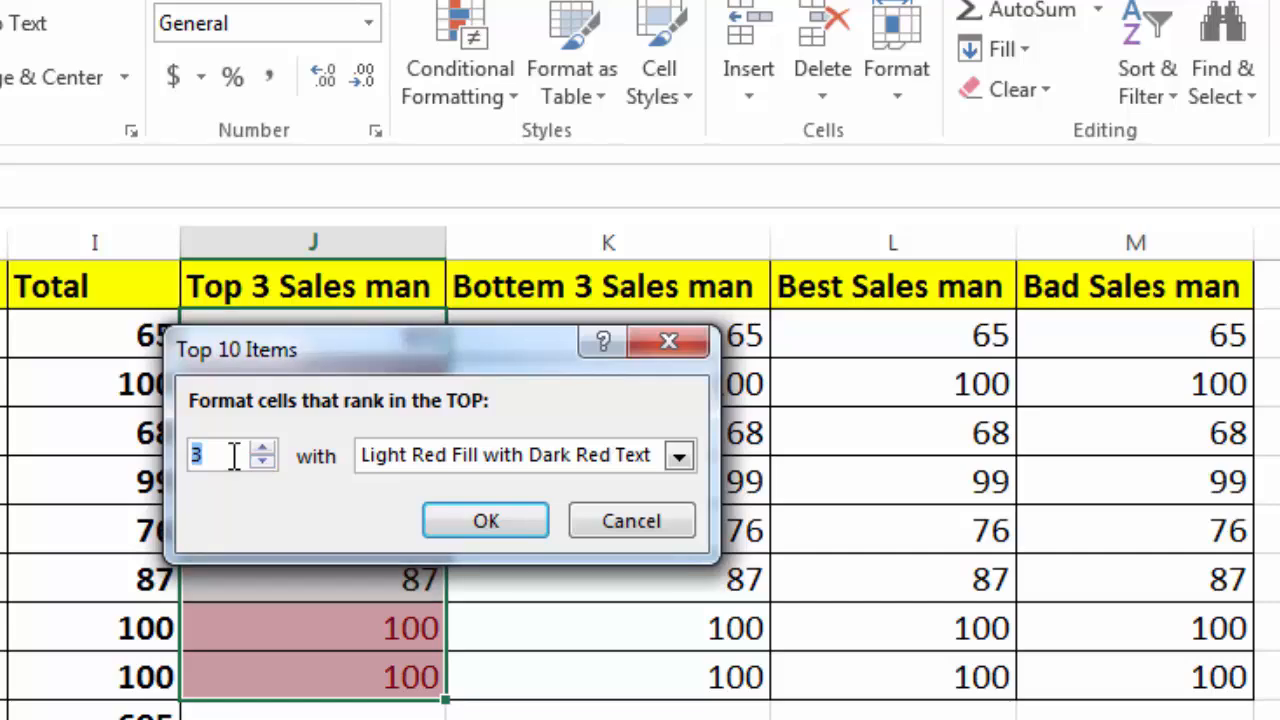
{"action": "left_click", "coordinate": [233, 456]}
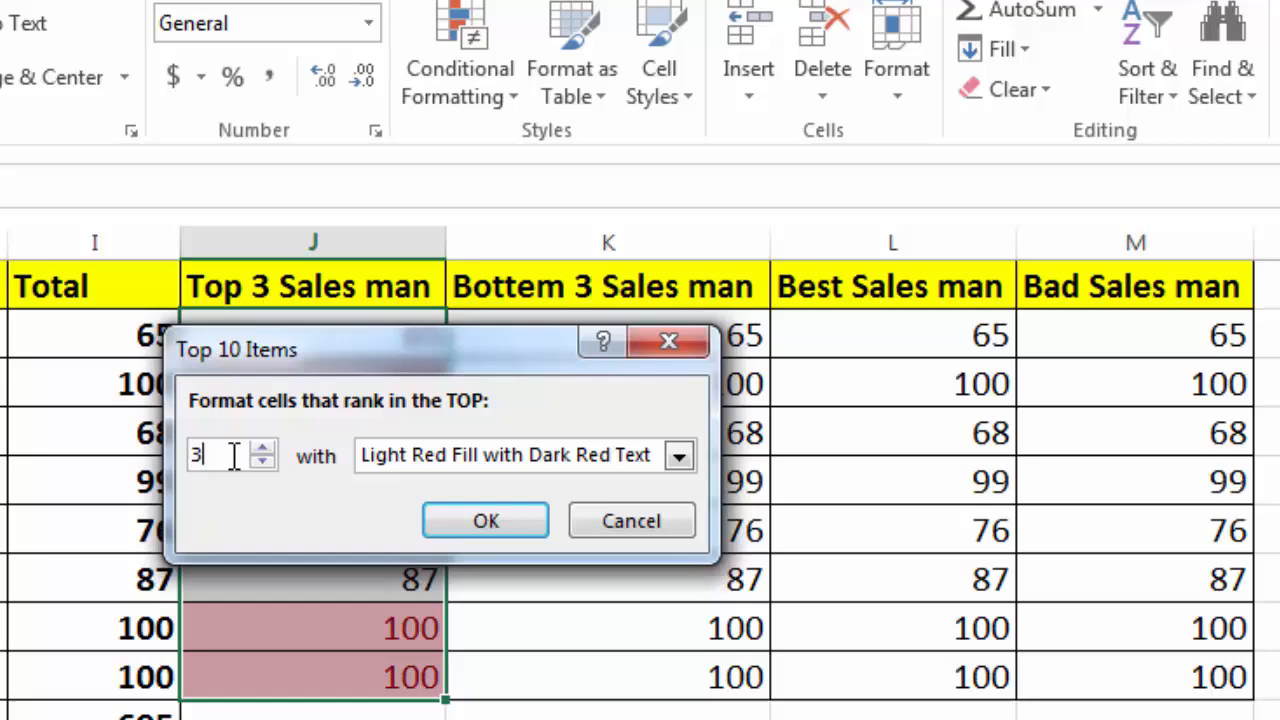
- Give the top 3 rule a custom format with bold font and green fill, and apply it to the Top 3 Sales man values
{"action": "left_click", "coordinate": [678, 460]}
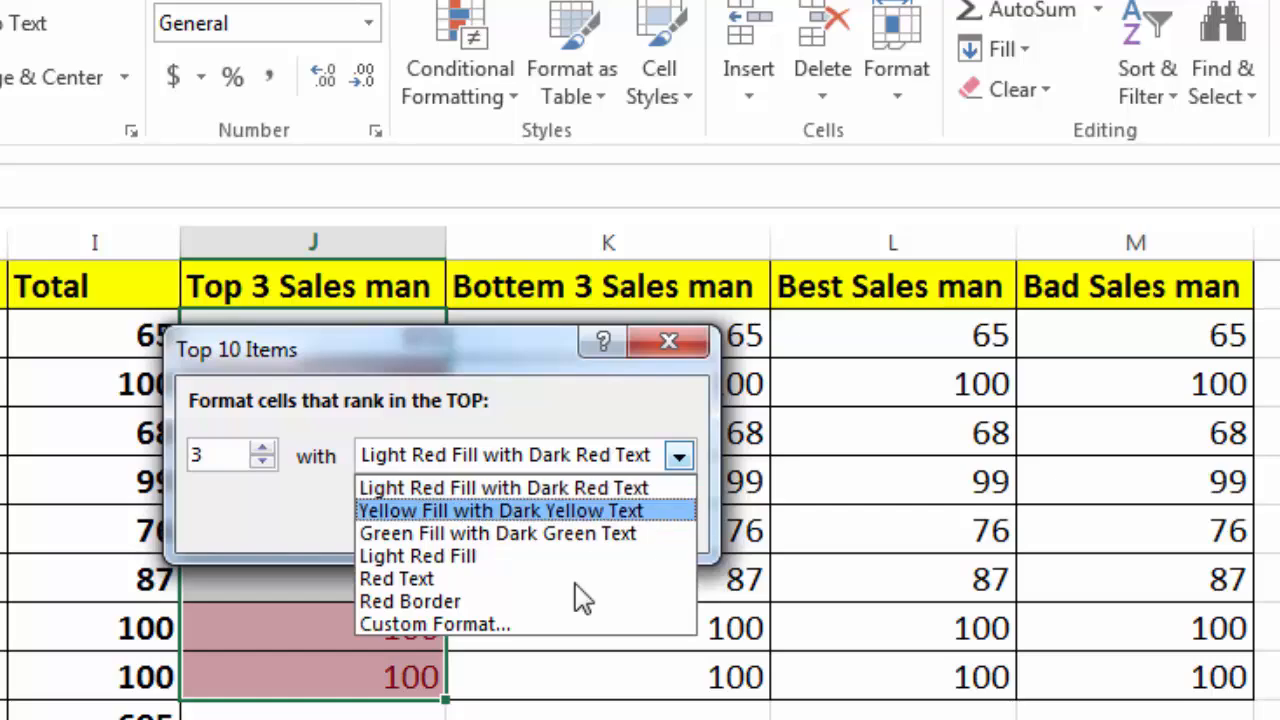
{"action": "left_click", "coordinate": [567, 628]}
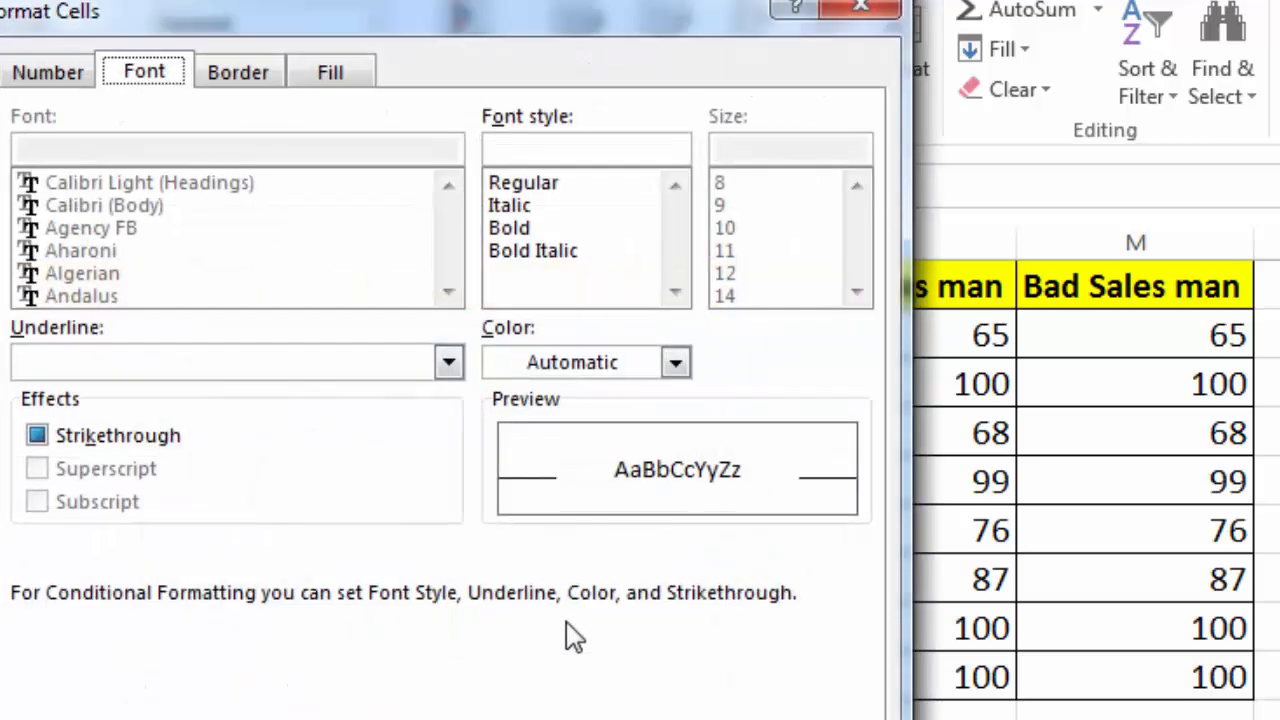
{"action": "left_click", "coordinate": [512, 229]}
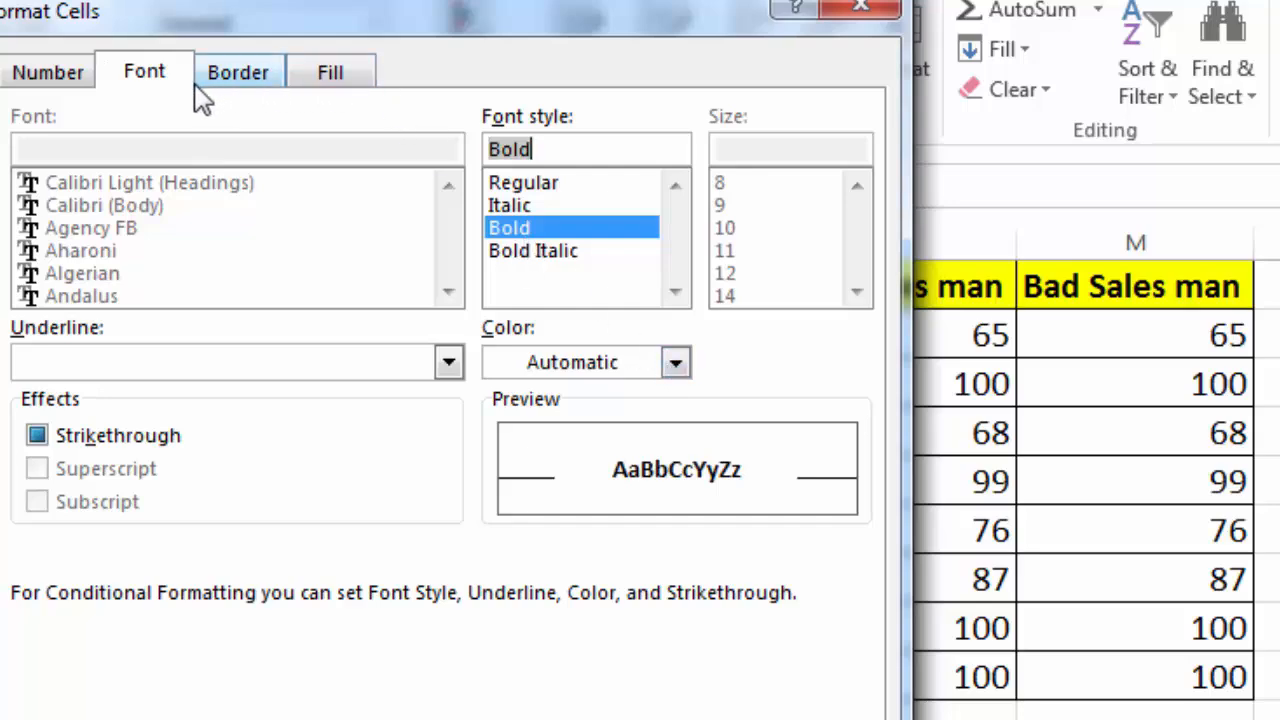
{"action": "left_click", "coordinate": [328, 88]}
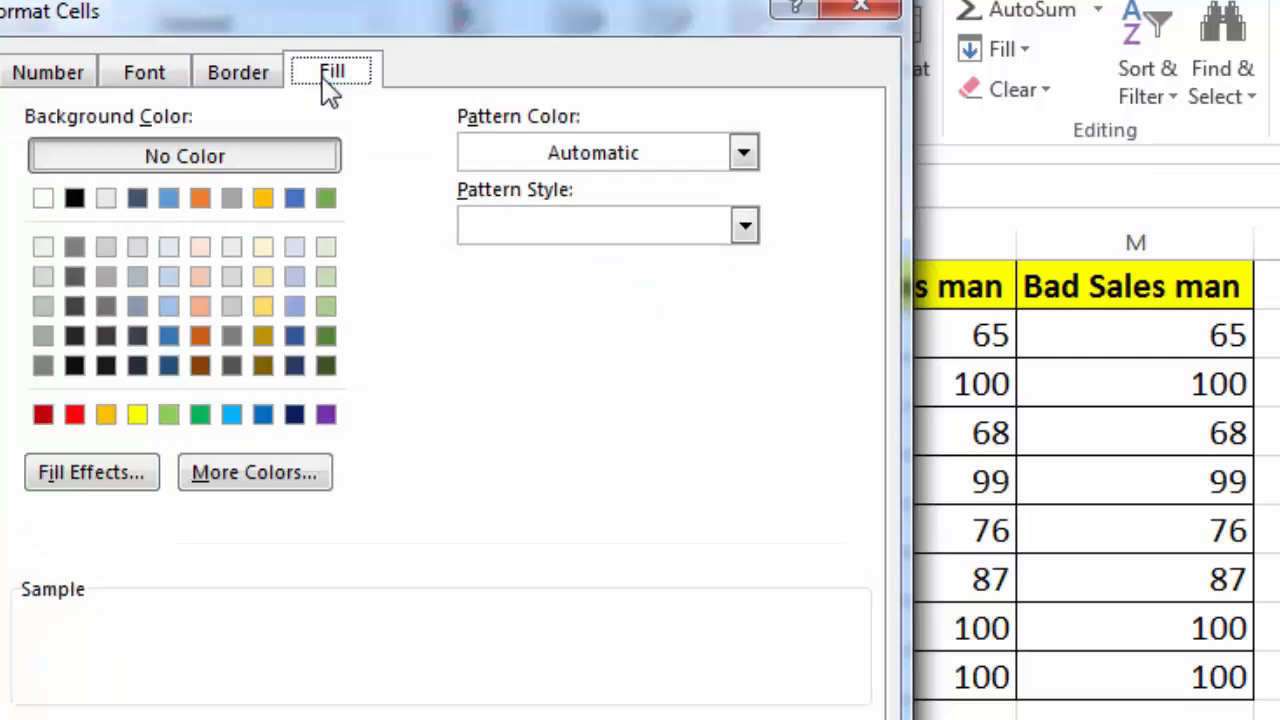
{"action": "left_click", "coordinate": [201, 416]}
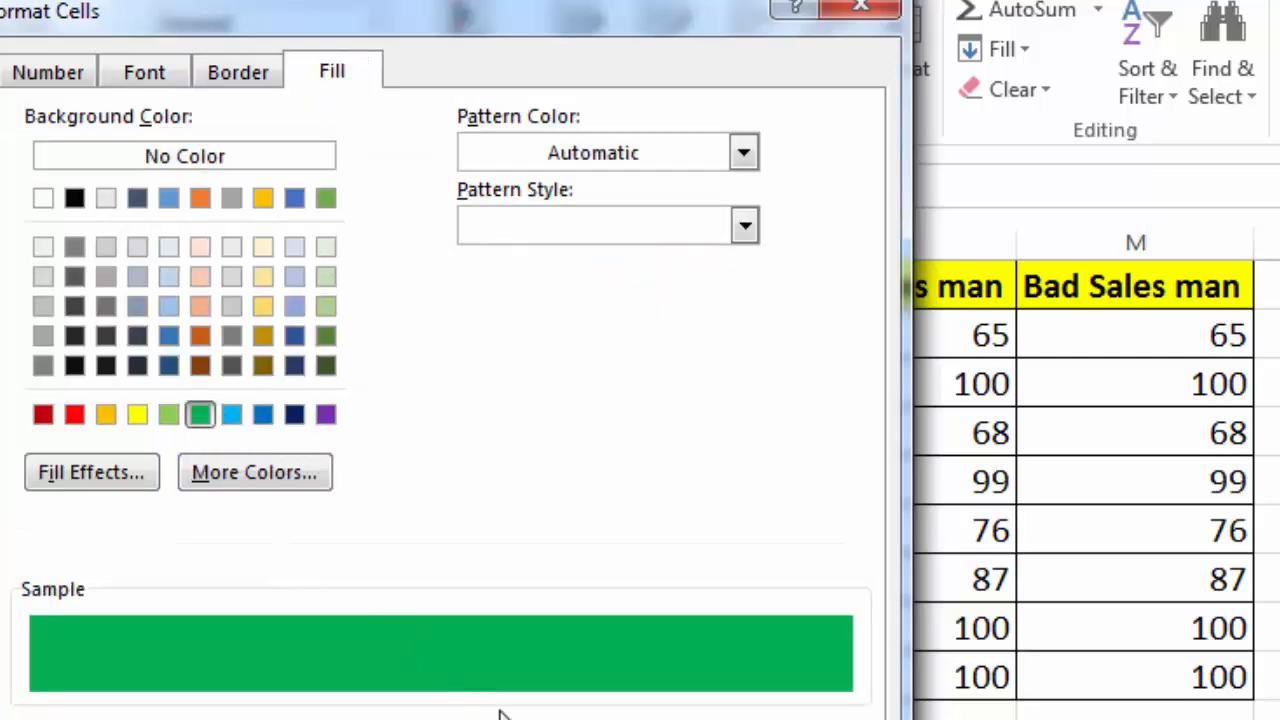
{"action": "key", "text": "Return"}
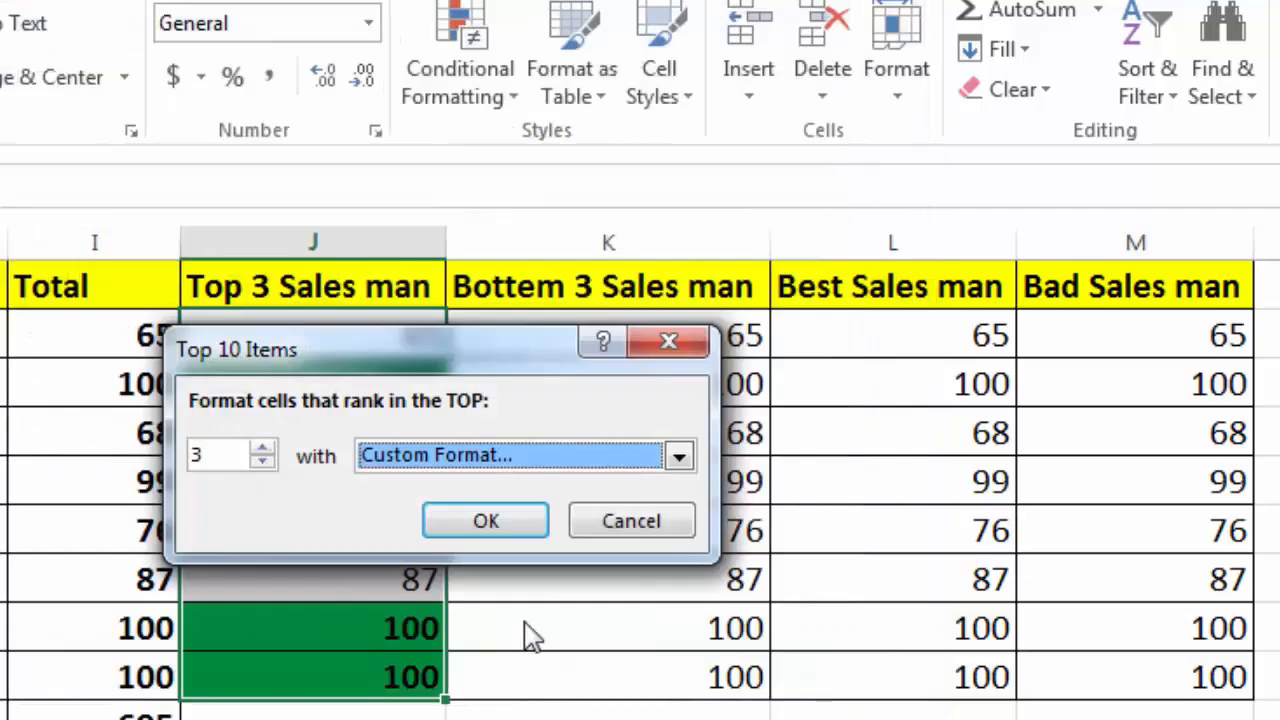
{"action": "left_click", "coordinate": [490, 521]}
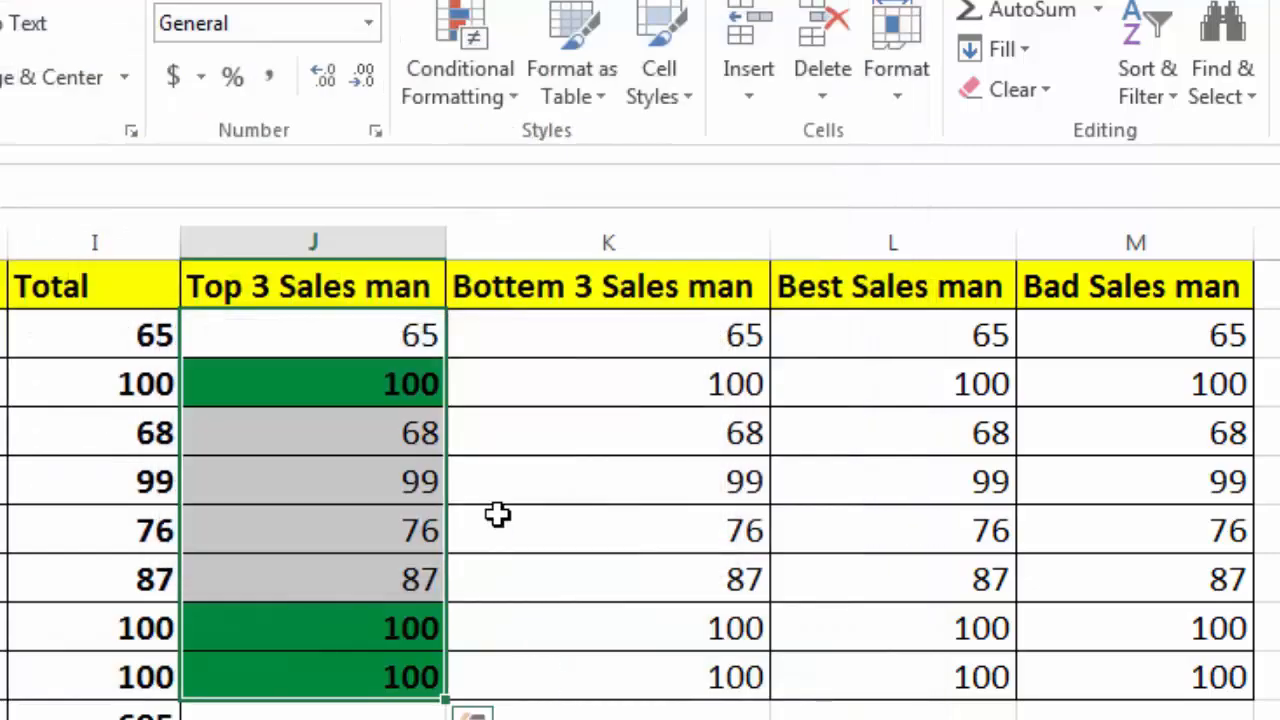
{"action": "left_click", "coordinate": [505, 520]}
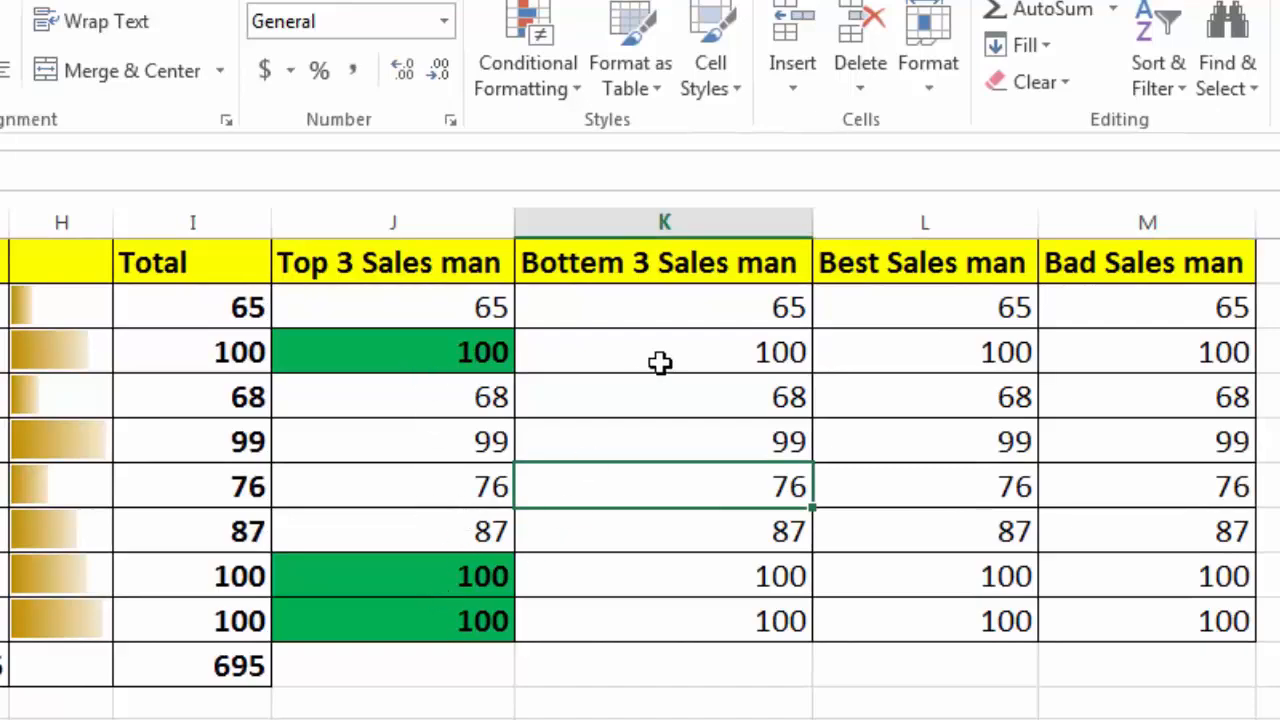
- Start a Bottom 10 Items rule for the Bottem 3 Sales man values in K2:K9 and set its rank count to 3
{"action": "left_click_drag", "start_coordinate": [666, 312], "coordinate": [685, 604]}
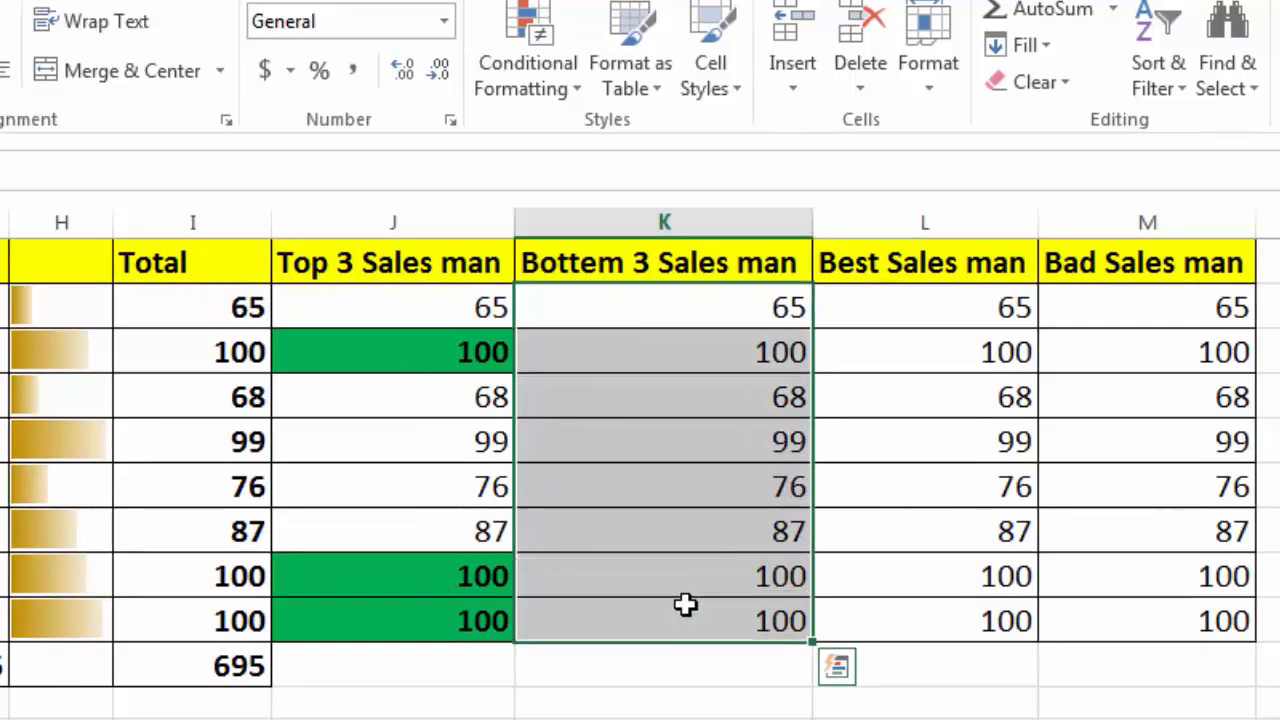
{"action": "left_click", "coordinate": [546, 91]}
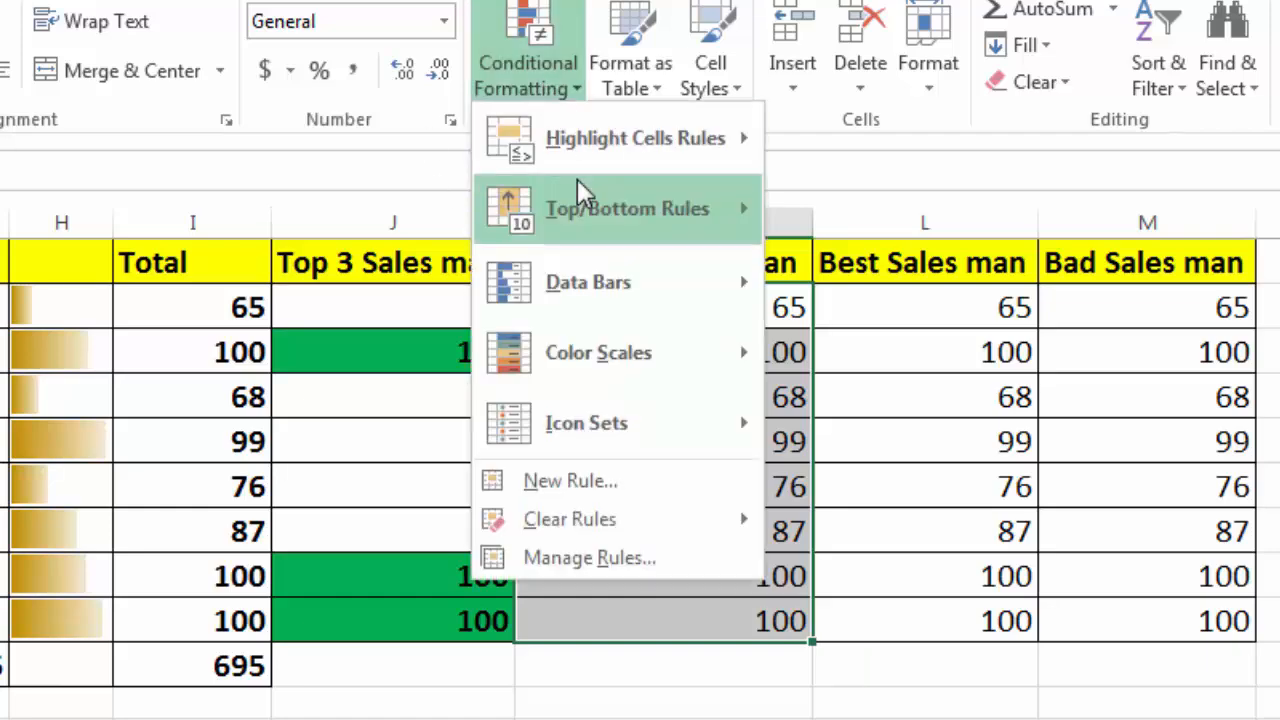
{"action": "mouse_move", "coordinate": [577, 179]}
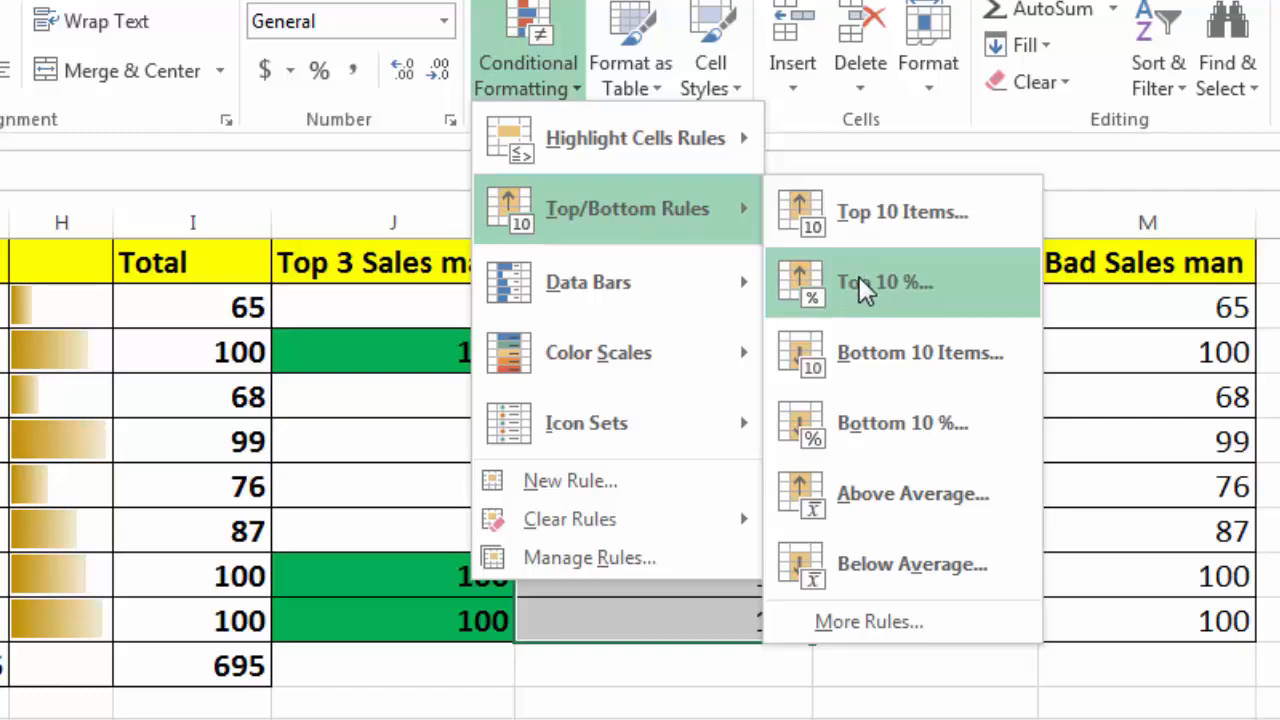
{"action": "left_click", "coordinate": [884, 356]}
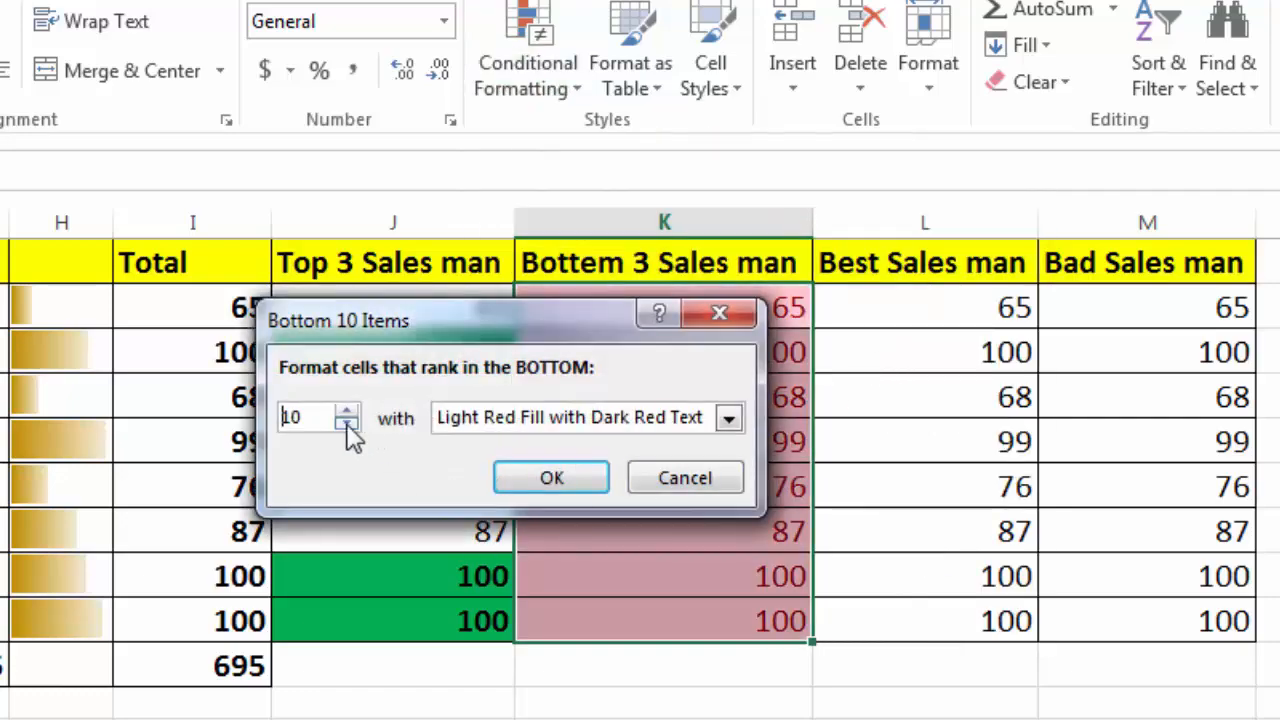
{"action": "left_click", "coordinate": [346, 424]}
{"action": "left_click", "coordinate": [346, 424]}
{"action": "left_click", "coordinate": [346, 424]}
{"action": "left_click", "coordinate": [346, 424]}
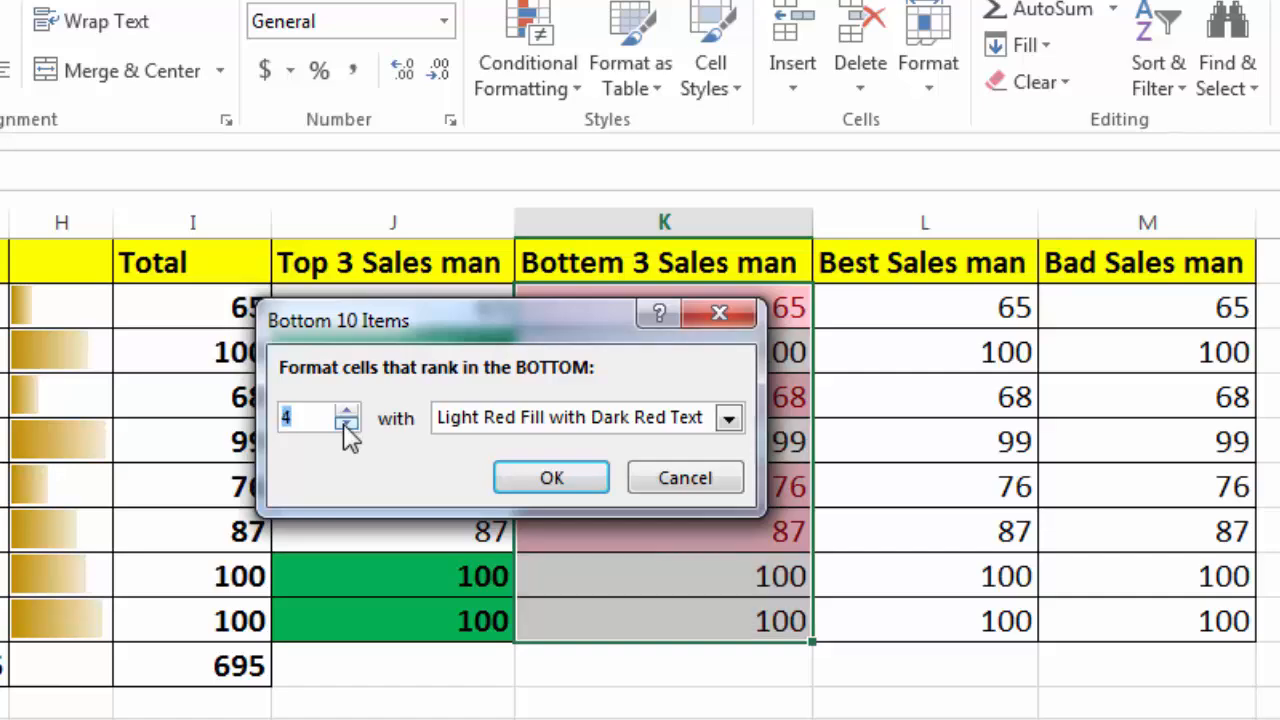
{"action": "left_click", "coordinate": [346, 424]}
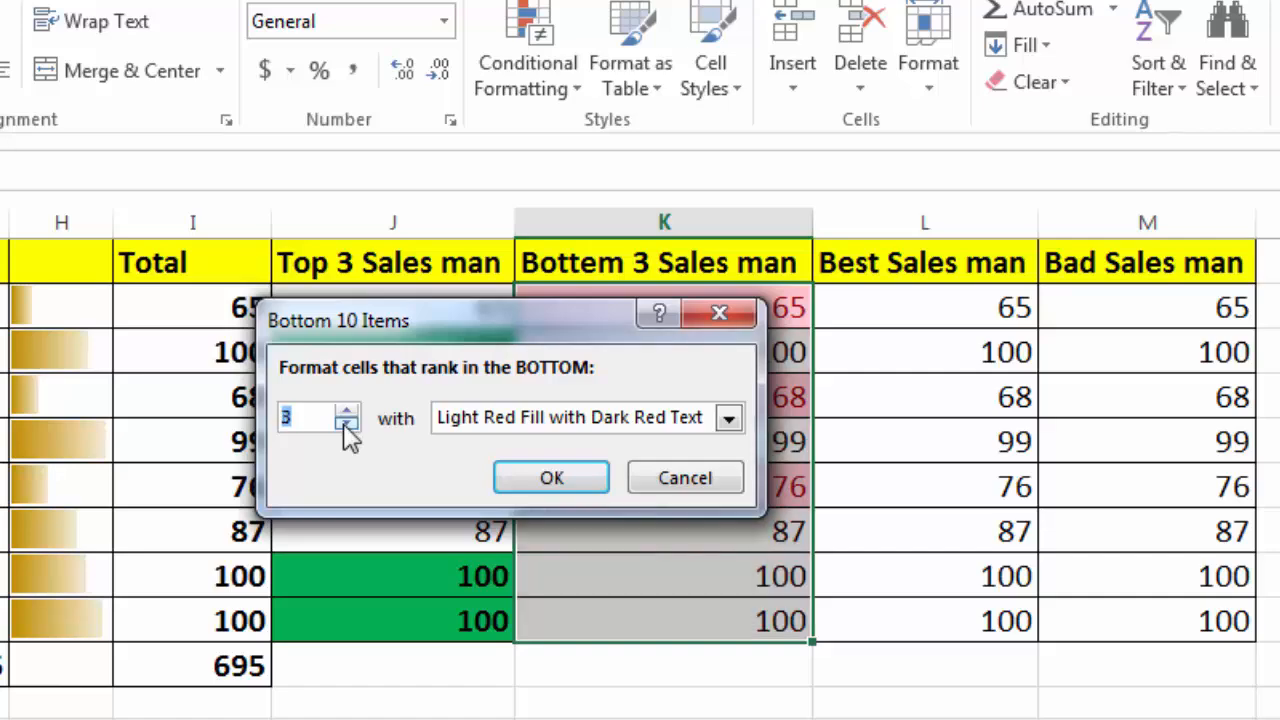
- Give the bottom 3 rule a custom format with bold font and orange fill, and apply it to the Bottem 3 Sales man values
{"action": "left_click", "coordinate": [729, 418]}
{"action": "left_click", "coordinate": [583, 572]}
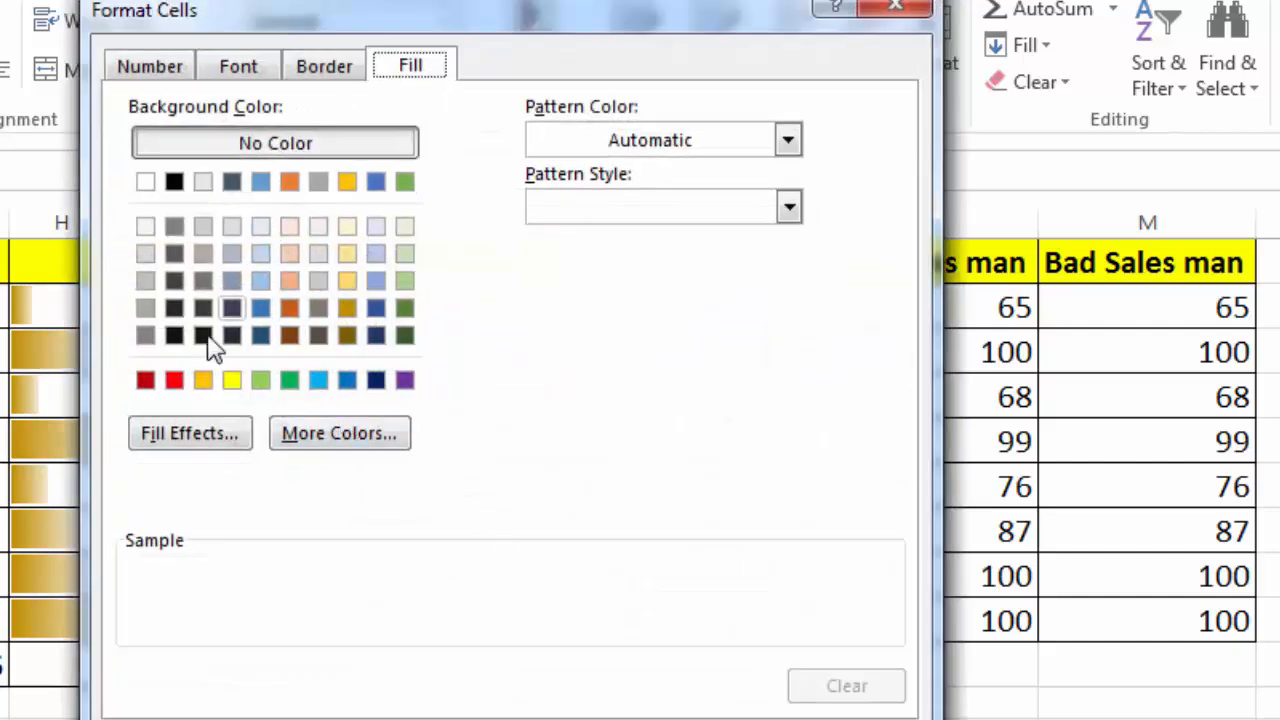
{"action": "left_click", "coordinate": [175, 381]}
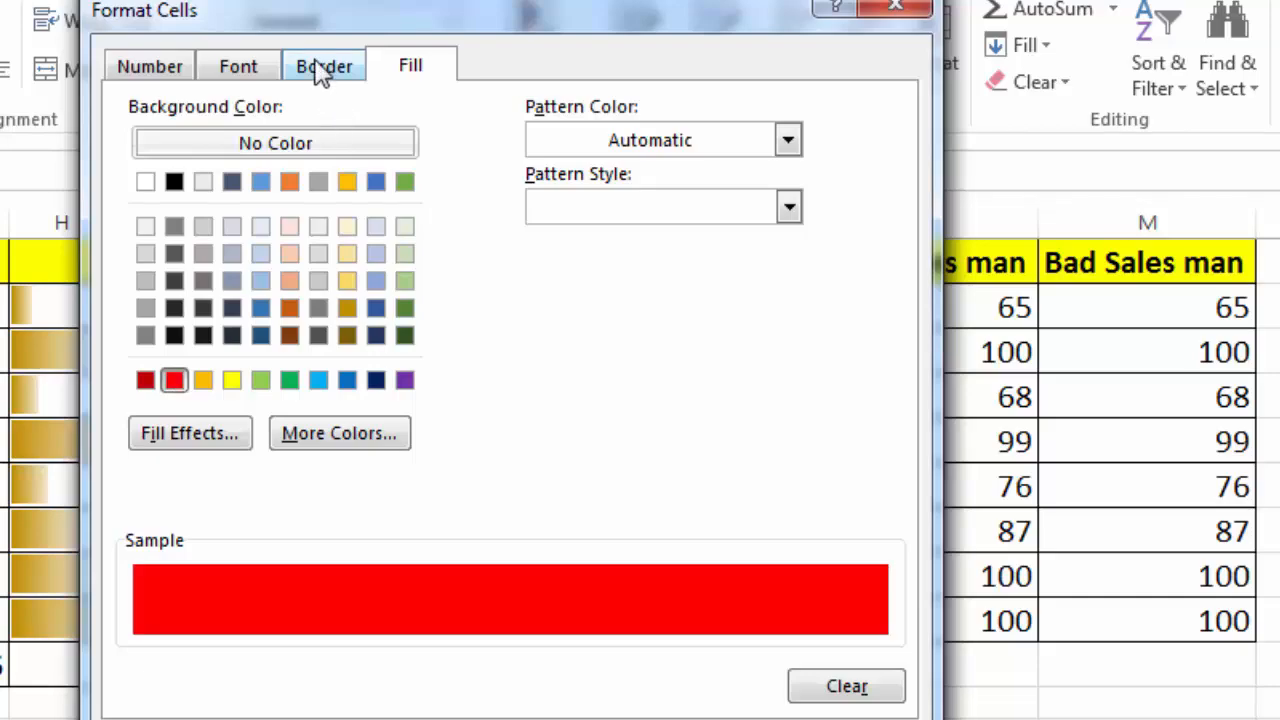
{"action": "left_click", "coordinate": [204, 382]}
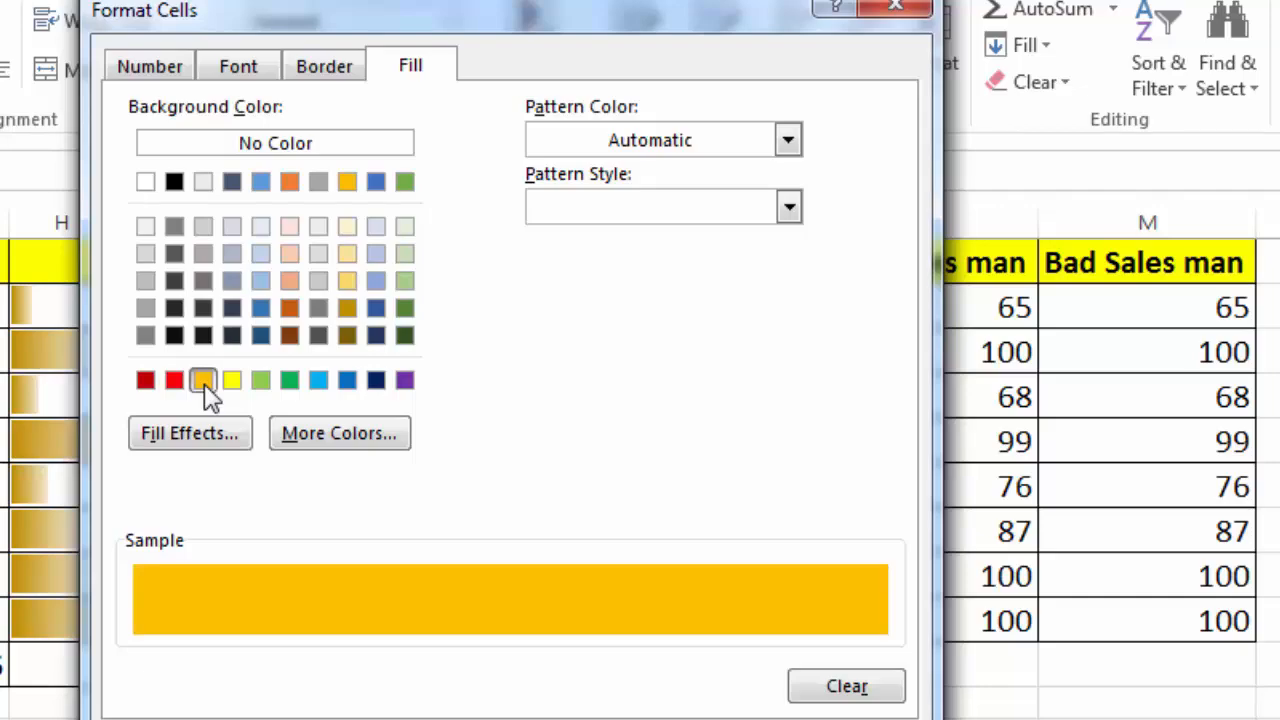
{"action": "left_click", "coordinate": [257, 62]}
{"action": "left_click", "coordinate": [605, 208]}
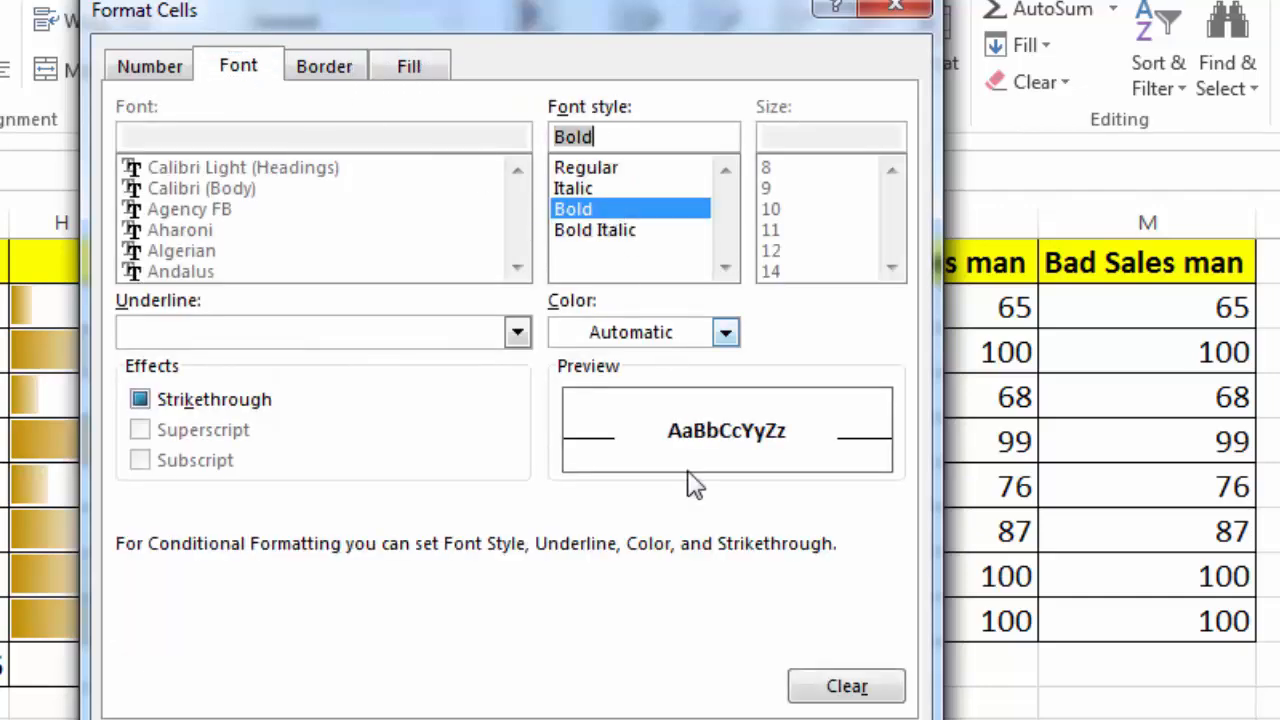
{"action": "left_click", "coordinate": [726, 719]}
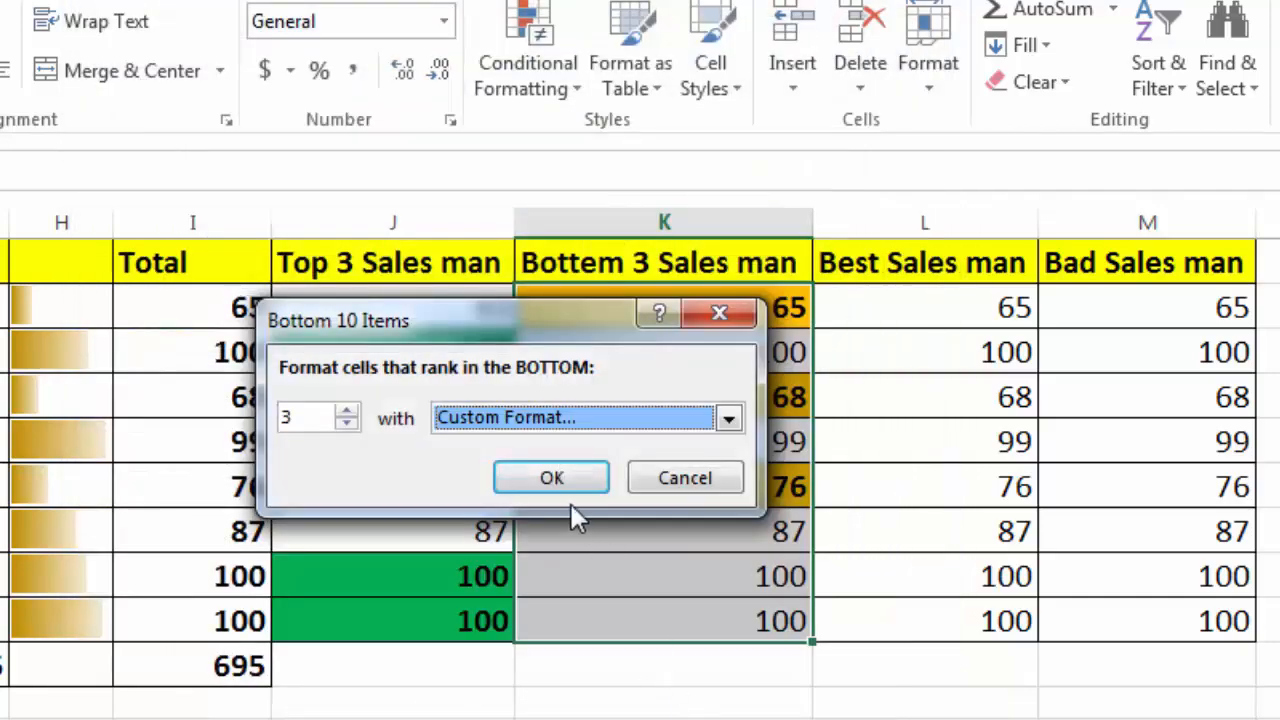
{"action": "left_click", "coordinate": [565, 485]}
{"action": "left_click", "coordinate": [674, 494]}
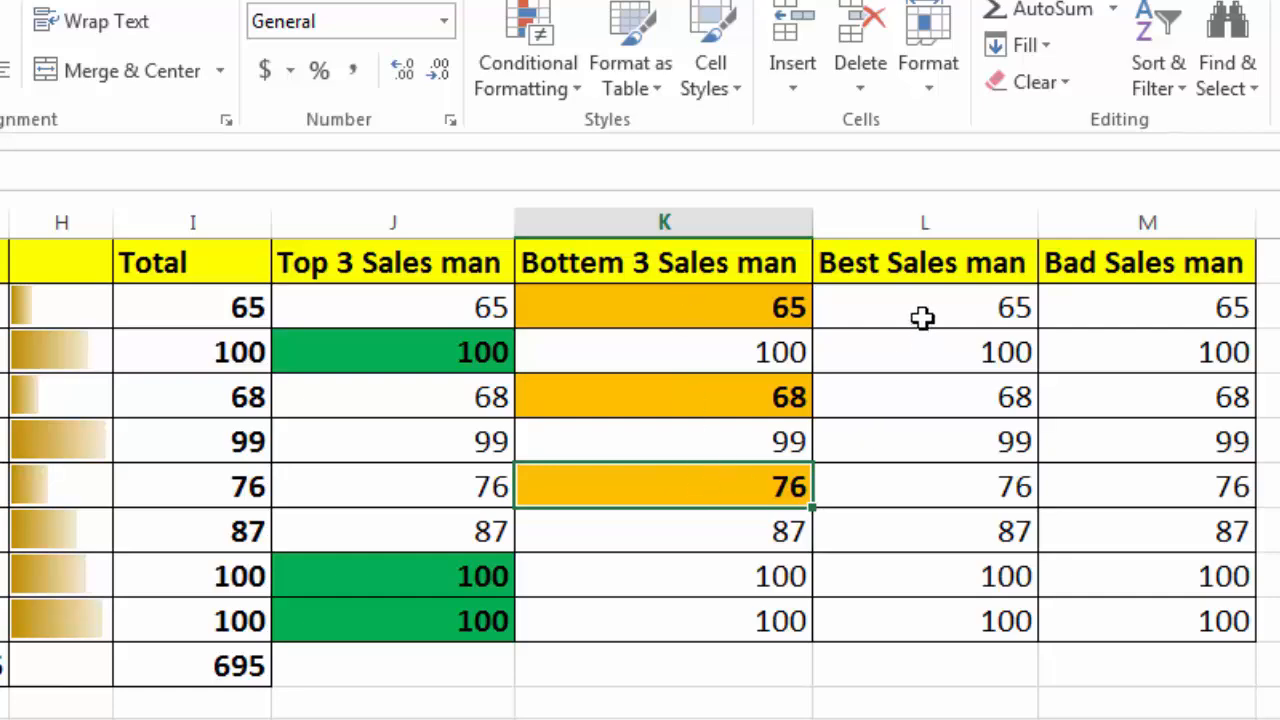
- Start a Top 10 Items rule for the Best Sales man values in L2:L9 and set its rank count to 1
{"action": "left_click_drag", "start_coordinate": [922, 310], "coordinate": [946, 607]}
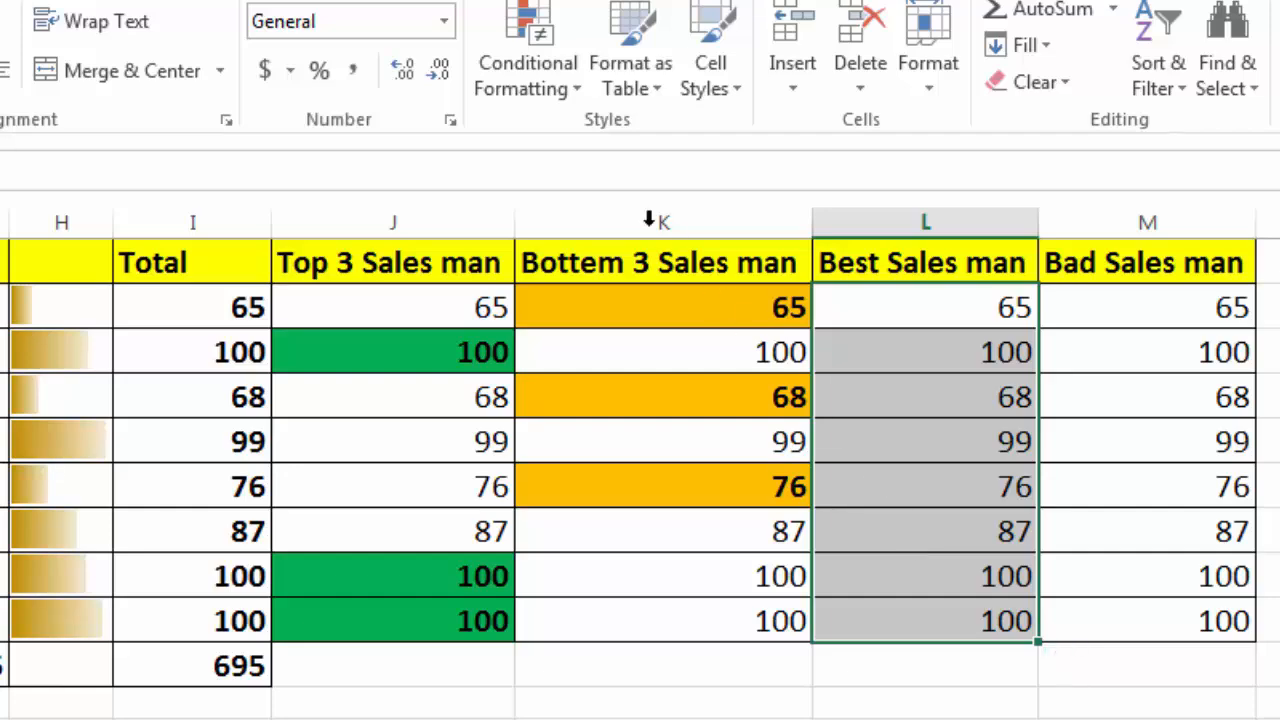
{"action": "left_click", "coordinate": [572, 87]}
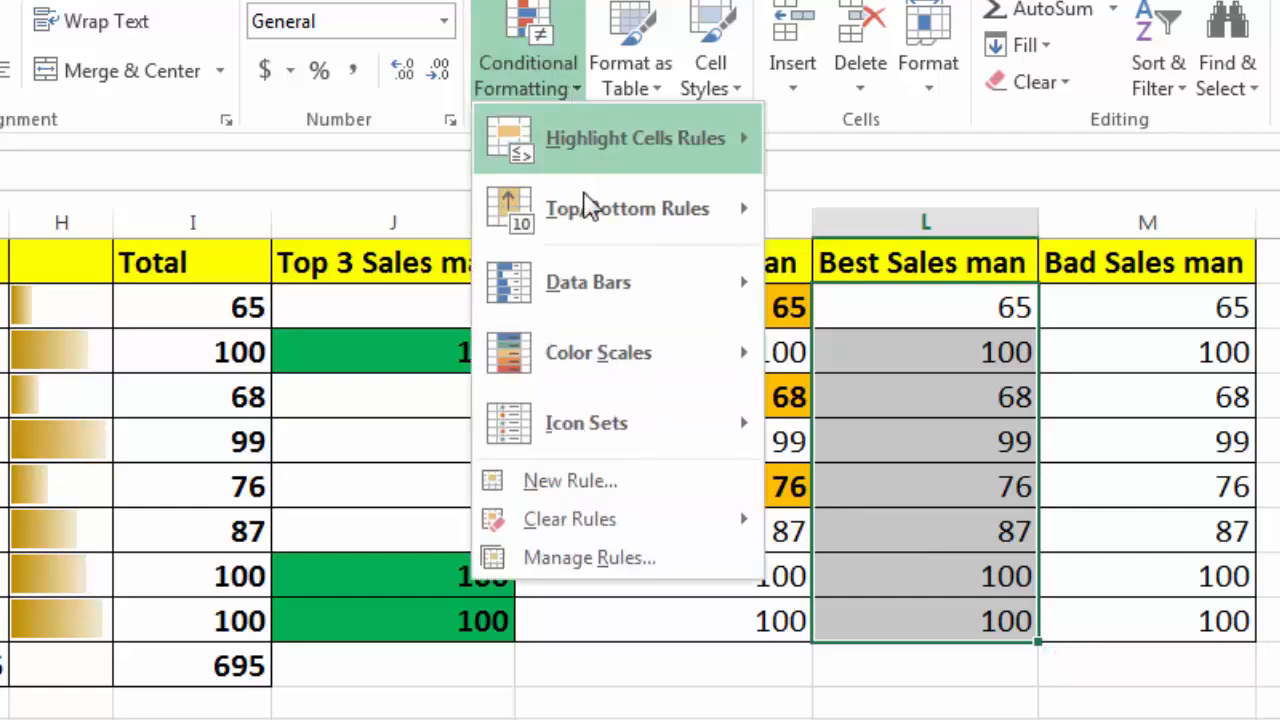
{"action": "mouse_move", "coordinate": [709, 212]}
{"action": "left_click", "coordinate": [900, 212]}
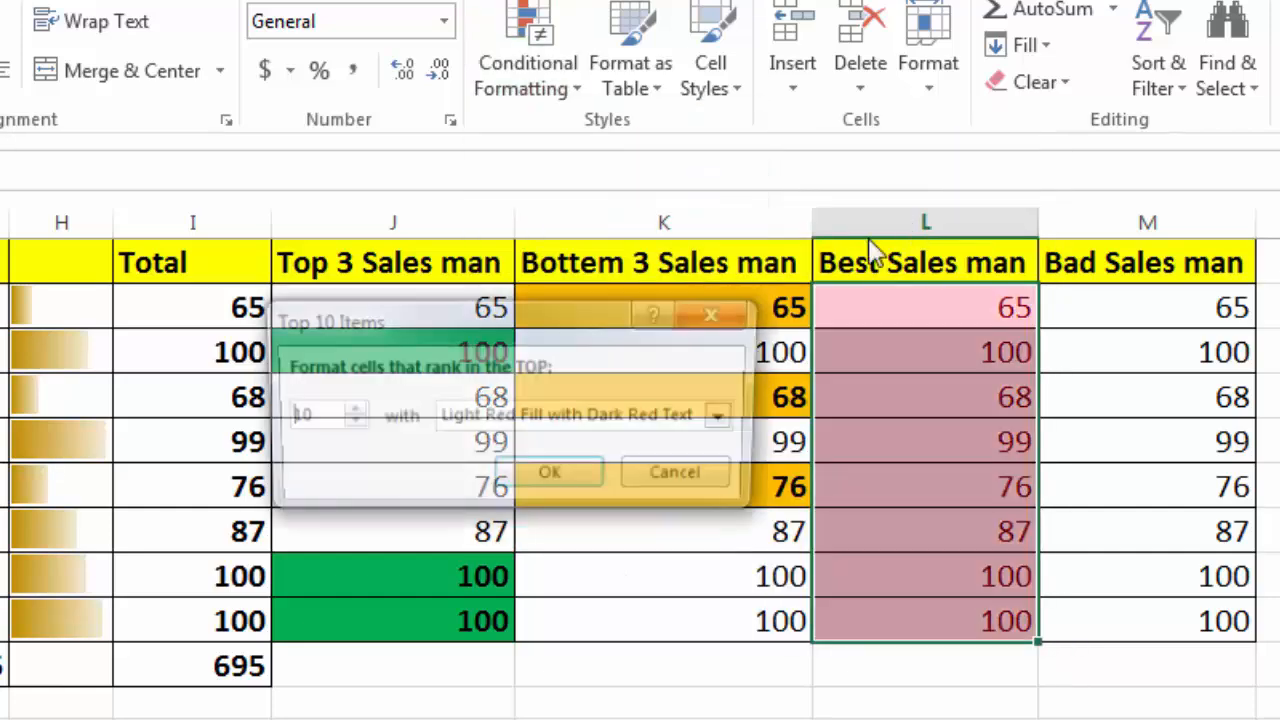
{"action": "left_click", "coordinate": [305, 414]}
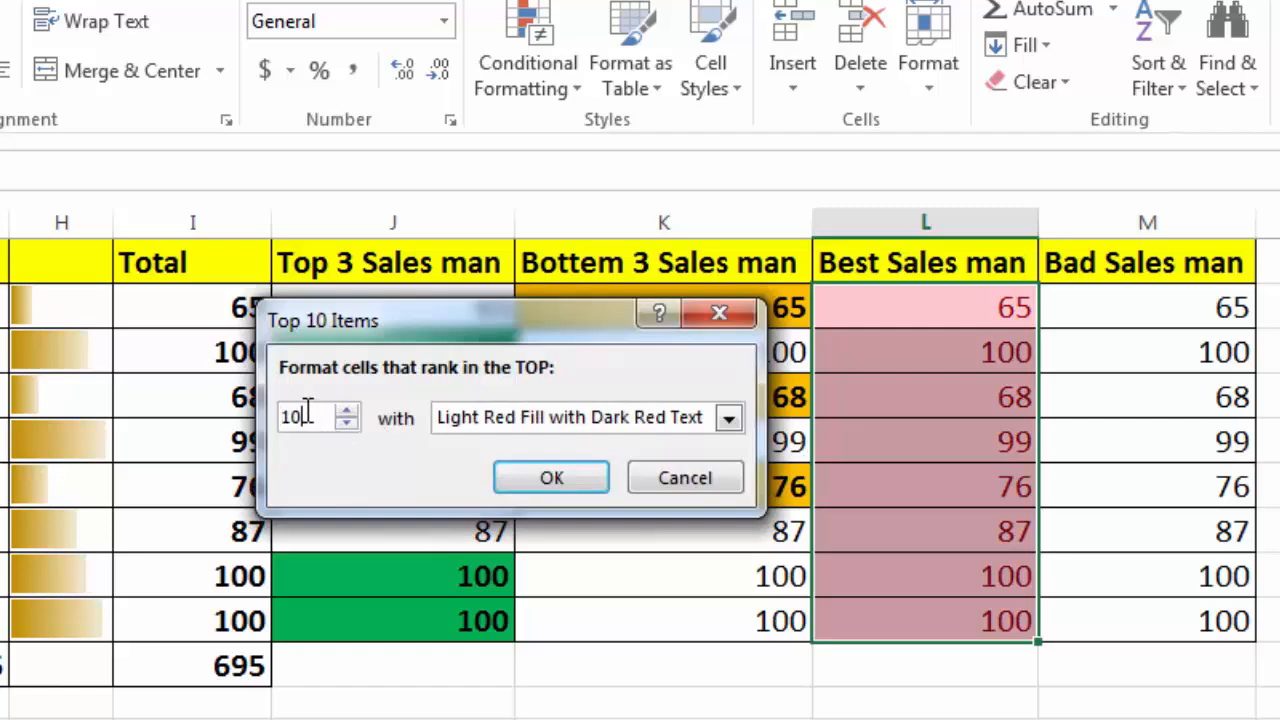
{"action": "key", "text": "BackSpace"}
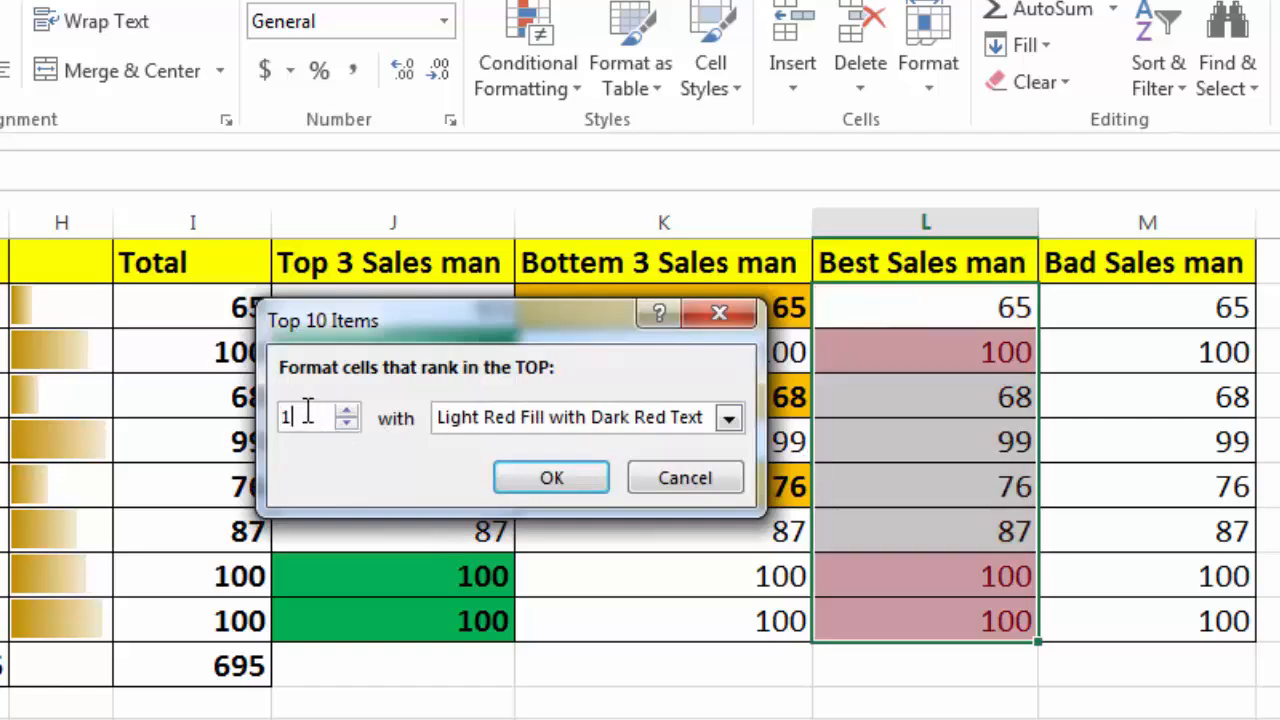
- Format the top 1 rule with Green Fill with Dark Green Text and apply it to the Best Sales man values
{"action": "left_click", "coordinate": [727, 421]}
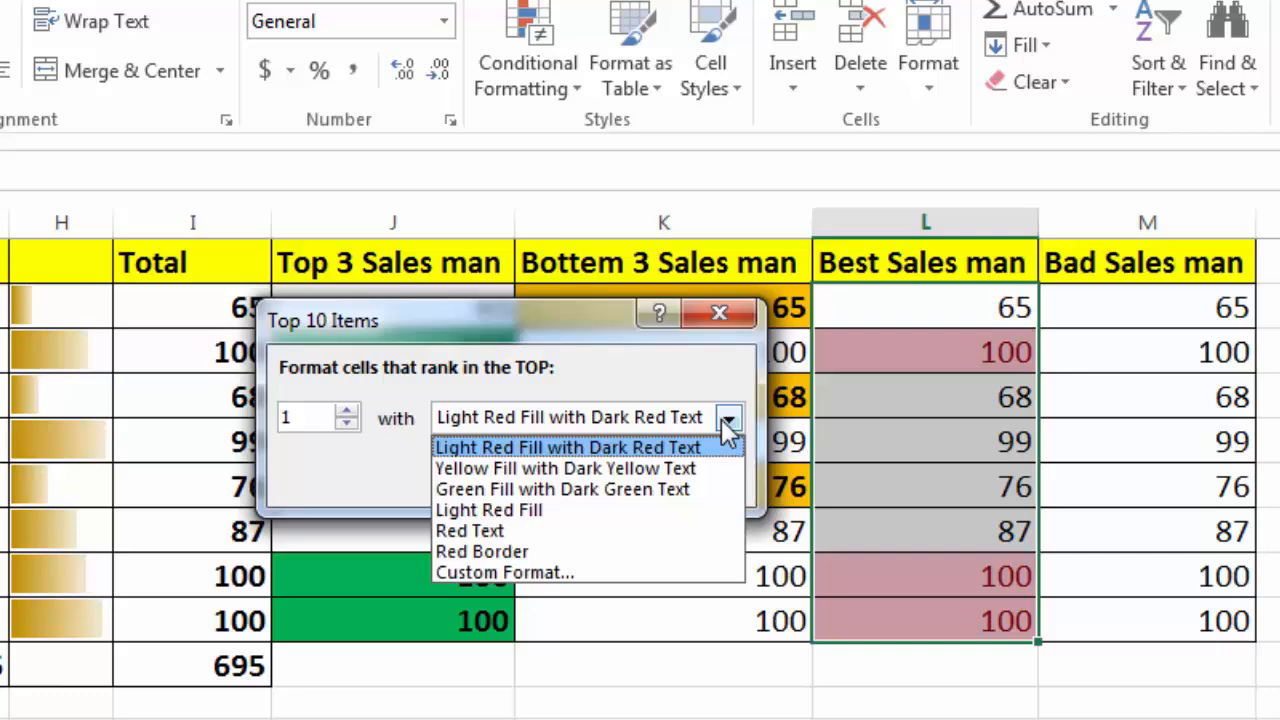
{"action": "left_click", "coordinate": [678, 489]}
{"action": "left_click", "coordinate": [551, 478]}
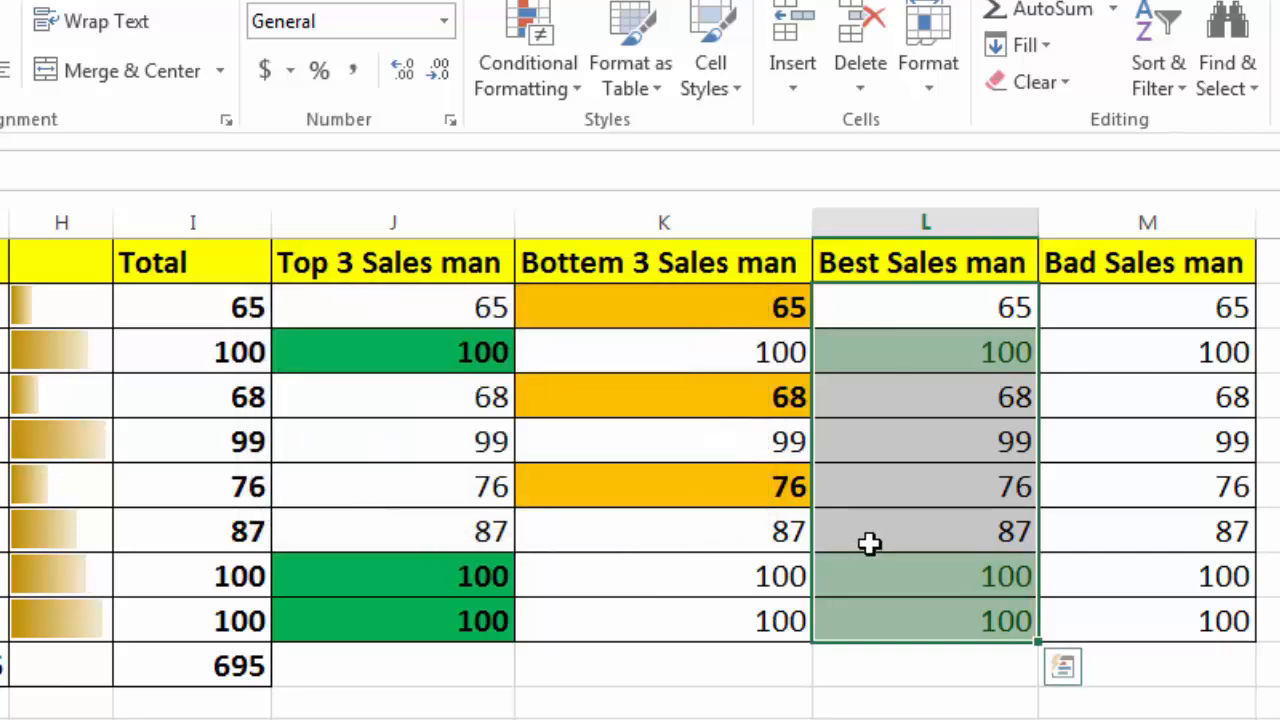
{"action": "left_click", "coordinate": [920, 435]}
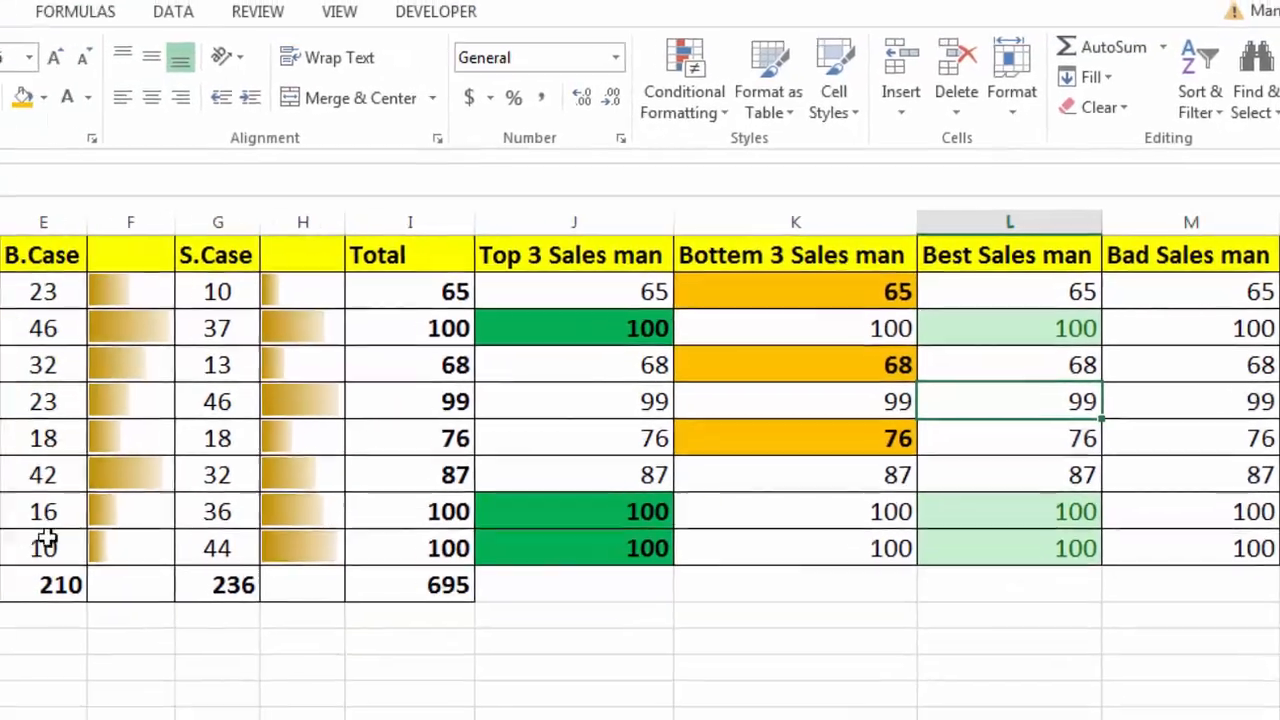
- Set the Bags value in C8 to 46 and the one in C3 to 29
{"action": "left_click", "coordinate": [43, 486]}
{"action": "left_click", "coordinate": [43, 519]}
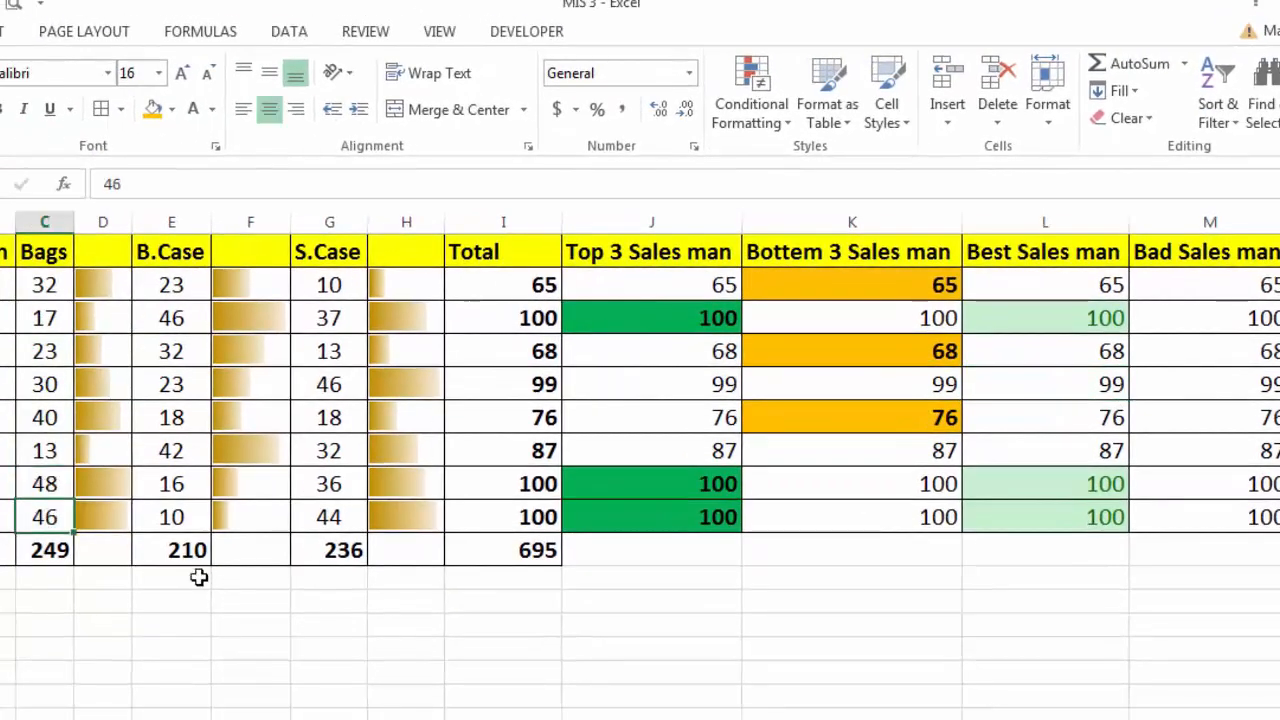
{"action": "left_click", "coordinate": [45, 484]}
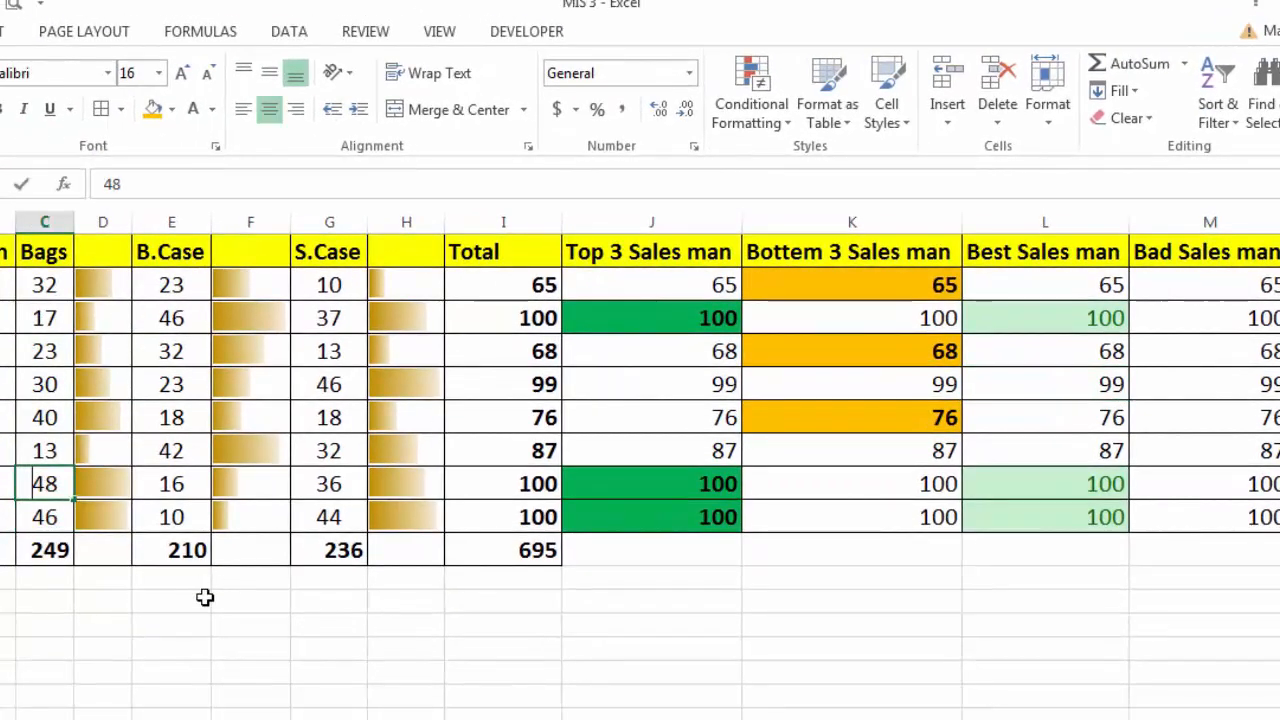
{"action": "type", "text": "46"}
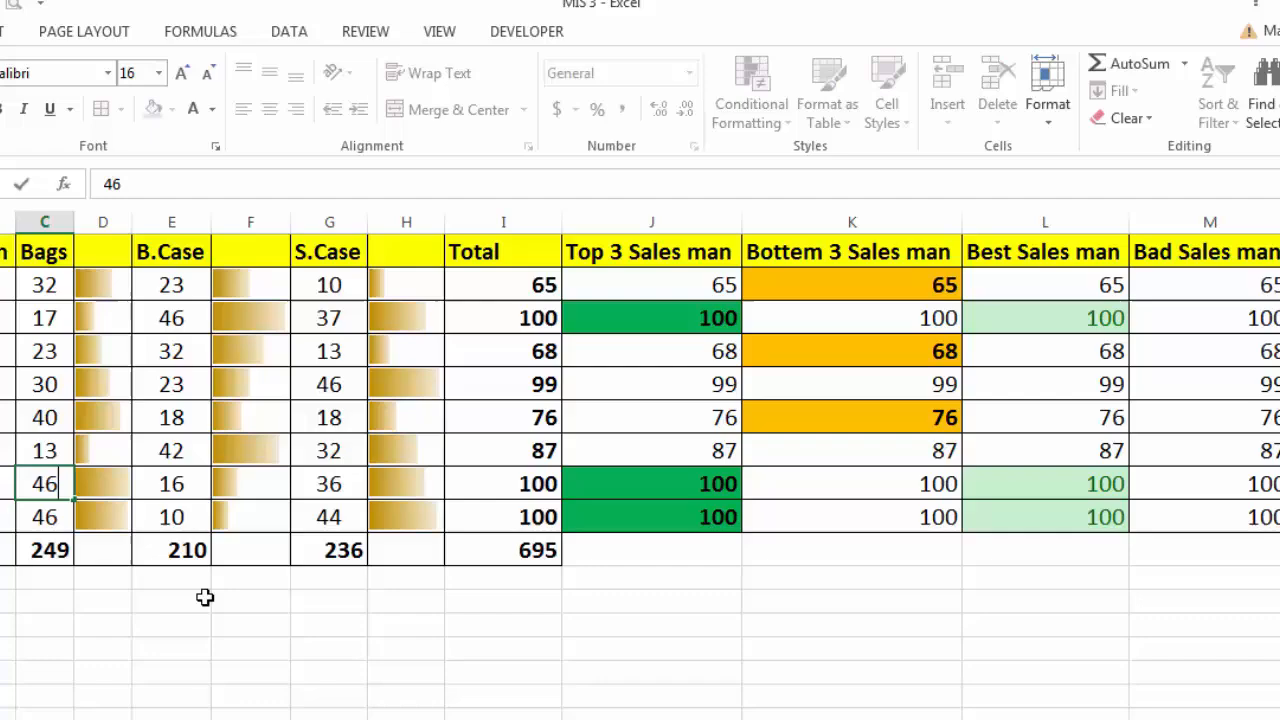
{"action": "left_click", "coordinate": [224, 483]}
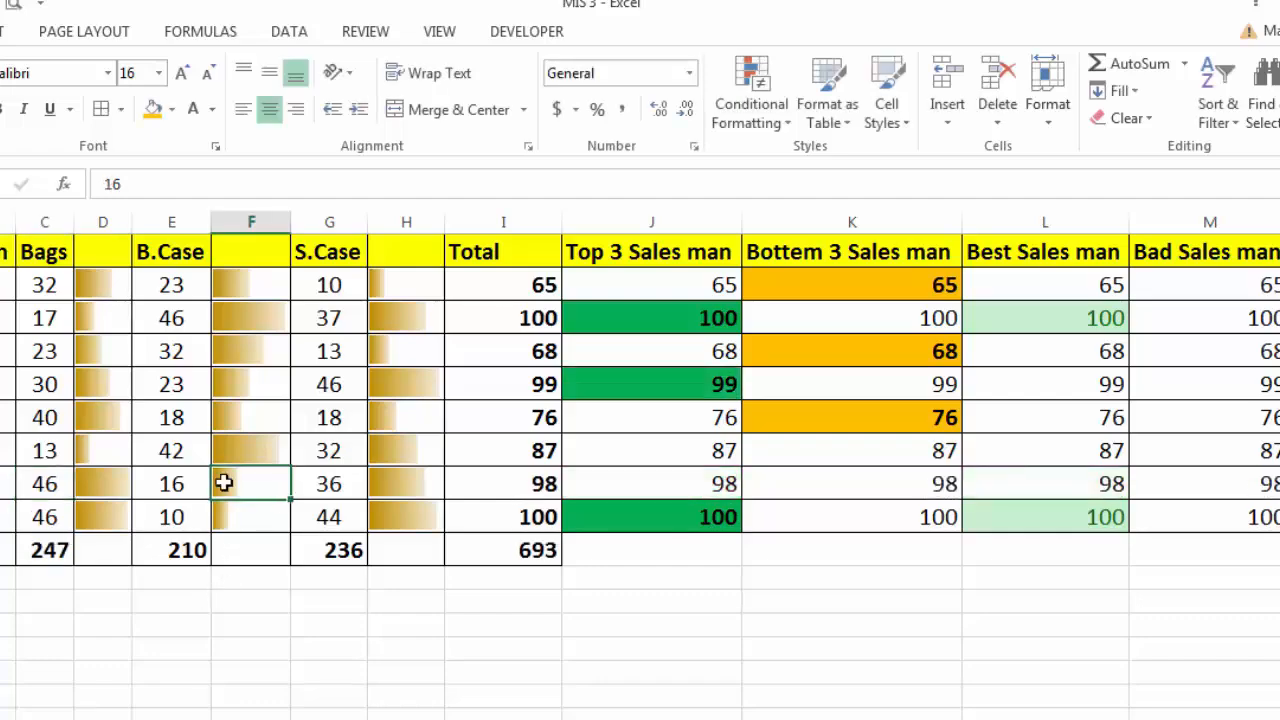
{"action": "left_click", "coordinate": [40, 318]}
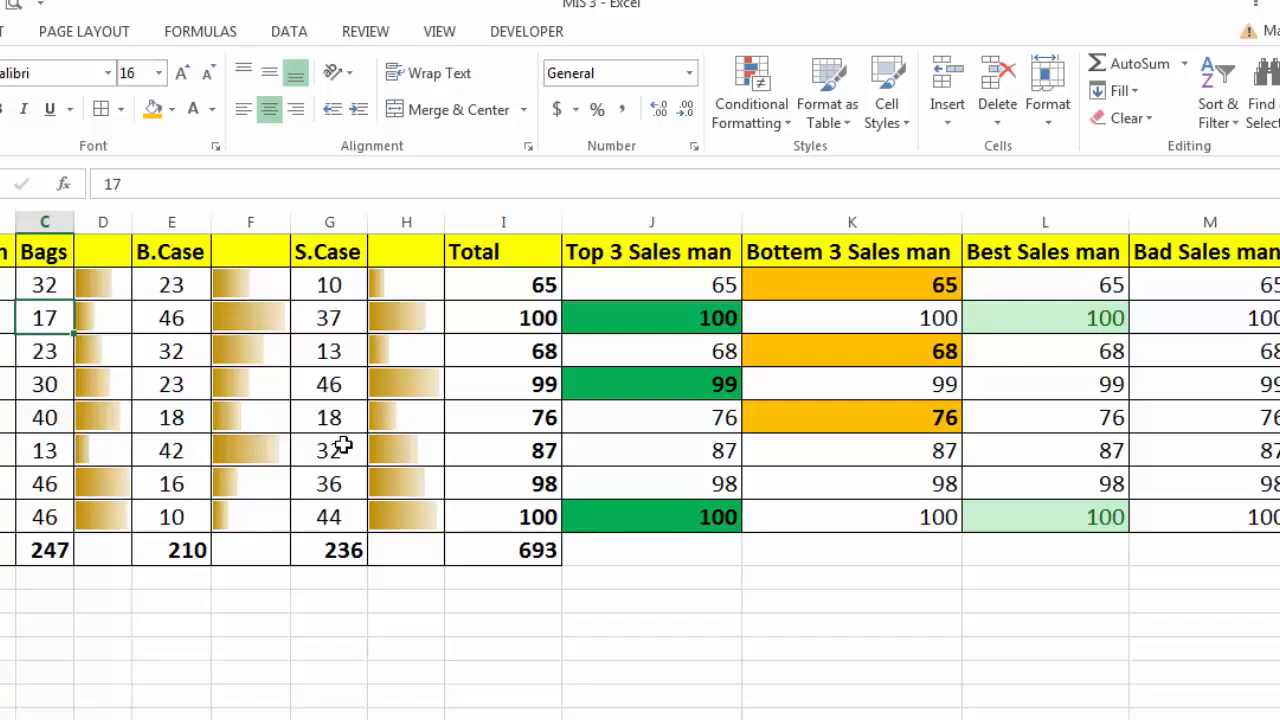
{"action": "type", "text": "29"}
{"action": "key", "text": "Return"}
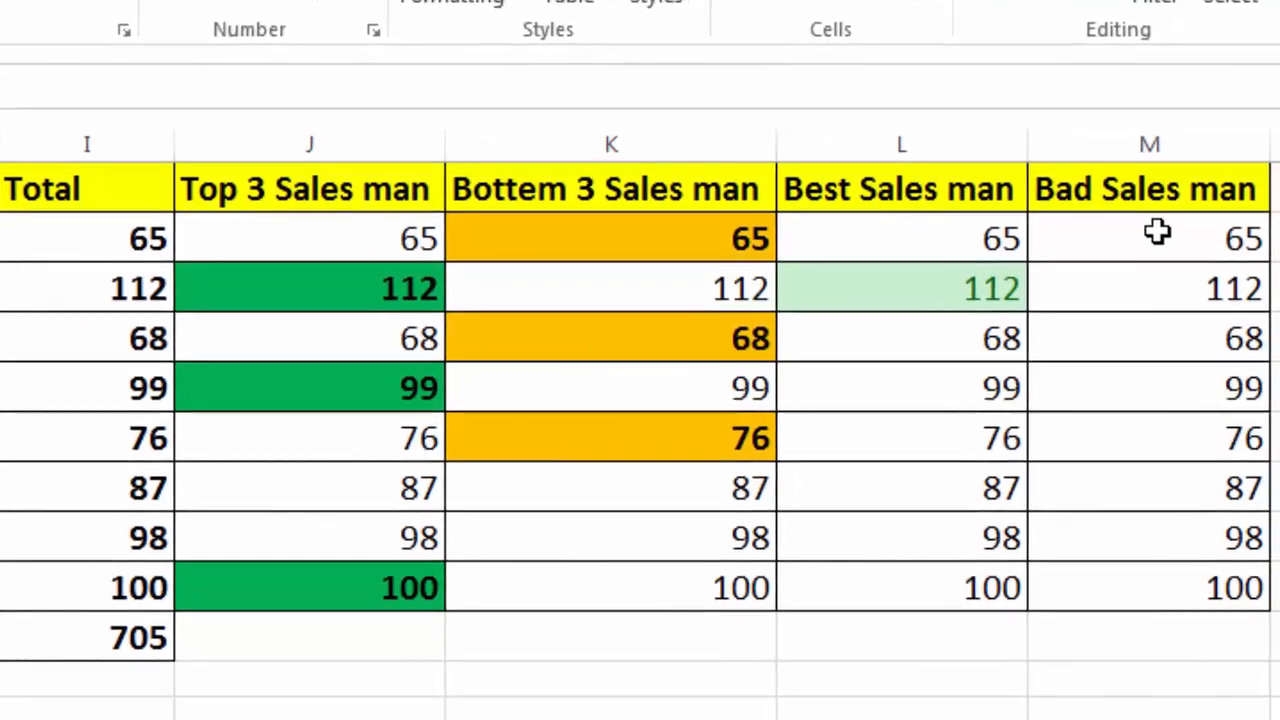
- Apply a Bottom 10 Items rule with rank count 1 and Light Red Fill with Dark Red Text to the Bad Sales man values in M2:M8
{"action": "left_click_drag", "start_coordinate": [1130, 222], "coordinate": [1119, 528]}
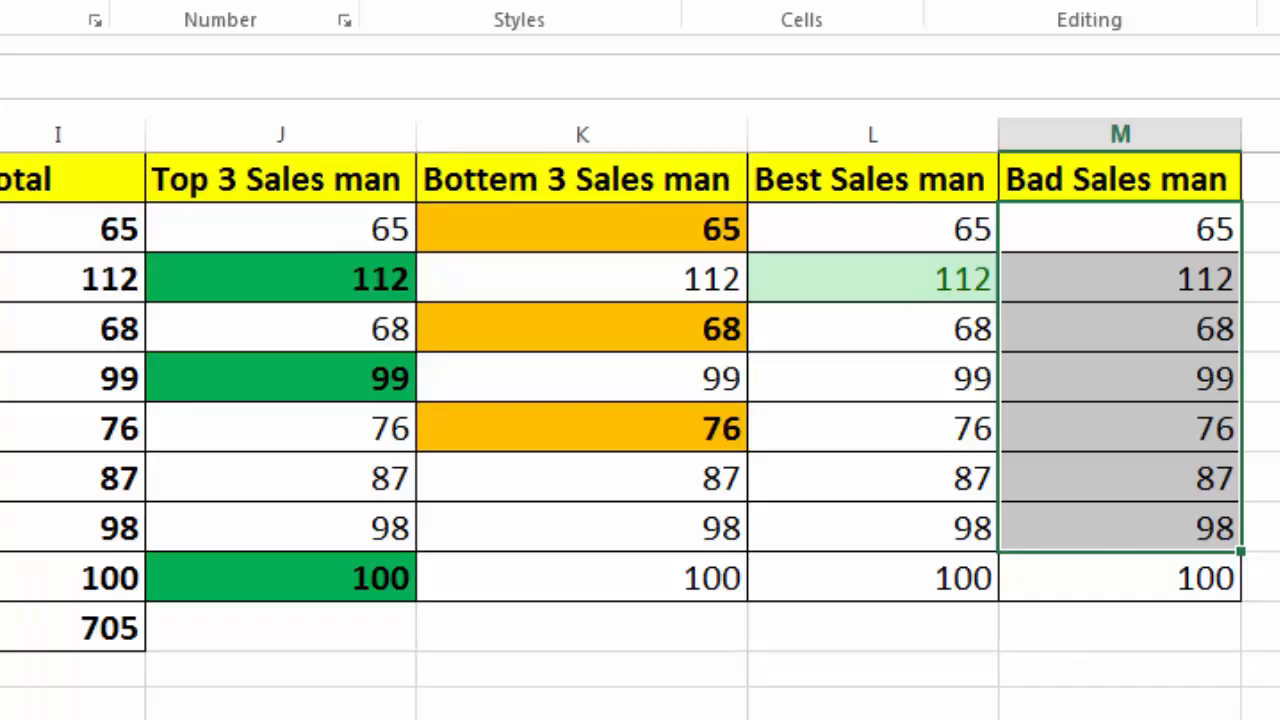
{"action": "left_click", "coordinate": [478, 6]}
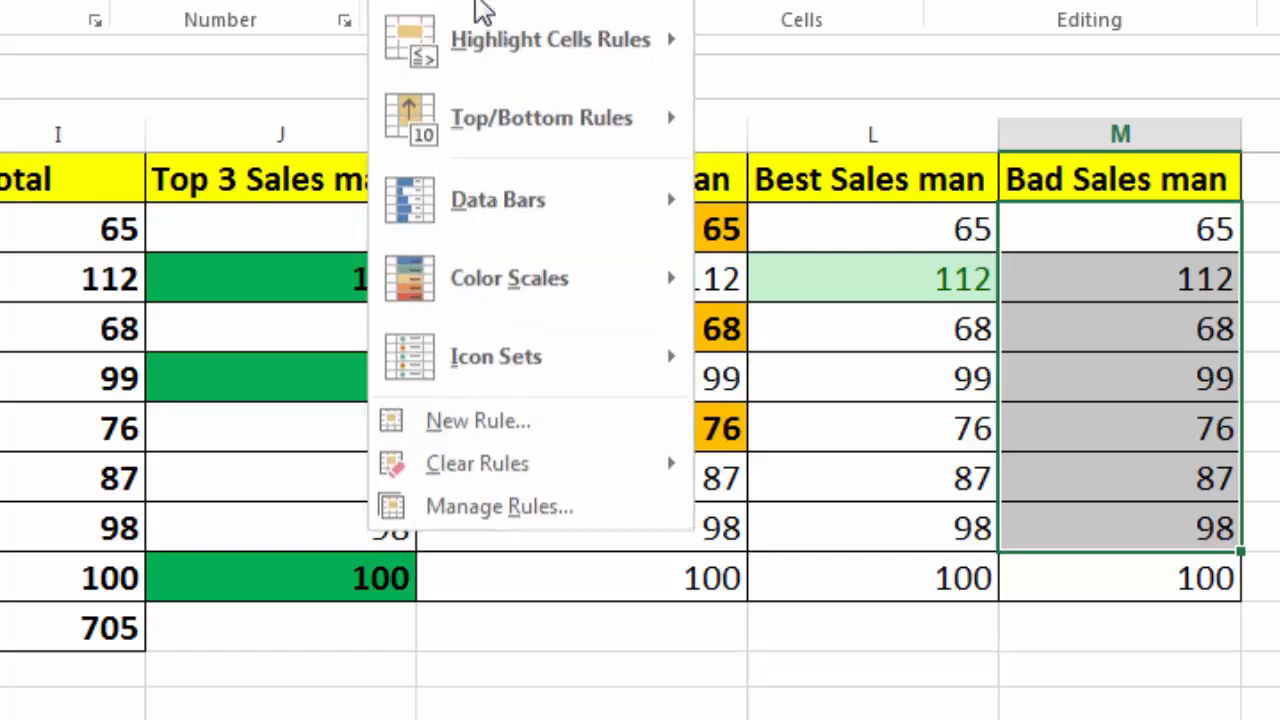
{"action": "mouse_move", "coordinate": [582, 118]}
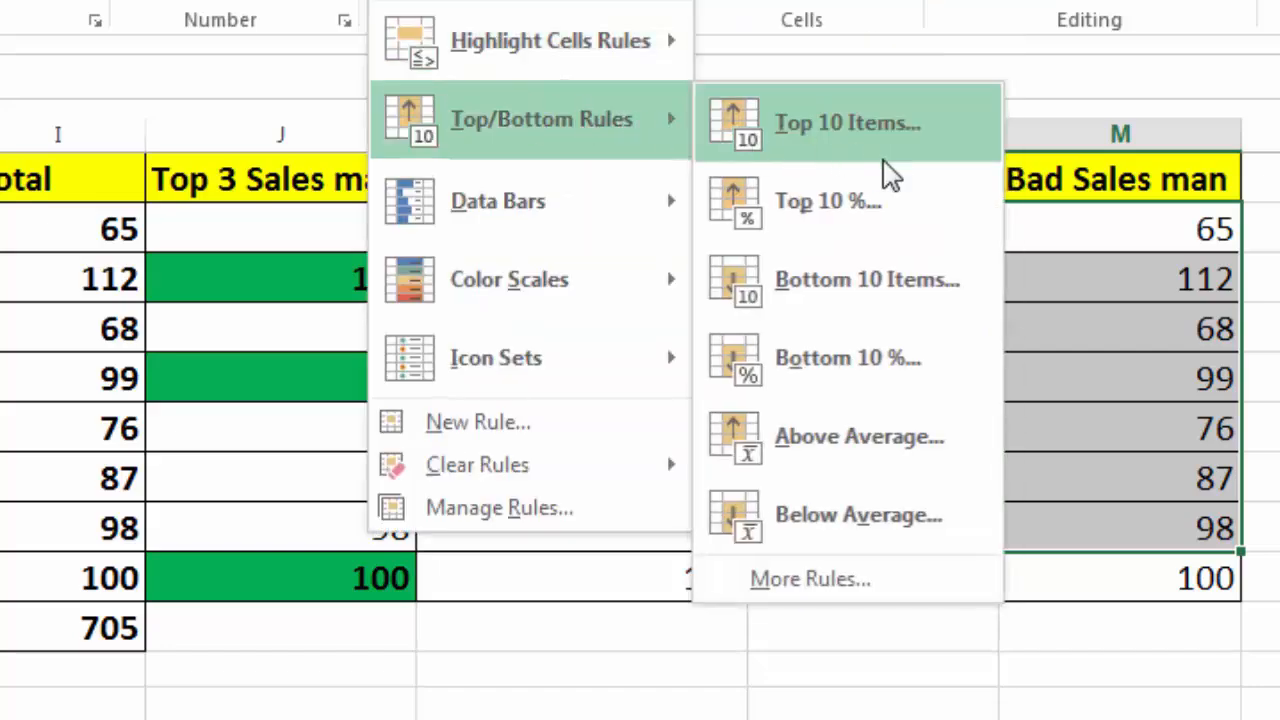
{"action": "left_click", "coordinate": [896, 277]}
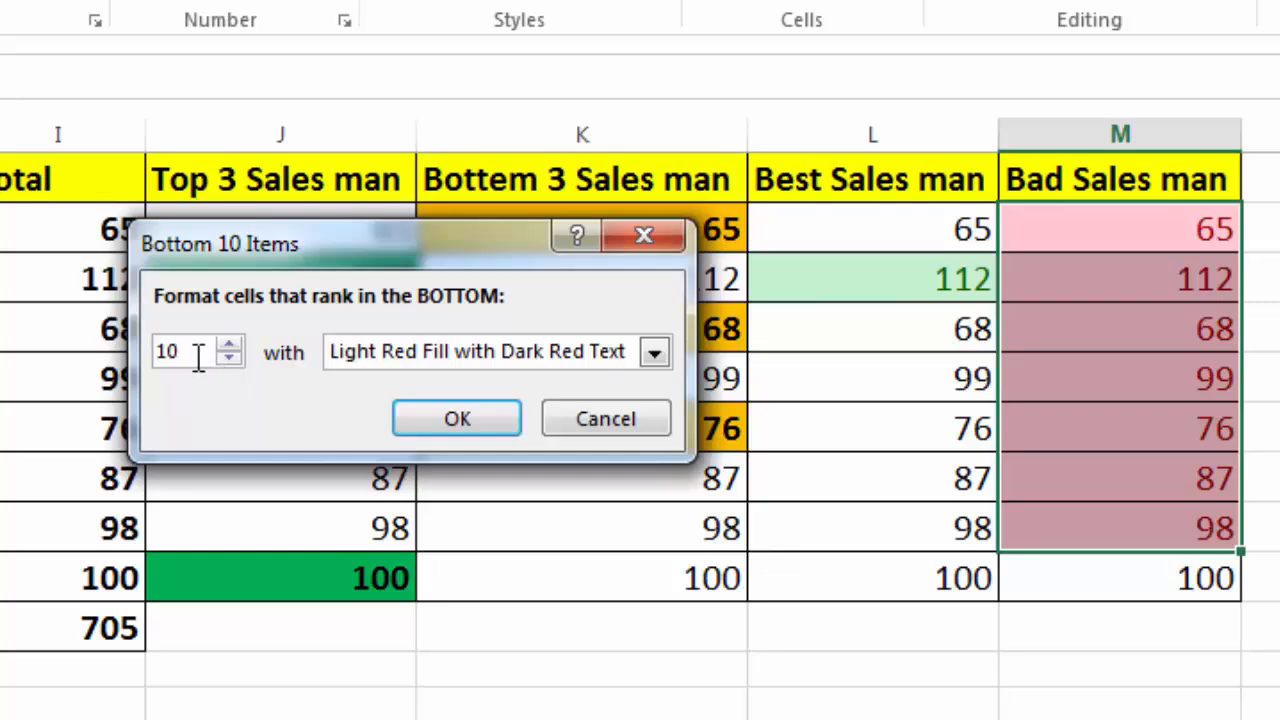
{"action": "key", "text": "BackSpace"}
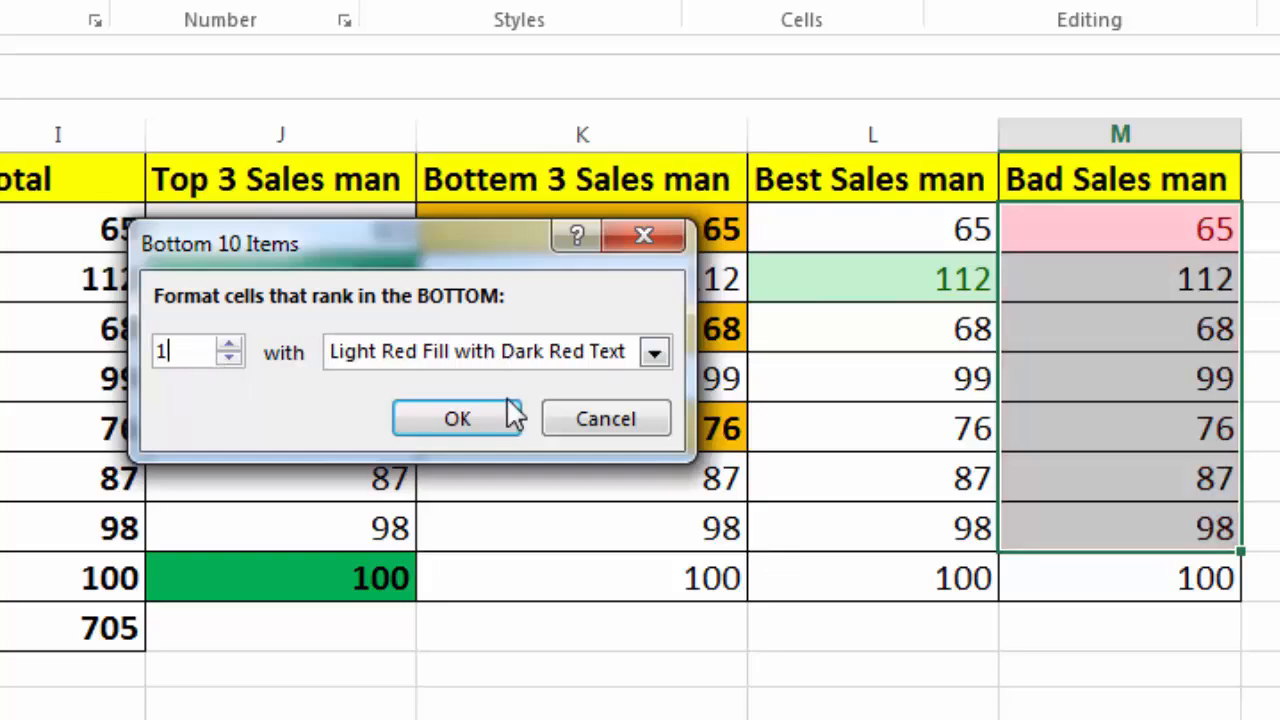
{"action": "left_click", "coordinate": [476, 419]}
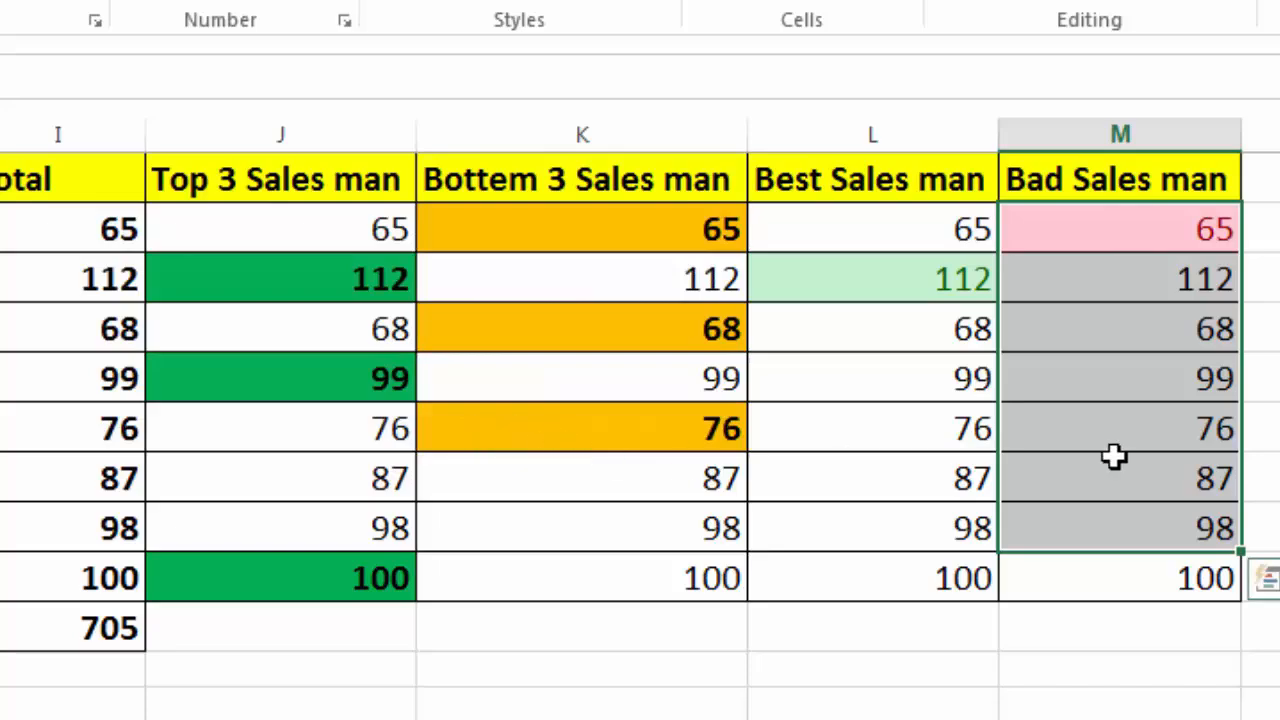
{"action": "left_click", "coordinate": [1114, 456]}
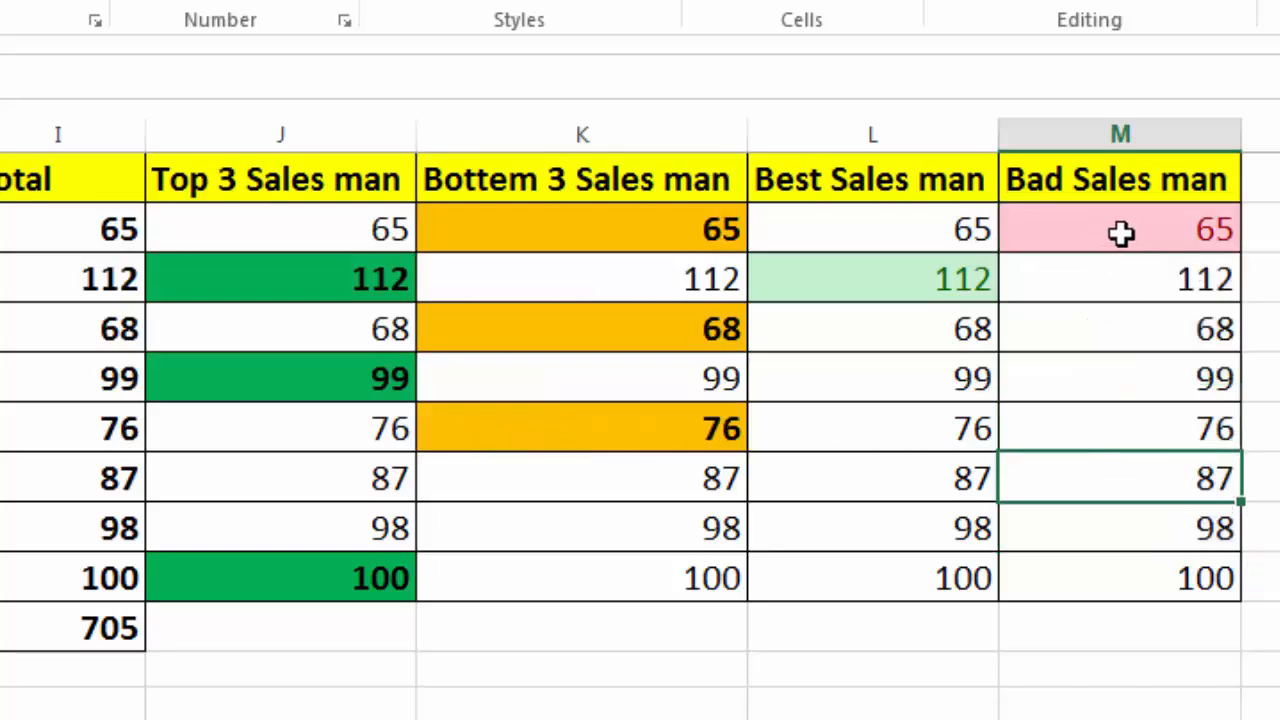
{"action": "left_click", "coordinate": [1104, 322]}
{"action": "left_click", "coordinate": [1091, 386]}
{"action": "left_click", "coordinate": [1091, 436]}
{"action": "left_click", "coordinate": [1108, 541]}
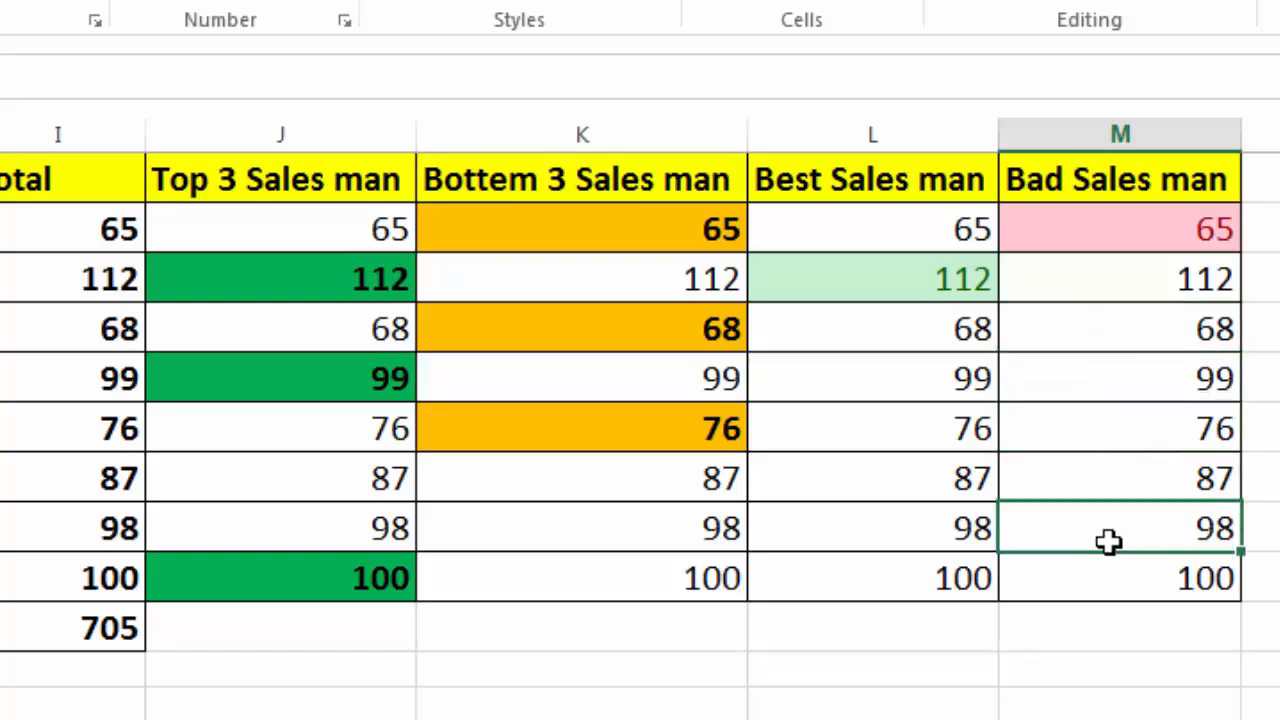
{"action": "left_click", "coordinate": [574, 691]}
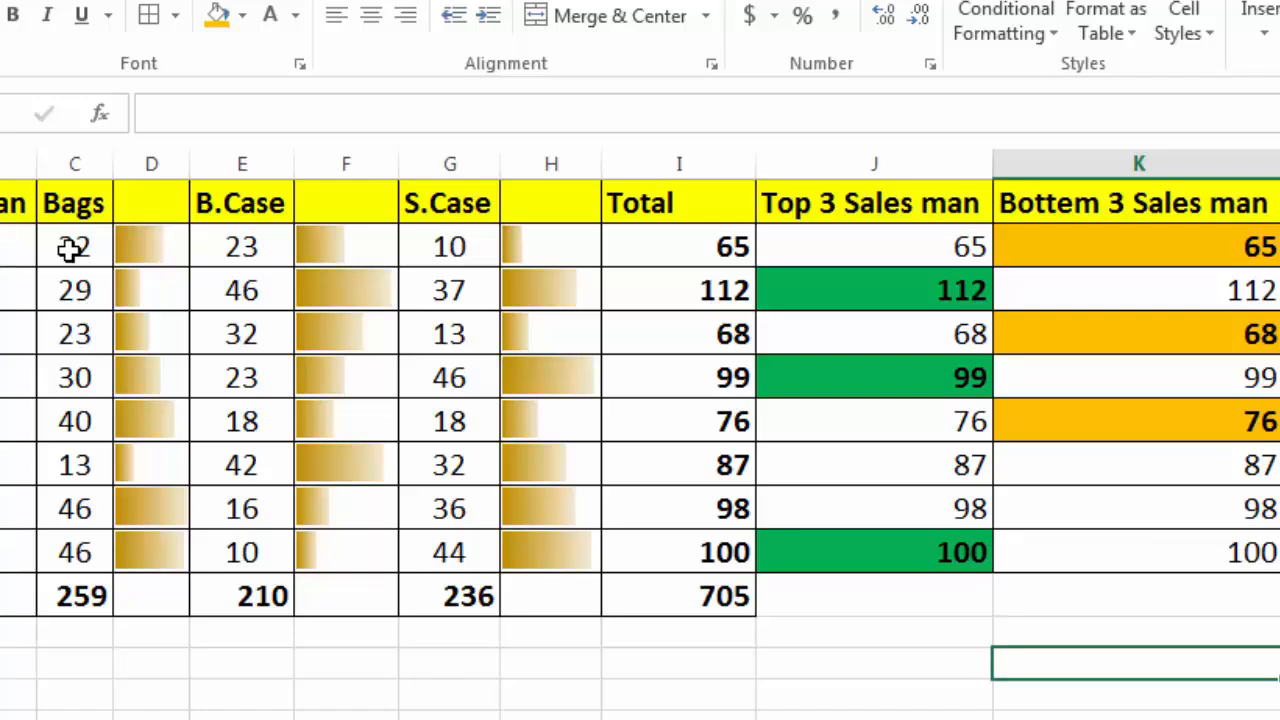
- Link the first Bags value in C2 to the source sheet with the formula =Sheet3!C2
{"action": "left_click", "coordinate": [70, 249]}
{"action": "type", "text": "="}
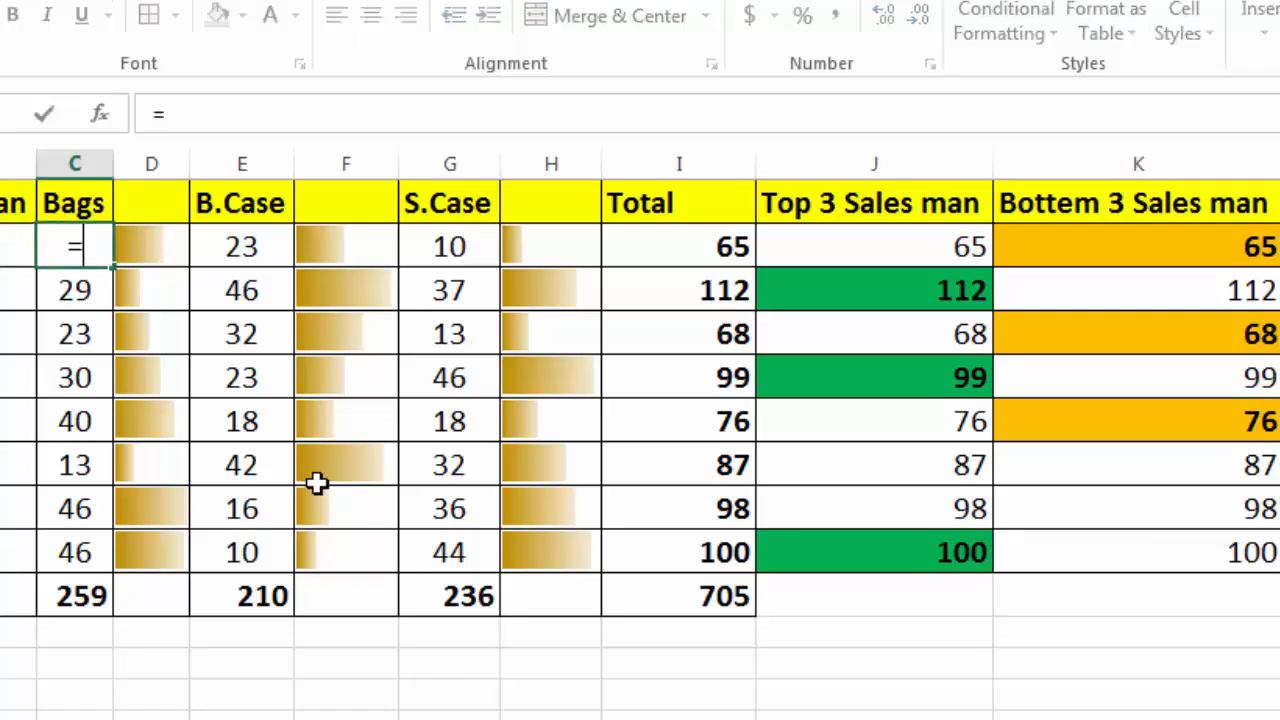
{"action": "left_click", "coordinate": [262, 718]}
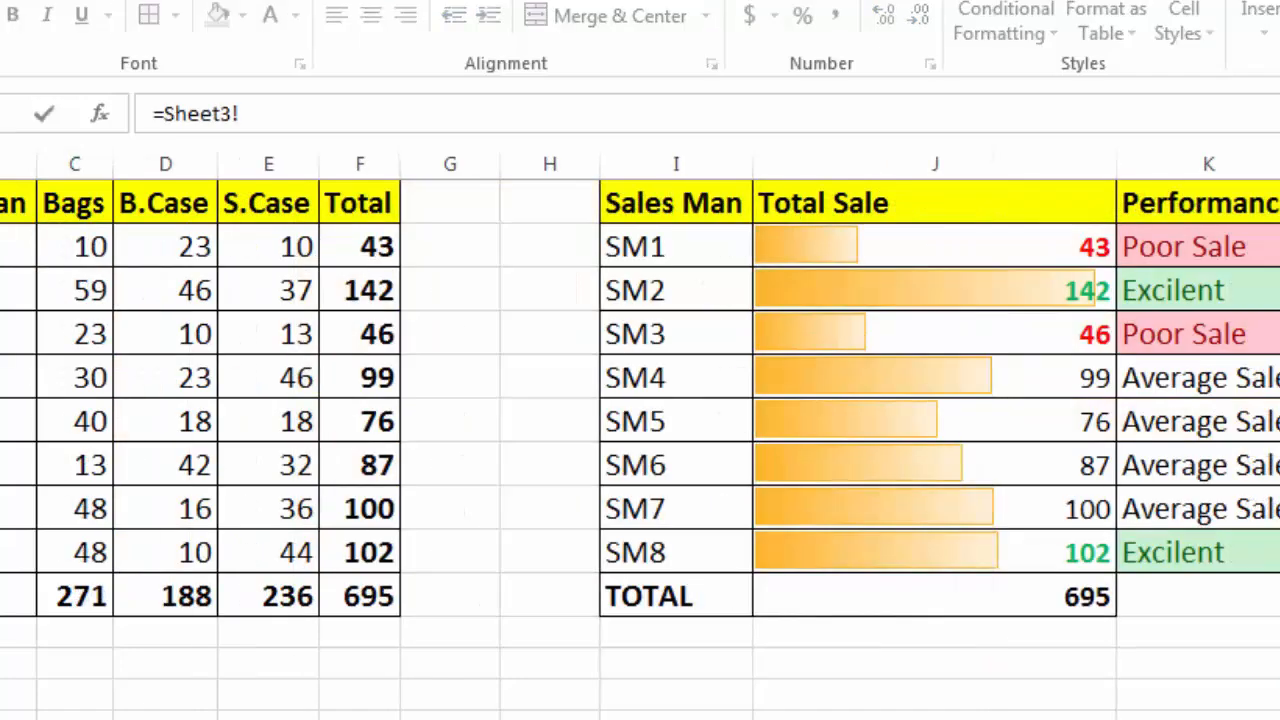
{"action": "left_click", "coordinate": [90, 240]}
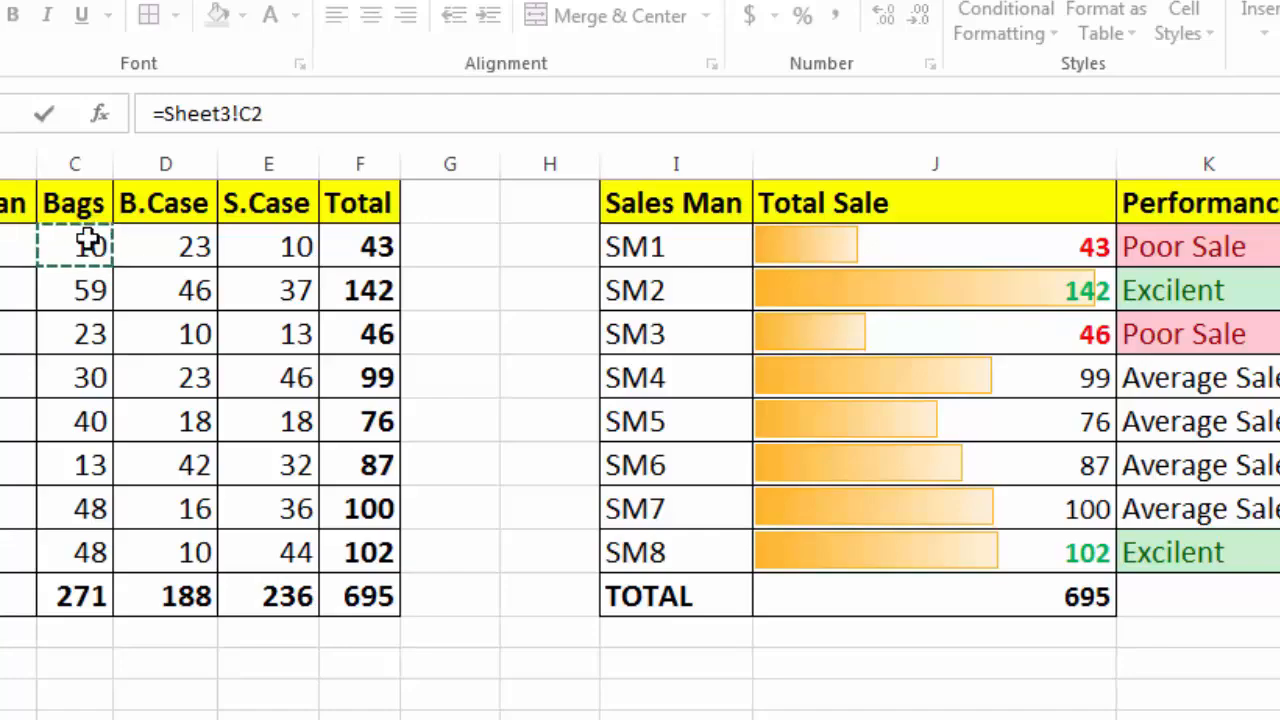
{"action": "key", "text": "Return"}
- Fill the Sheet3 link formula from C2 down through C9 in the Bags column
{"action": "left_click", "coordinate": [90, 240]}
{"action": "key", "text": "shift+Down"}
{"action": "key", "text": "shift+Down"}
{"action": "key", "text": "shift+Down"}
{"action": "key", "text": "shift+Down"}
{"action": "key", "text": "shift+Down"}
{"action": "key", "text": "shift+Down"}
{"action": "key", "text": "shift+Down"}
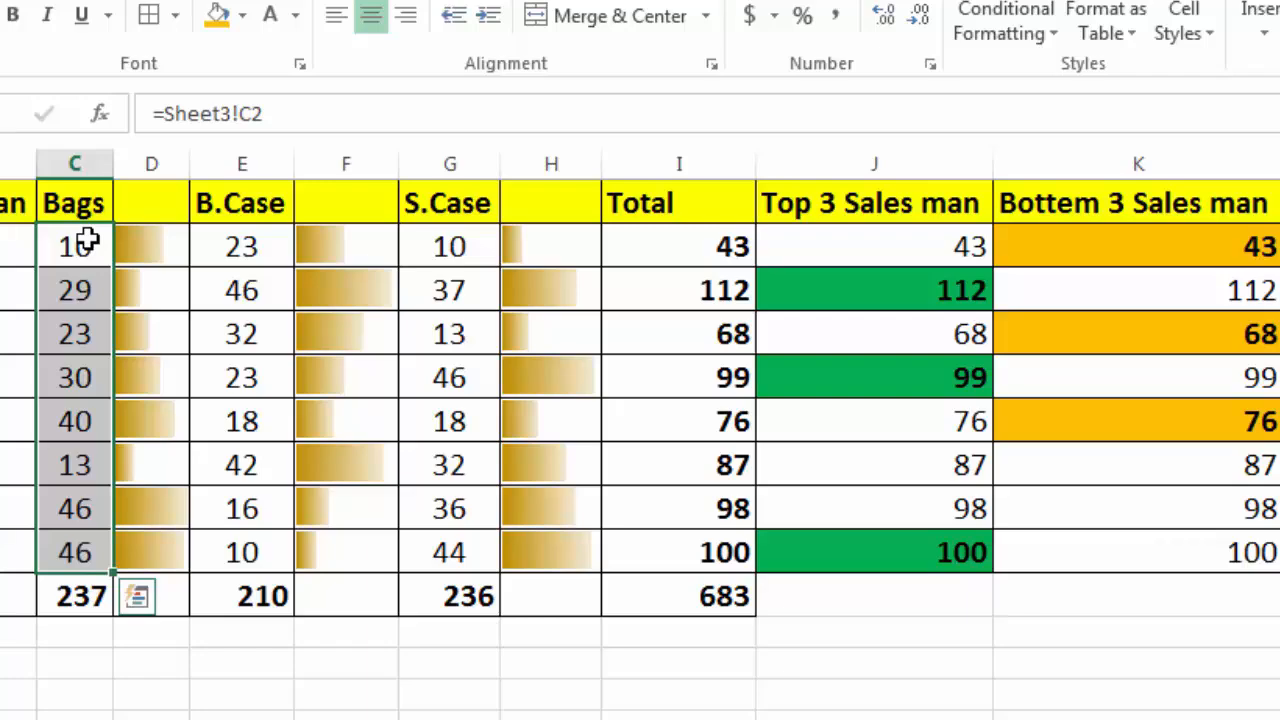
{"action": "key", "text": "ctrl+d"}
- Enter the formula =C2 in D2 so the first data bar beside Bags uses the linked value
{"action": "key", "text": "Right"}
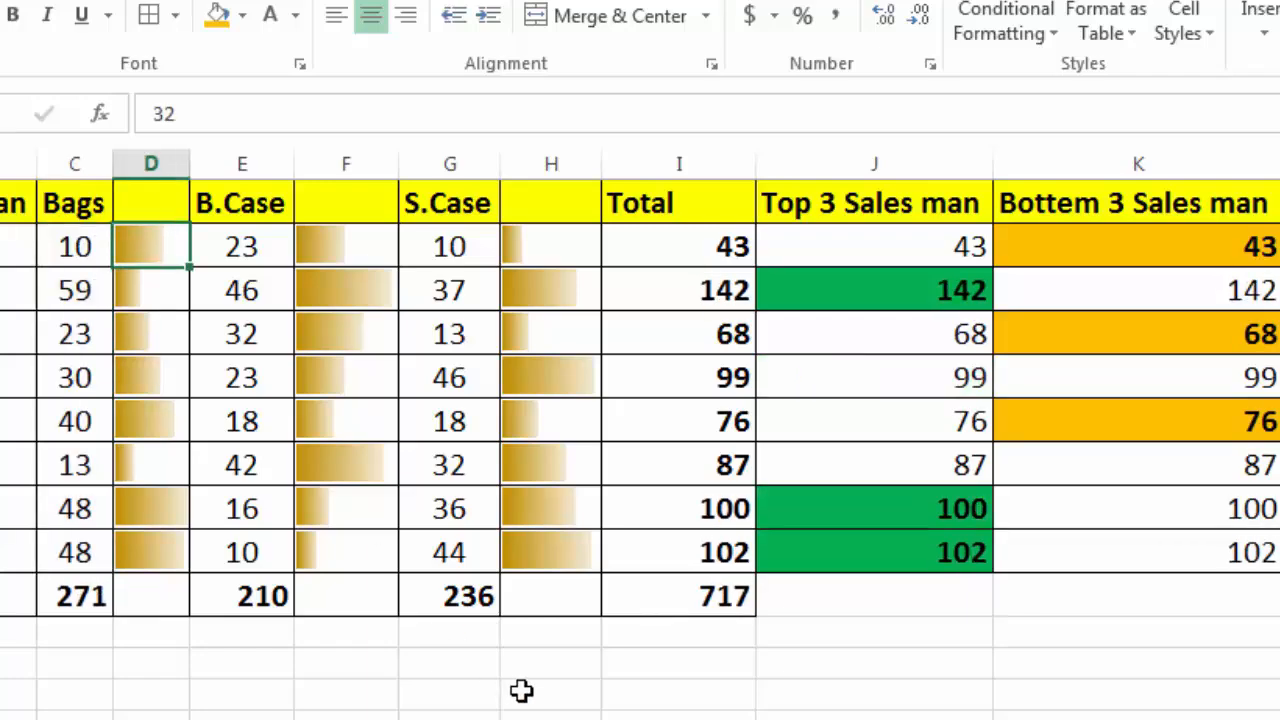
{"action": "type", "text": "="}
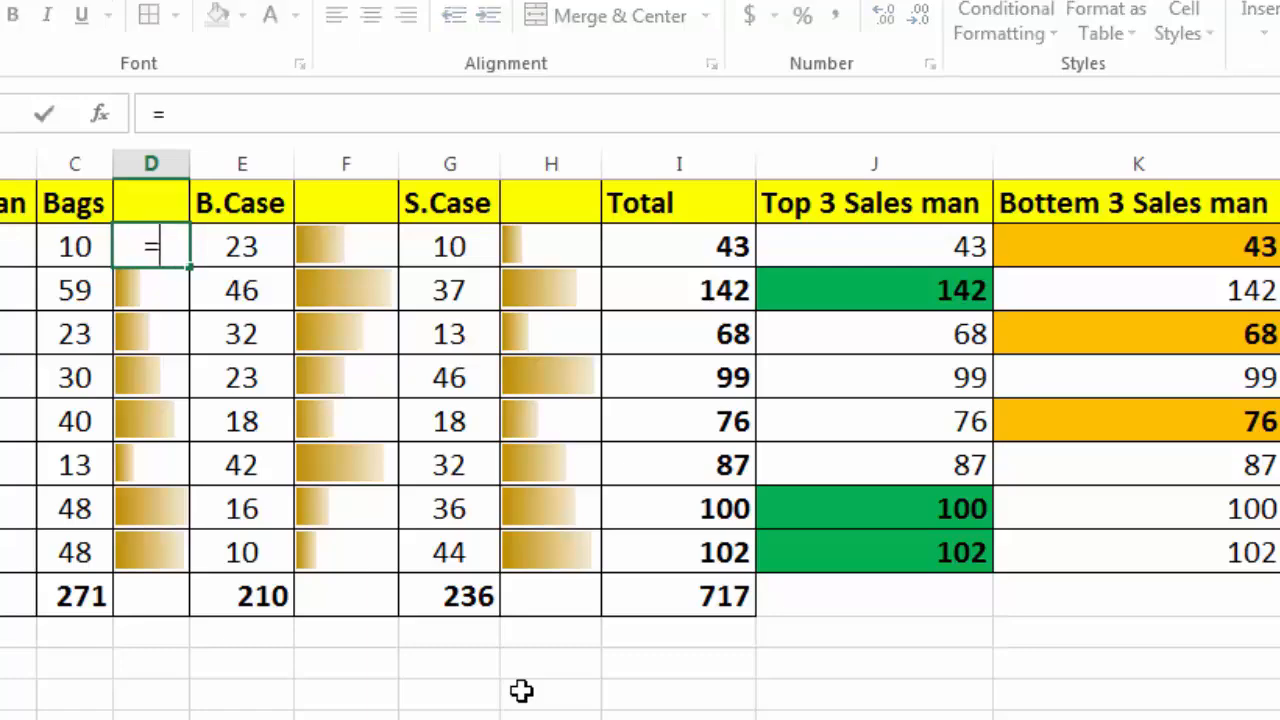
{"action": "key", "text": "Left"}
{"action": "key", "text": "Return"}
{"action": "key", "text": "Up"}
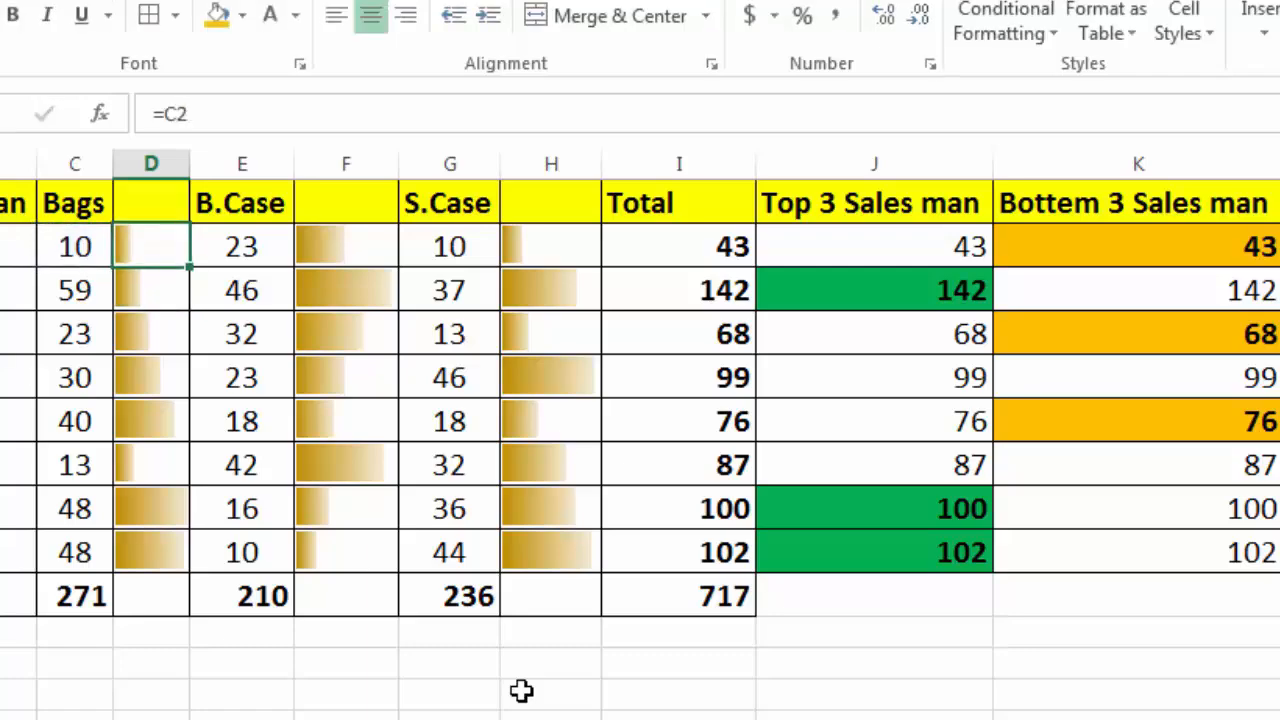
- Fill the =C2 formula from D2 down through D9 in the data bar column beside Bags
{"action": "key", "text": "shift+Down"}
{"action": "key", "text": "shift+Down"}
{"action": "key", "text": "shift+Down"}
{"action": "key", "text": "shift+Down"}
{"action": "key", "text": "shift+Down"}
{"action": "key", "text": "shift+Down"}
{"action": "key", "text": "shift+Down"}
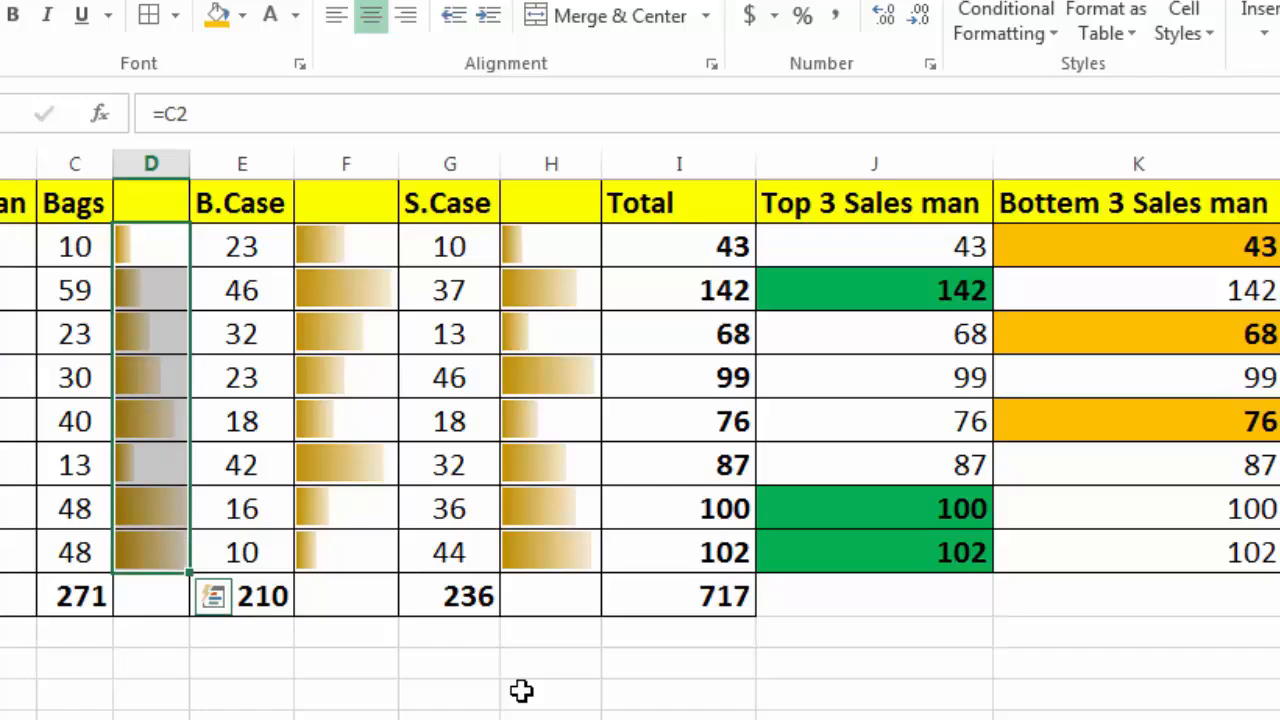
- Link the first B.Case value in E2 to the source sheet with the formula =Sheet3!D2
{"action": "key", "text": "Right"}
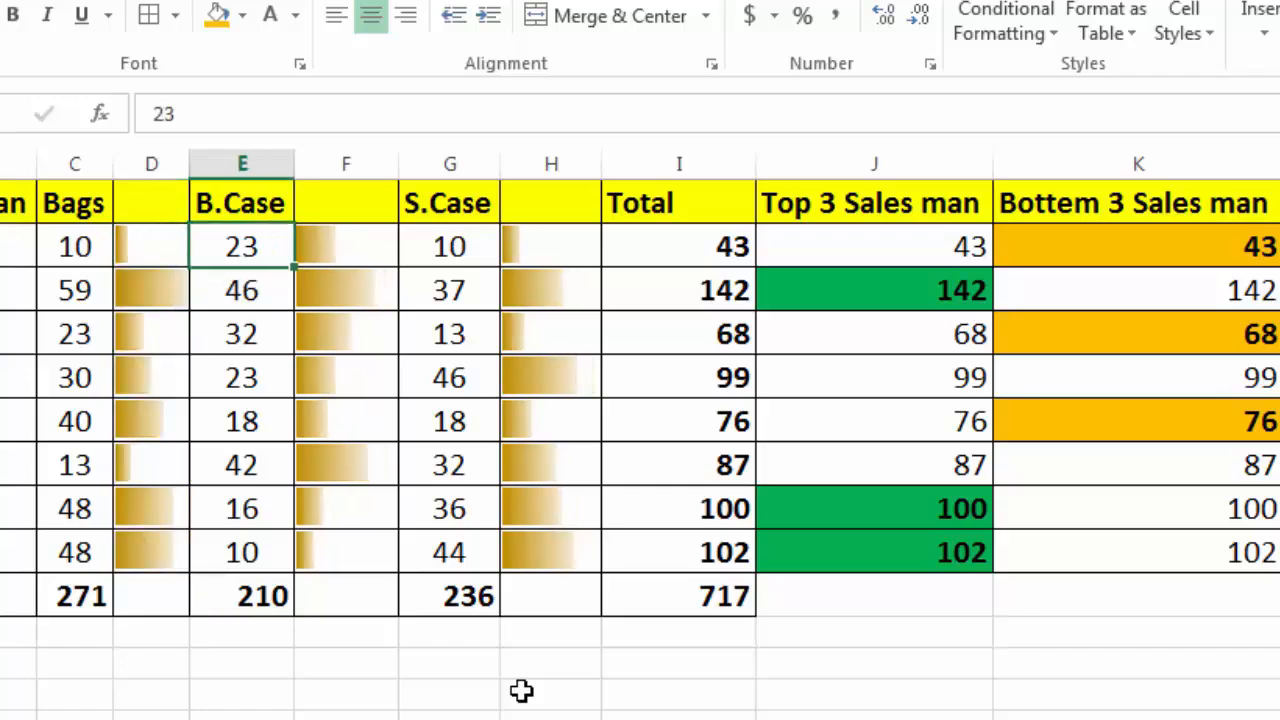
{"action": "type", "text": "="}
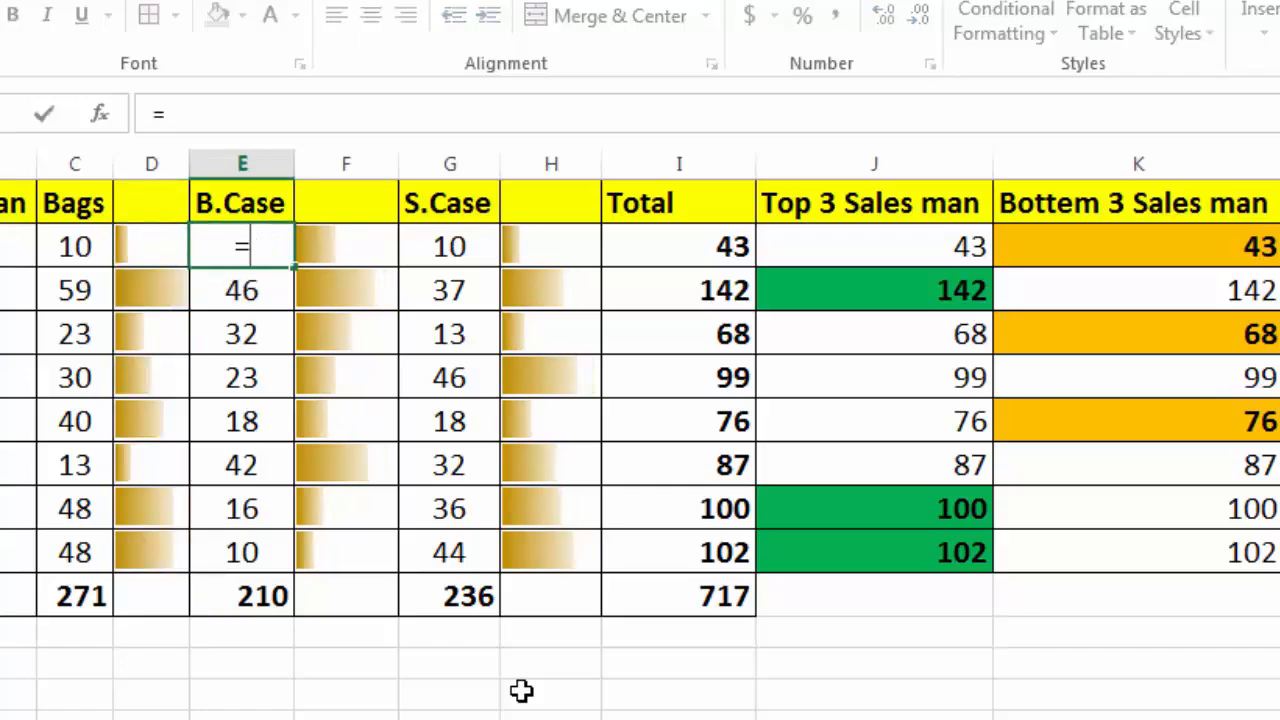
{"action": "left_click", "coordinate": [225, 717]}
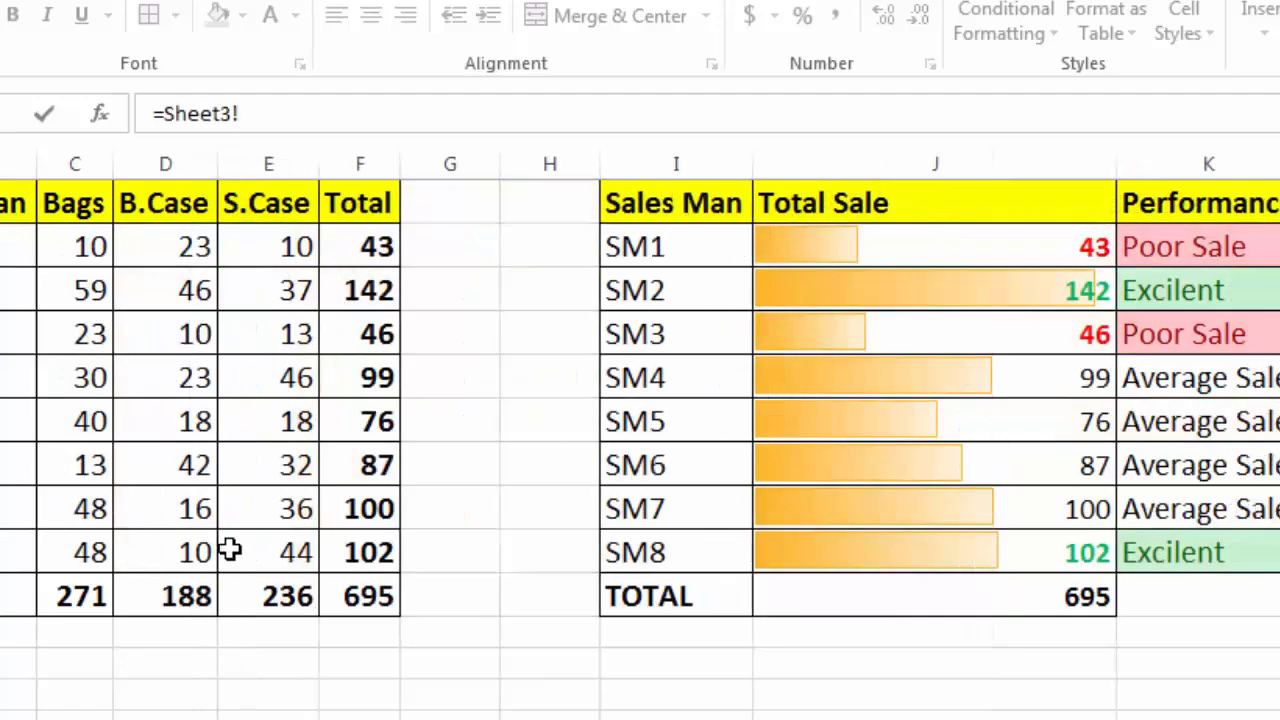
{"action": "left_click", "coordinate": [168, 237]}
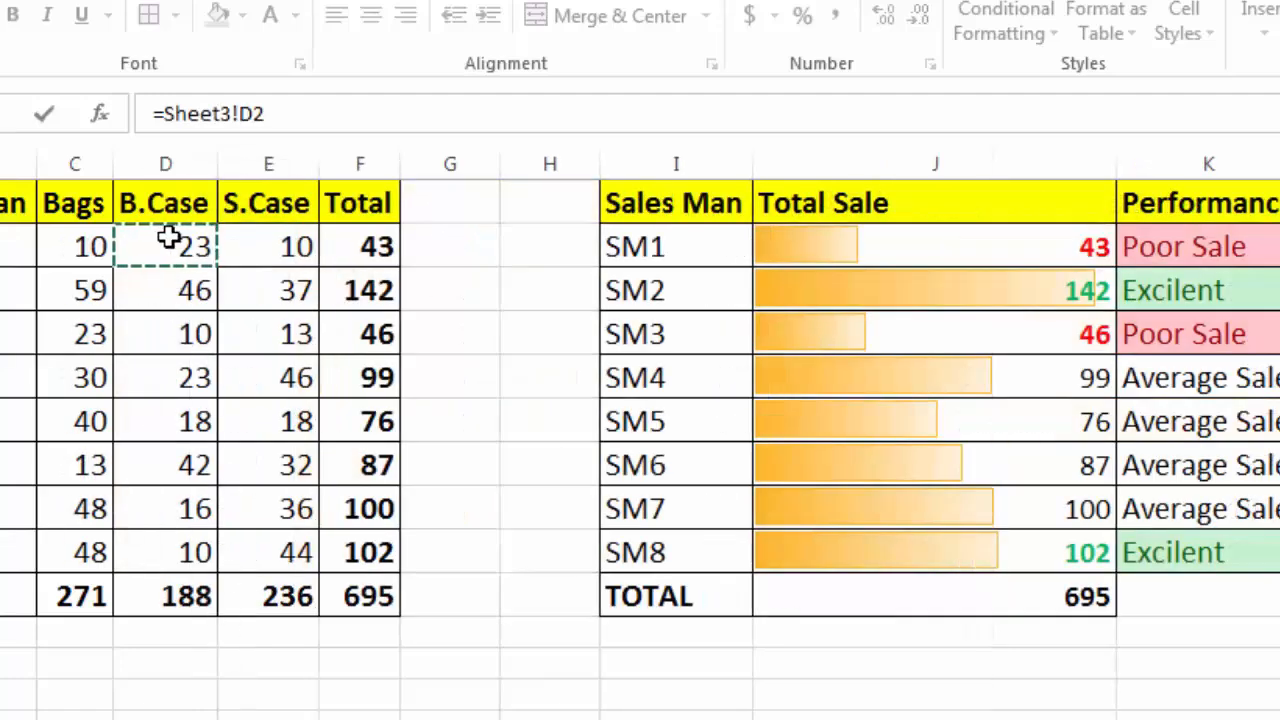
{"action": "key", "text": "Return"}
- Fill the Sheet3 link formula from E2 down through E9 in the B.Case column
{"action": "key", "text": "shift+Down"}
{"action": "key", "text": "shift+Down"}
{"action": "key", "text": "shift+Down"}
{"action": "key", "text": "shift+Down"}
{"action": "key", "text": "shift+Down"}
{"action": "key", "text": "shift+Down"}
{"action": "key", "text": "shift+Down"}
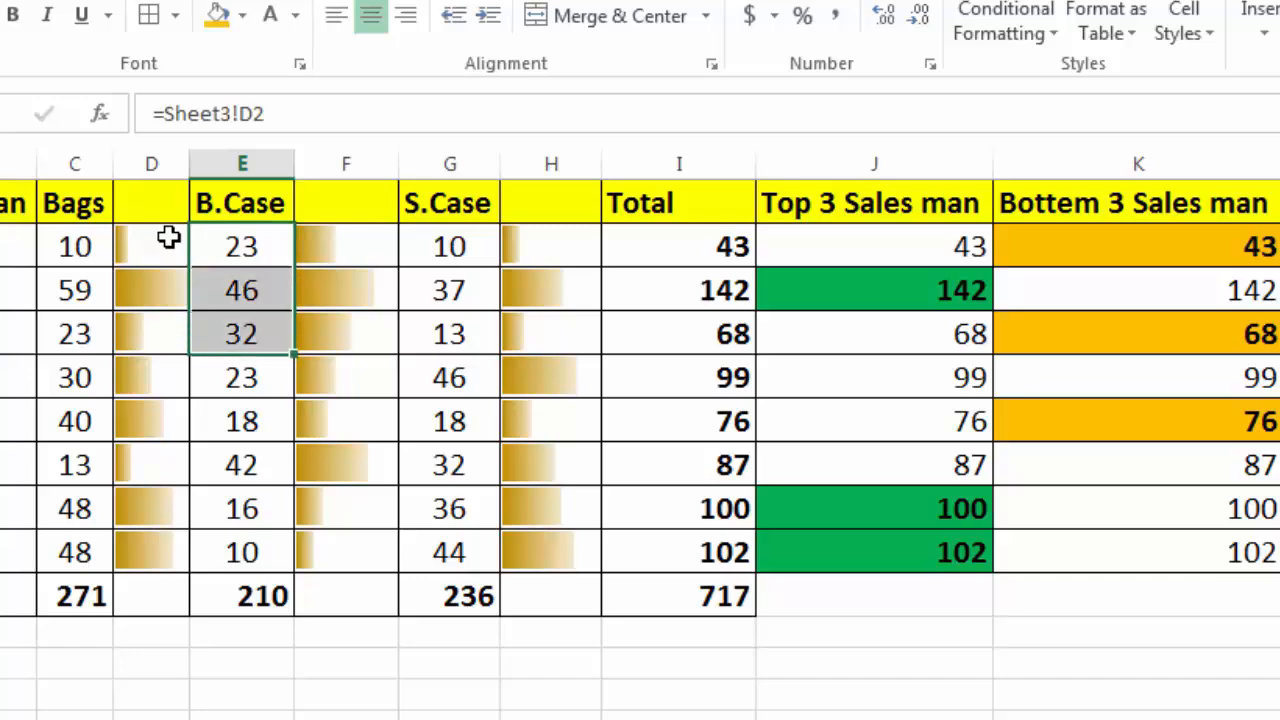
{"action": "key", "text": "ctrl+d"}
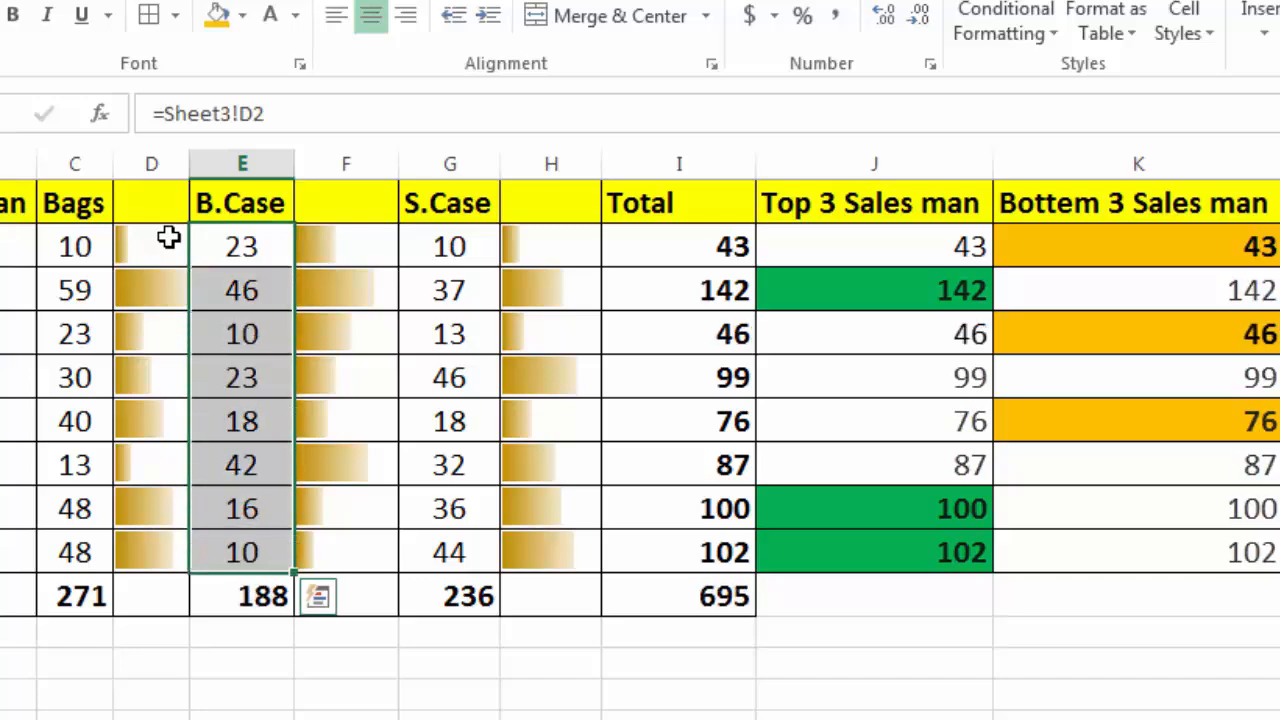
- Enter the formula =E2 in F2 so the first data bar beside B.Case uses the linked value
{"action": "key", "text": "Right"}
{"action": "key", "text": "F2"}
{"action": "type", "text": "=E2"}
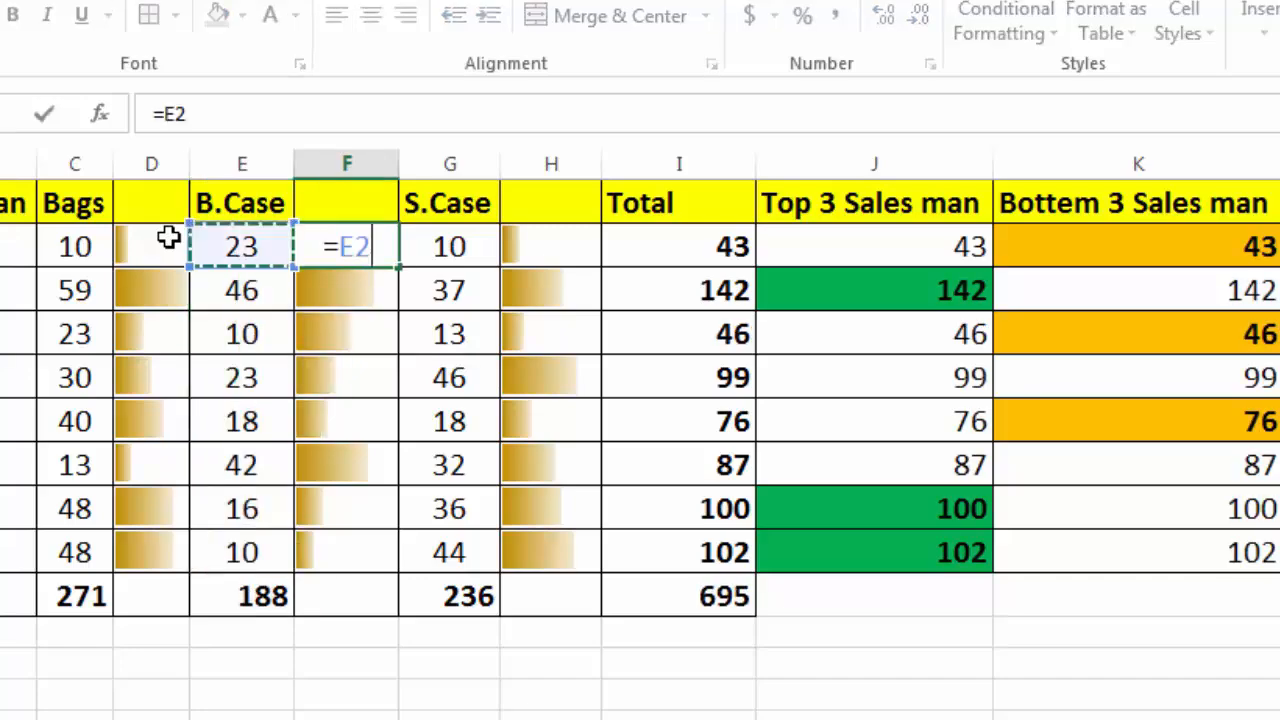
{"action": "key", "text": "Return"}
{"action": "key", "text": "Up"}
- Fill the =E2 formula from F2 down through F9 in the data bar column beside B.Case
{"action": "key", "text": "shift+Down"}
{"action": "key", "text": "shift+Down"}
{"action": "key", "text": "shift+Down"}
{"action": "key", "text": "shift+Down"}
{"action": "key", "text": "shift+Down"}
{"action": "key", "text": "shift+Down"}
{"action": "key", "text": "shift+Down"}
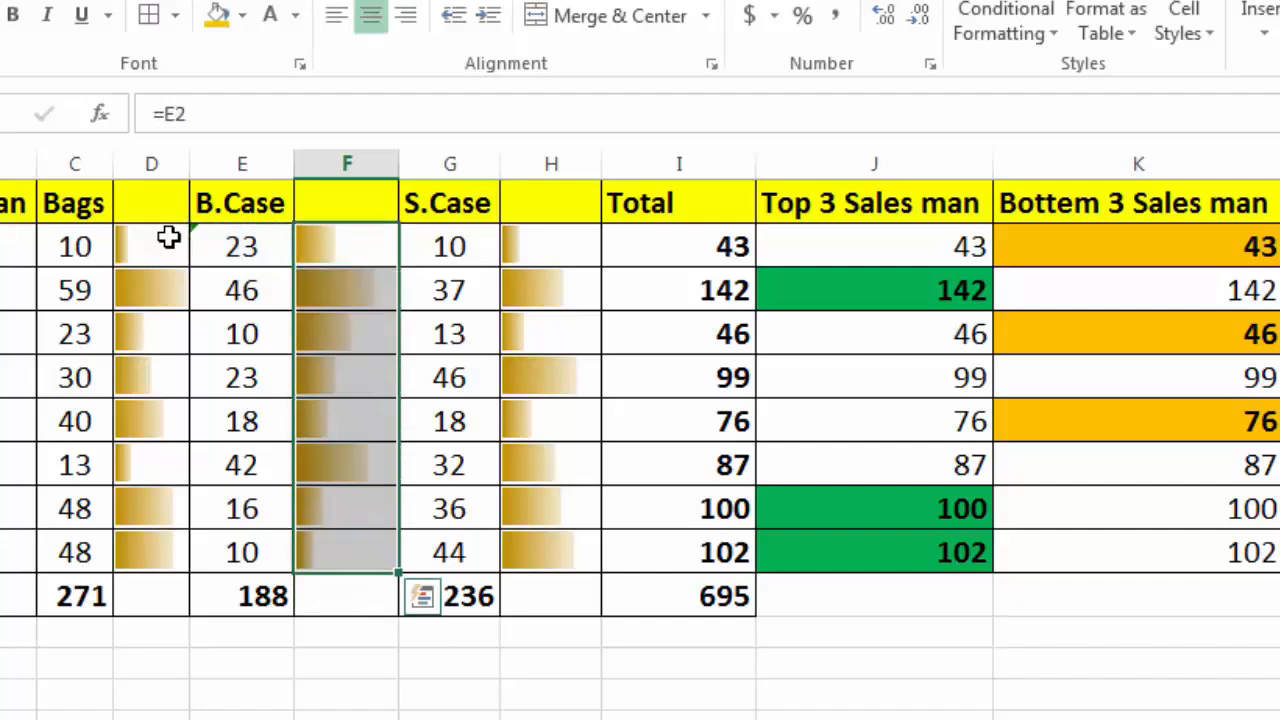
{"action": "key", "text": "ctrl+d"}
- Link the first S.Case value in G2 to the source sheet with the formula =Sheet3!E2
{"action": "key", "text": "Right"}
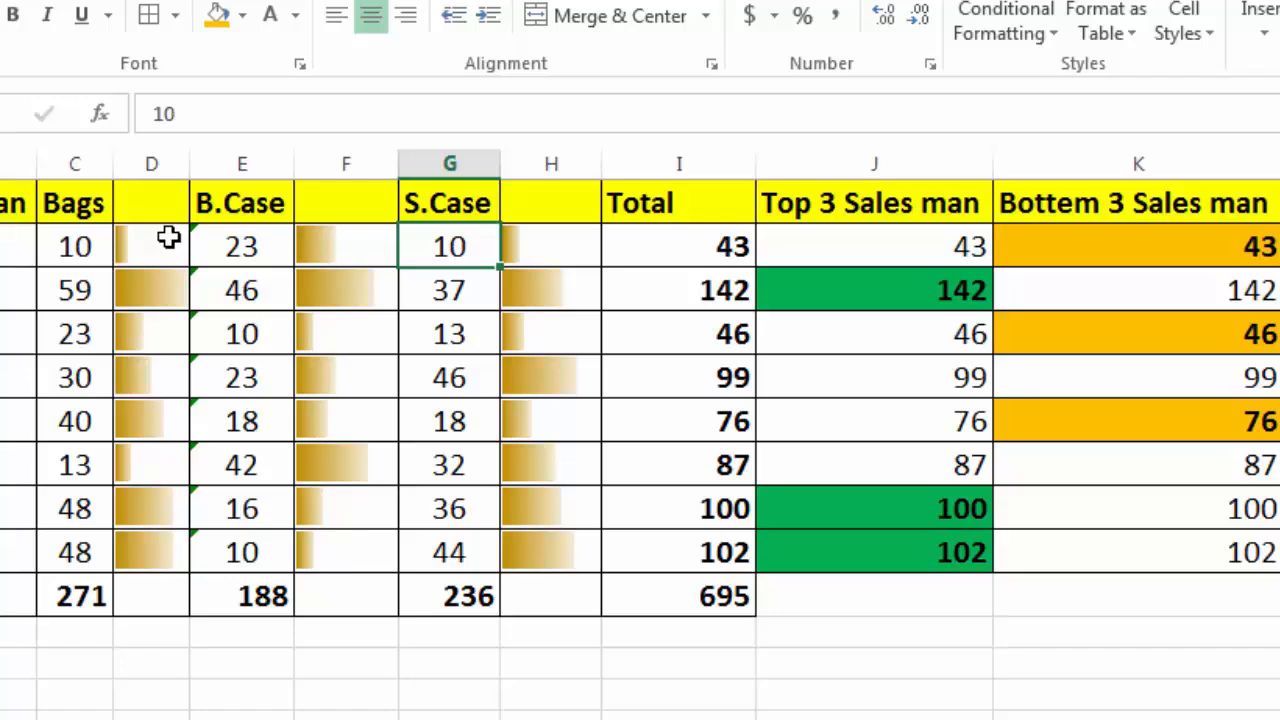
{"action": "type", "text": "="}
{"action": "left_click", "coordinate": [226, 677]}
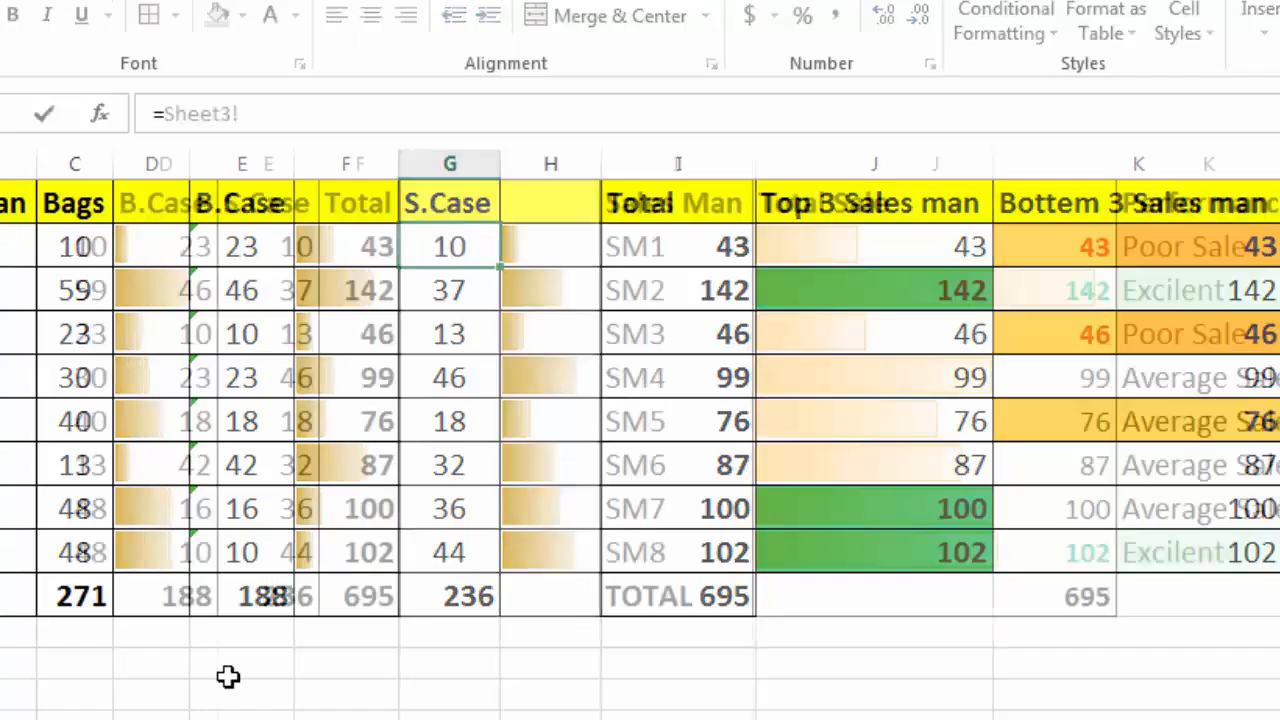
{"action": "left_click", "coordinate": [305, 247]}
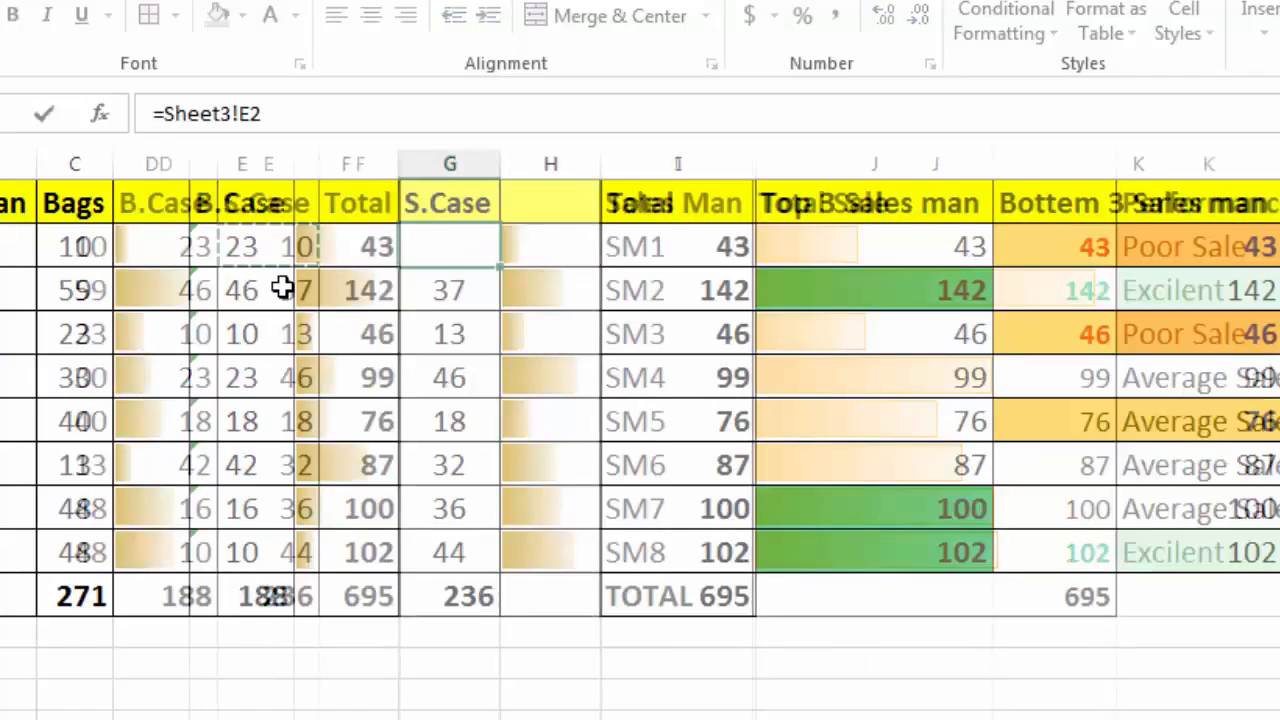
{"action": "key", "text": "Return"}
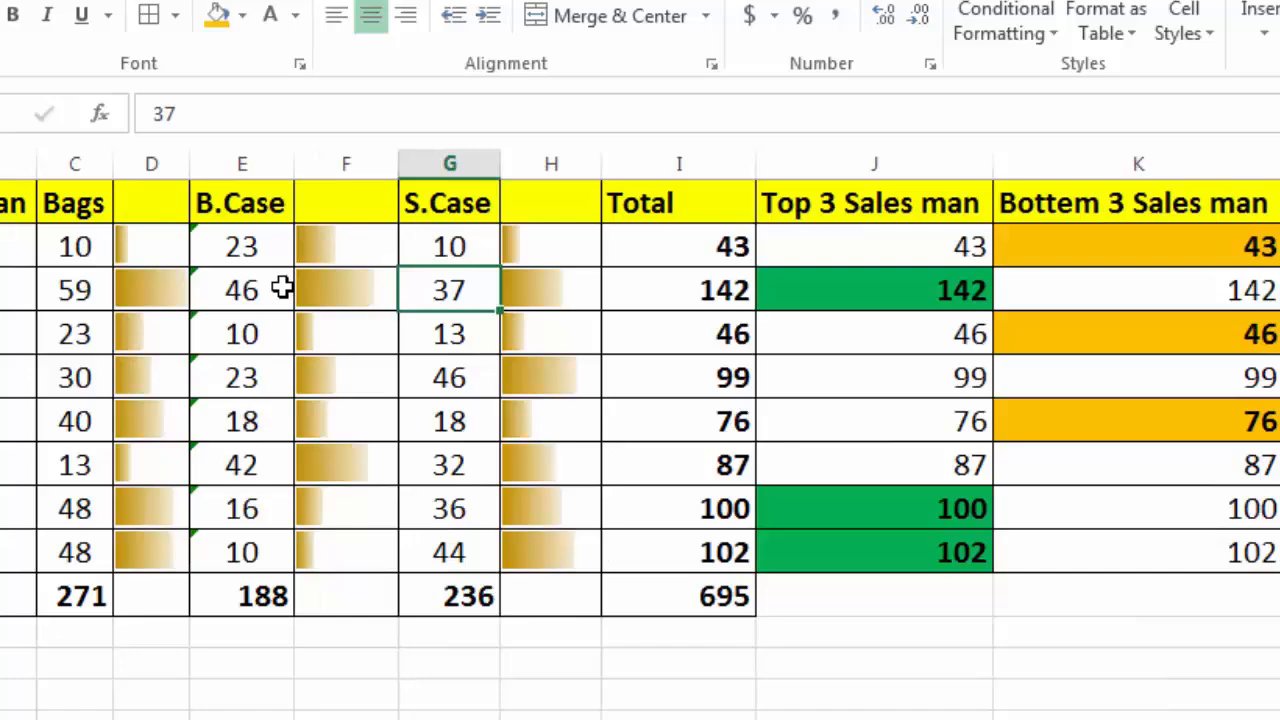
- Fill the Sheet3 link formula from G2 down through G9 in the S.Case column
{"action": "key", "text": "Up"}
{"action": "key", "text": "shift+Down"}
{"action": "key", "text": "shift+Down"}
{"action": "key", "text": "shift+Down"}
{"action": "key", "text": "shift+Down"}
{"action": "key", "text": "shift+Down"}
{"action": "key", "text": "shift+Down"}
{"action": "key", "text": "shift+Down"}
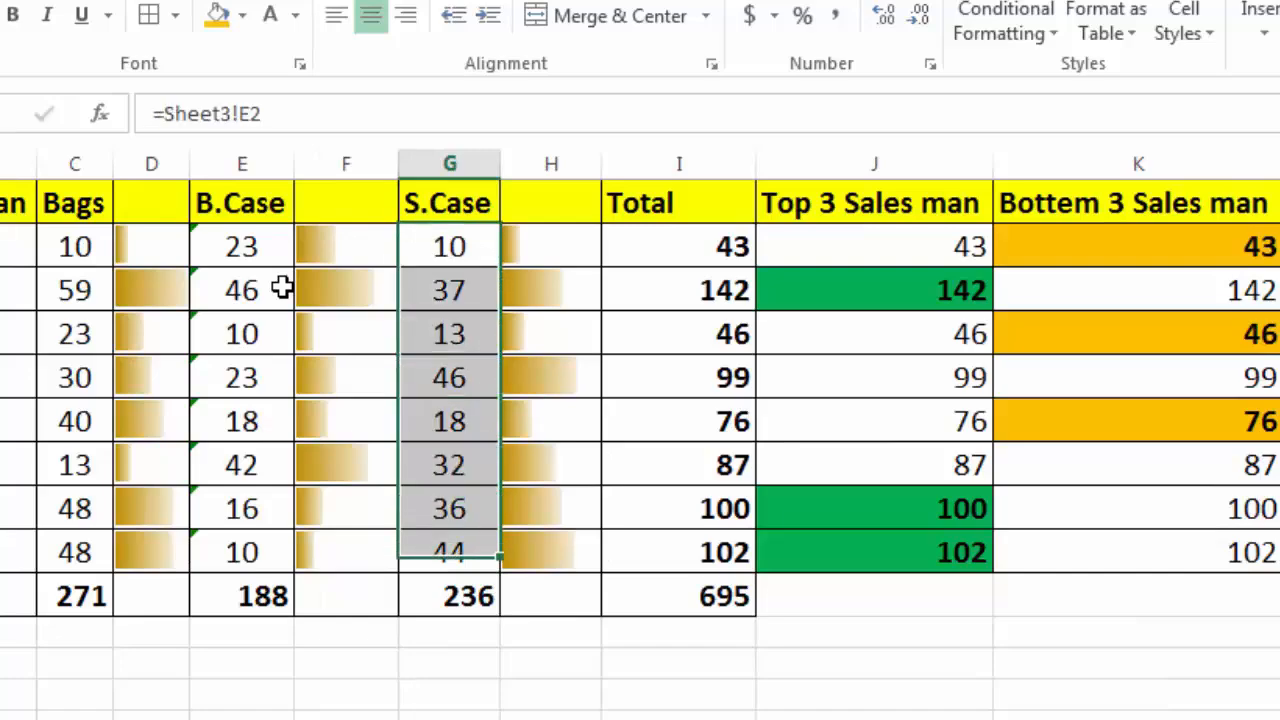
- Enter the formula =G2 in H2 so the first data bar beside S.Case uses the linked value
{"action": "key", "text": "Right"}
{"action": "type", "text": "="}
{"action": "key", "text": "Left"}
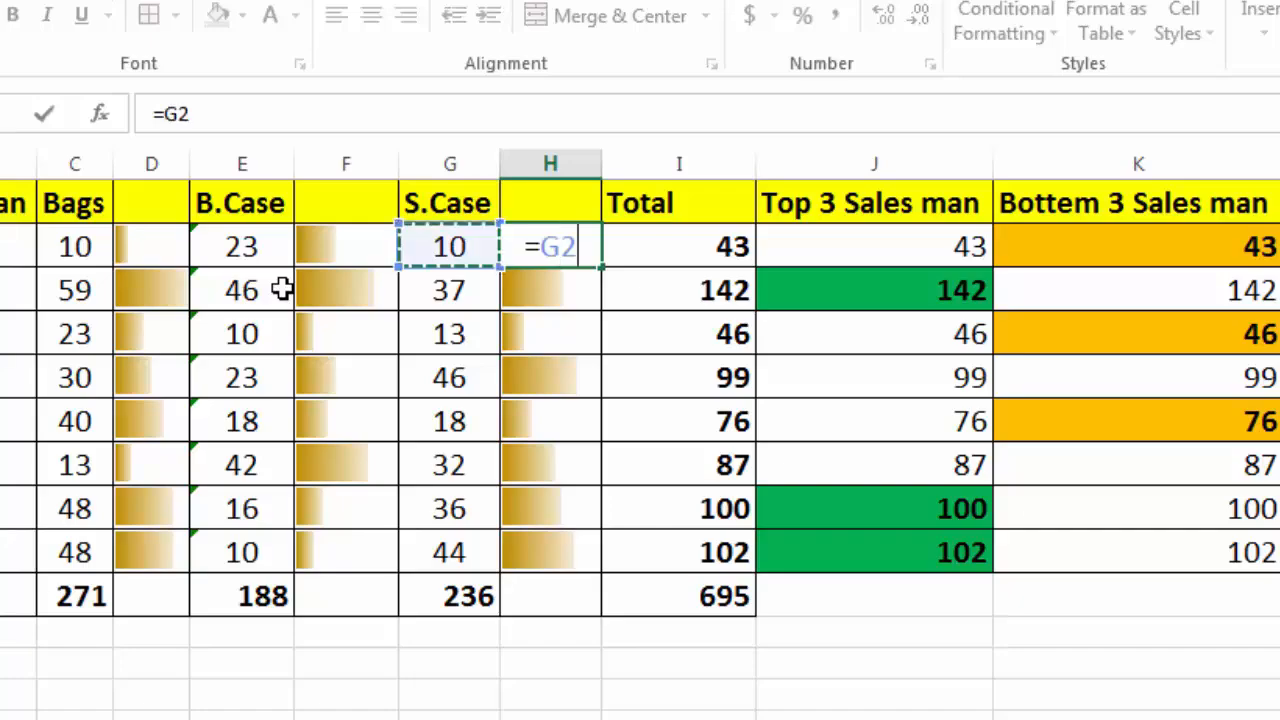
{"action": "key", "text": "ctrl+Return"}
- Fill the =G2 formula from H2 down through H9 in the data bar column beside S.Case
{"action": "key", "text": "shift+Down"}
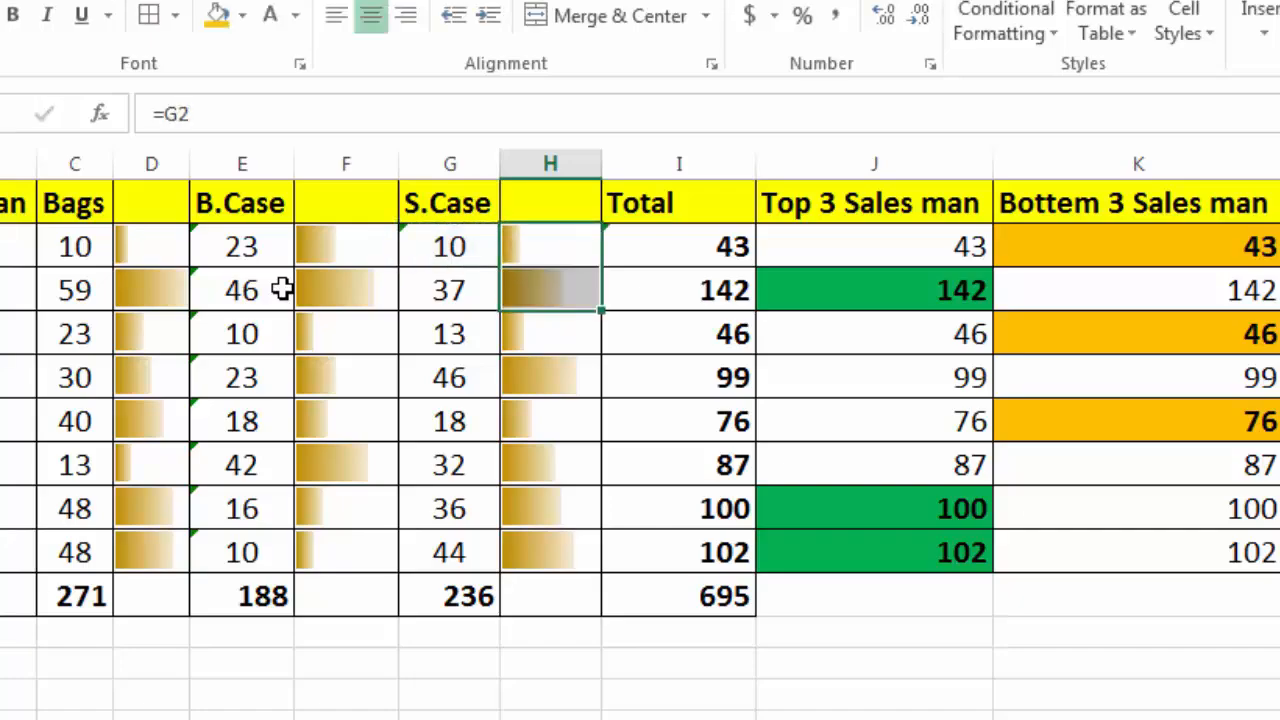
{"action": "key", "text": "shift+Down"}
{"action": "key", "text": "shift+Down"}
{"action": "key", "text": "shift+Down"}
{"action": "key", "text": "shift+Down"}
{"action": "key", "text": "shift+Down"}
{"action": "key", "text": "shift+Down"}
{"action": "key", "text": "ctrl+Down"}
{"action": "key", "text": "Left"}
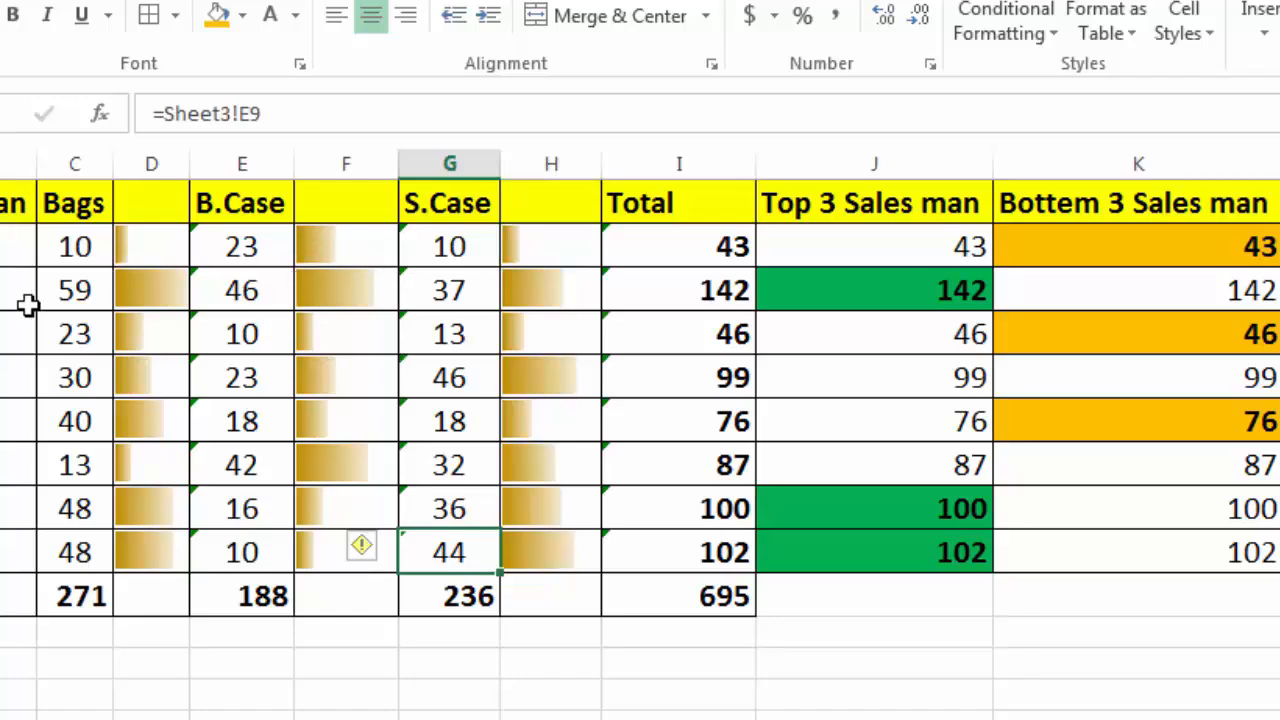
- On Sheet3, set the first Bags value in C2 to 40
{"action": "key", "text": "ctrl+Page_Up"}
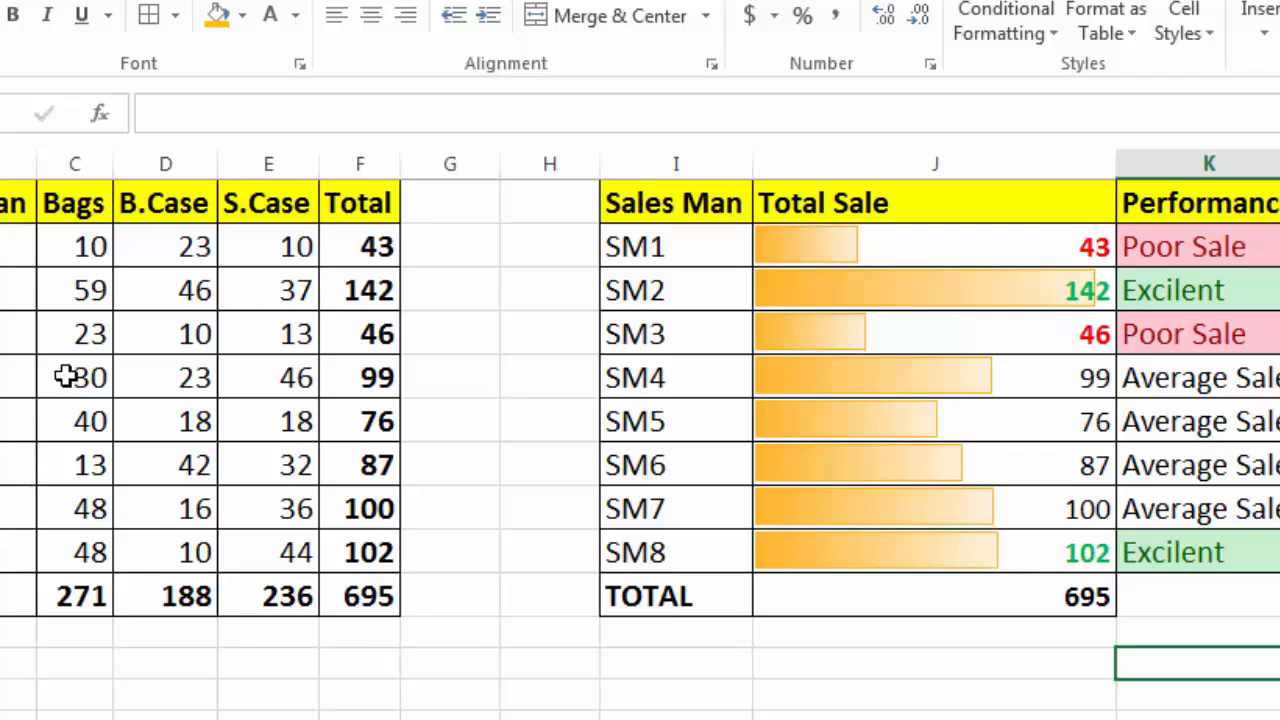
{"action": "left_click", "coordinate": [102, 240]}
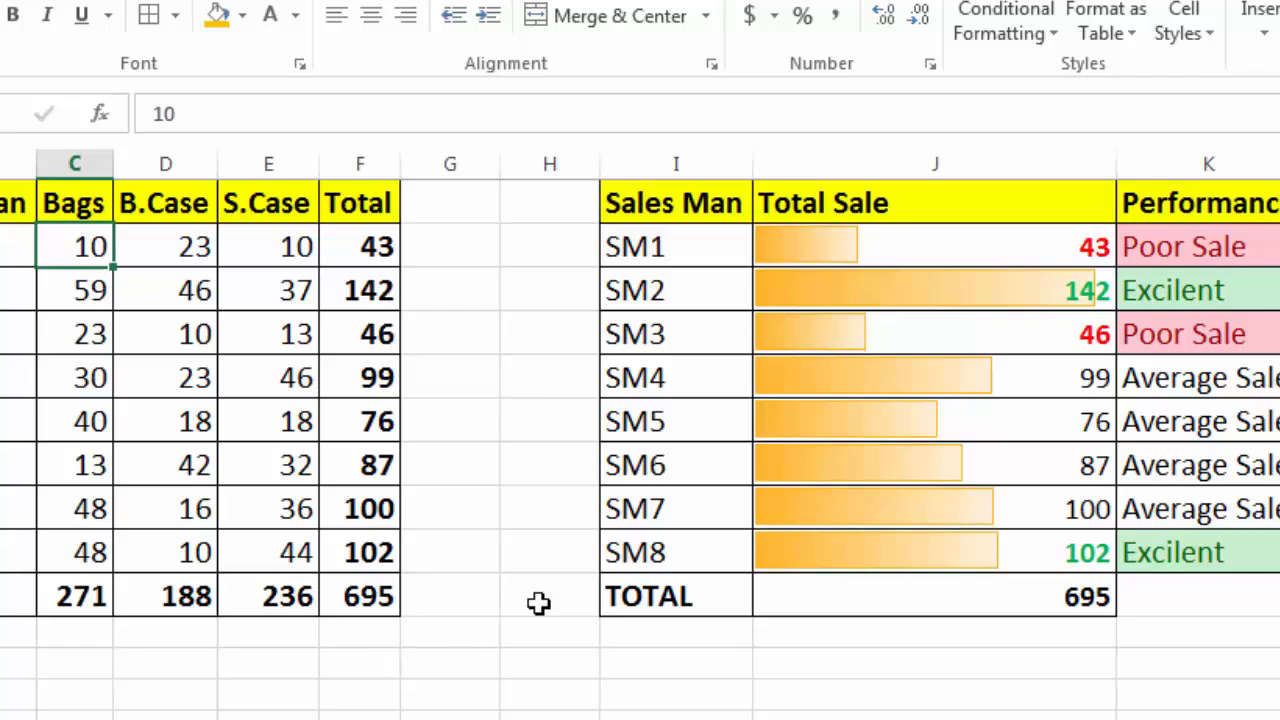
{"action": "type", "text": "40"}
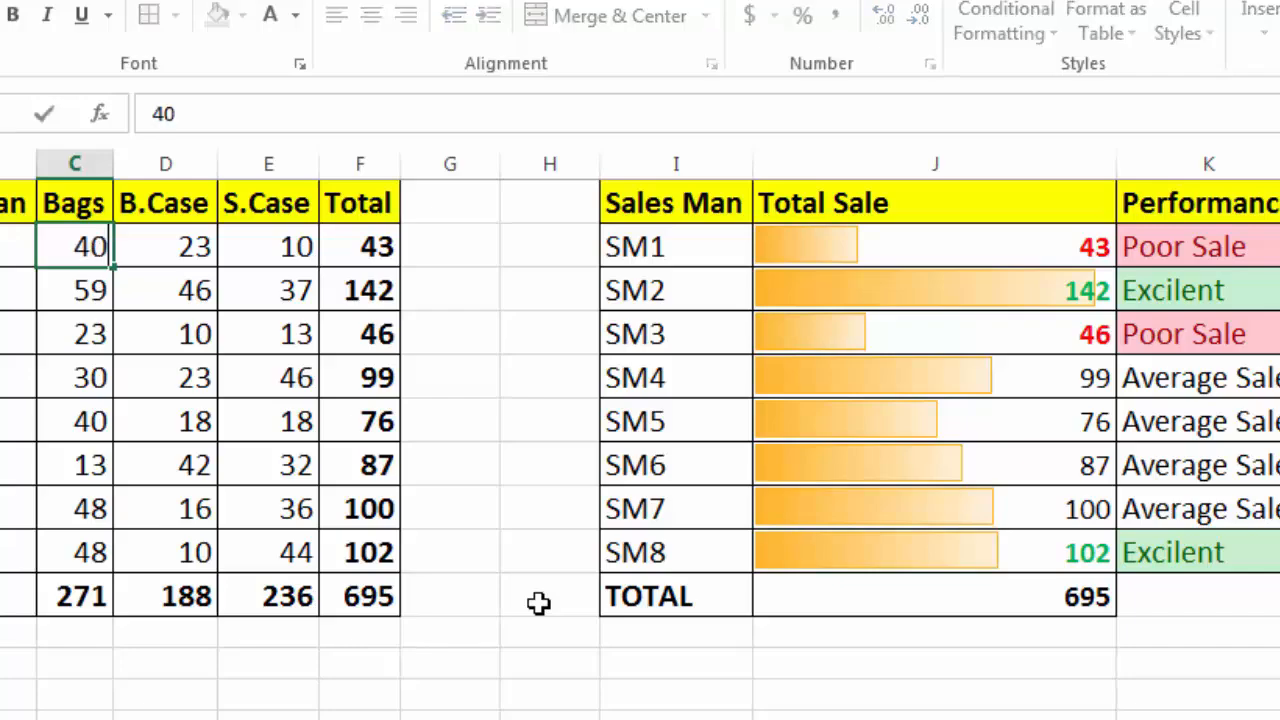
{"action": "key", "text": "Tab"}
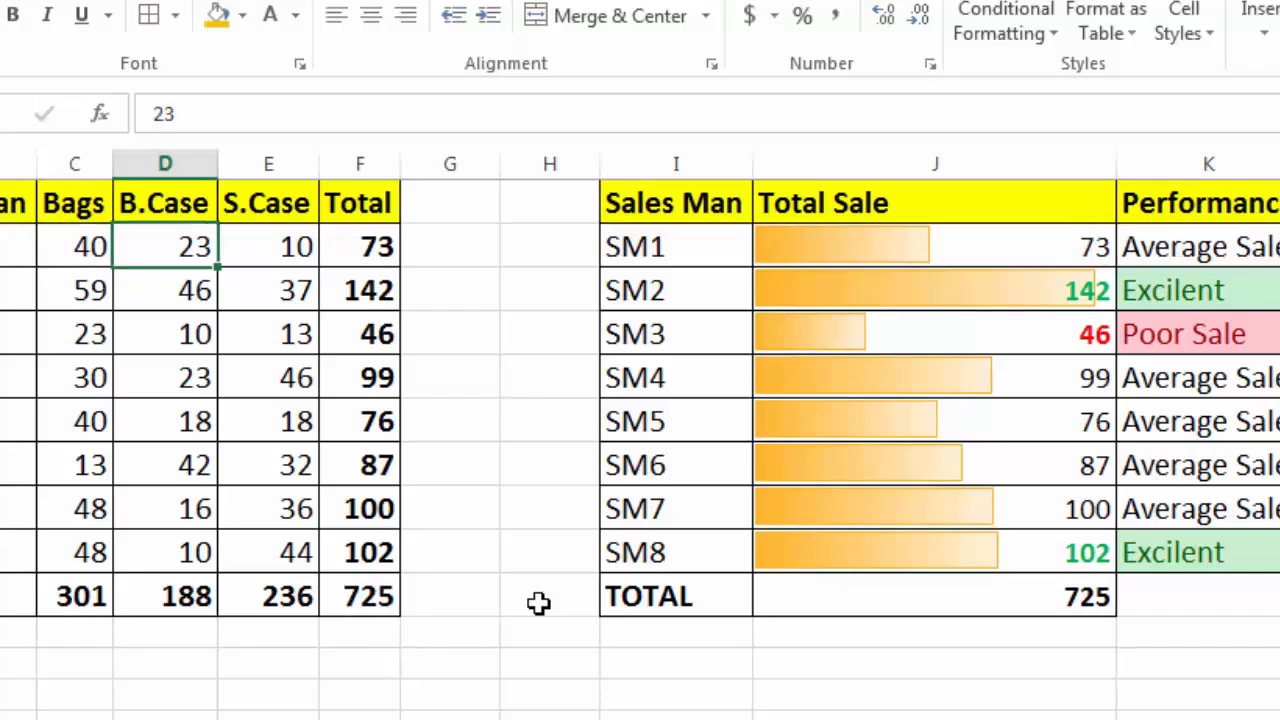
- Set the first S.Case value in E2 of Sheet3 to 90
{"action": "key", "text": "Tab"}
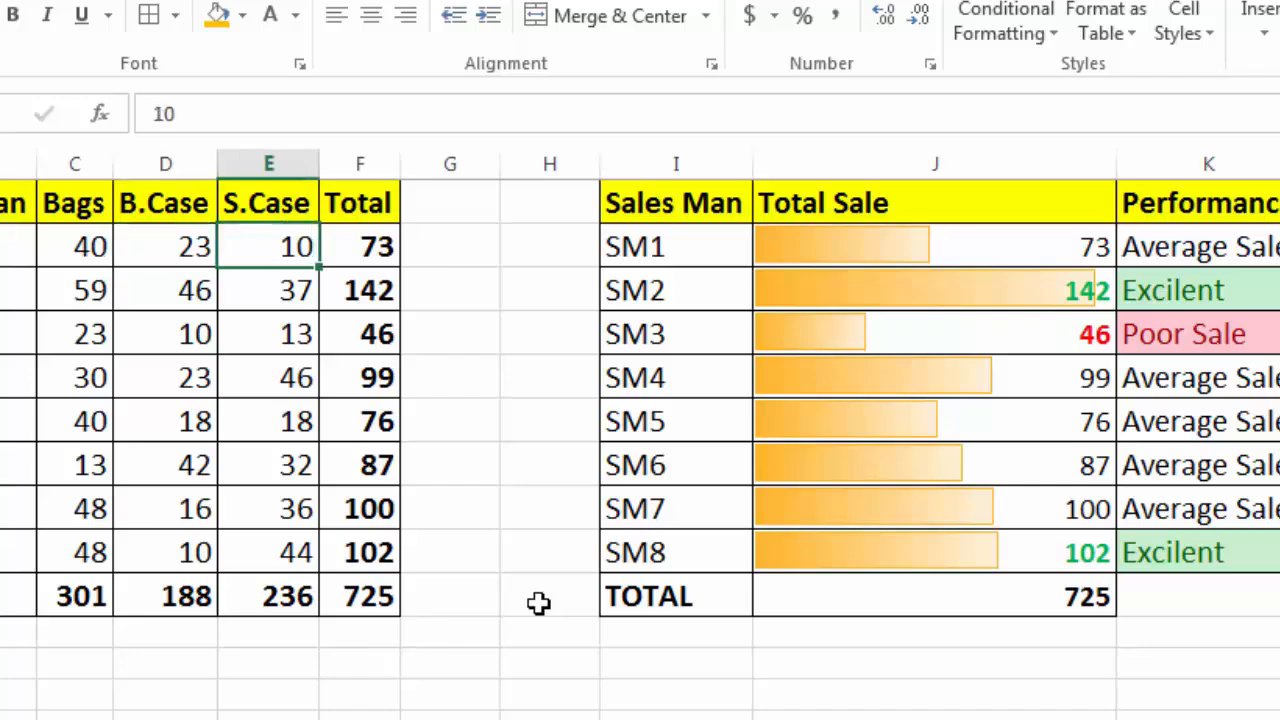
{"action": "type", "text": "90"}
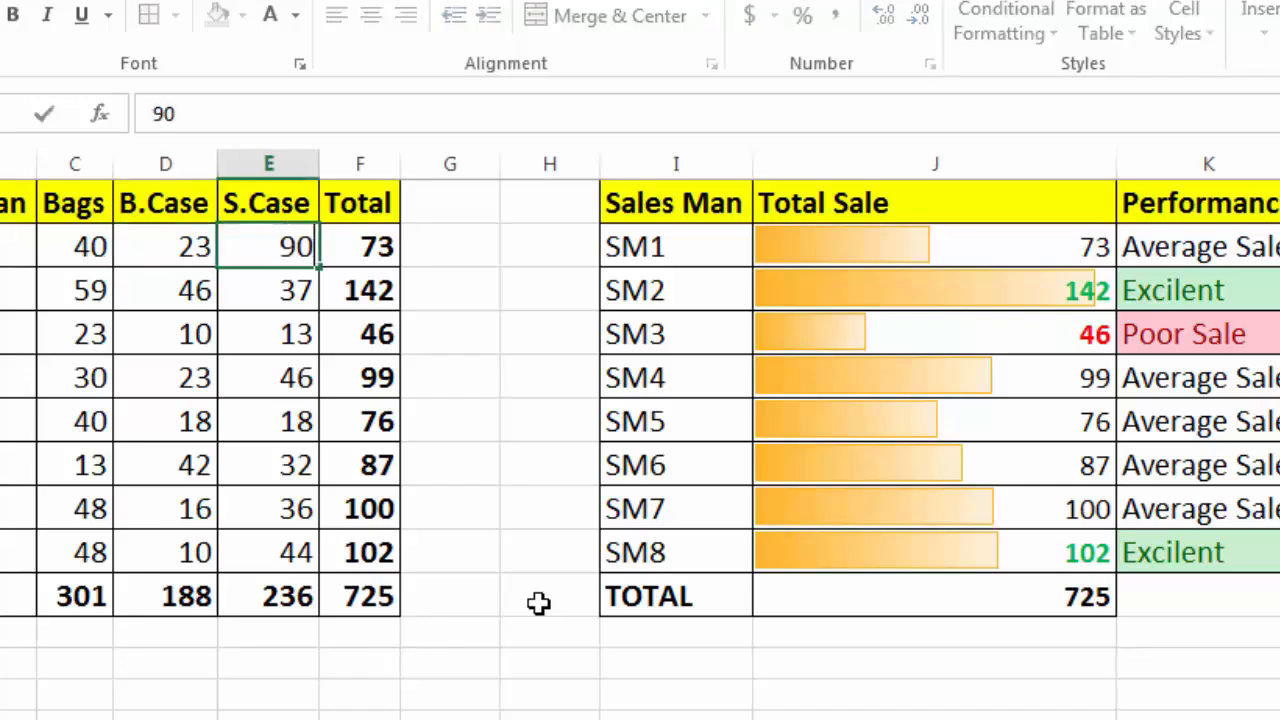
{"action": "key", "text": "Return"}
{"action": "key", "text": "Up"}
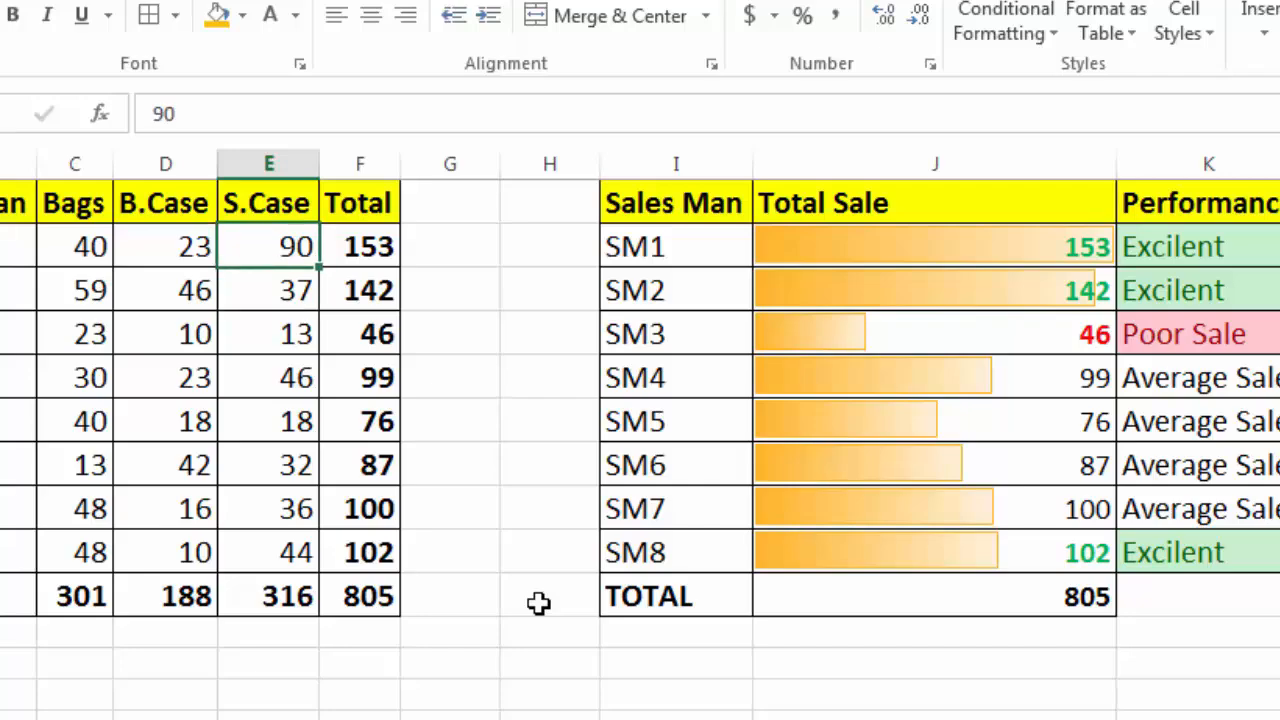
- Set the first S.Case value in E2 of Sheet3 to 85
{"action": "type", "text": "85"}
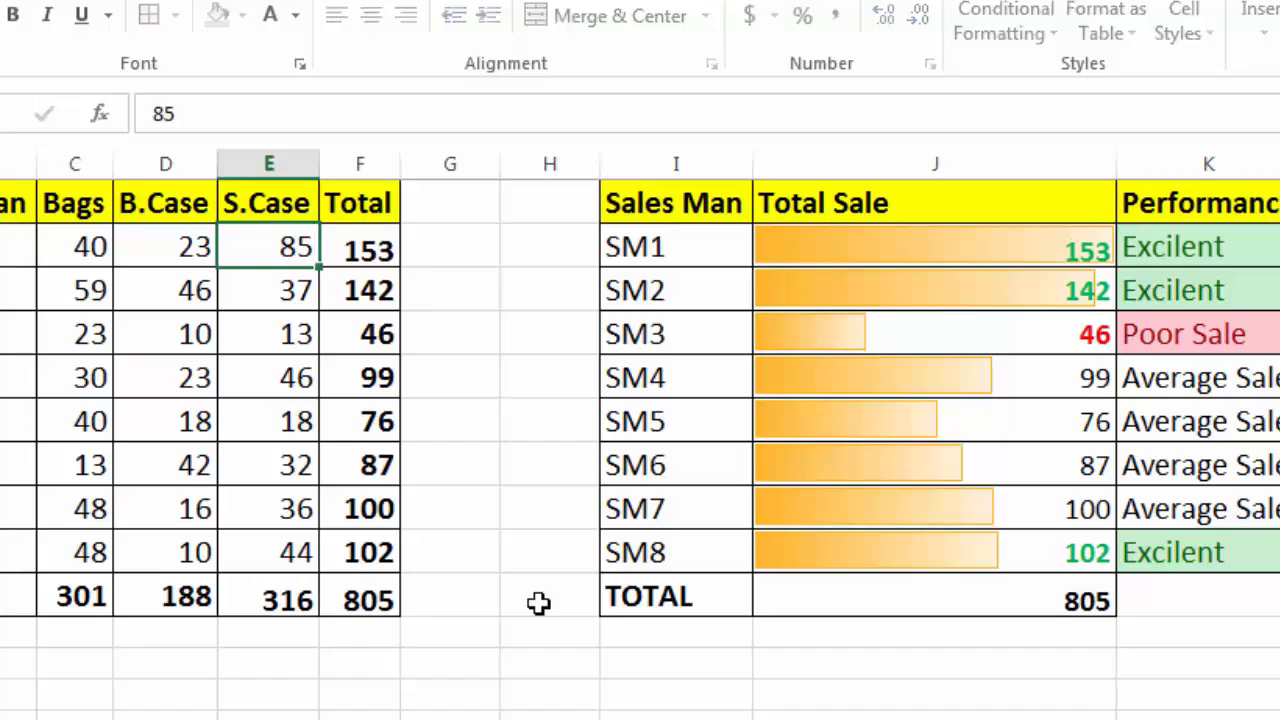
{"action": "key", "text": "Return"}
{"action": "key", "text": "Up"}
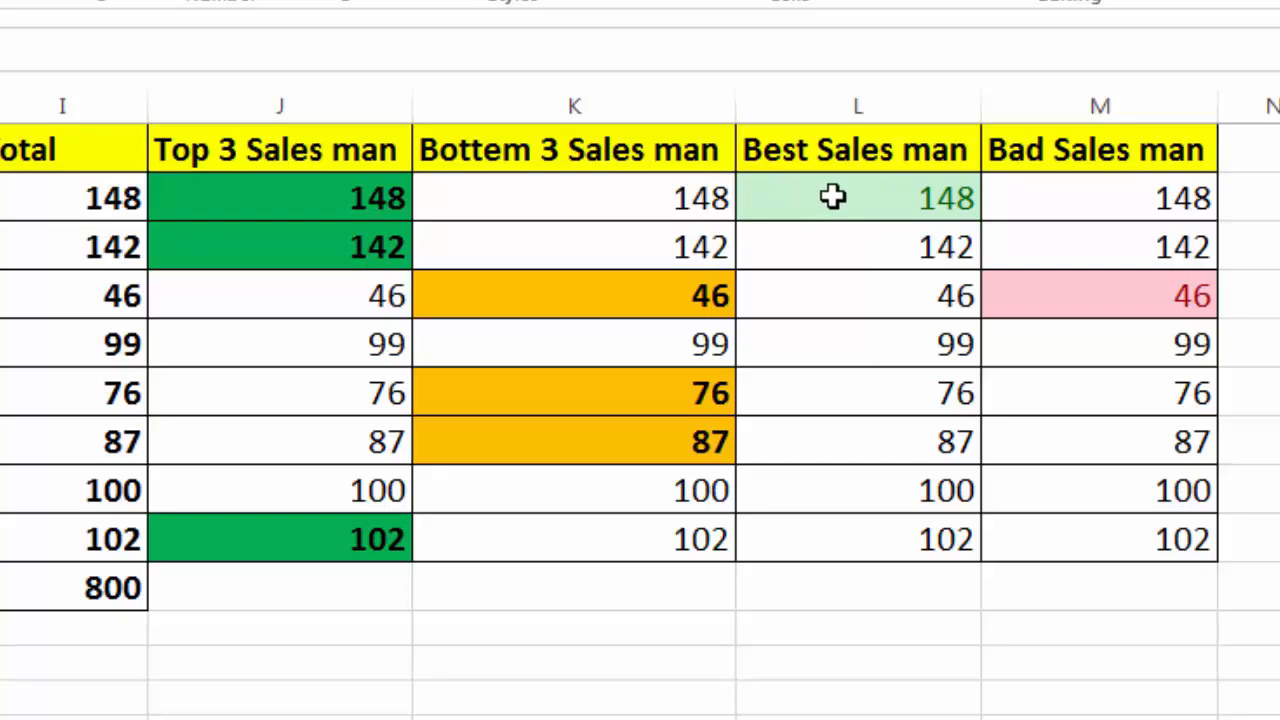
- Compare the highlighted top, bottom, best and bad salesmen on Sheet2 with the Total Sale and Performance table on Sheet3
{"action": "left_click", "coordinate": [897, 198]}
{"action": "left_click", "coordinate": [1096, 306]}
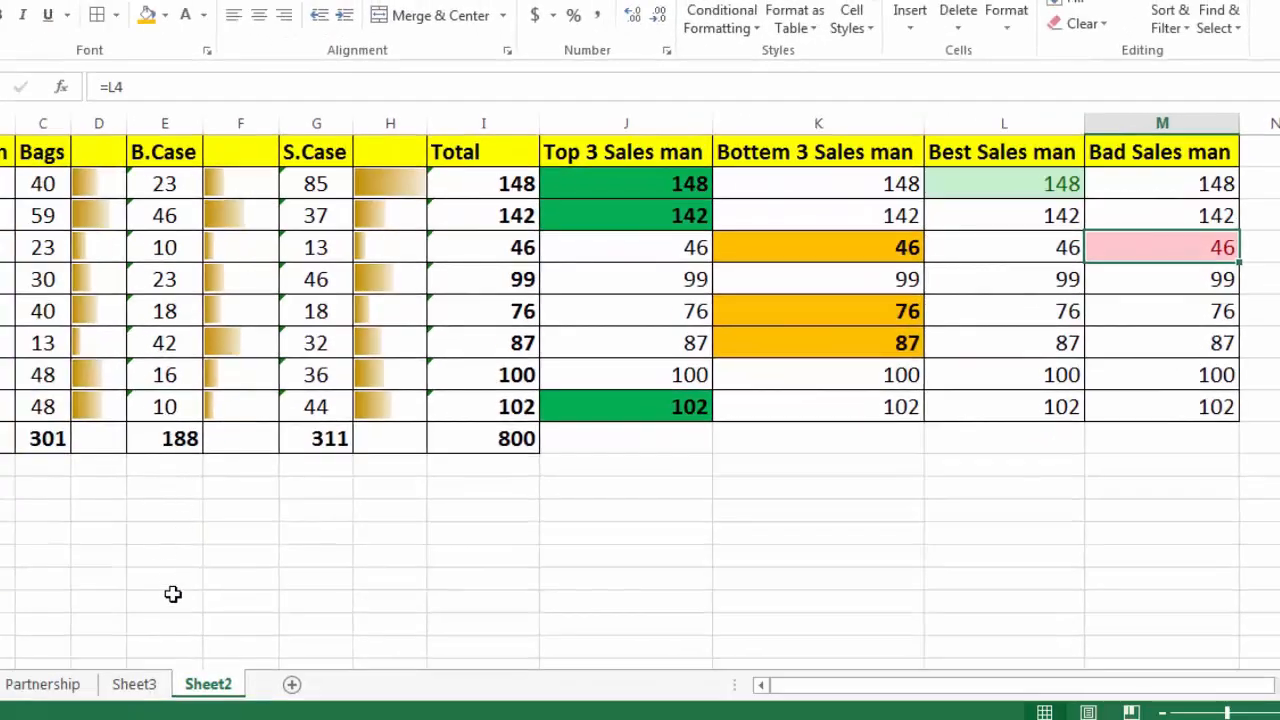
{"action": "left_click", "coordinate": [134, 684]}
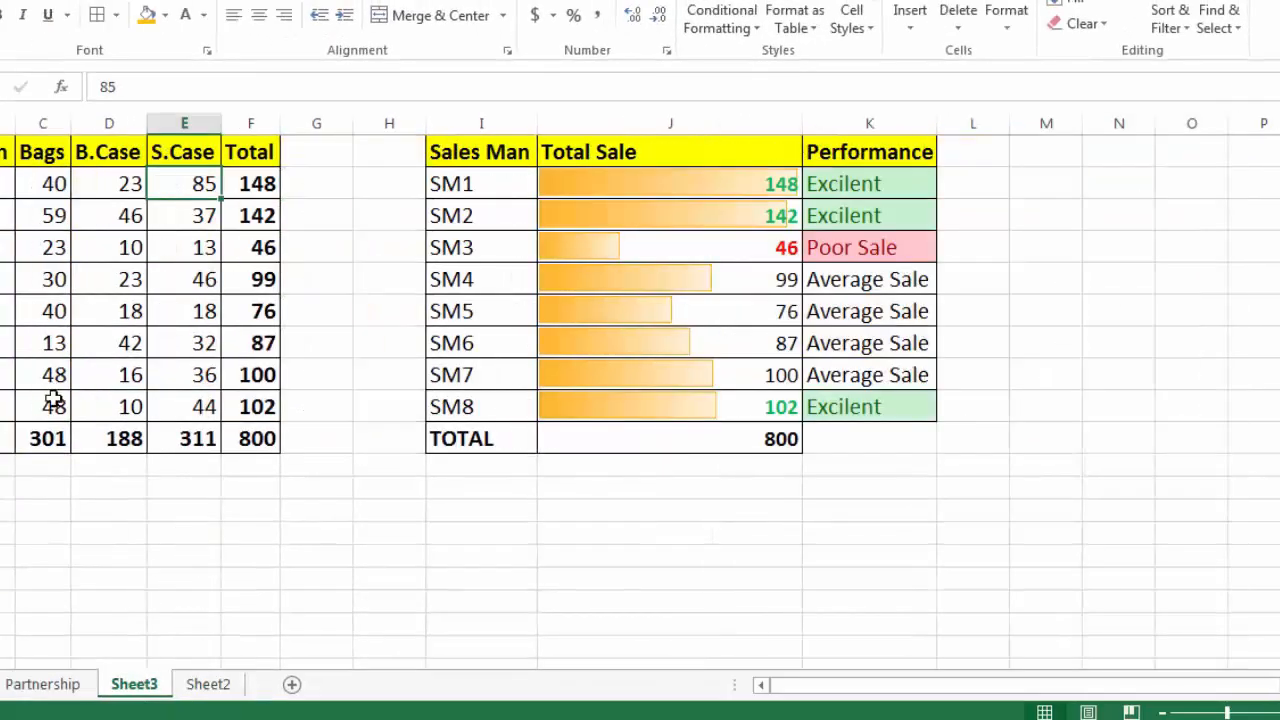
{"action": "left_click", "coordinate": [643, 293]}
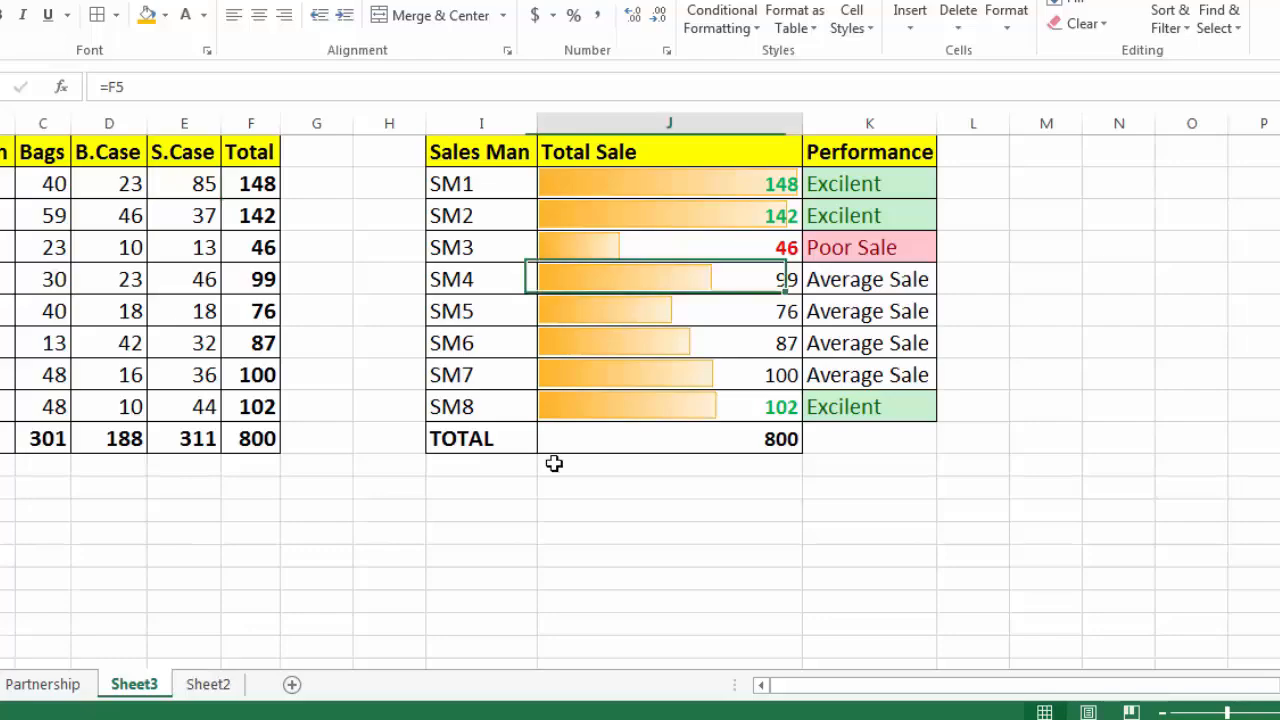
{"action": "left_click", "coordinate": [222, 688]}
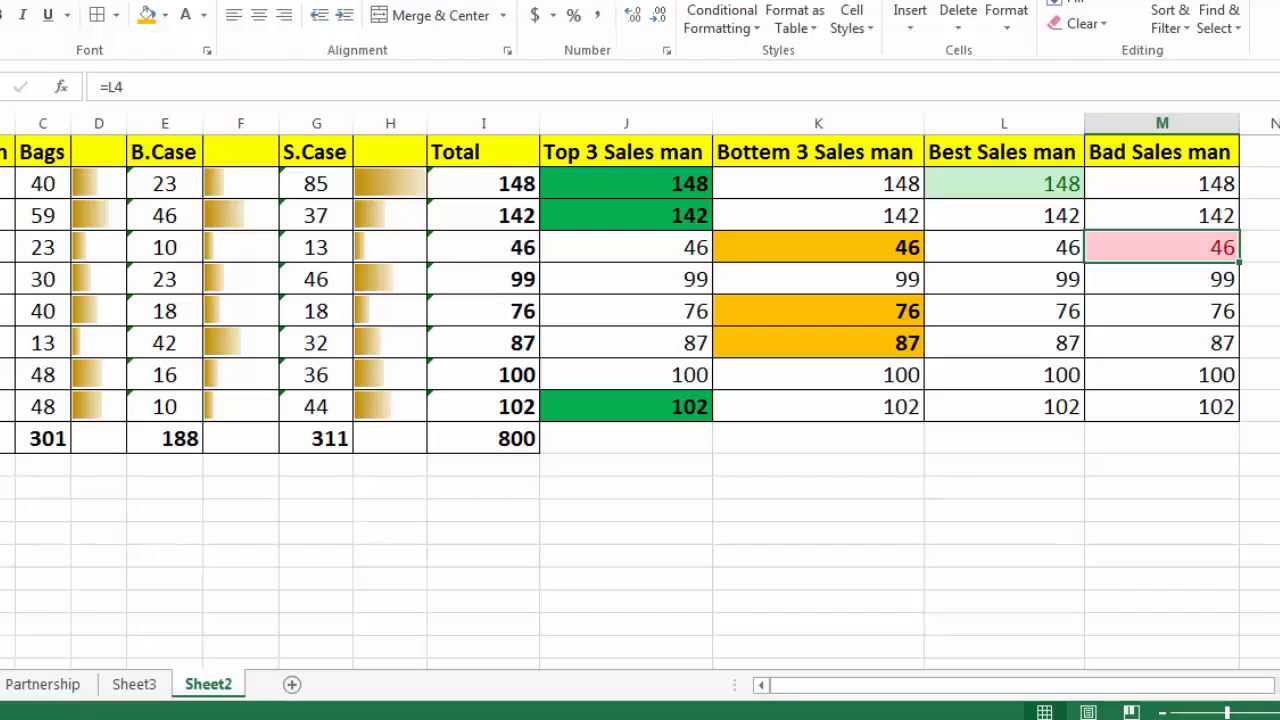
{"action": "left_click", "coordinate": [136, 688]}
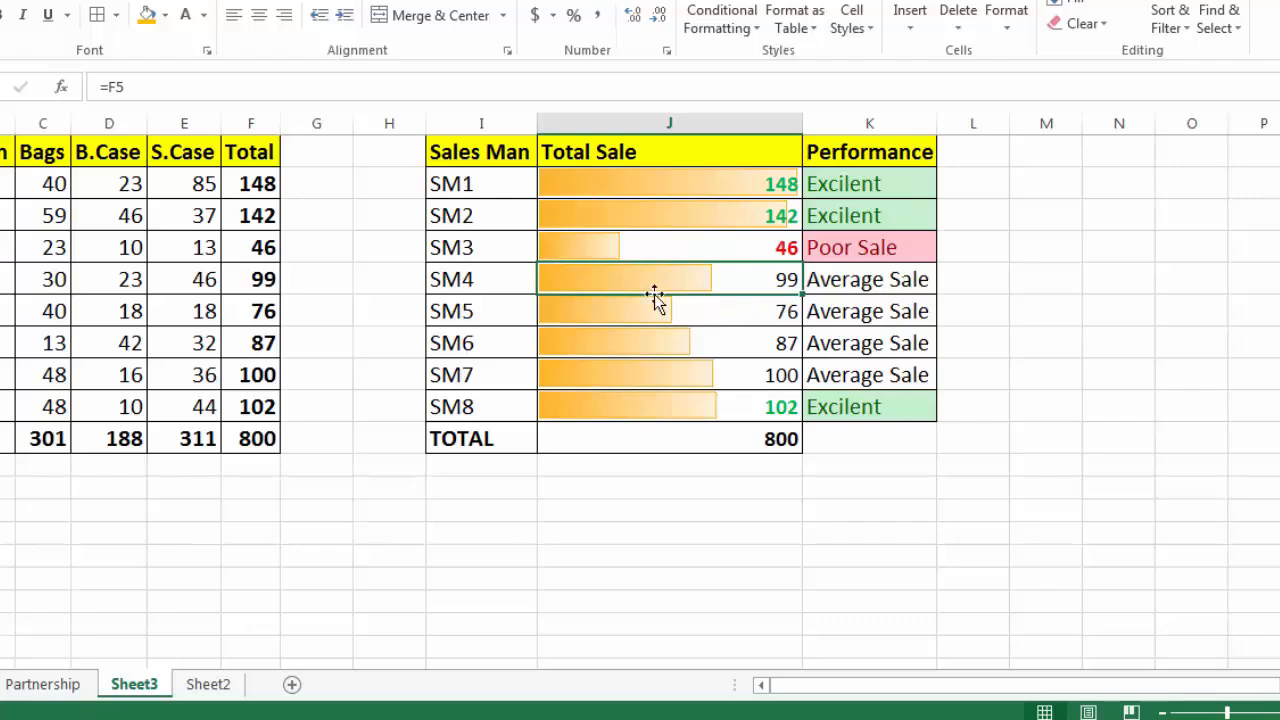
{"action": "left_click", "coordinate": [205, 686]}
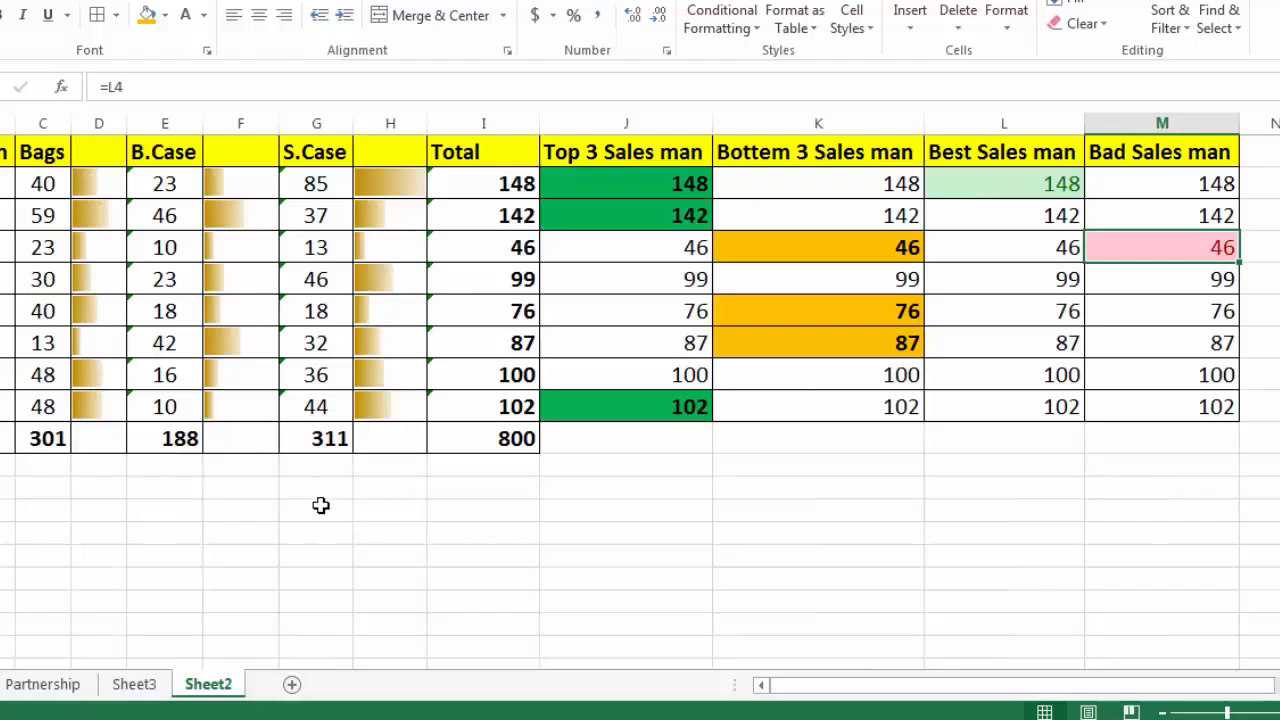
{"action": "scroll", "coordinate": [71, 429], "scroll_direction": "down", "scroll_amount": 1}
{"action": "scroll", "coordinate": [159, 515], "scroll_direction": "up", "scroll_amount": 1}
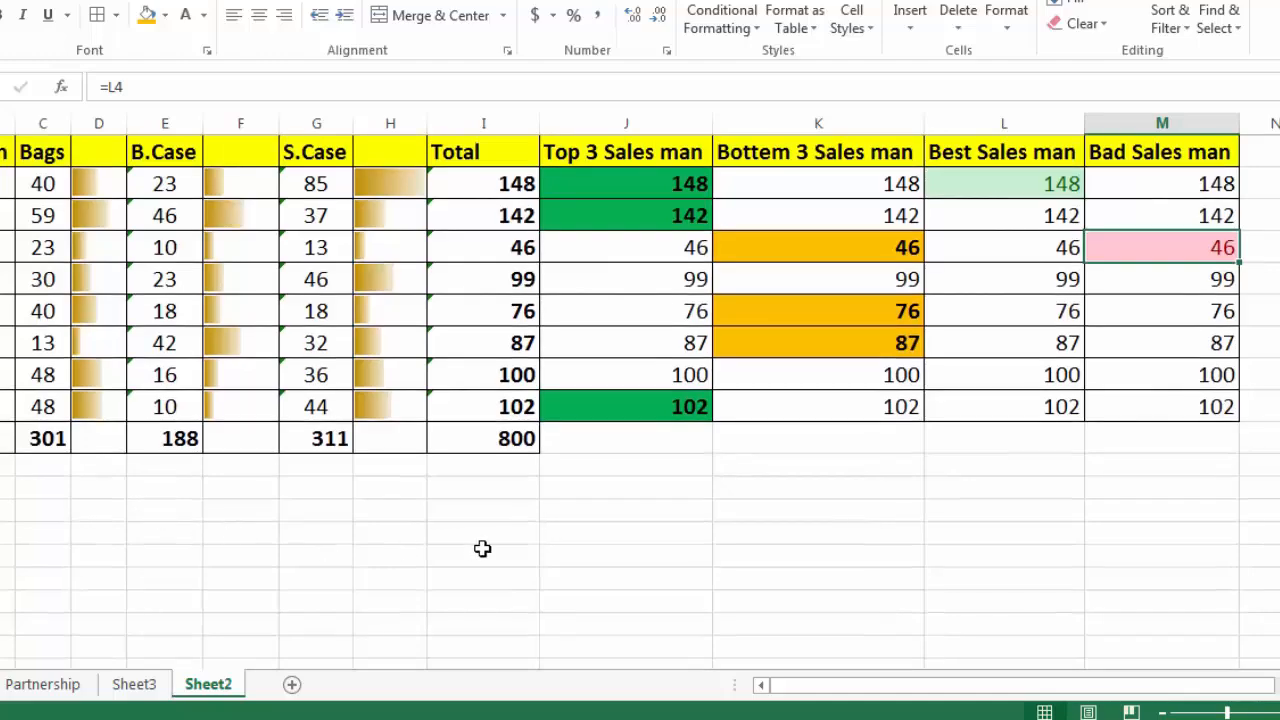